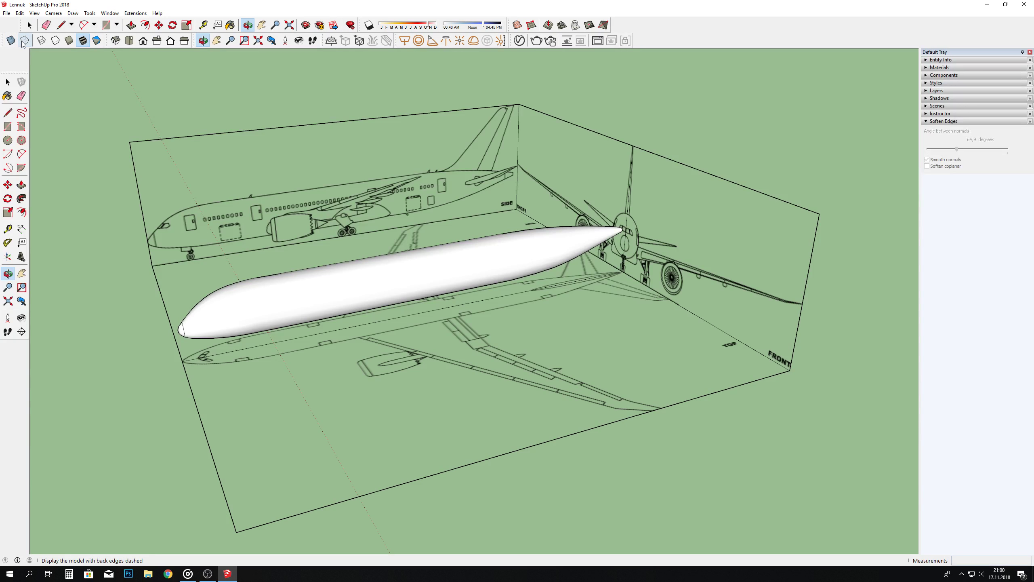
# Step: Select the fuselage, then orbit to an elevated three-quarter view of the model
pyautogui.press('space')
pyautogui.click(365, 278)
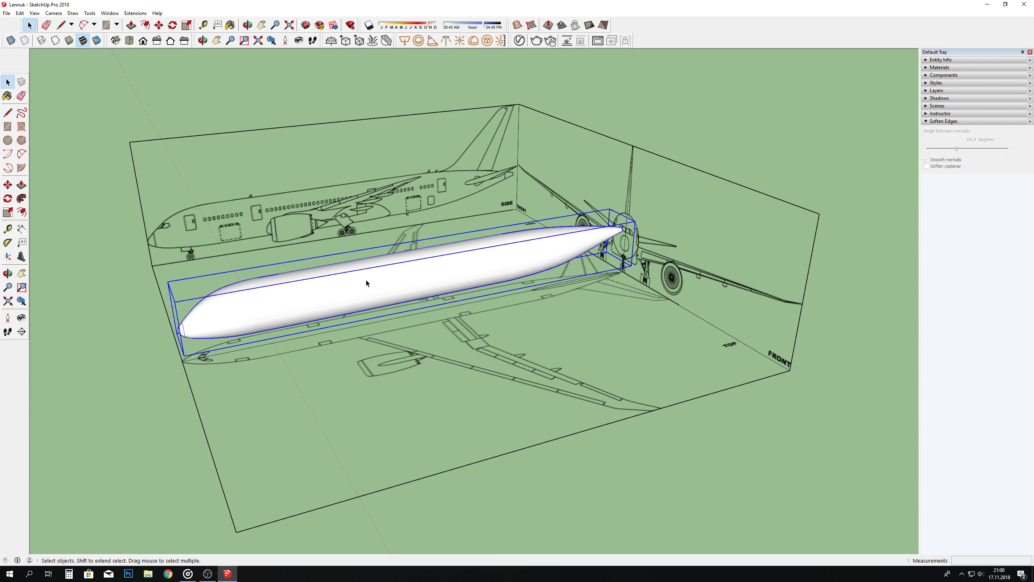
pyautogui.rightClick(365, 279)
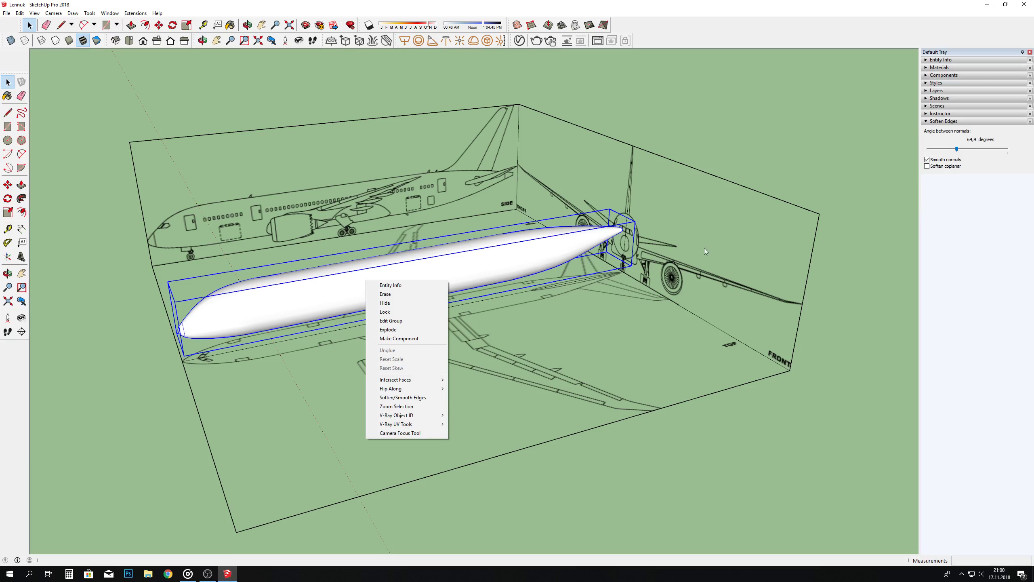
pyautogui.click(249, 87)
pyautogui.click(143, 40)
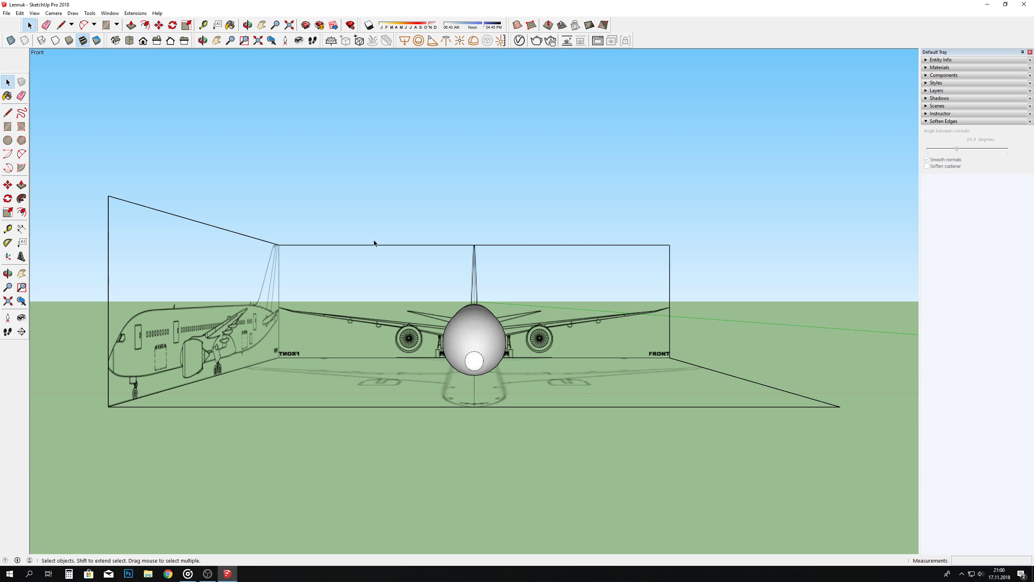
pyautogui.click(248, 25)
pyautogui.scroll(-2, 576, 164)
pyautogui.moveTo(576, 163); pyautogui.dragTo(458, 303)
# Step: Hide the white fuselage group
pyautogui.press('space')
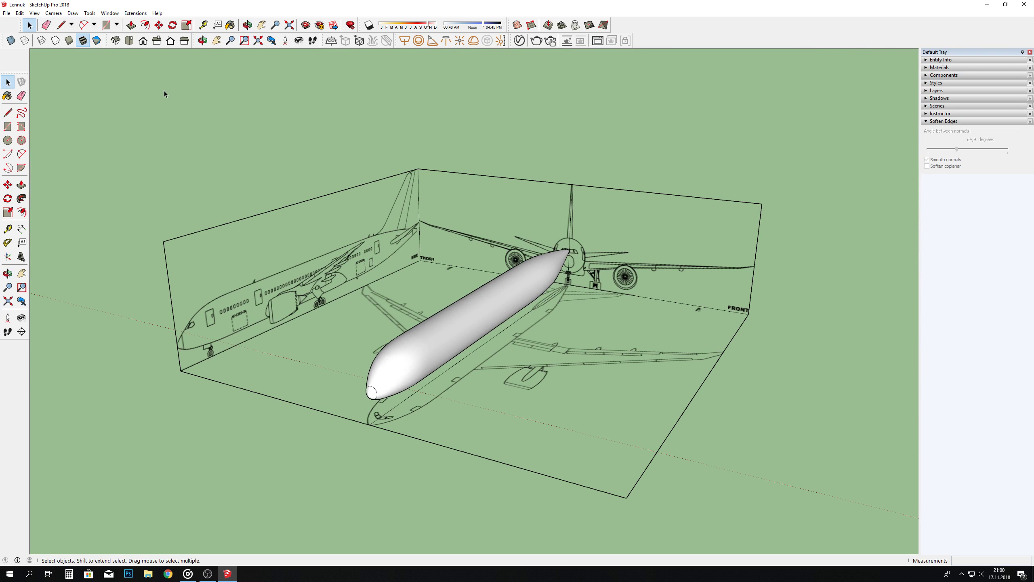
pyautogui.rightClick(472, 302)
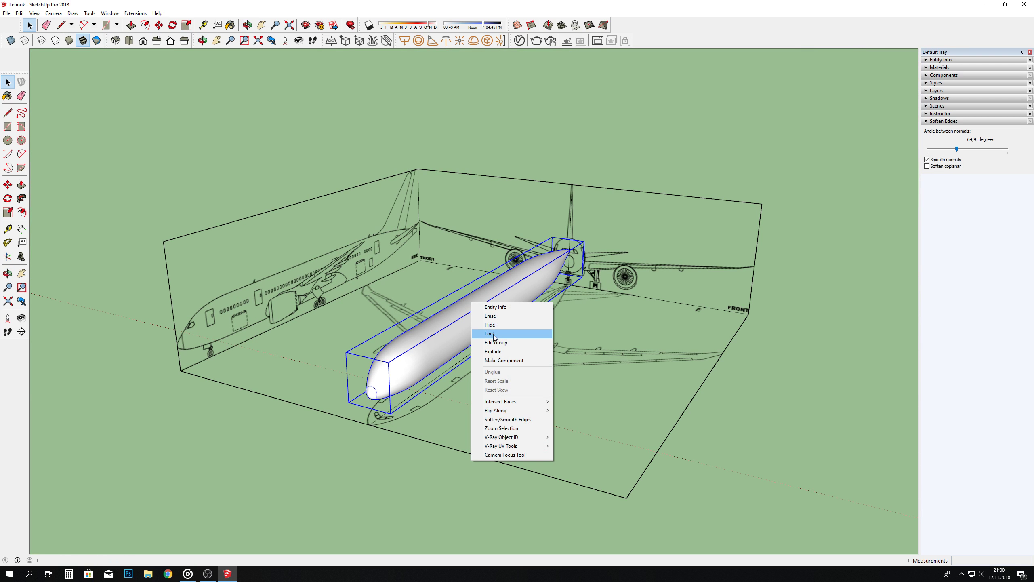
pyautogui.click(503, 330)
# Step: Lock the blueprint reference box and deselect it
pyautogui.rightClick(466, 274)
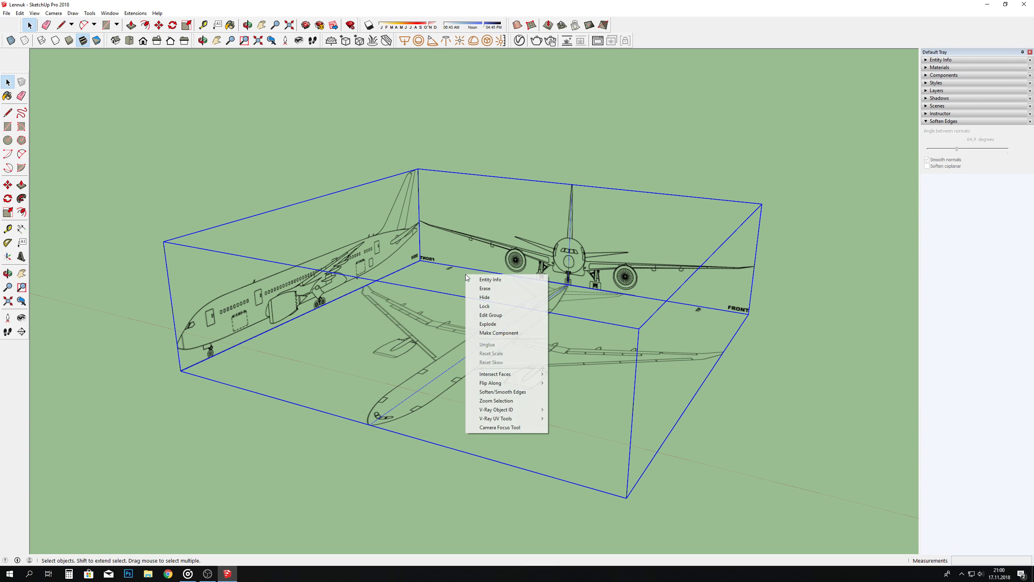
pyautogui.click(485, 306)
pyautogui.click(286, 163)
# Step: Draw edges from the fin's top corner down to its base and up to the fuselage line
pyautogui.scroll(10, 513, 75)
pyautogui.press('l')
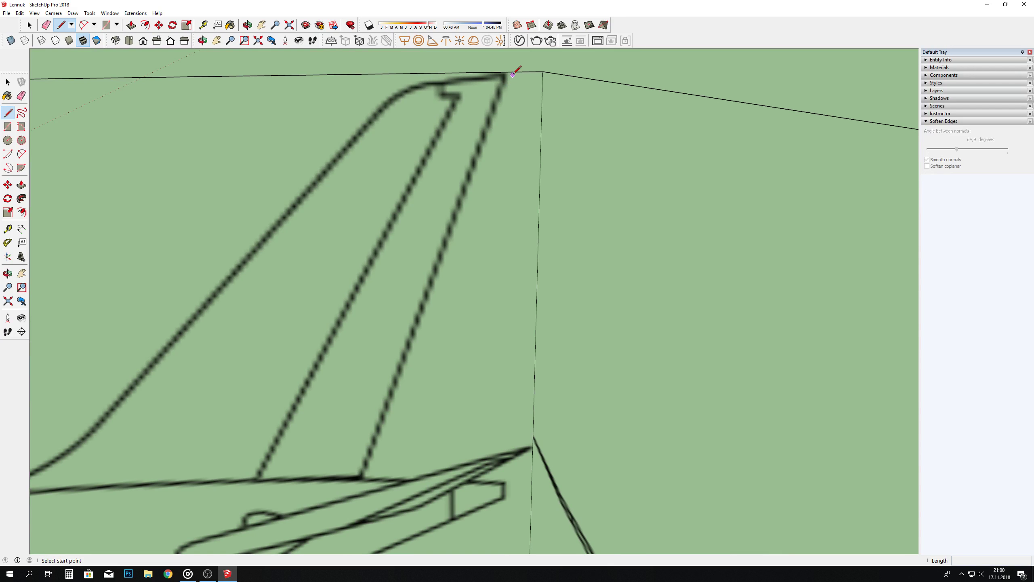
pyautogui.scroll(2, 512, 71)
pyautogui.scroll(2, 510, 74)
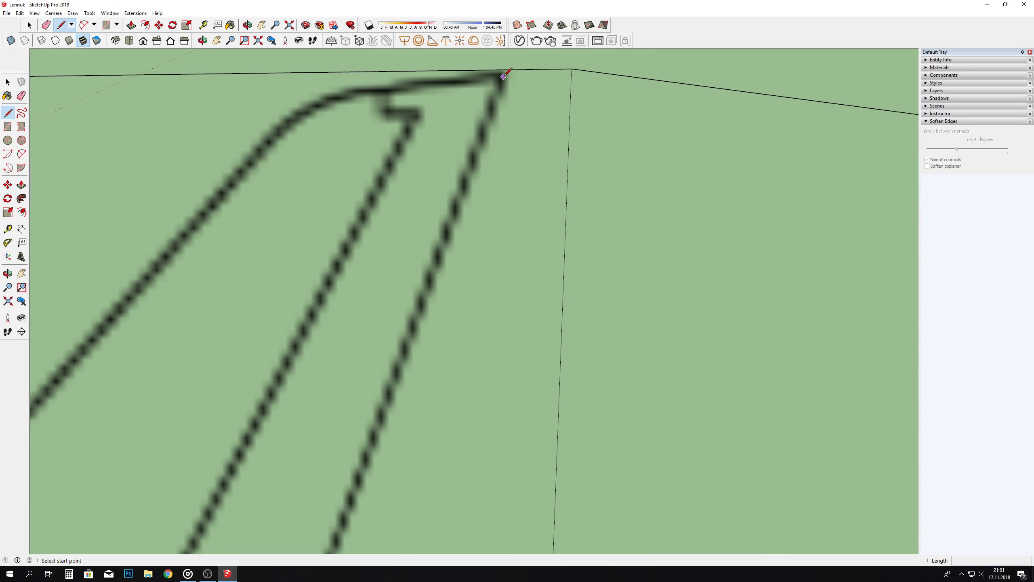
pyautogui.click(505, 75)
pyautogui.scroll(-2, 505, 76)
pyautogui.scroll(-3, 507, 72)
pyautogui.scroll(2, 415, 311)
pyautogui.scroll(3, 415, 311)
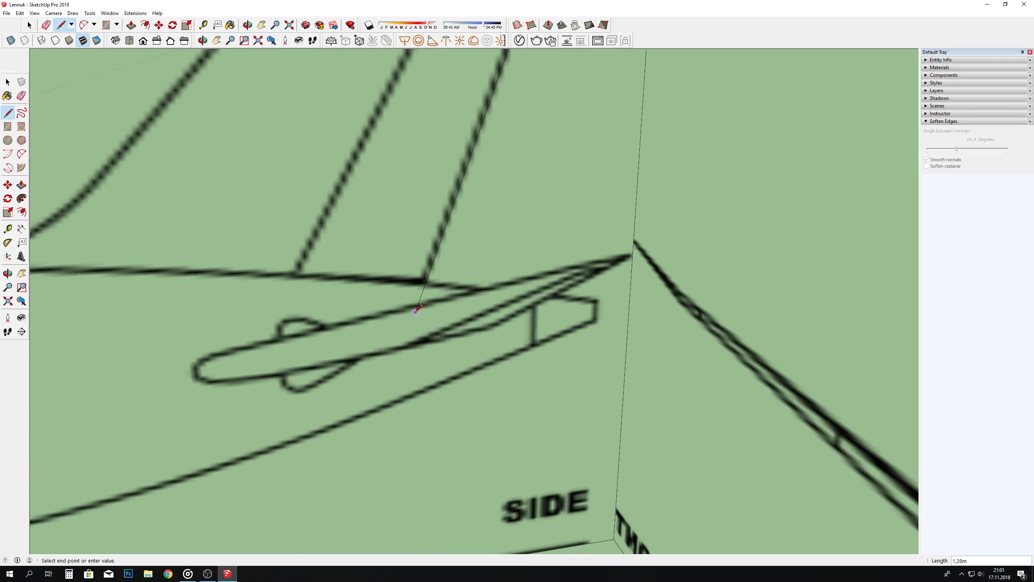
pyautogui.scroll(1, 415, 311)
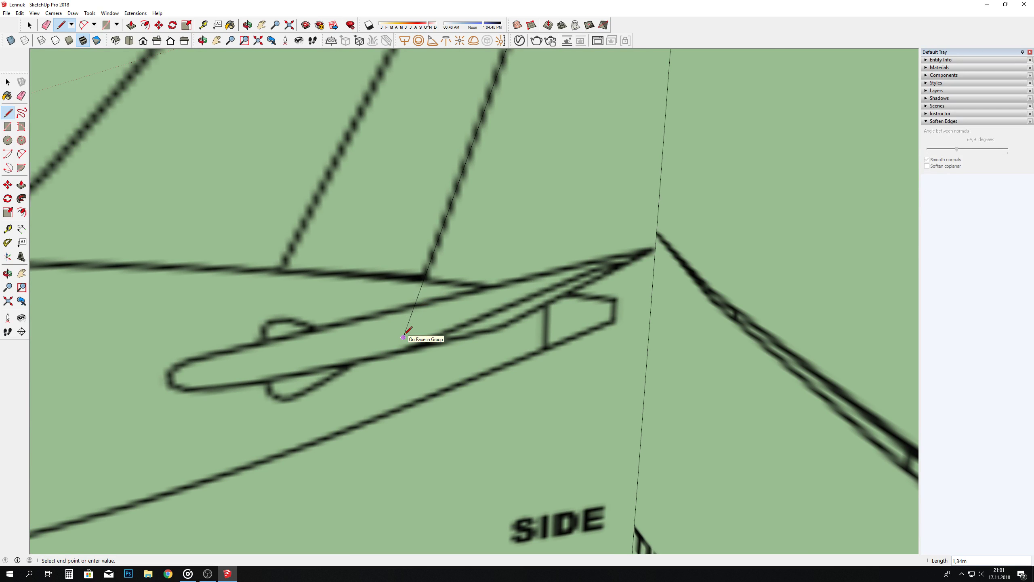
pyautogui.click(417, 327)
pyautogui.scroll(-3, 417, 327)
pyautogui.scroll(-2, 417, 328)
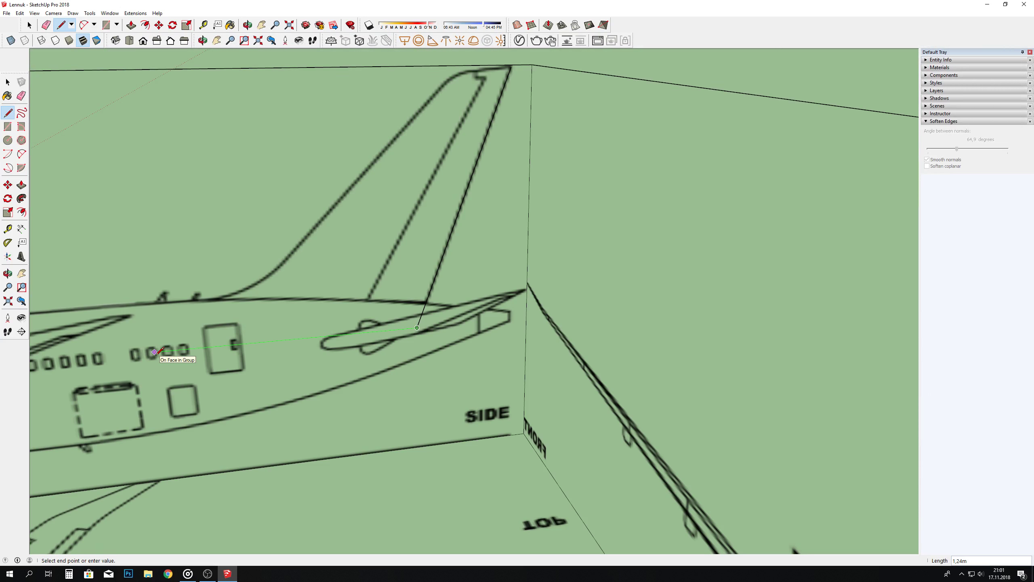
pyautogui.click(186, 349)
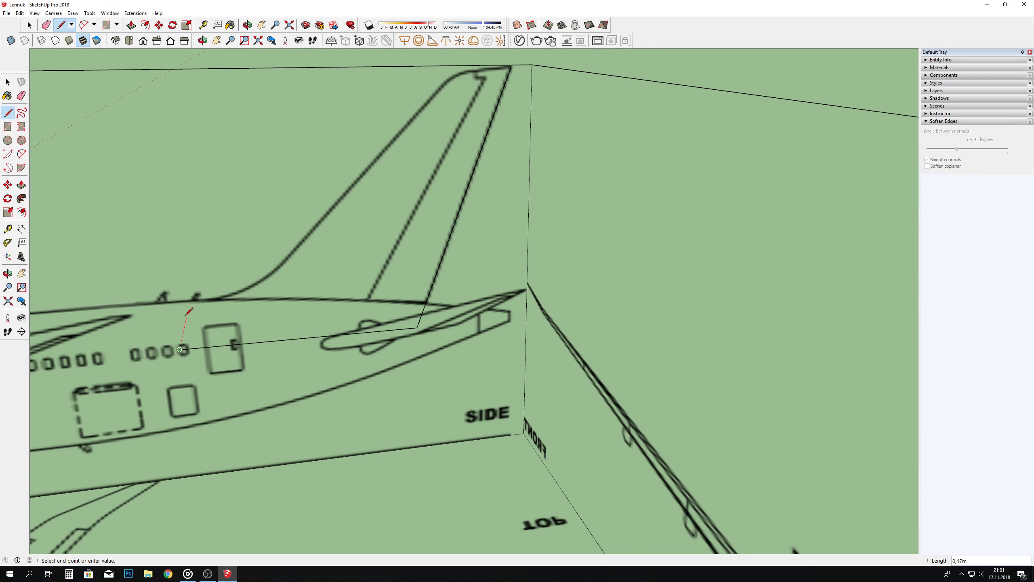
pyautogui.scroll(3, 179, 309)
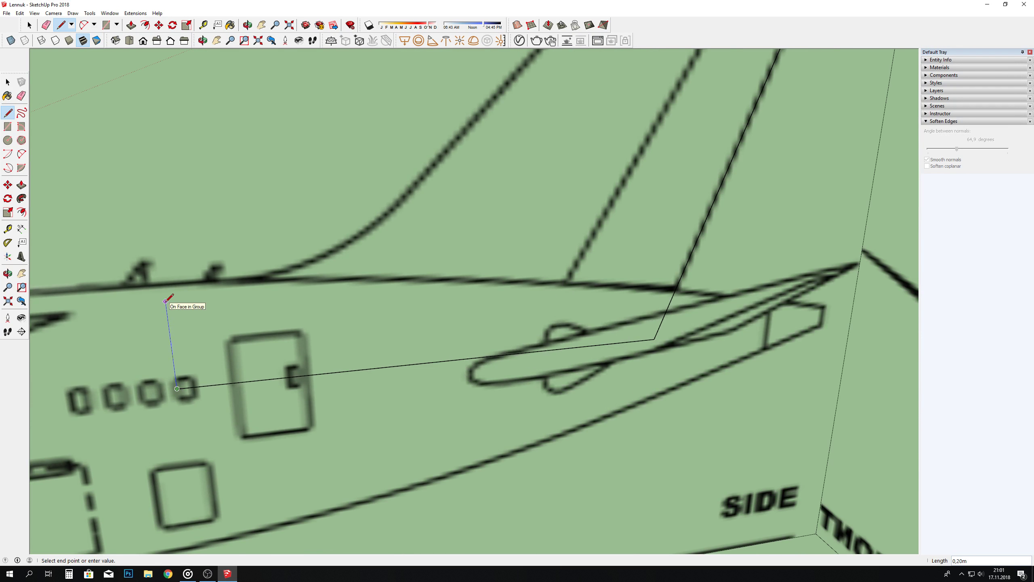
pyautogui.click(166, 301)
pyautogui.press('Escape')
# Step: Trace the fin's top edge from the tail tip corner around the tip curve
pyautogui.scroll(-5, 192, 327)
pyautogui.scroll(3, 383, 192)
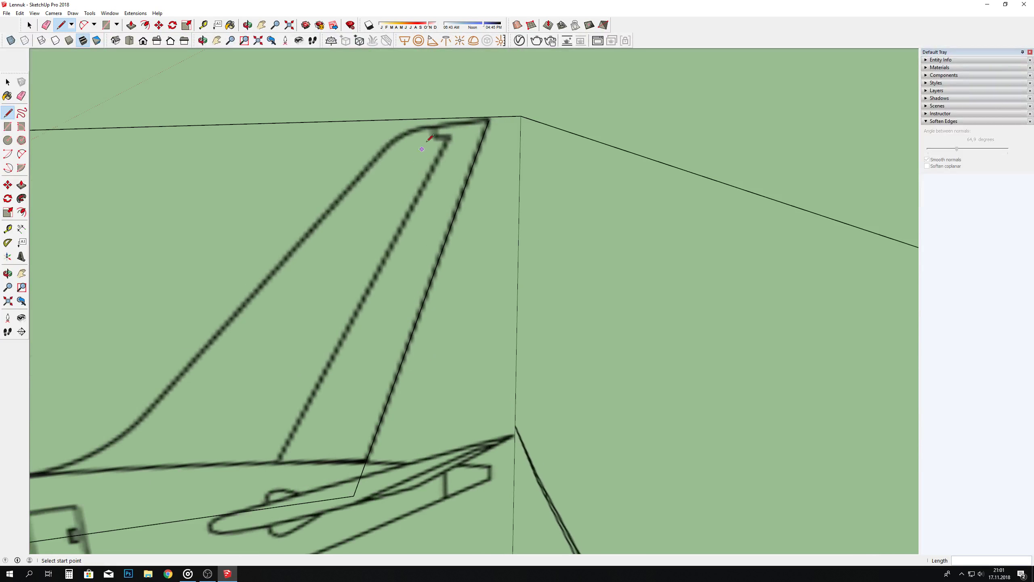
pyautogui.scroll(2, 488, 118)
pyautogui.click(492, 119)
pyautogui.scroll(1, 353, 128)
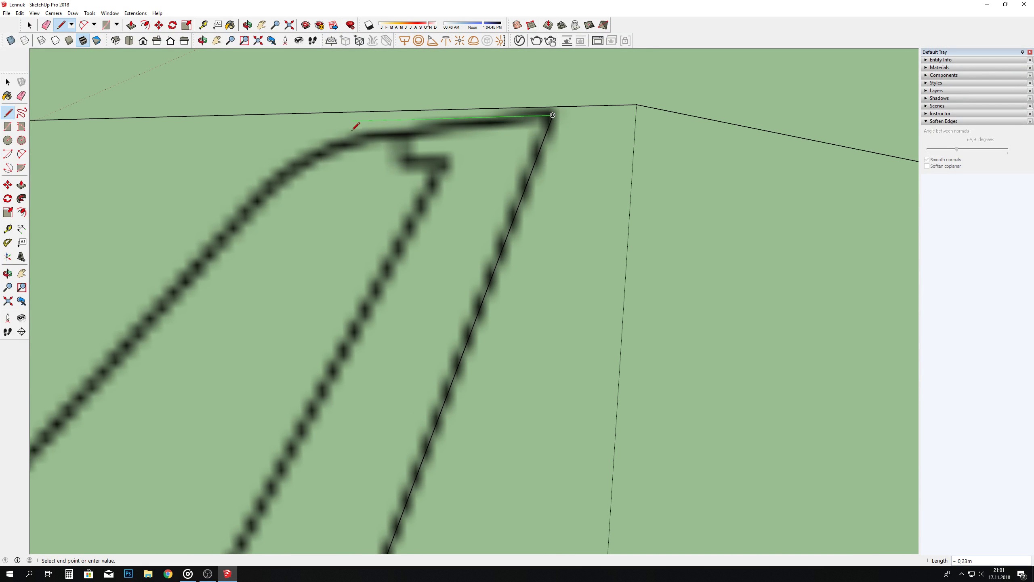
pyautogui.scroll(2, 351, 135)
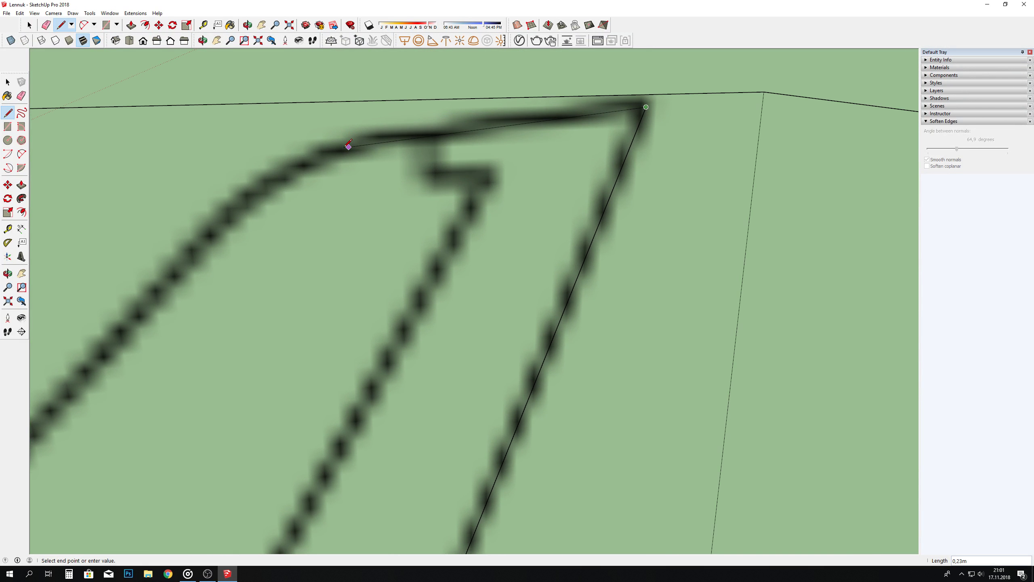
pyautogui.click(271, 180)
pyautogui.click(208, 237)
pyautogui.scroll(-3, 428, 118)
pyautogui.scroll(-2, 312, 205)
pyautogui.scroll(1, 311, 205)
pyautogui.scroll(-1, 328, 189)
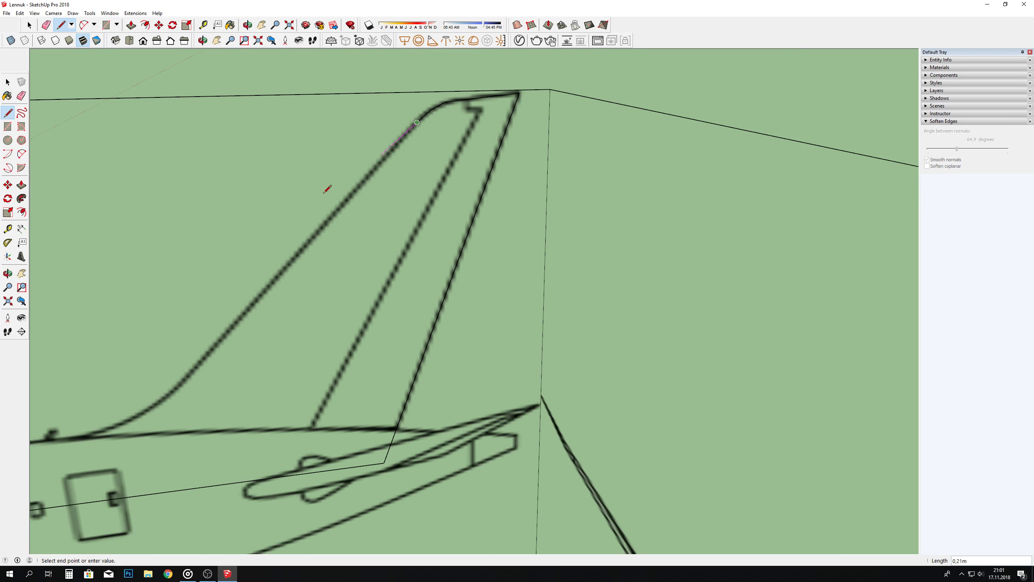
pyautogui.scroll(2, 177, 391)
pyautogui.scroll(1, 177, 392)
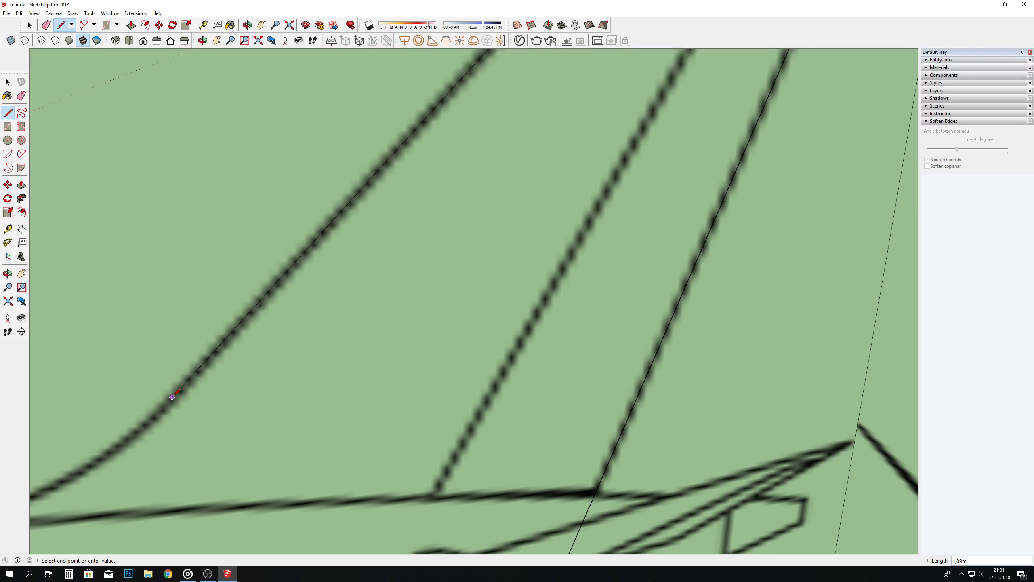
# Step: Trace the curved leading edge down to the fuselage line at the fin root
pyautogui.click(173, 395)
pyautogui.scroll(-3, 427, 168)
pyautogui.scroll(2, 372, 267)
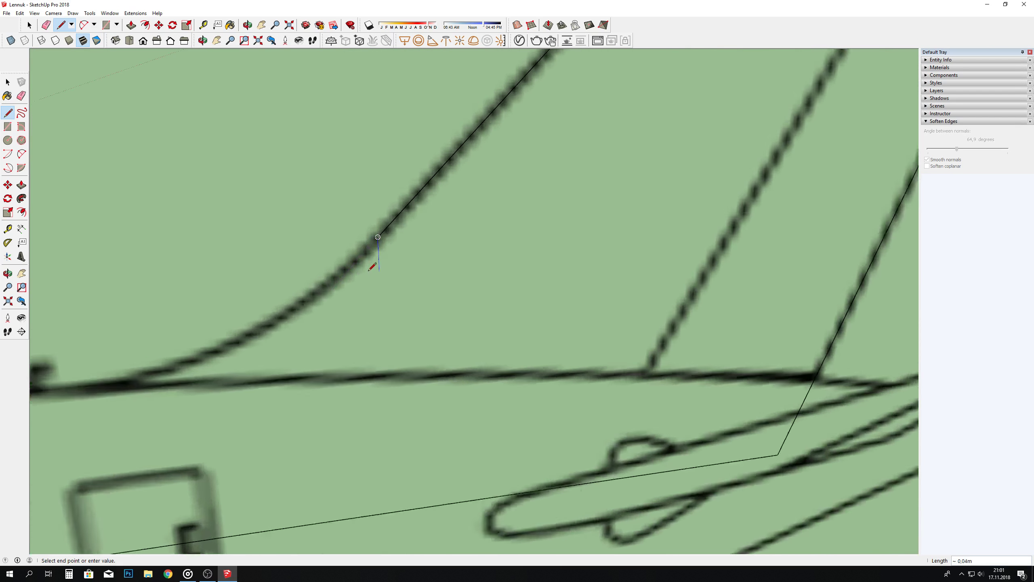
pyautogui.scroll(2, 355, 273)
pyautogui.click(316, 284)
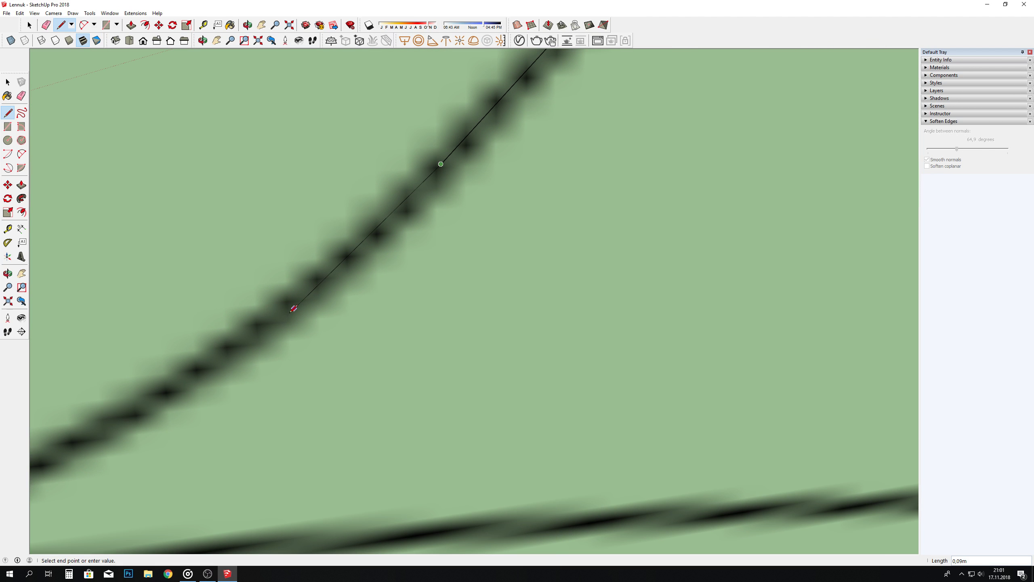
pyautogui.scroll(-2, 322, 307)
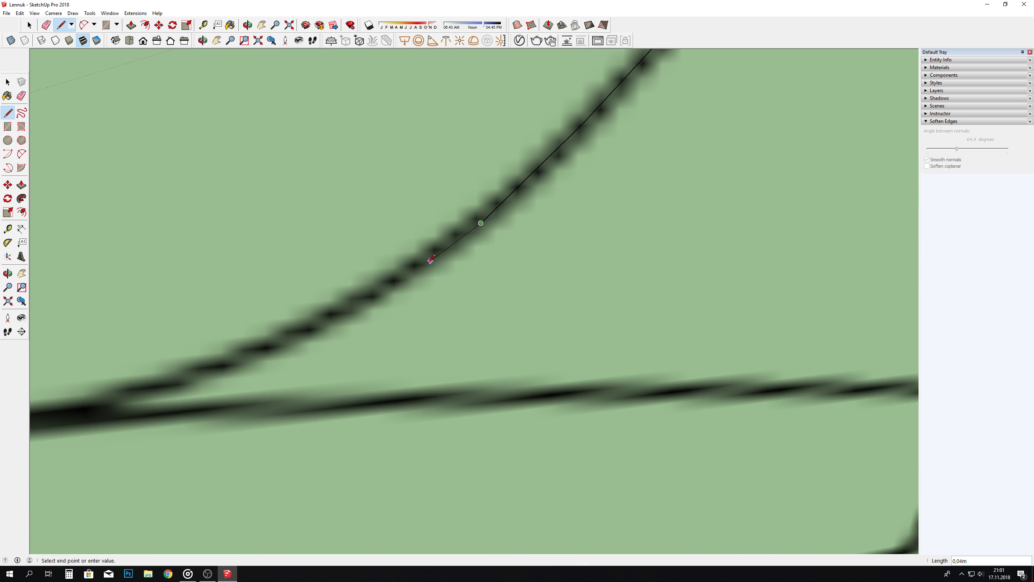
pyautogui.click(402, 276)
pyautogui.scroll(-2, 488, 245)
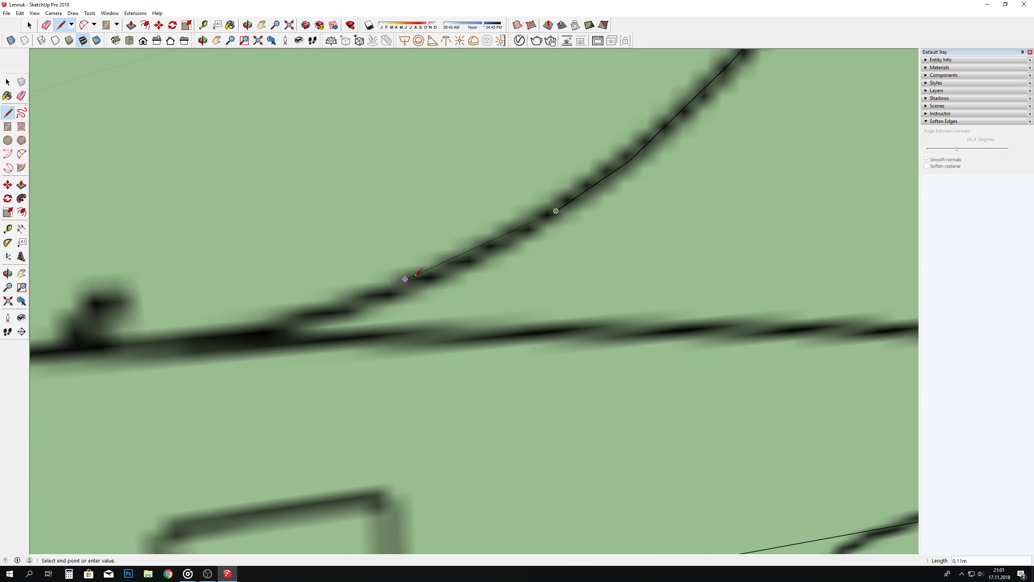
pyautogui.scroll(2, 438, 275)
pyautogui.click(438, 276)
pyautogui.scroll(-2, 438, 274)
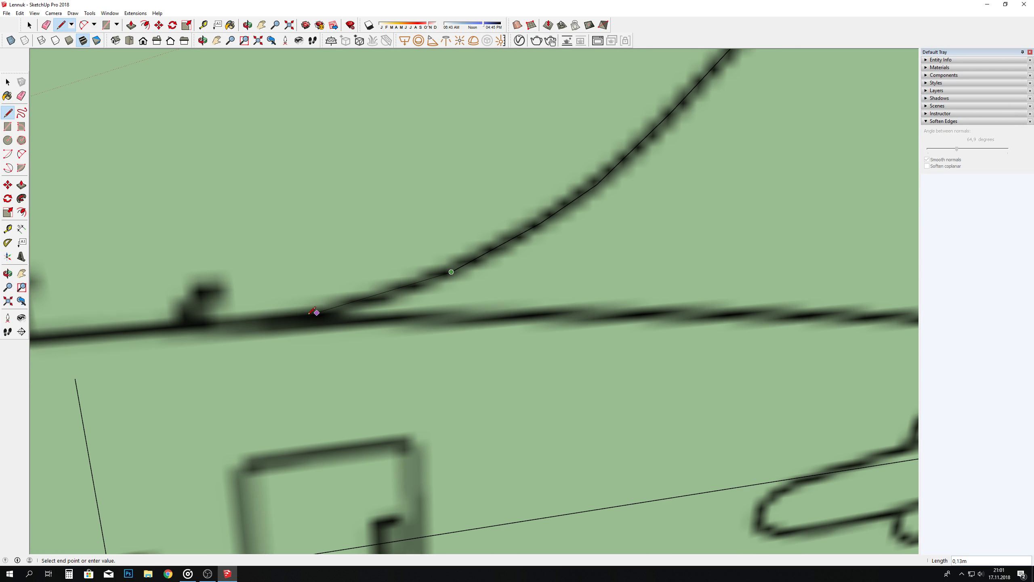
pyautogui.scroll(2, 301, 318)
pyautogui.click(295, 324)
pyautogui.scroll(-2, 294, 324)
pyautogui.scroll(2, 192, 355)
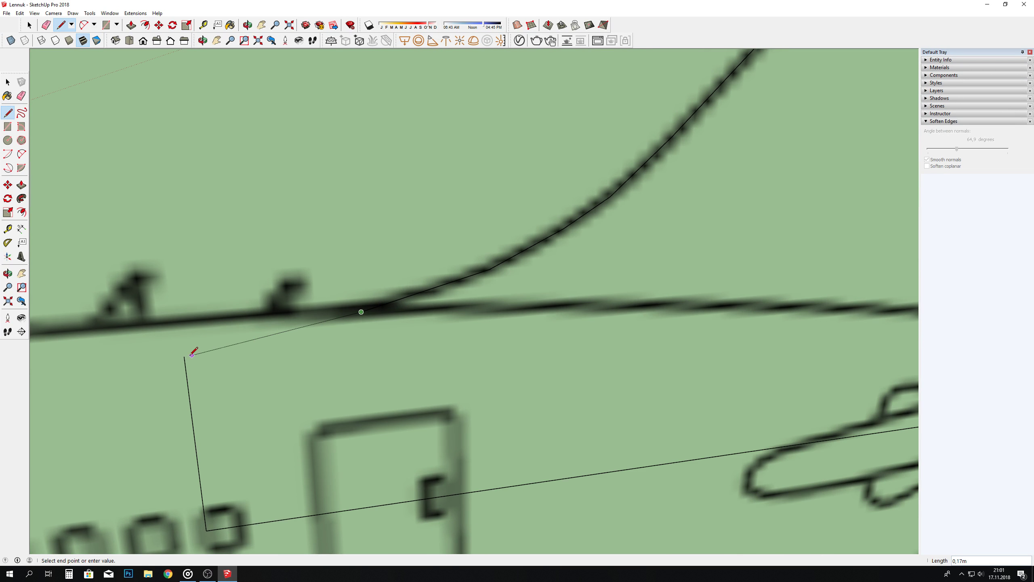
pyautogui.press('Escape')
pyautogui.scroll(-10, 192, 354)
# Step: Draw an edge from the fin base down onto the top-view blueprint
pyautogui.moveTo(471, 375)
pyautogui.mouseDown(button='middle')
pyautogui.moveTo(527, 231)
pyautogui.moveTo(449, 163)
pyautogui.mouseUp(button='middle')
pyautogui.click(62, 29)
pyautogui.click(340, 182)
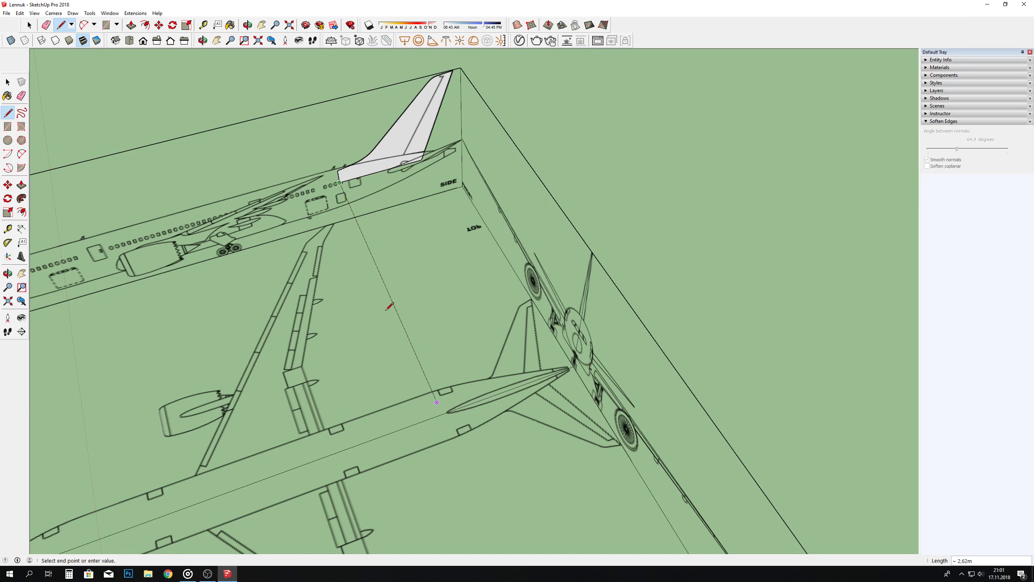
pyautogui.click(346, 220)
pyautogui.click(474, 496)
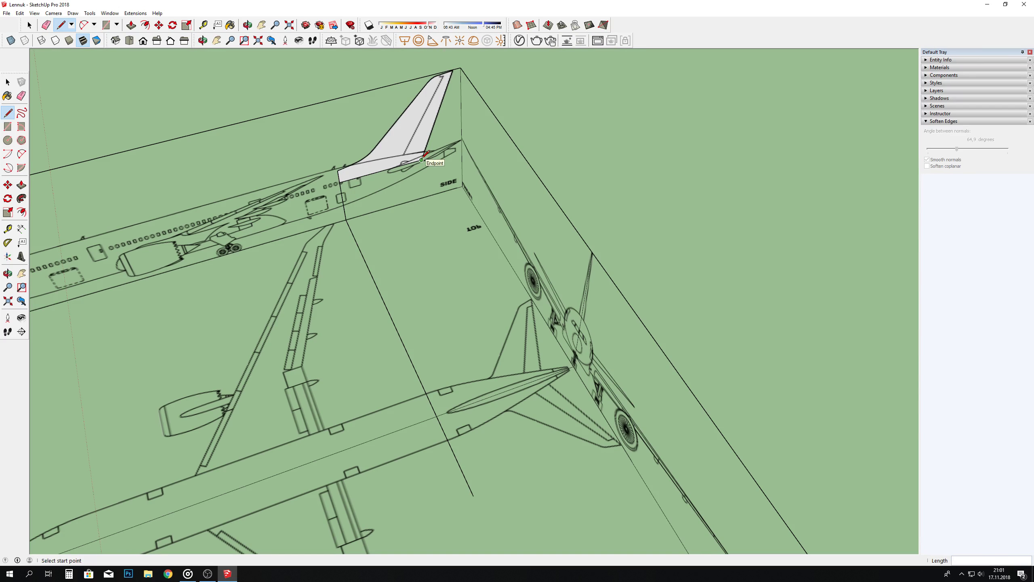
pyautogui.scroll(2, 422, 160)
pyautogui.scroll(1, 421, 158)
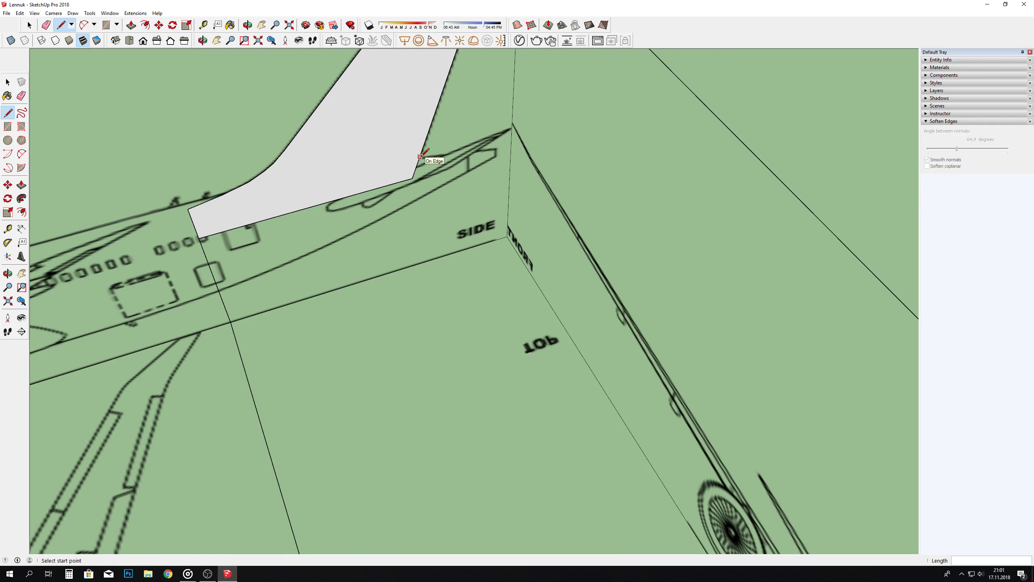
# Step: Draw an edge from the fin's lower edge to the body outline corner
pyautogui.click(419, 160)
pyautogui.click(427, 261)
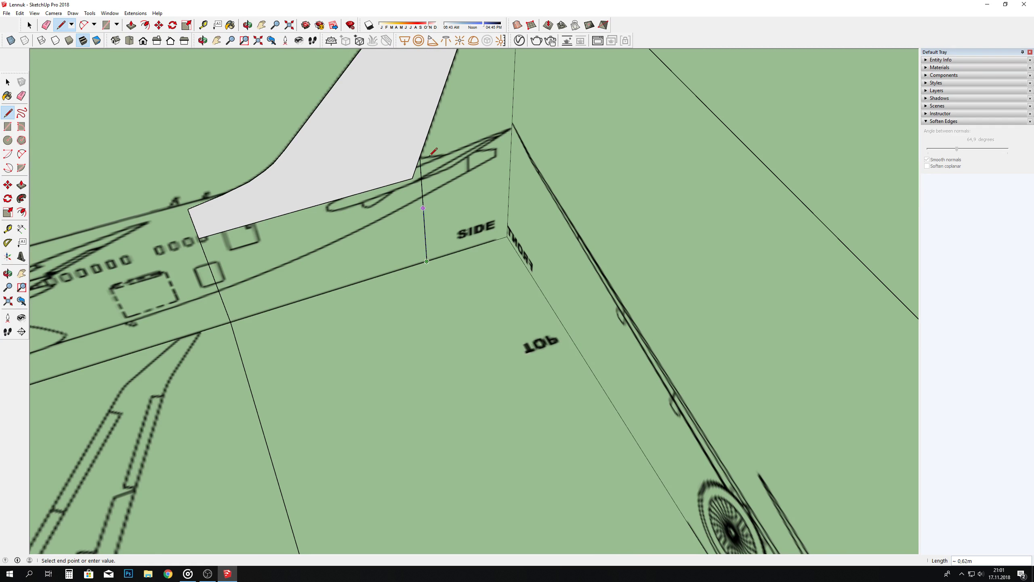
pyautogui.scroll(-2, 434, 123)
pyautogui.scroll(10, 571, 408)
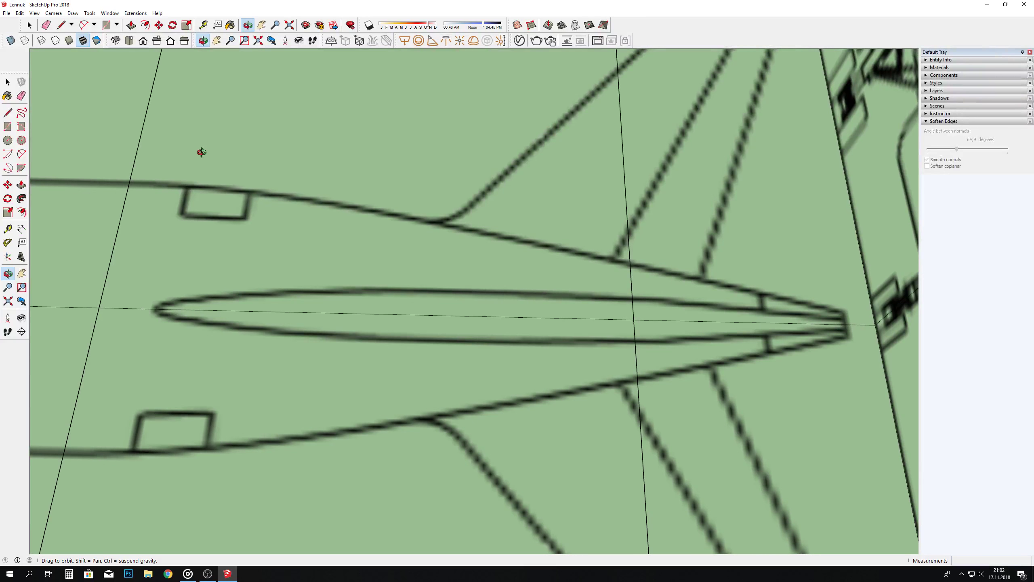
pyautogui.press('o')
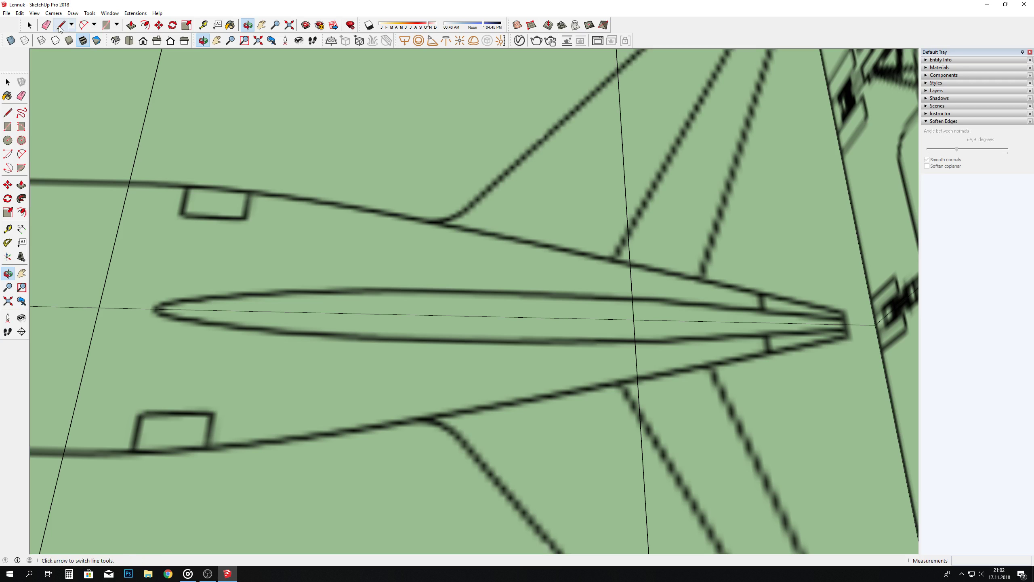
pyautogui.scroll(-2, 601, 188)
pyautogui.scroll(1, 495, 181)
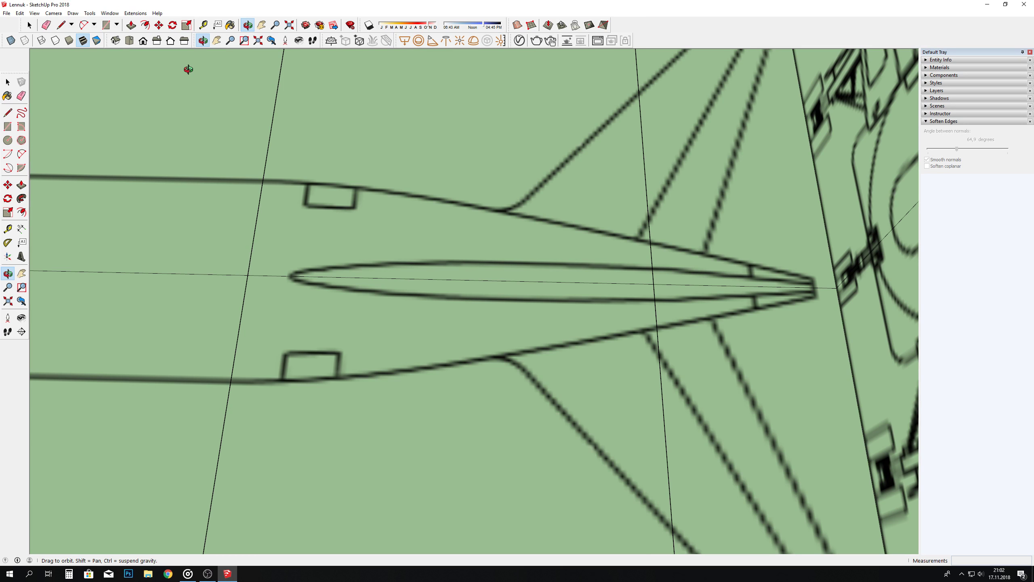
pyautogui.scroll(-4, 488, 293)
pyautogui.scroll(-1, 522, 339)
pyautogui.scroll(-1, 531, 351)
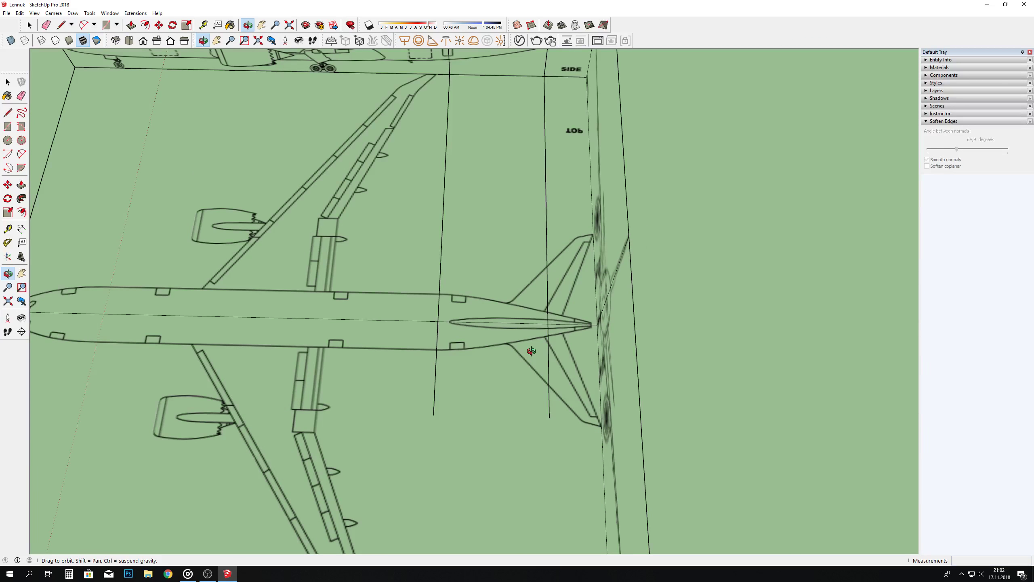
pyautogui.scroll(-1, 531, 348)
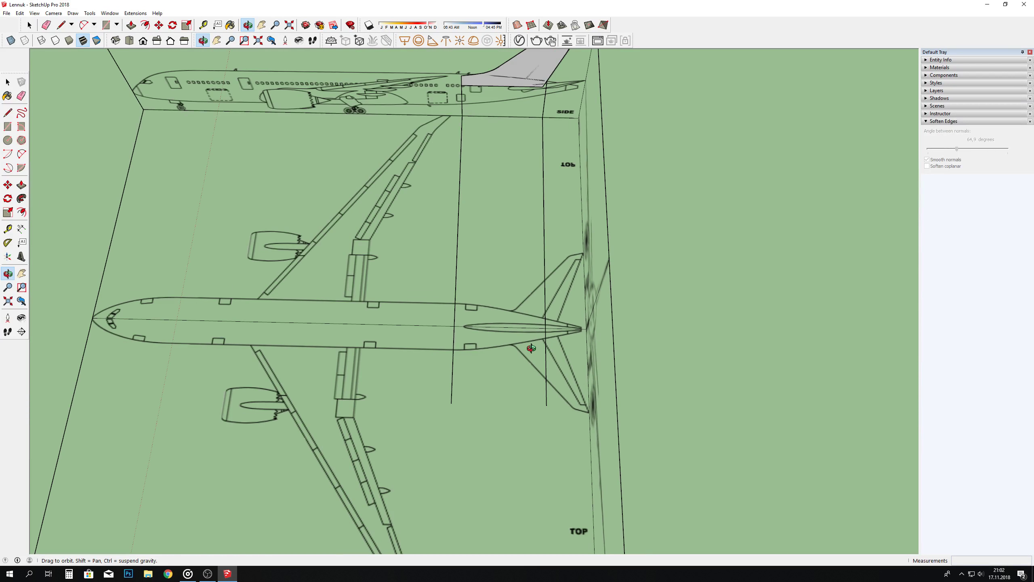
pyautogui.scroll(2, 536, 326)
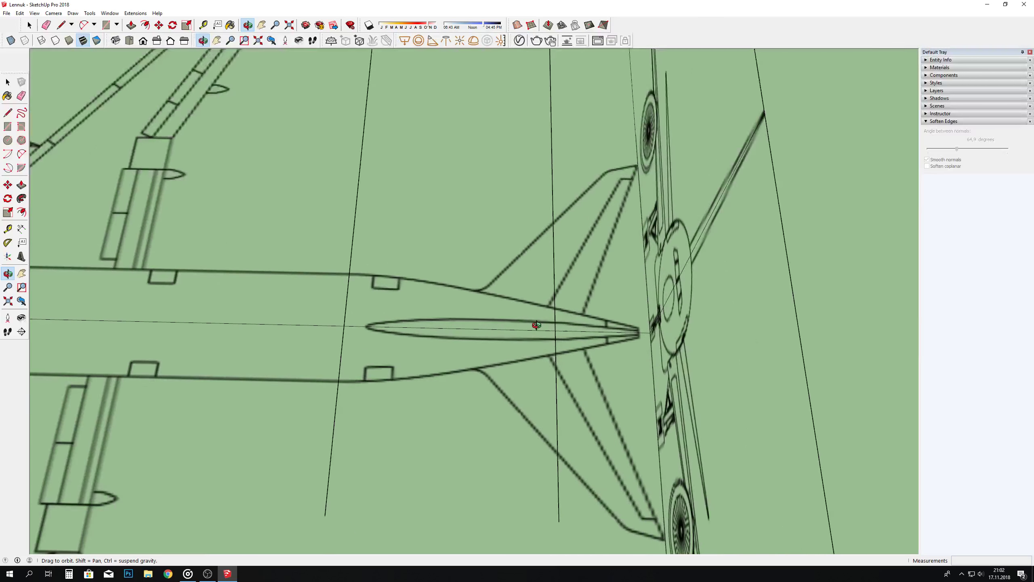
pyautogui.scroll(3, 536, 326)
pyautogui.scroll(1, 536, 327)
pyautogui.scroll(-1, 442, 270)
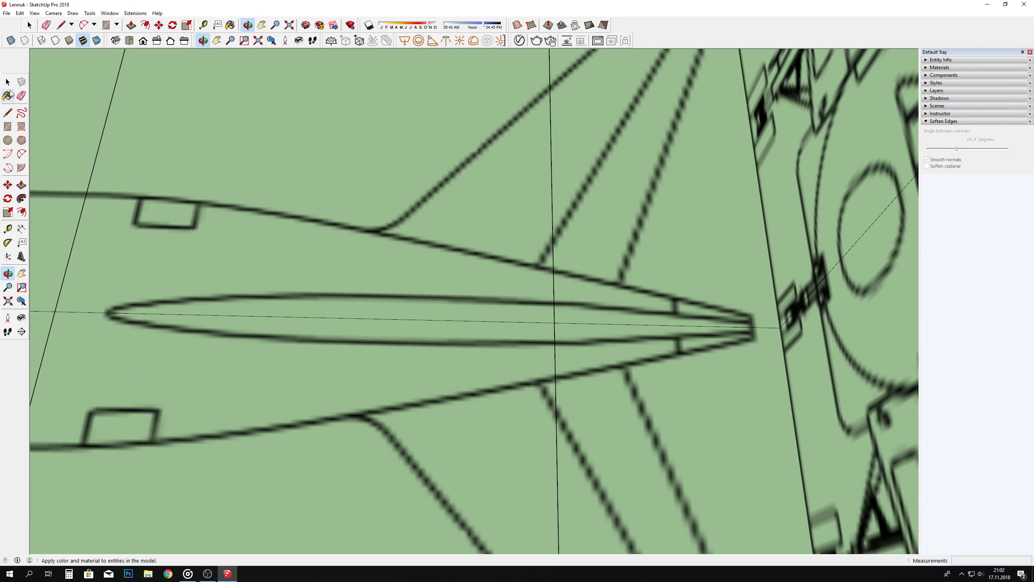
# Step: Draw a line along the centre axis of the top blueprint
pyautogui.click(8, 112)
pyautogui.click(59, 309)
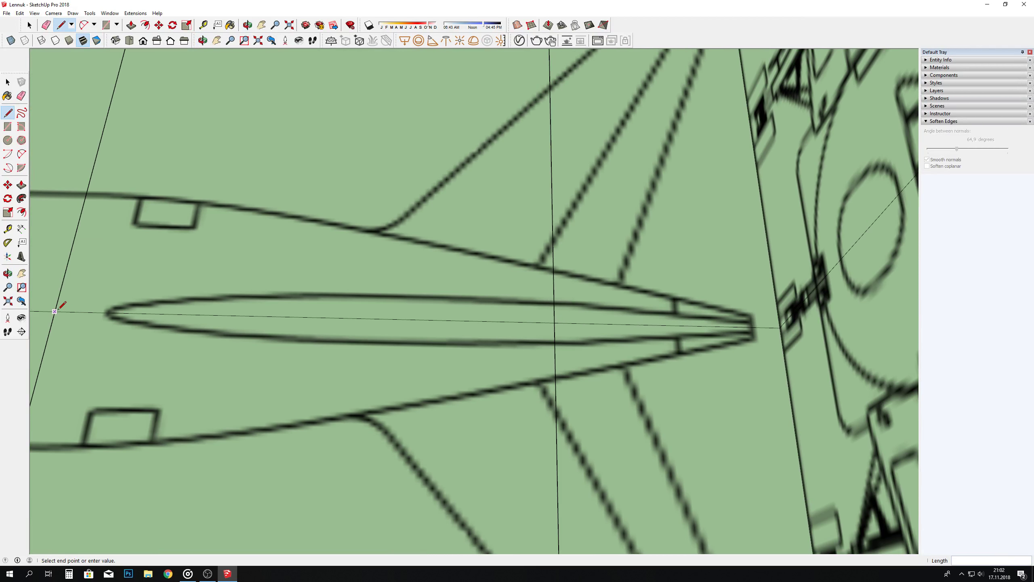
pyautogui.click(555, 323)
pyautogui.scroll(-1, 226, 323)
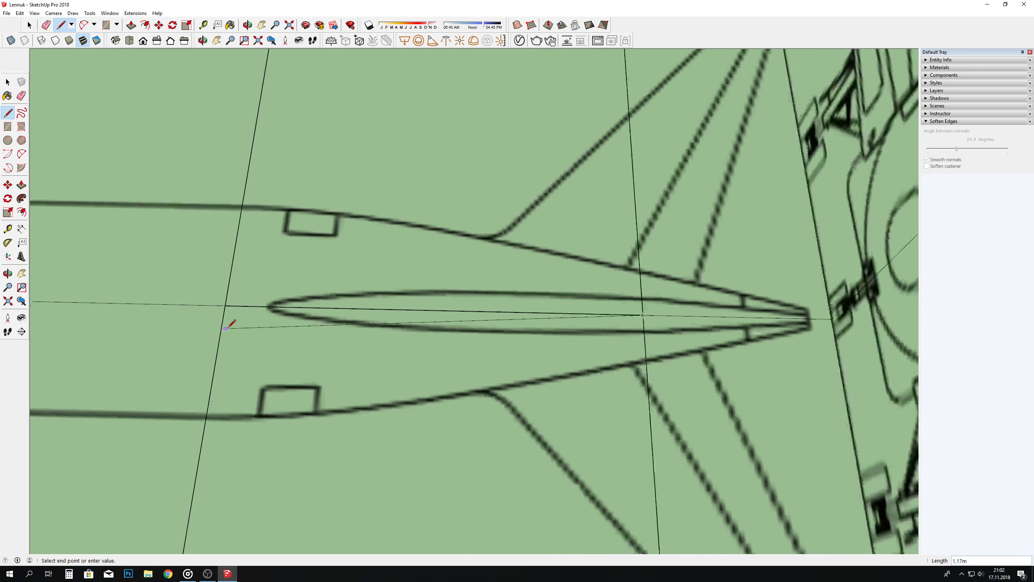
pyautogui.scroll(2, 278, 294)
pyautogui.scroll(2, 278, 290)
pyautogui.scroll(2, 278, 290)
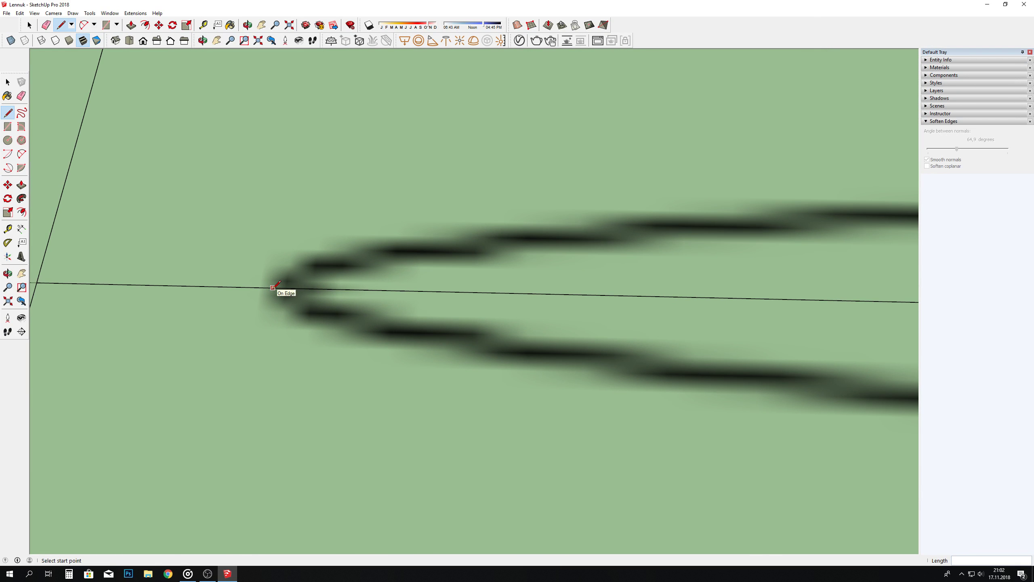
pyautogui.scroll(-1, 381, 287)
pyautogui.scroll(-1, 382, 287)
pyautogui.scroll(1, 212, 82)
pyautogui.scroll(2, 362, 341)
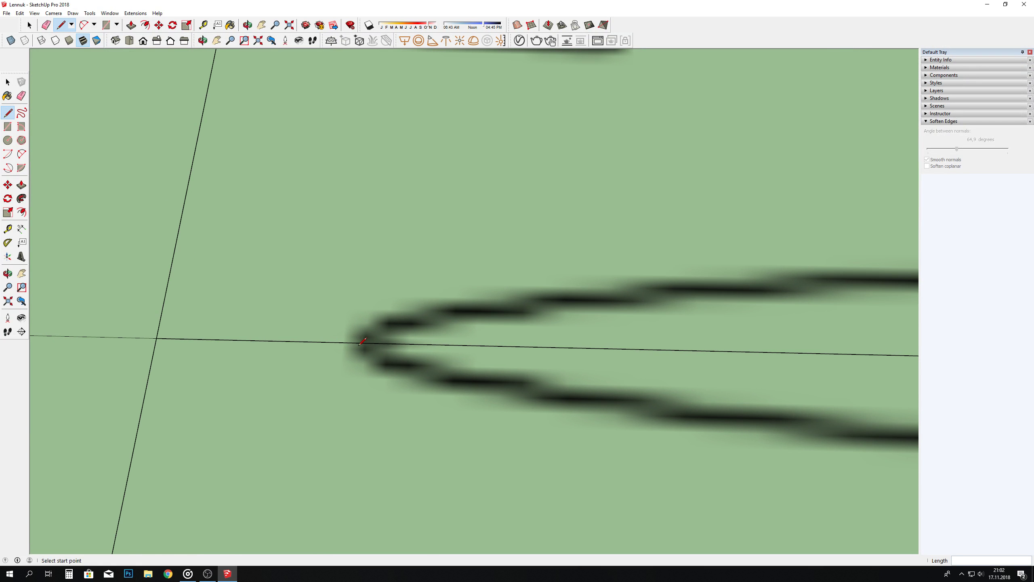
# Step: Draw a short edge down from the tail cone's front tip
pyautogui.click(364, 342)
pyautogui.scroll(1, 363, 343)
pyautogui.scroll(2, 368, 351)
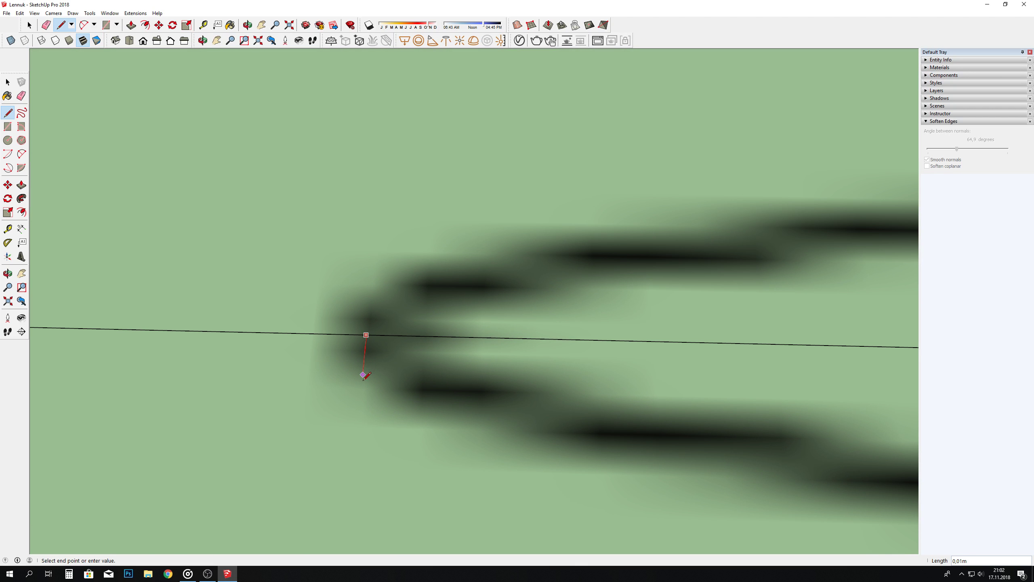
pyautogui.click(360, 416)
pyautogui.press('Escape')
pyautogui.scroll(-2, 377, 338)
pyautogui.scroll(2, 360, 342)
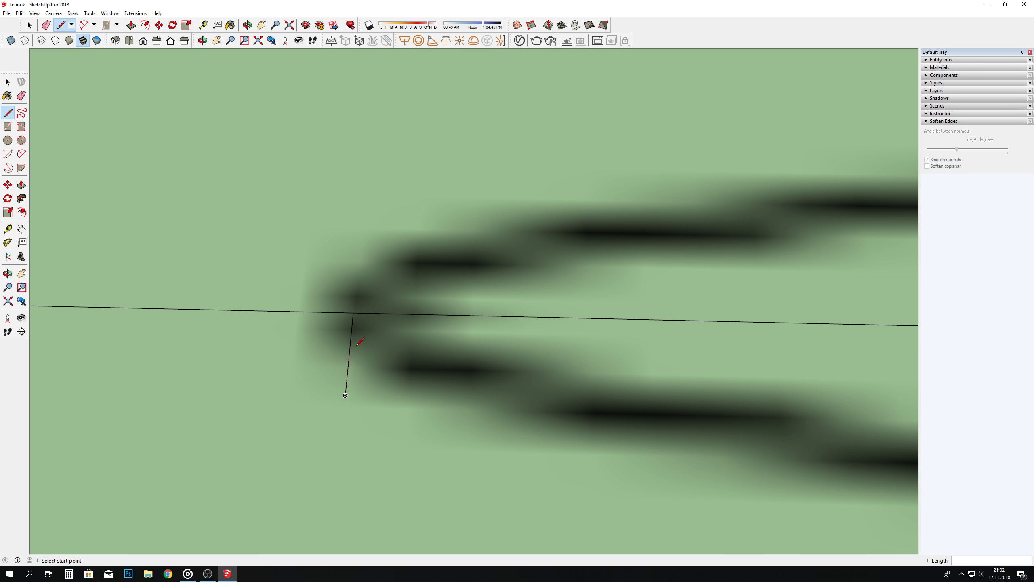
# Step: Trace the lower tail-cone outline back to the axis, closing it into a face
pyautogui.click(352, 332)
pyautogui.scroll(-2, 388, 377)
pyautogui.click(353, 357)
pyautogui.scroll(-2, 277, 370)
pyautogui.scroll(3, 285, 367)
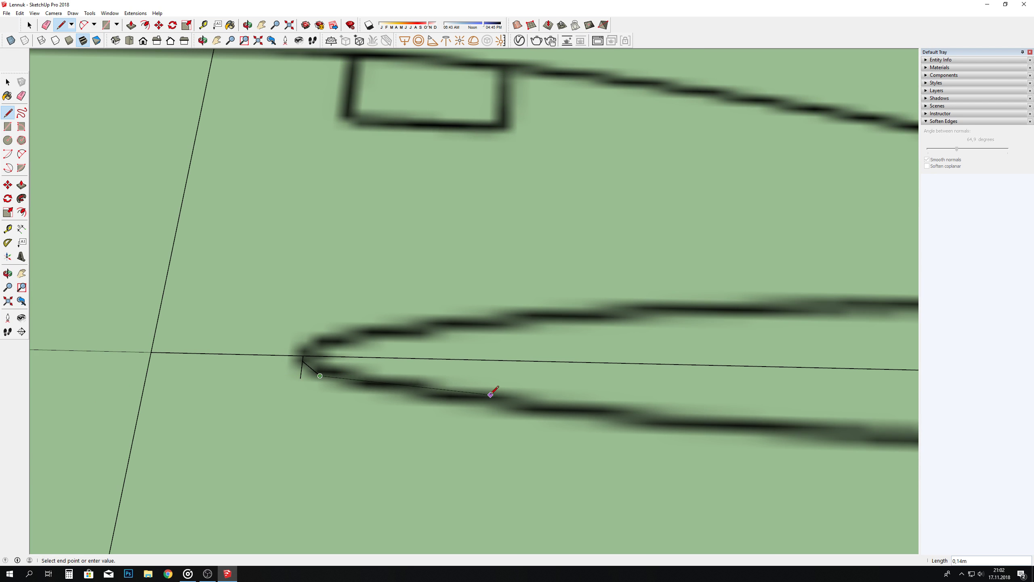
pyautogui.click(477, 405)
pyautogui.scroll(-2, 476, 404)
pyautogui.scroll(2, 477, 405)
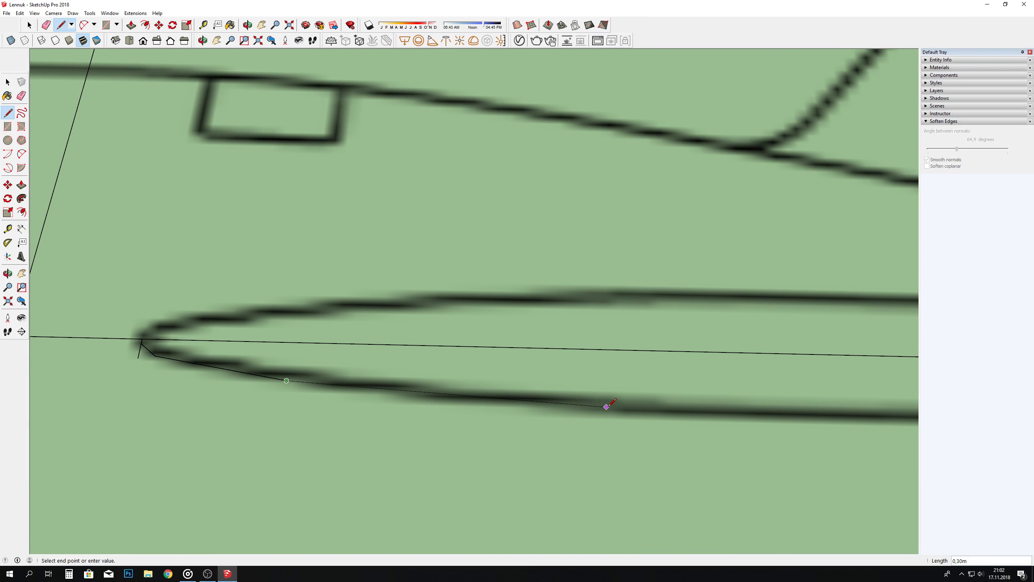
pyautogui.click(606, 406)
pyautogui.scroll(-3, 427, 389)
pyautogui.scroll(2, 480, 405)
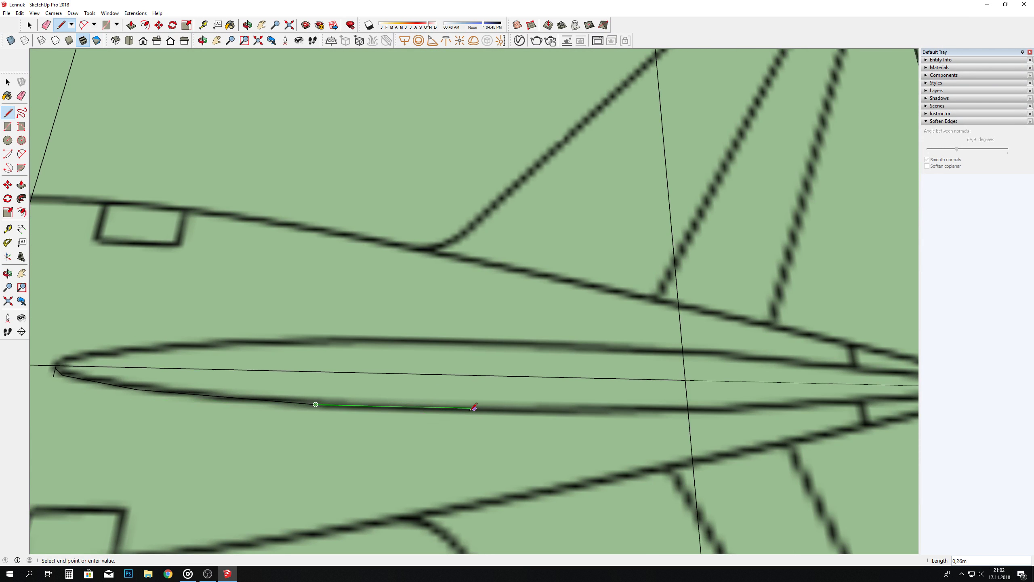
pyautogui.click(397, 407)
pyautogui.scroll(2, 525, 397)
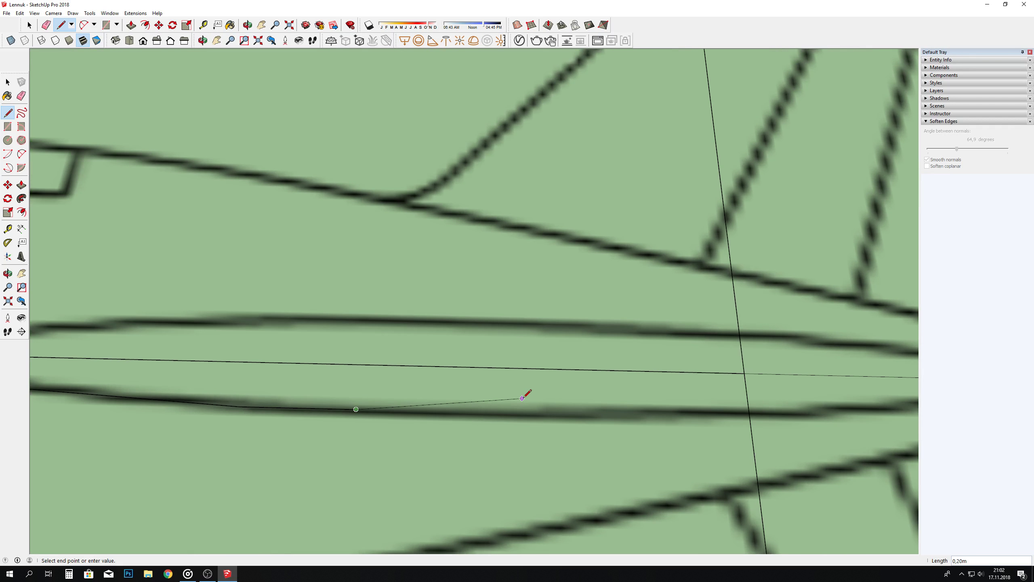
pyautogui.scroll(2, 546, 399)
pyautogui.click(884, 356)
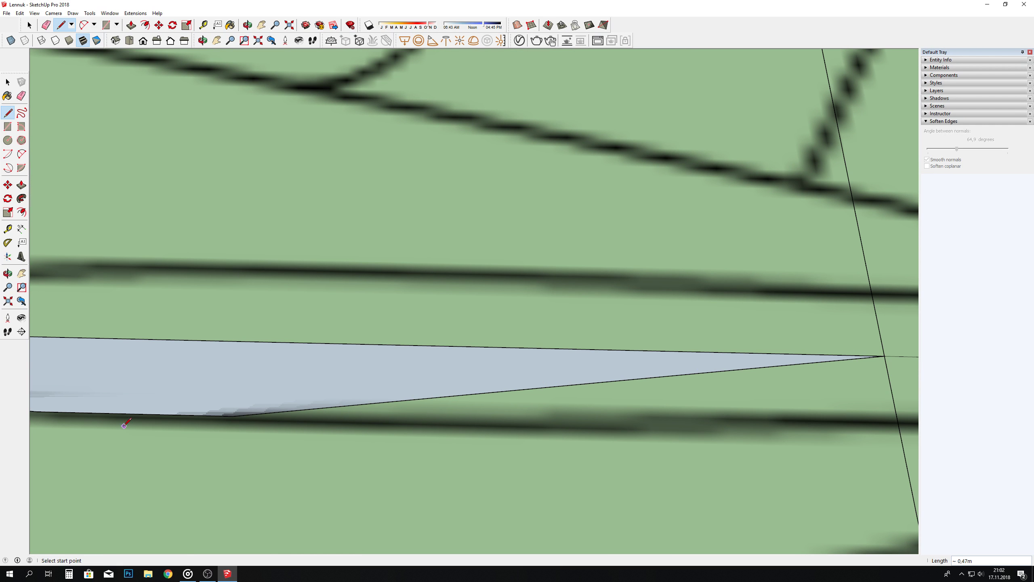
pyautogui.scroll(-2, 403, 362)
pyautogui.scroll(1, 236, 385)
pyautogui.scroll(1, 199, 387)
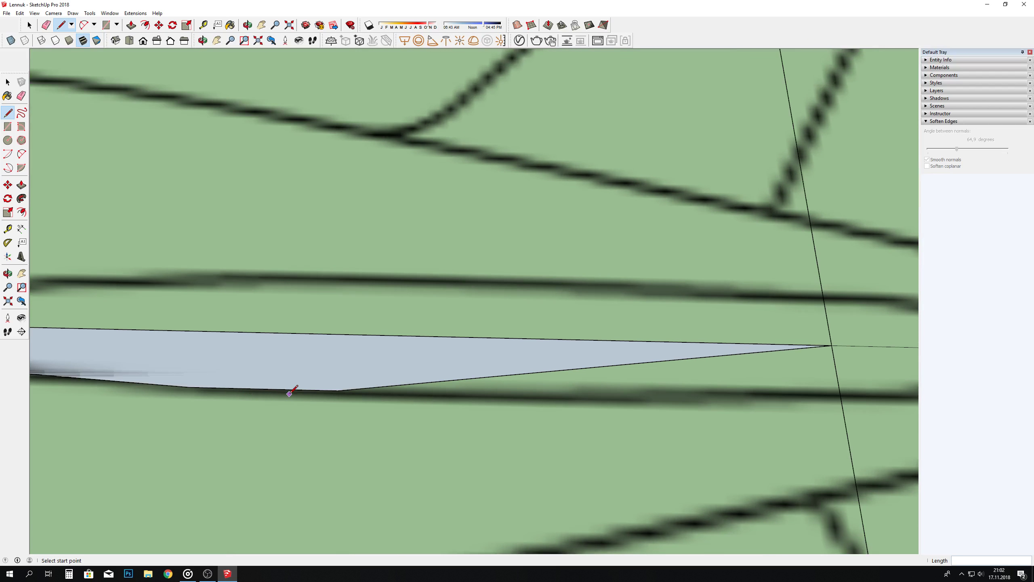
# Step: Draw an extra line along the new face's lower edge
pyautogui.click(248, 389)
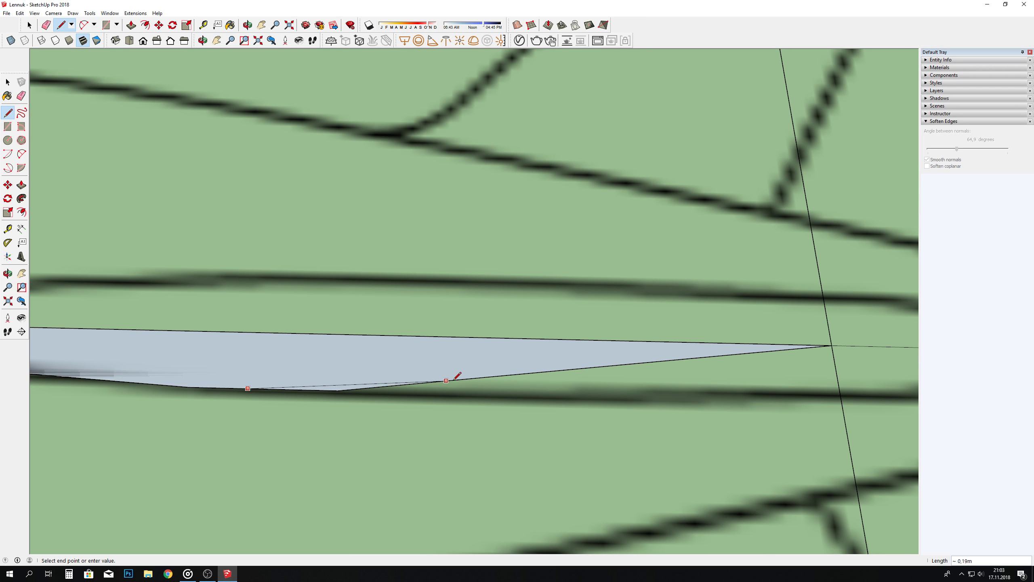
pyautogui.click(472, 378)
pyautogui.scroll(1, 312, 388)
pyautogui.scroll(1, 381, 370)
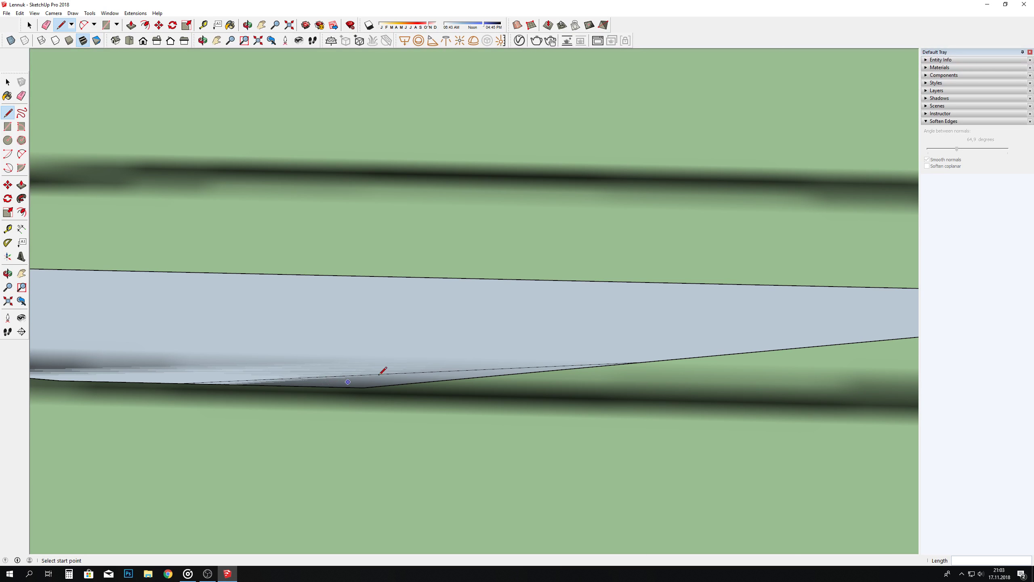
pyautogui.scroll(-1, 380, 370)
pyautogui.press('e')
pyautogui.scroll(-2, 489, 363)
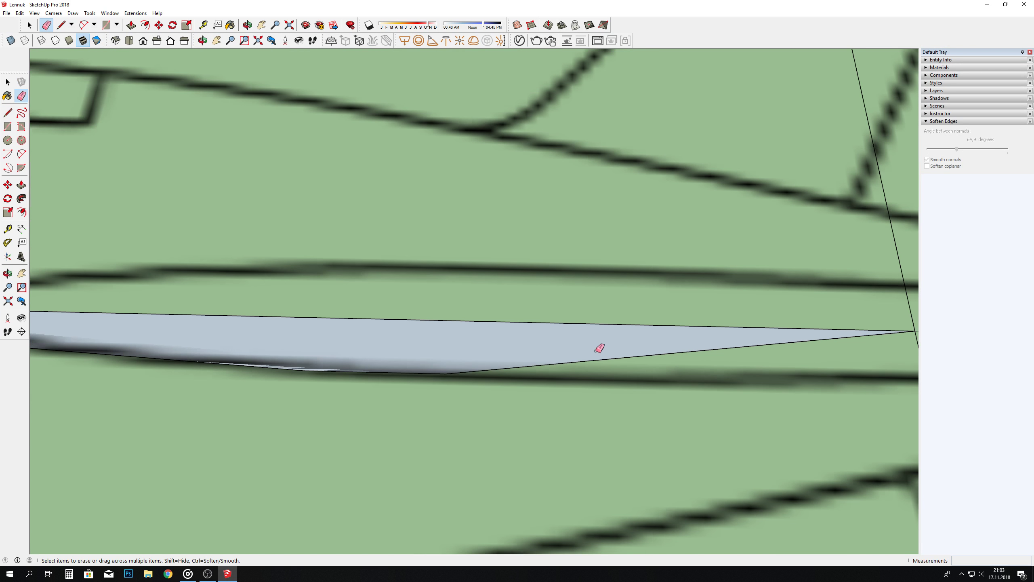
pyautogui.scroll(-1, 600, 351)
# Step: Orbit to a low view and erase the thin sliver edge beside the face
pyautogui.moveTo(489, 347); pyautogui.dragTo(272, 220, button='middle')
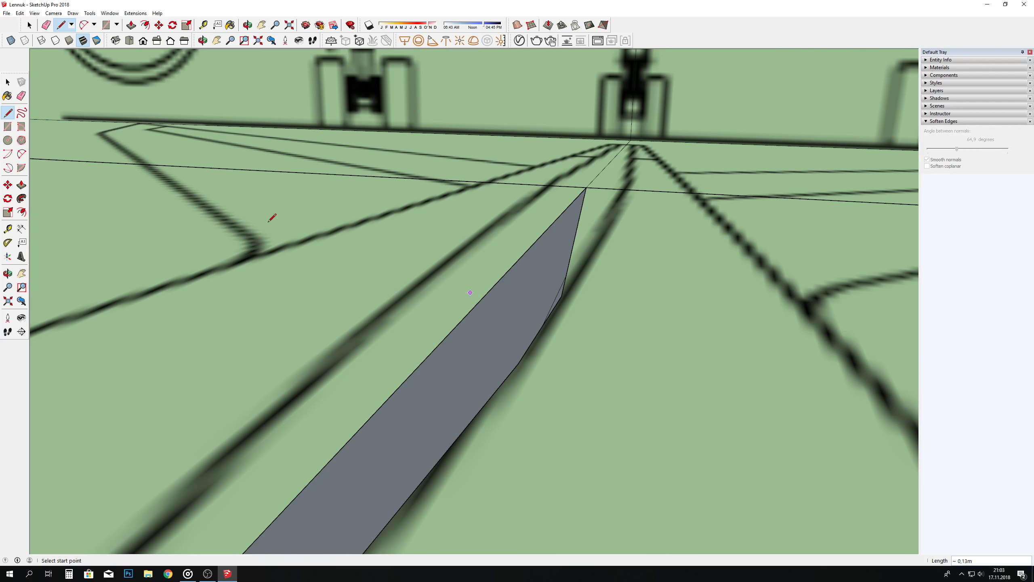
pyautogui.click(564, 299)
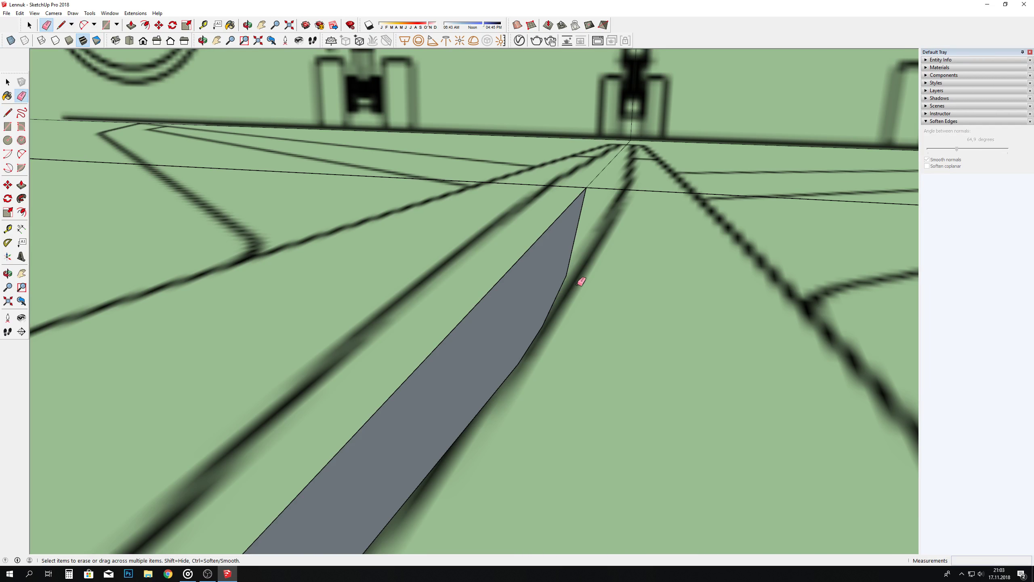
pyautogui.scroll(-2, 652, 200)
pyautogui.scroll(-2, 635, 203)
pyautogui.scroll(4, 614, 236)
pyautogui.scroll(1, 614, 236)
# Step: Draw a short line down the face's side, then erase the stray edge there
pyautogui.press('l')
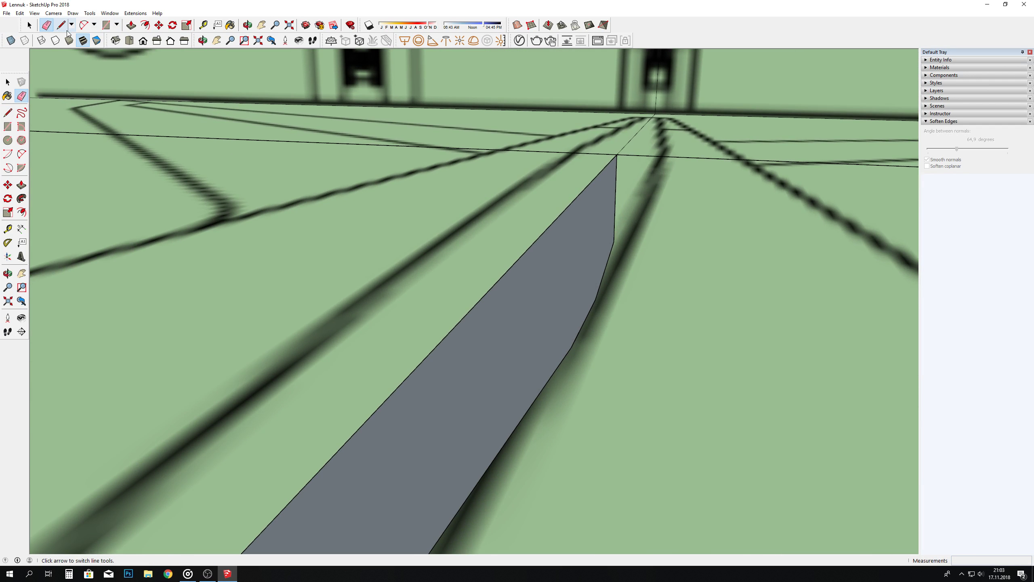
pyautogui.click(615, 222)
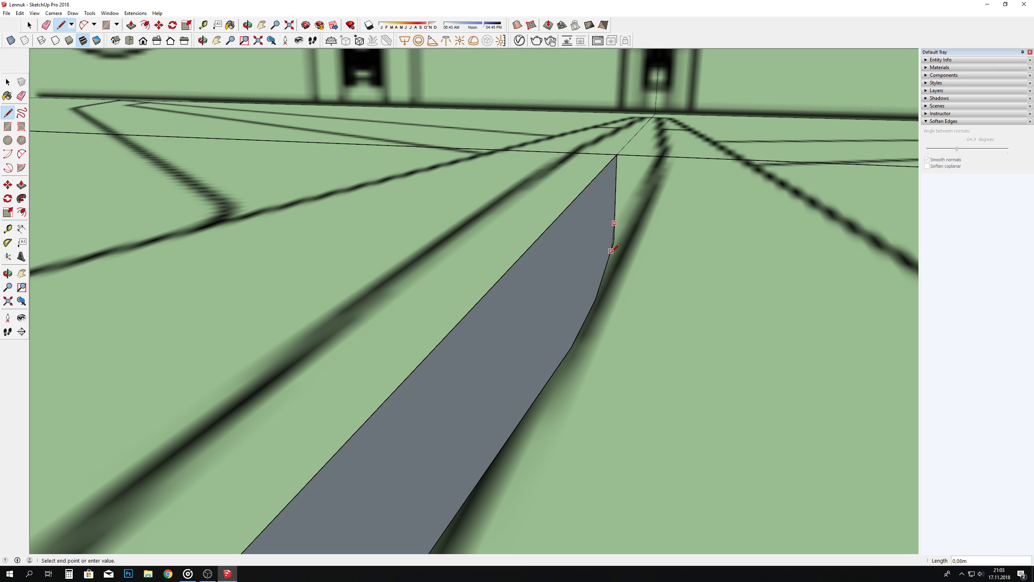
pyautogui.click(613, 242)
pyautogui.press('e')
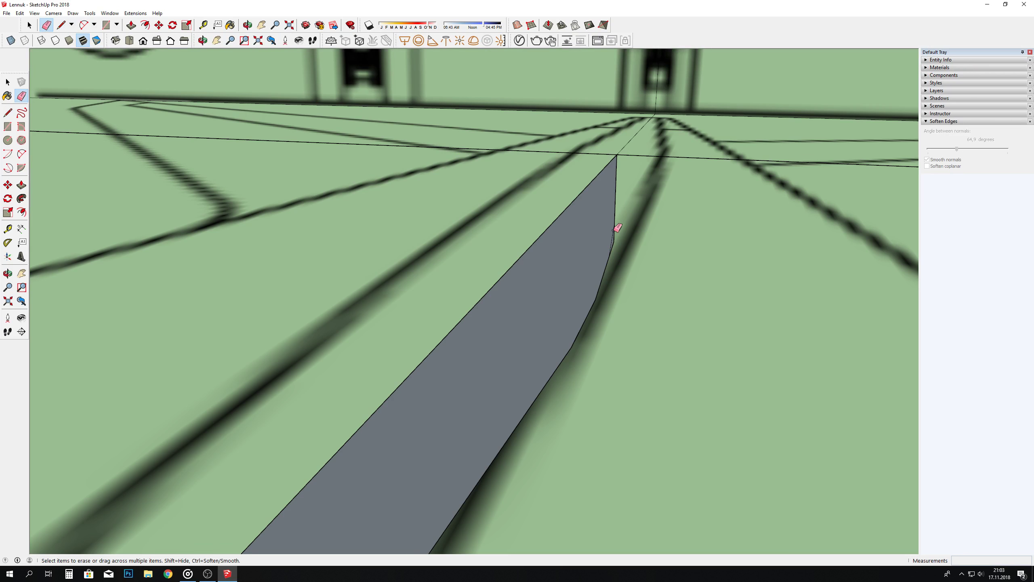
pyautogui.scroll(1, 617, 229)
pyautogui.keyDown('ctrl'); pyautogui.click(613, 240); pyautogui.keyUp('ctrl')
pyautogui.scroll(-2, 624, 212)
pyautogui.scroll(-1, 606, 231)
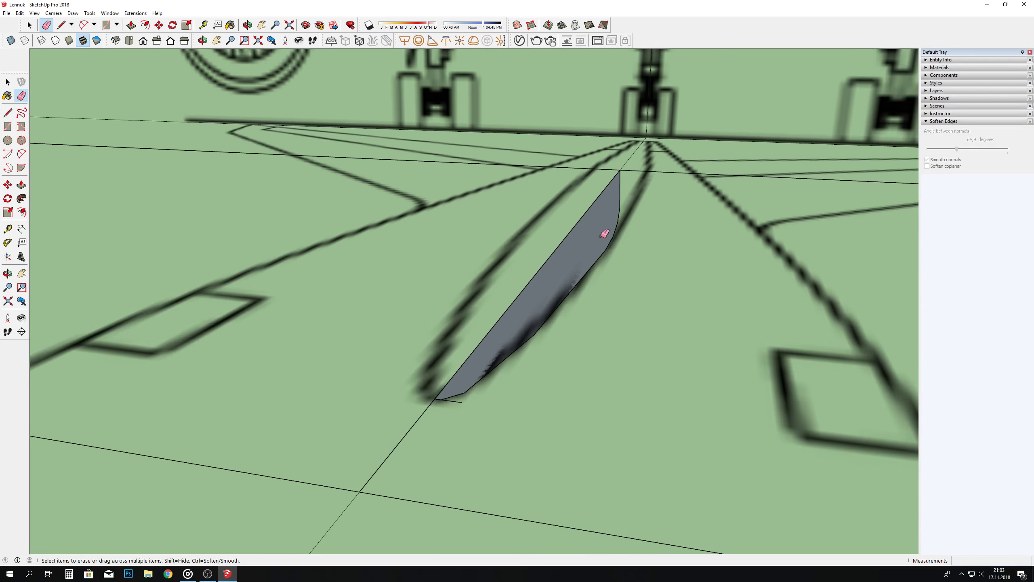
# Step: Erase the stray line below the tip, restoring the deleted face, then select the face
pyautogui.click(426, 421)
pyautogui.hotkey('ctrl', 'z')
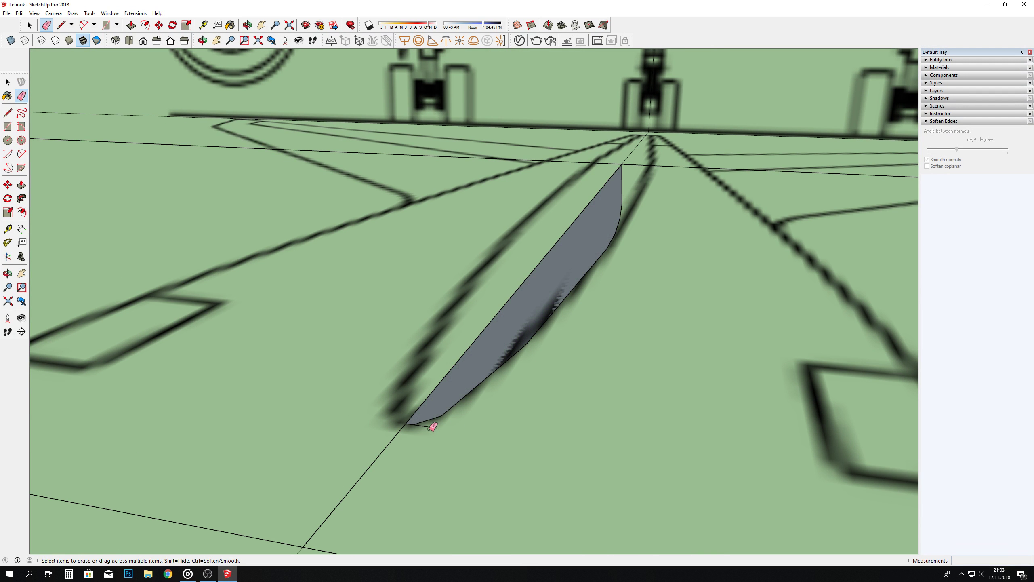
pyautogui.click(431, 426)
pyautogui.press('space')
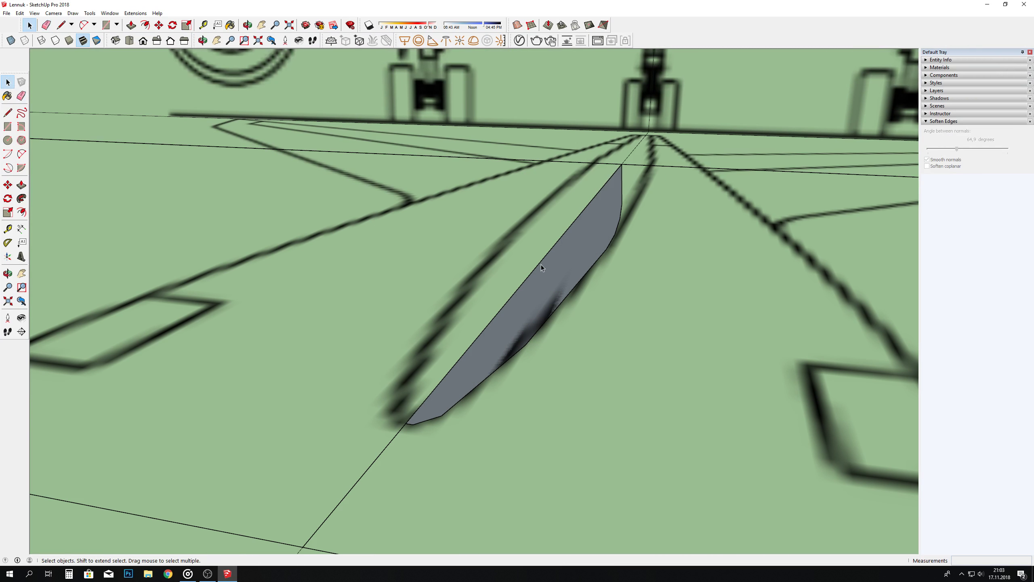
pyautogui.click(542, 267)
pyautogui.scroll(-2, 546, 261)
# Step: Paste a copy of the half tail-cone face lower on the top blueprint
pyautogui.scroll(-1, 529, 236)
pyautogui.scroll(-1, 530, 235)
pyautogui.rightClick(533, 242)
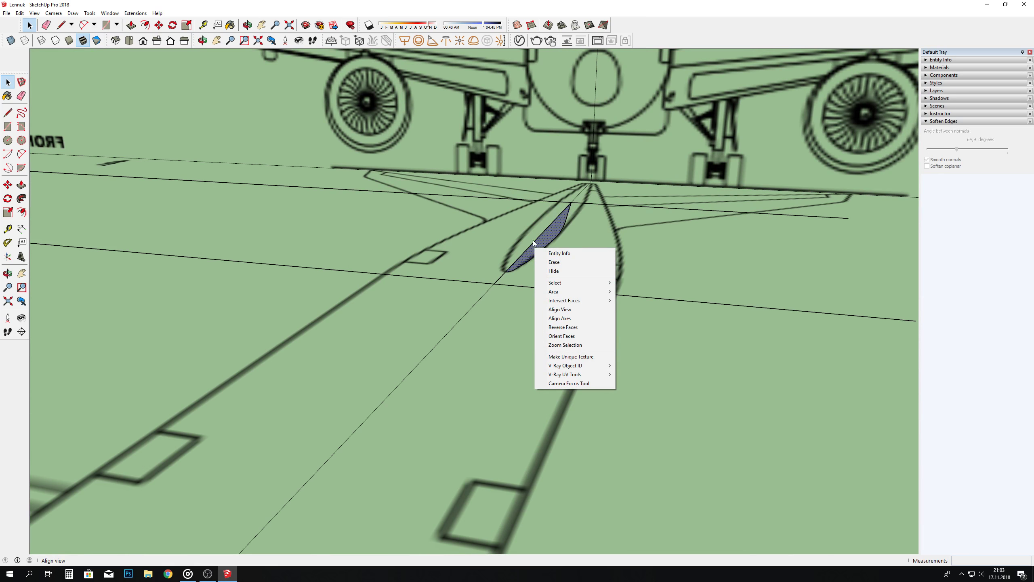
pyautogui.click(555, 236)
pyautogui.hotkey('ctrl', 'v')
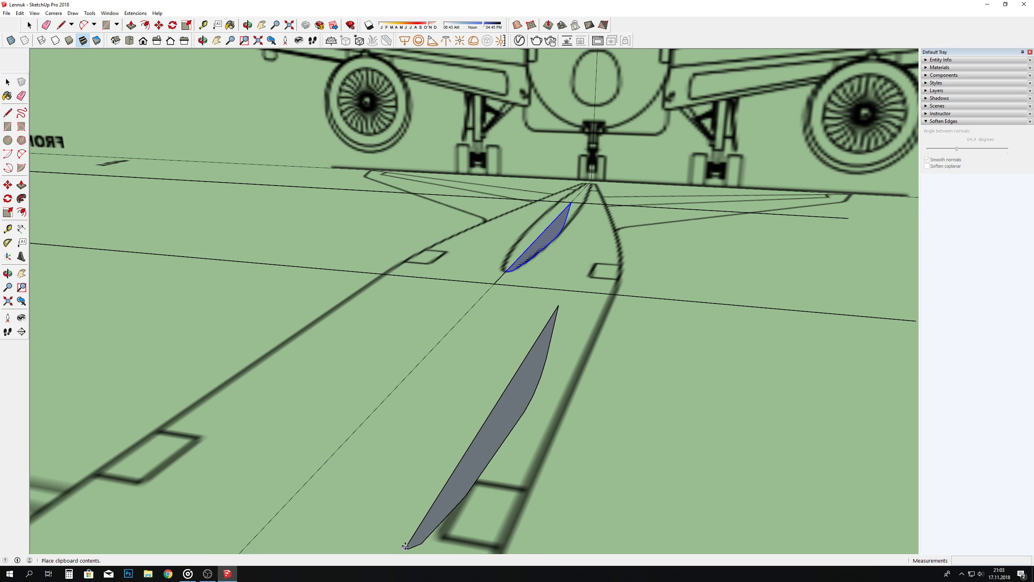
pyautogui.click(443, 495)
# Step: Flip the copy along the red direction and snap it to the original half's endpoint
pyautogui.rightClick(443, 495)
pyautogui.moveTo(477, 455)
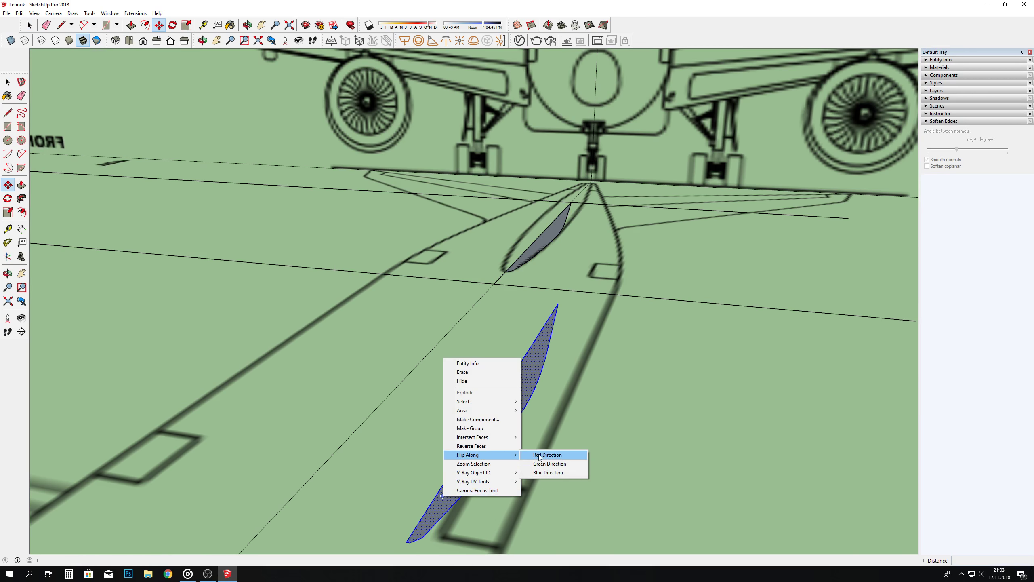
pyautogui.click(542, 455)
pyautogui.click(446, 550)
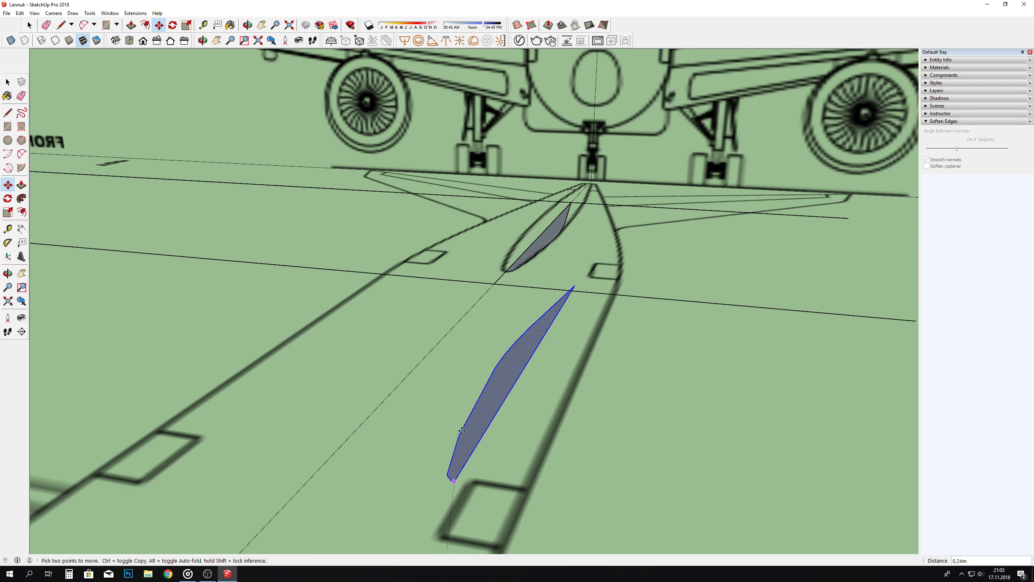
pyautogui.scroll(3, 492, 259)
pyautogui.scroll(3, 527, 369)
pyautogui.click(540, 369)
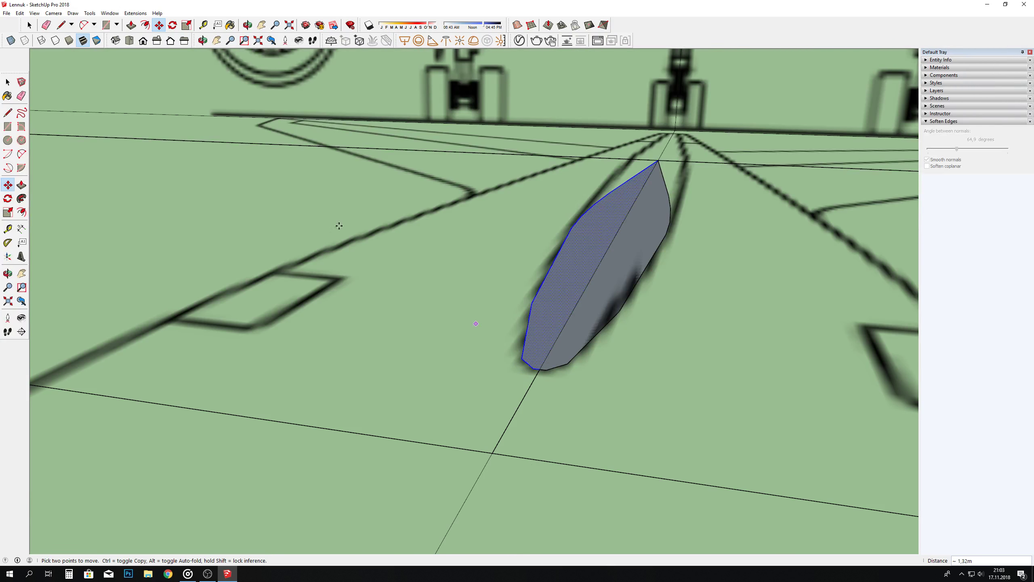
pyautogui.scroll(-10, 281, 188)
# Step: Select the white tail-fin face on the side blueprint
pyautogui.moveTo(536, 143); pyautogui.dragTo(379, 86, button='middle')
pyautogui.press('e')
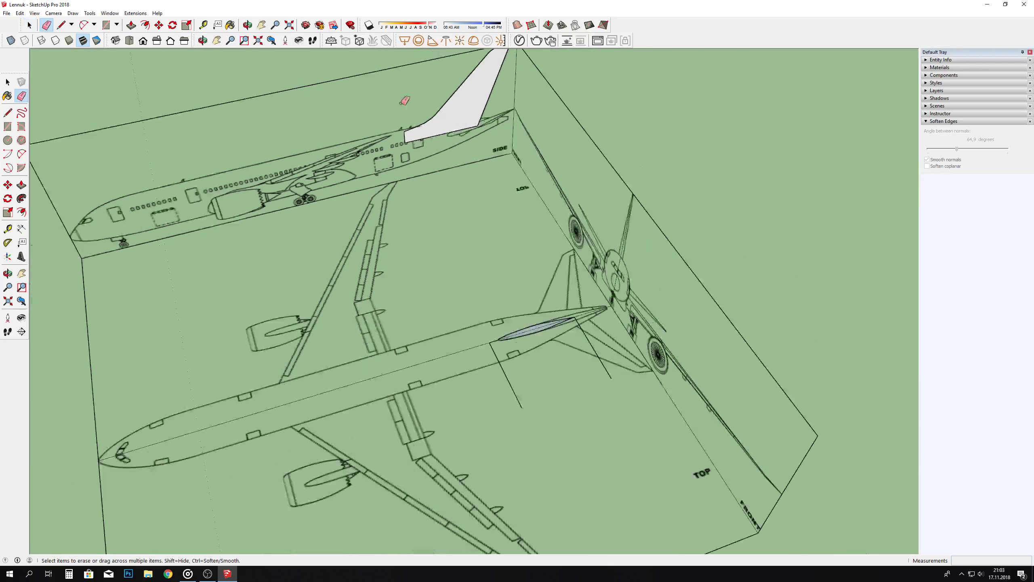
pyautogui.click(29, 26)
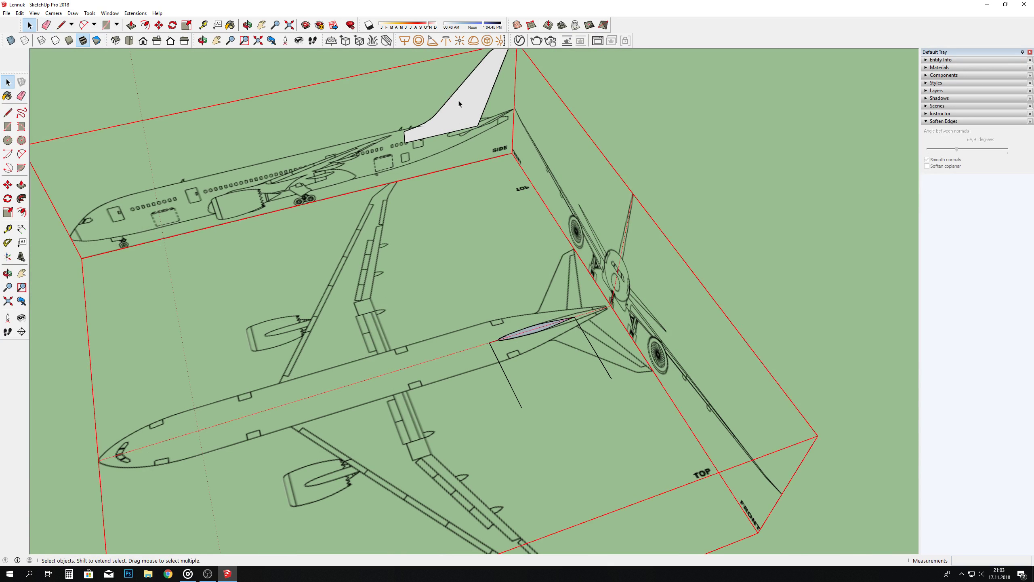
pyautogui.click(461, 106)
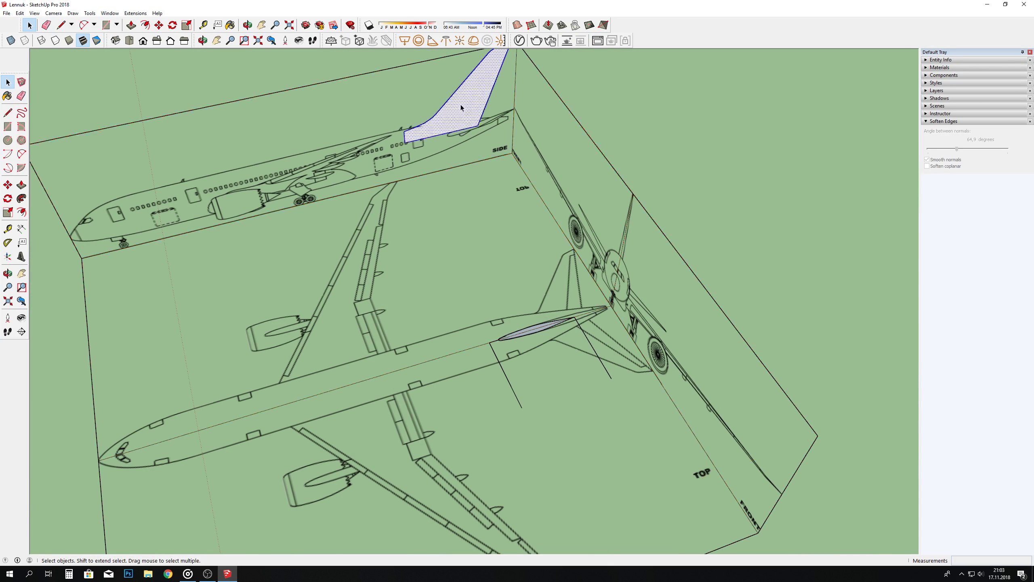
# Step: Move the fin face by its corner onto the airfoil section's front endpoint
pyautogui.click(159, 26)
pyautogui.click(435, 130)
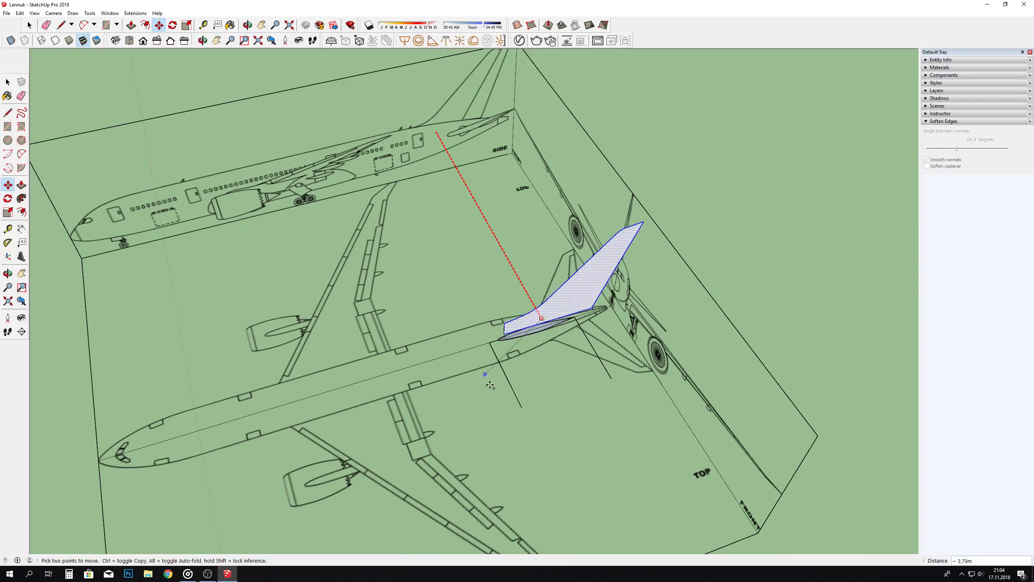
pyautogui.scroll(3, 503, 322)
pyautogui.scroll(3, 504, 311)
pyautogui.scroll(2, 505, 310)
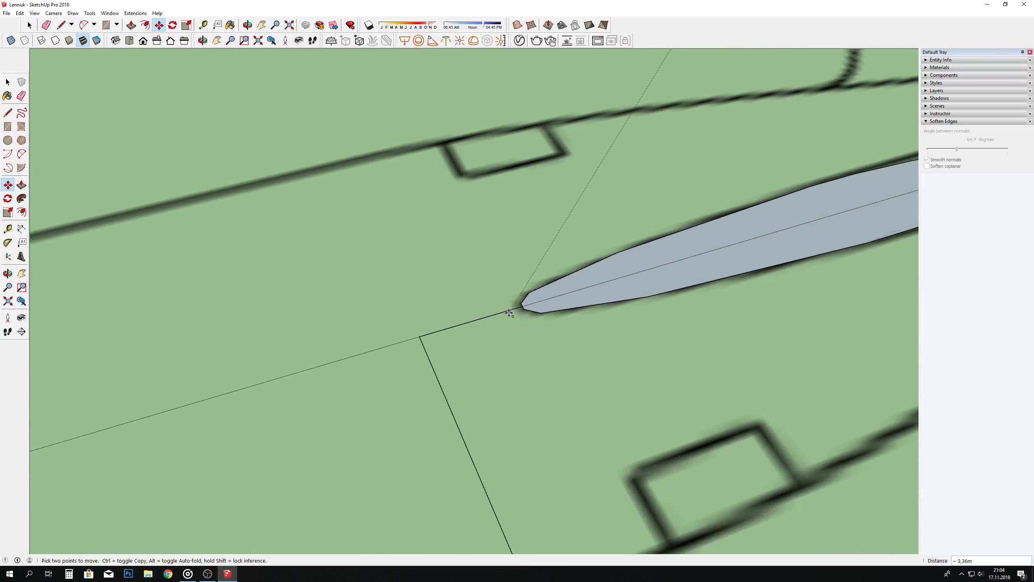
pyautogui.click(420, 340)
pyautogui.scroll(-1, 430, 411)
pyautogui.scroll(-3, 430, 411)
pyautogui.scroll(-2, 469, 422)
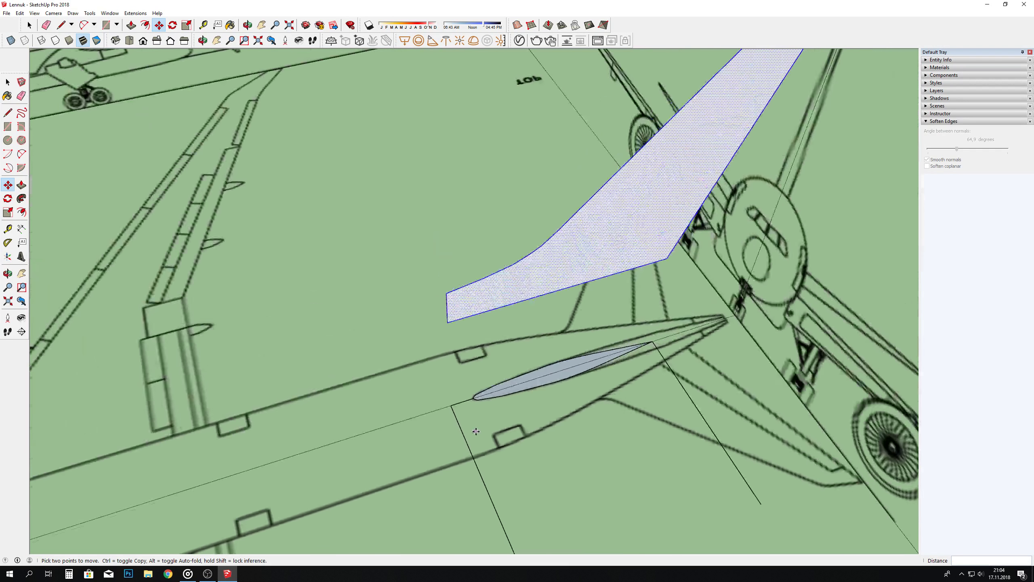
pyautogui.scroll(-2, 476, 432)
pyautogui.click(248, 25)
pyautogui.moveTo(505, 277)
pyautogui.mouseDown()
pyautogui.moveTo(649, 261)
pyautogui.moveTo(446, 400)
pyautogui.mouseUp()
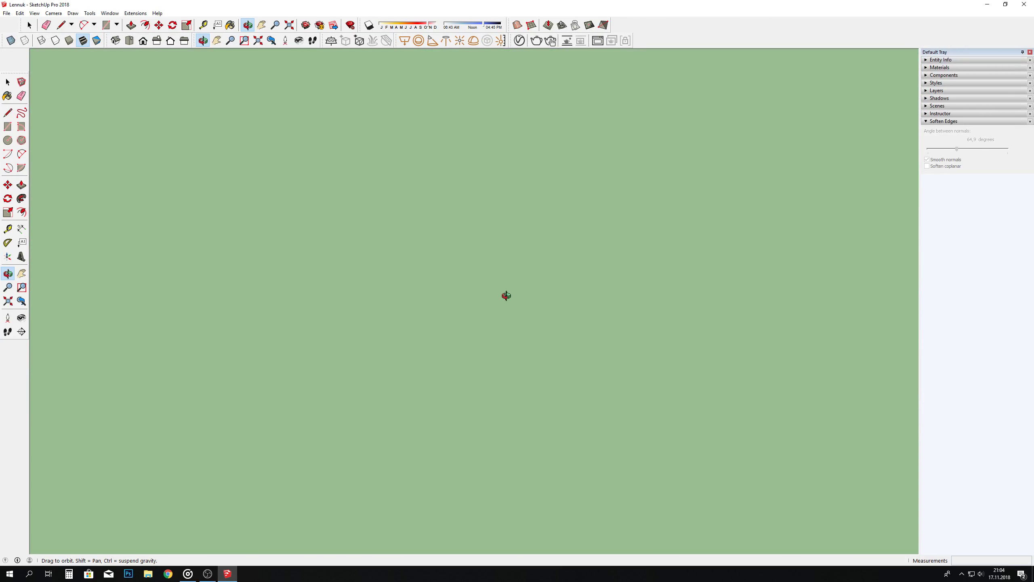
# Step: Draw edges along the fin's base and rear edge to close a new side face
pyautogui.moveTo(506, 296); pyautogui.dragTo(560, 90)
pyautogui.scroll(3, 561, 90)
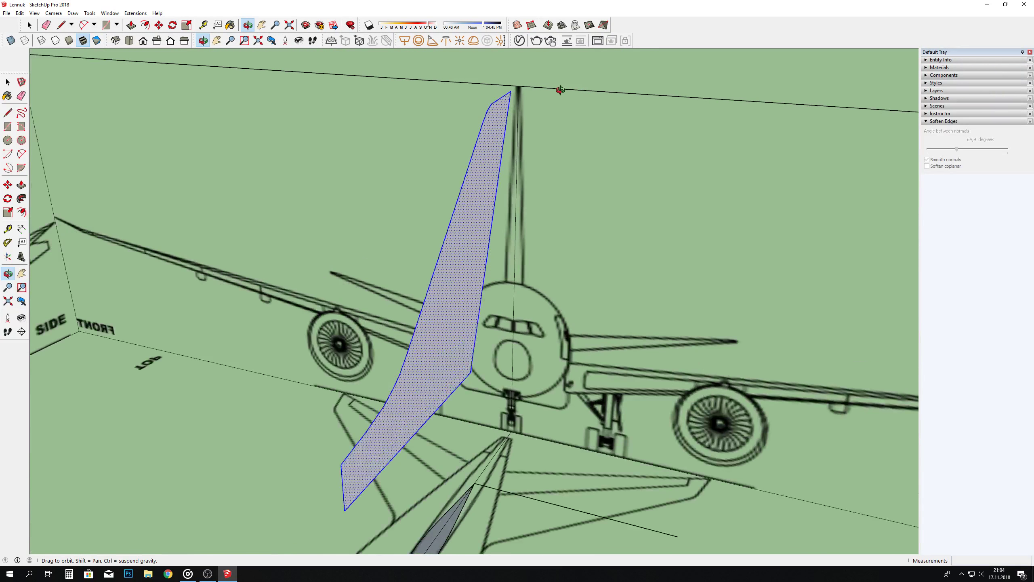
pyautogui.scroll(2, 560, 90)
pyautogui.press('l')
pyautogui.scroll(-2, 459, 415)
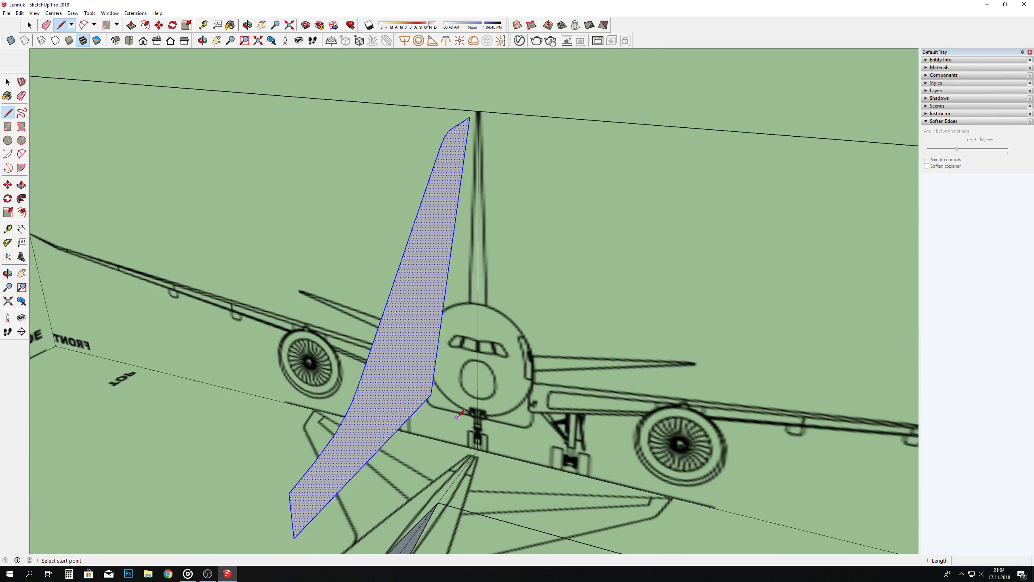
pyautogui.click(430, 394)
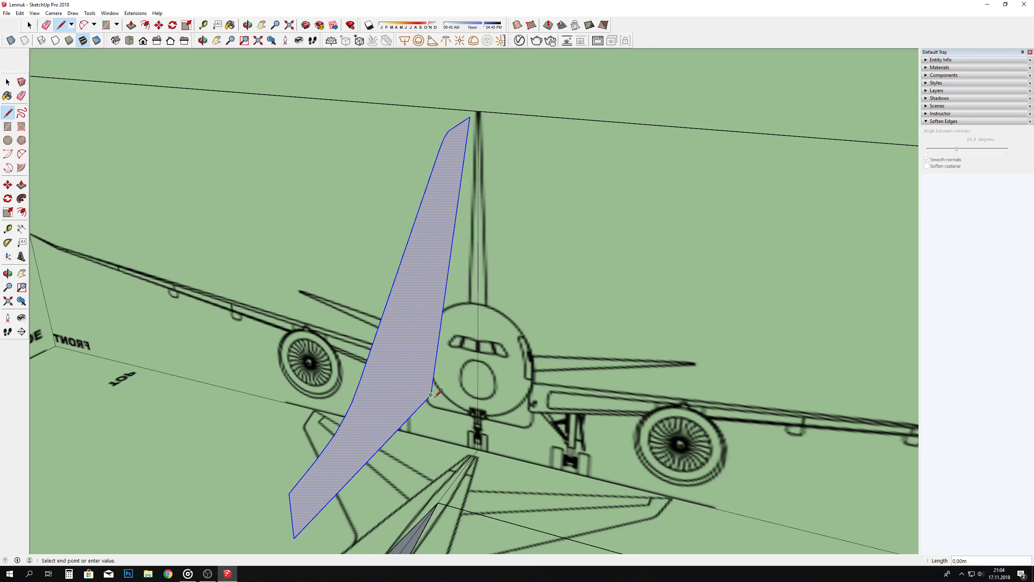
pyautogui.click(464, 402)
pyautogui.press('Escape')
pyautogui.click(471, 118)
pyautogui.click(503, 120)
pyautogui.click(463, 401)
# Step: Turn off Perspective in the Camera menu for a flat parallel view
pyautogui.click(247, 25)
pyautogui.moveTo(326, 285)
pyautogui.mouseDown()
pyautogui.moveTo(375, 321)
pyautogui.moveTo(508, 248)
pyautogui.mouseUp()
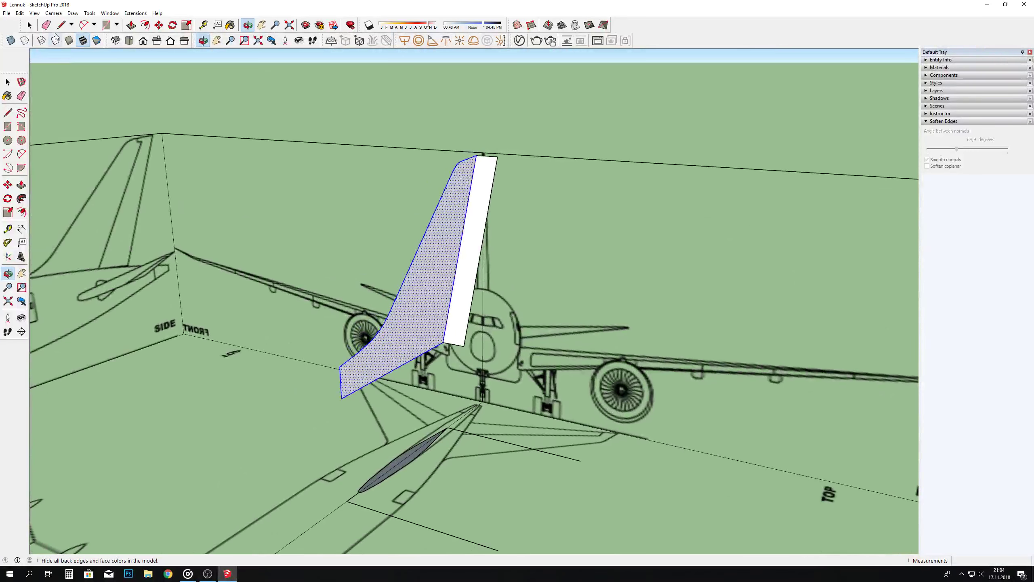
pyautogui.click(53, 12)
pyautogui.click(63, 60)
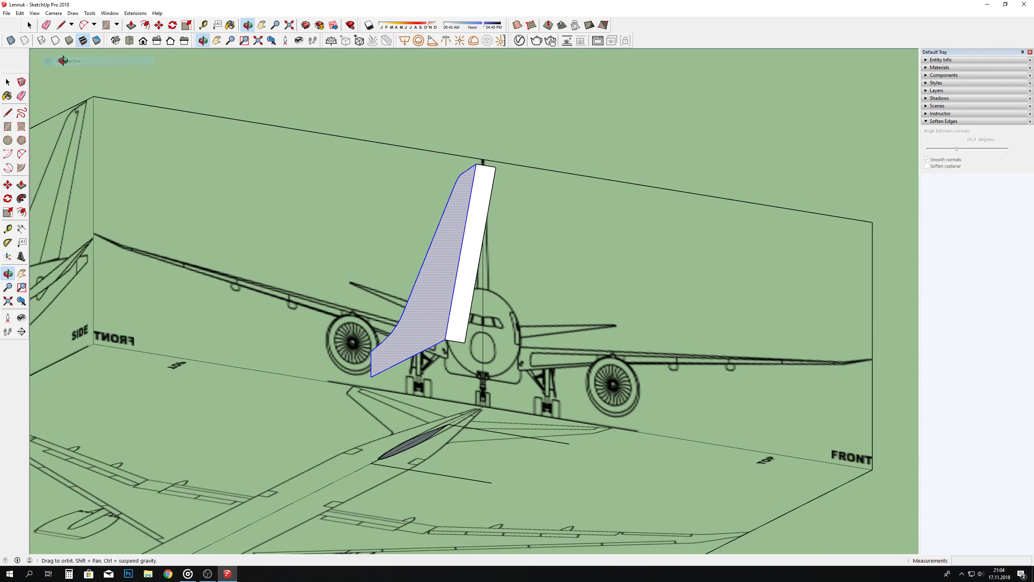
# Step: Switch to the Front view with X-ray on to see the blueprint through faces
pyautogui.click(143, 42)
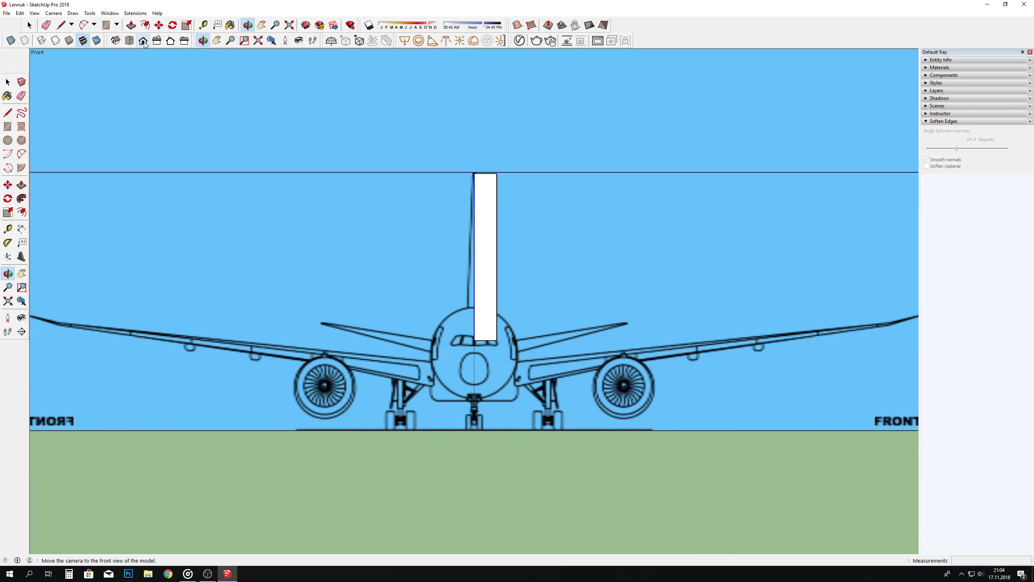
pyautogui.scroll(5, 472, 277)
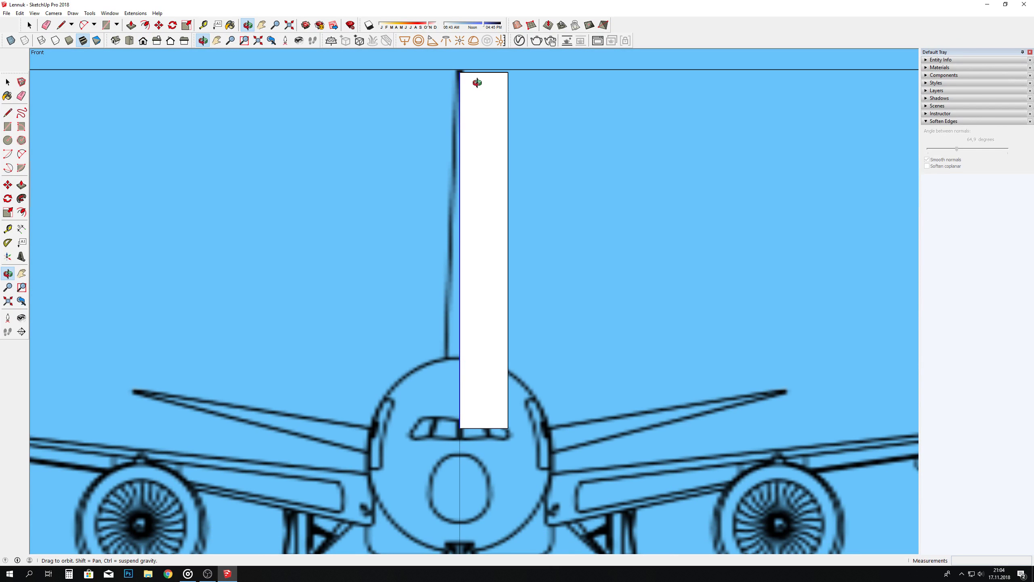
pyautogui.click(11, 40)
pyautogui.scroll(4, 472, 123)
# Step: Draw a taper line from the fin's top down to its base along the blueprint
pyautogui.click(69, 25)
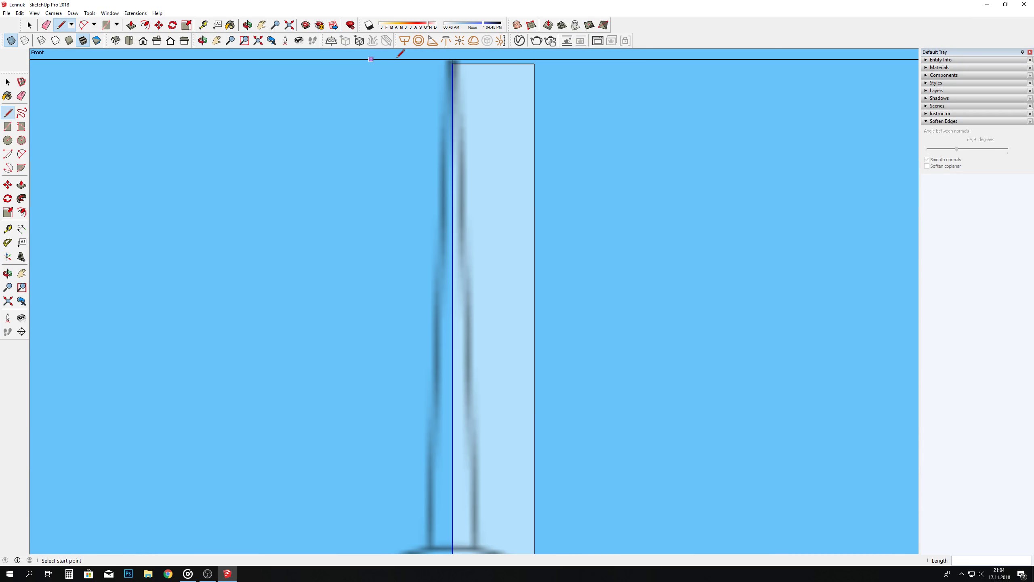
pyautogui.scroll(2, 420, 61)
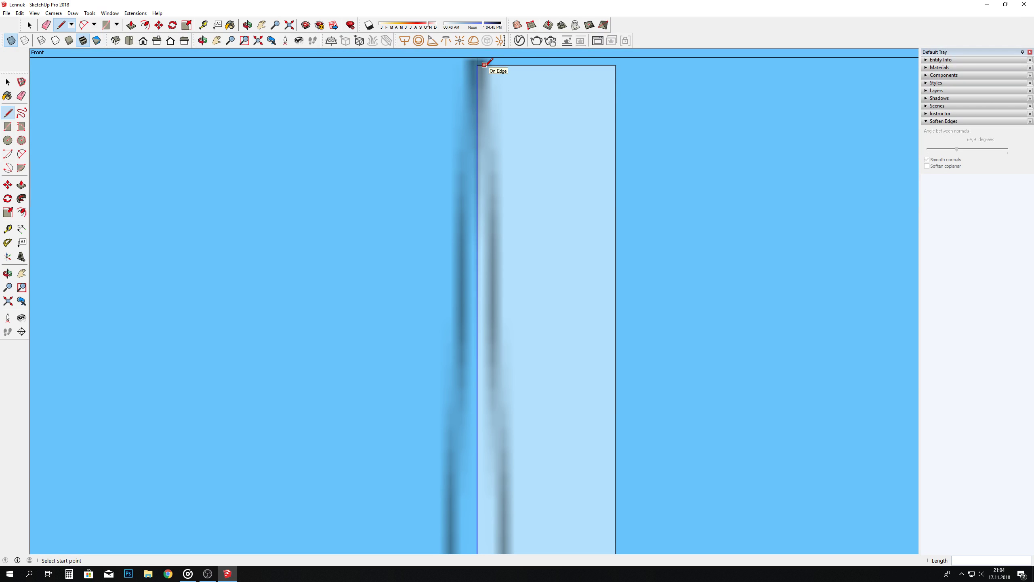
pyautogui.scroll(-2, 482, 69)
pyautogui.scroll(-2, 483, 93)
pyautogui.scroll(-1, 524, 422)
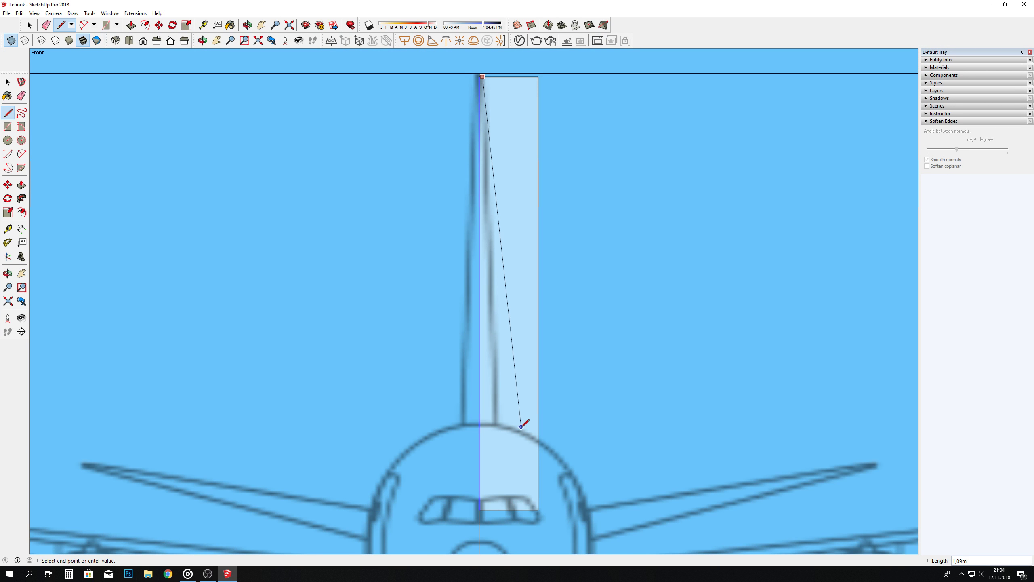
pyautogui.scroll(1, 503, 505)
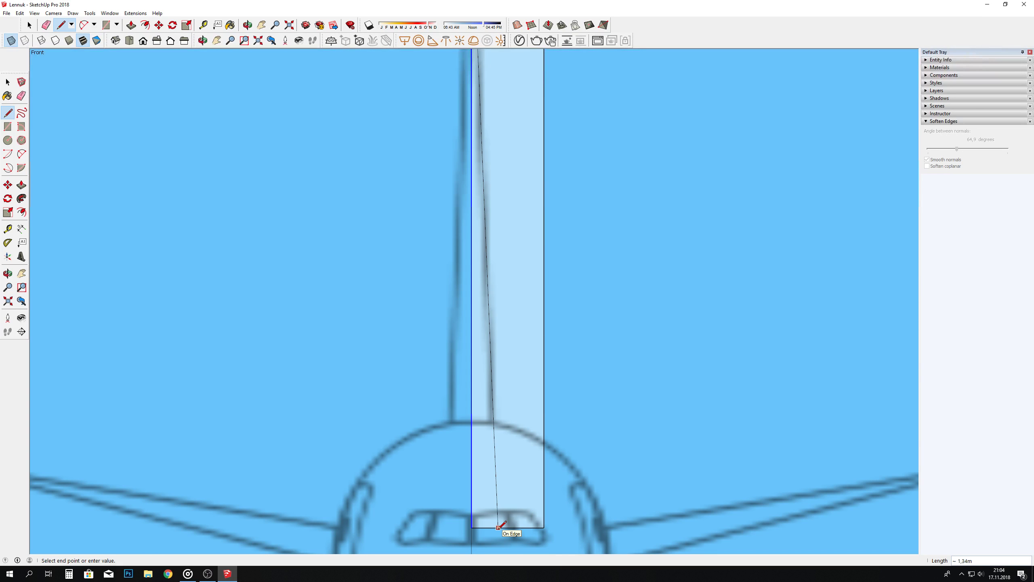
pyautogui.click(499, 527)
# Step: Erase the outer rectangle edge so the fin tapers to a point
pyautogui.click(44, 25)
pyautogui.scroll(-2, 361, 388)
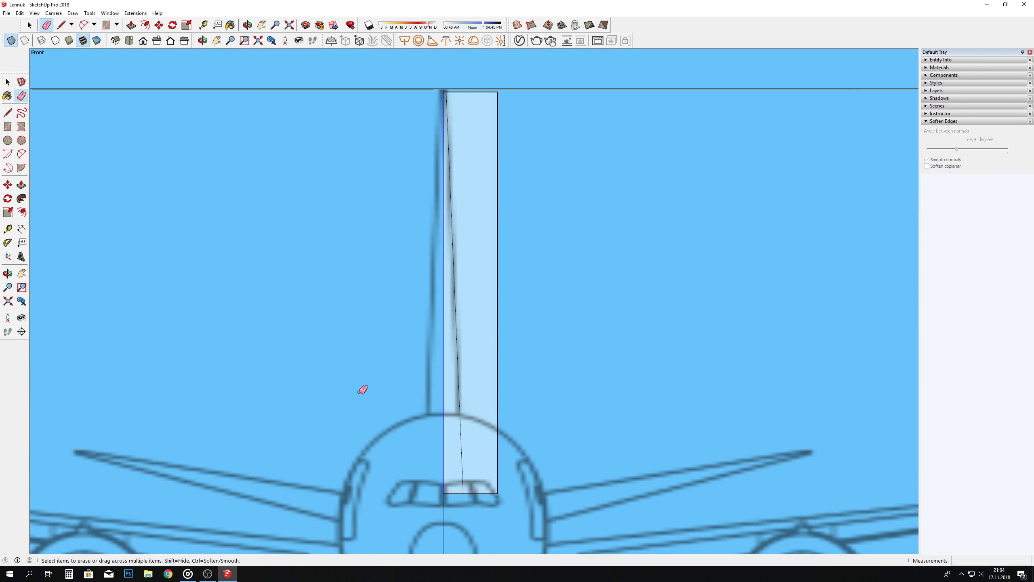
pyautogui.click(499, 106)
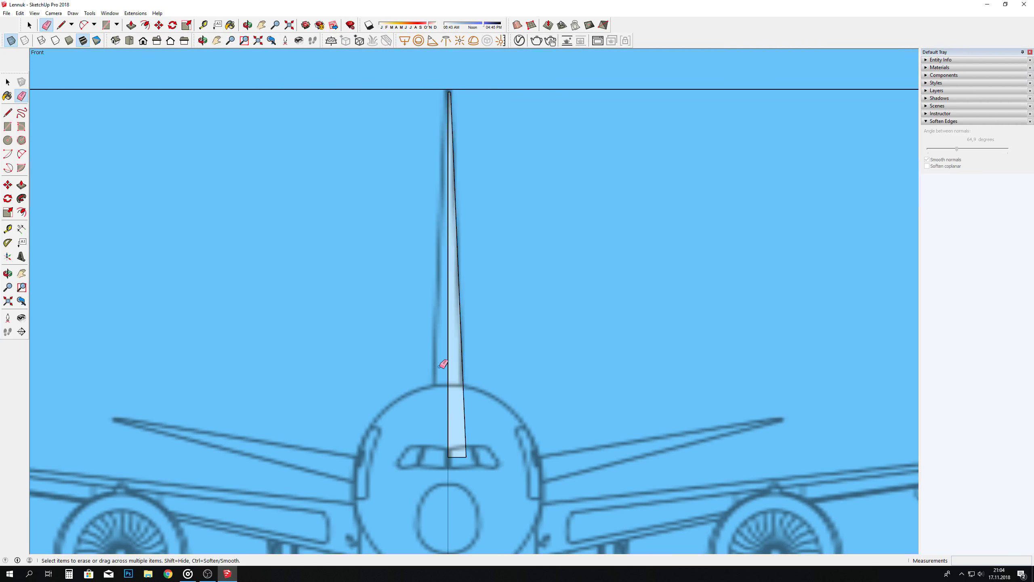
pyautogui.click(248, 26)
pyautogui.moveTo(527, 132); pyautogui.dragTo(332, 246)
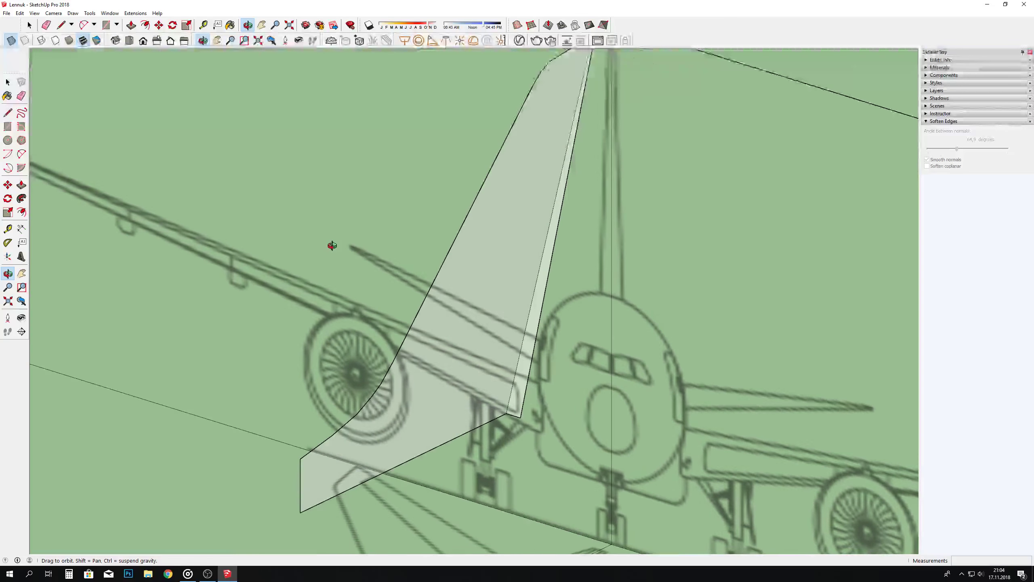
# Step: Draw an edge across the fin face just below its tip, snapping to edge endpoints
pyautogui.scroll(-3, 332, 246)
pyautogui.press('l')
pyautogui.scroll(3, 520, 81)
pyautogui.scroll(3, 474, 138)
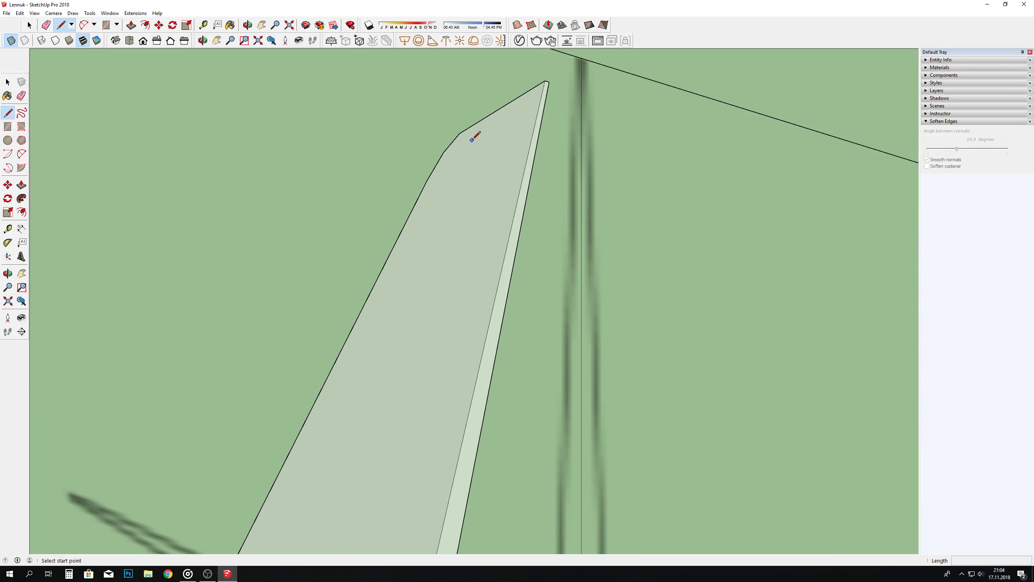
pyautogui.click(460, 133)
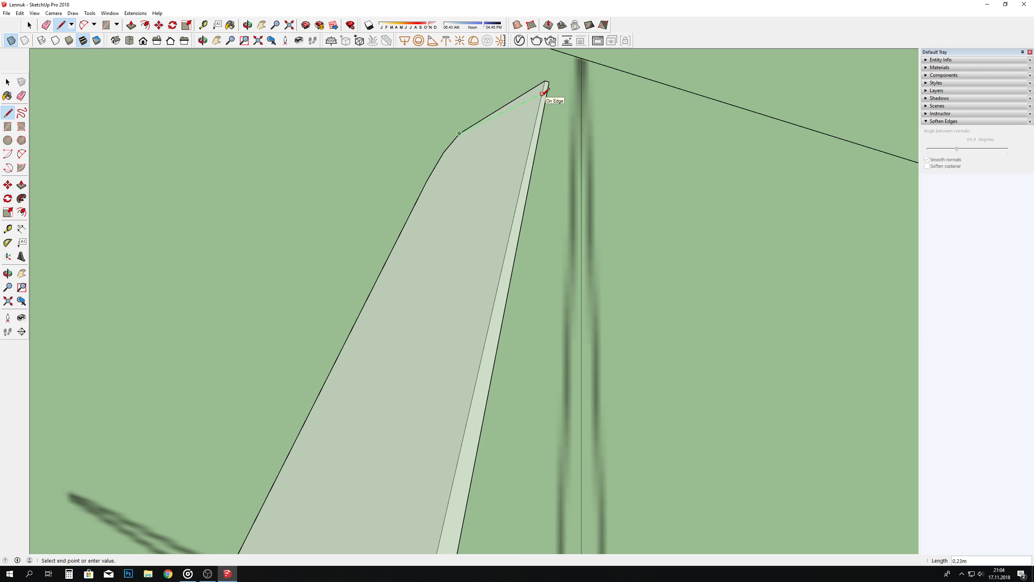
pyautogui.scroll(2, 501, 122)
pyautogui.scroll(-1, 503, 101)
pyautogui.scroll(1, 489, 122)
pyautogui.press('Escape')
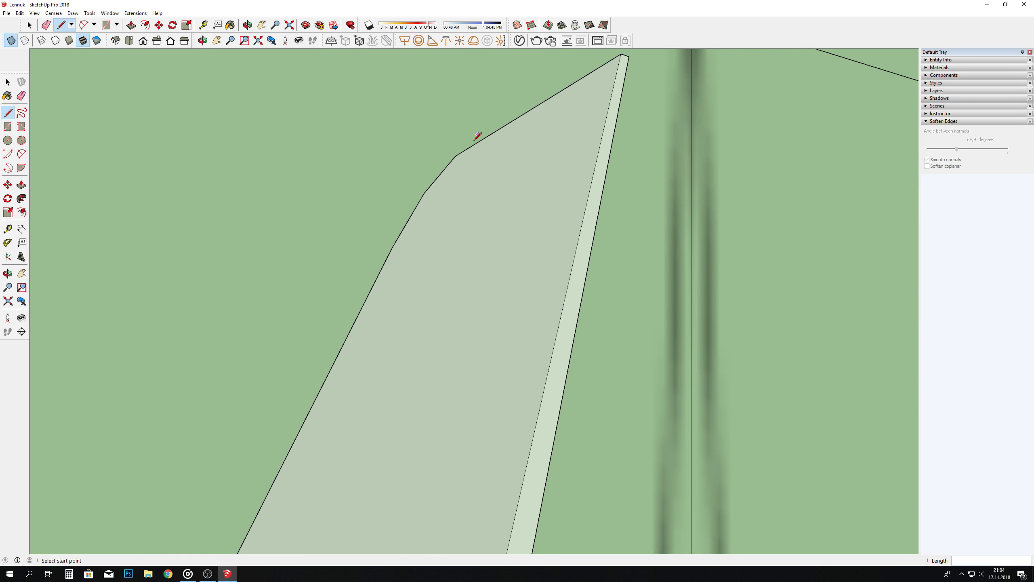
pyautogui.scroll(2, 459, 155)
pyautogui.click(412, 208)
pyautogui.scroll(-2, 421, 202)
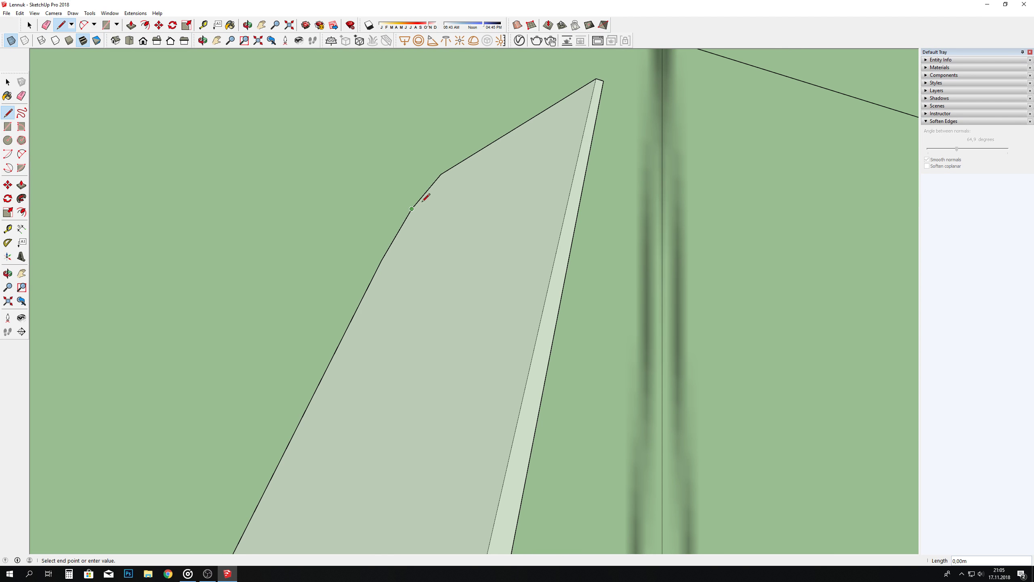
pyautogui.click(586, 125)
pyautogui.scroll(-2, 529, 131)
pyautogui.scroll(1, 484, 154)
pyautogui.click(592, 102)
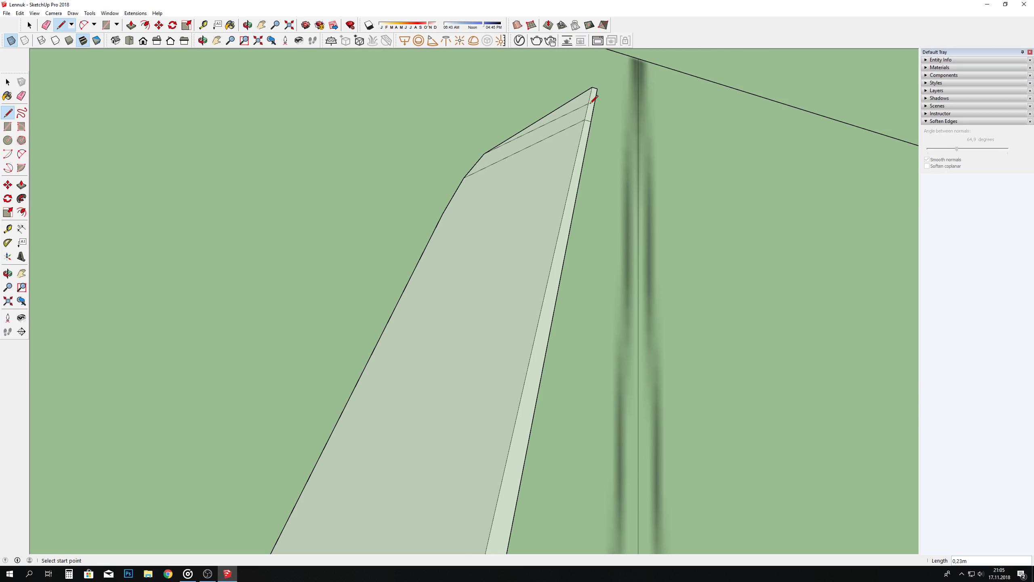
pyautogui.scroll(-2, 599, 103)
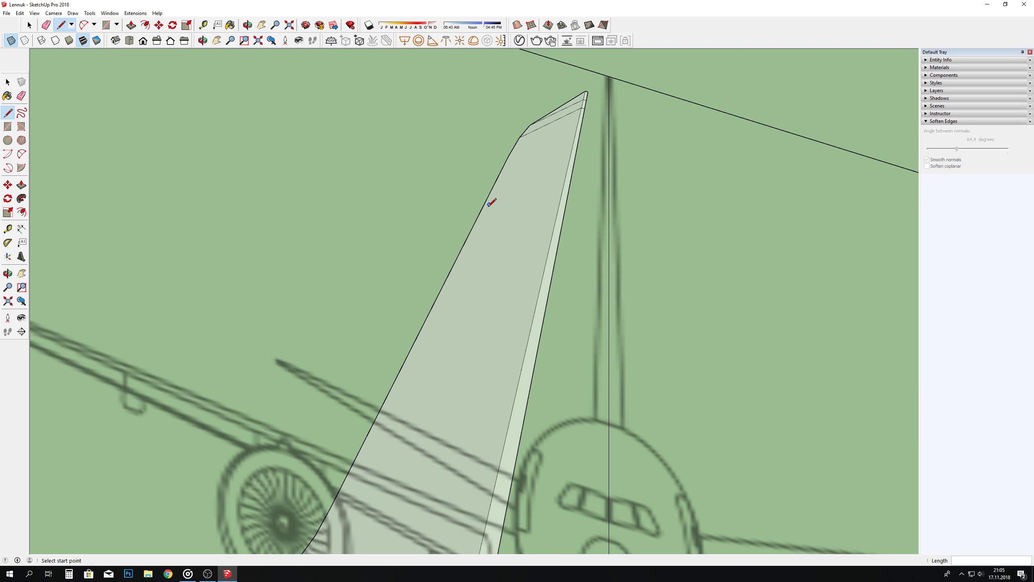
# Step: Draw a second edge across the fin's thickness near the top
pyautogui.click(509, 156)
pyautogui.click(577, 127)
pyautogui.scroll(2, 579, 124)
pyautogui.scroll(1, 582, 124)
pyautogui.click(588, 124)
pyautogui.scroll(-2, 574, 85)
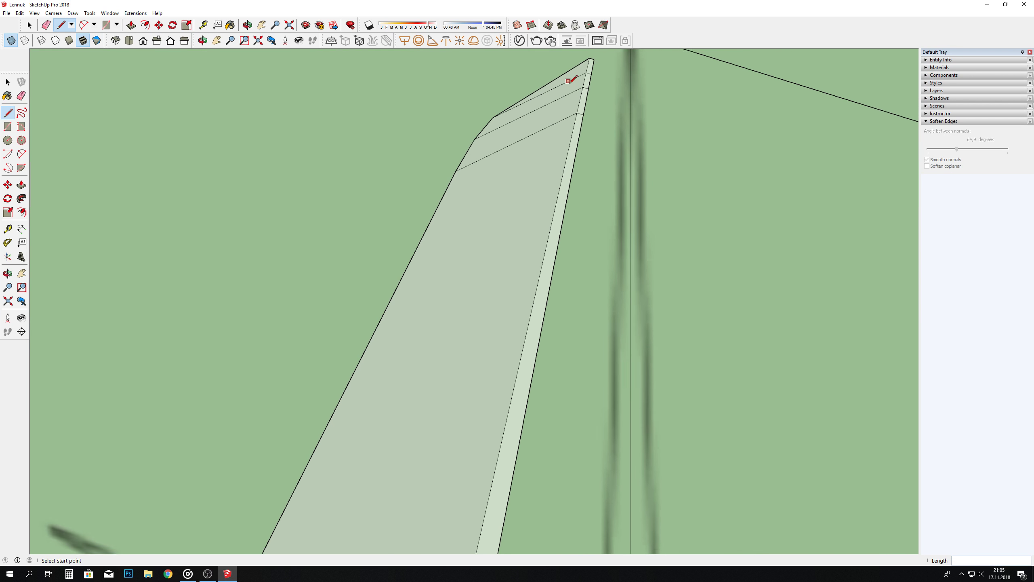
pyautogui.scroll(-3, 547, 131)
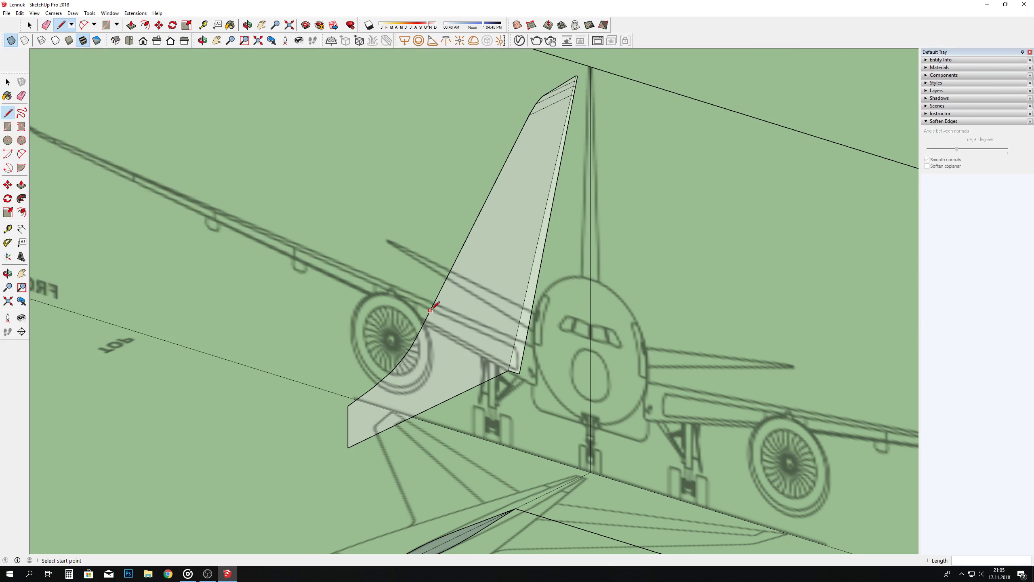
# Step: Draw the first parallel edges from the fin's engine-side edge to its trailing edge
pyautogui.scroll(2, 507, 290)
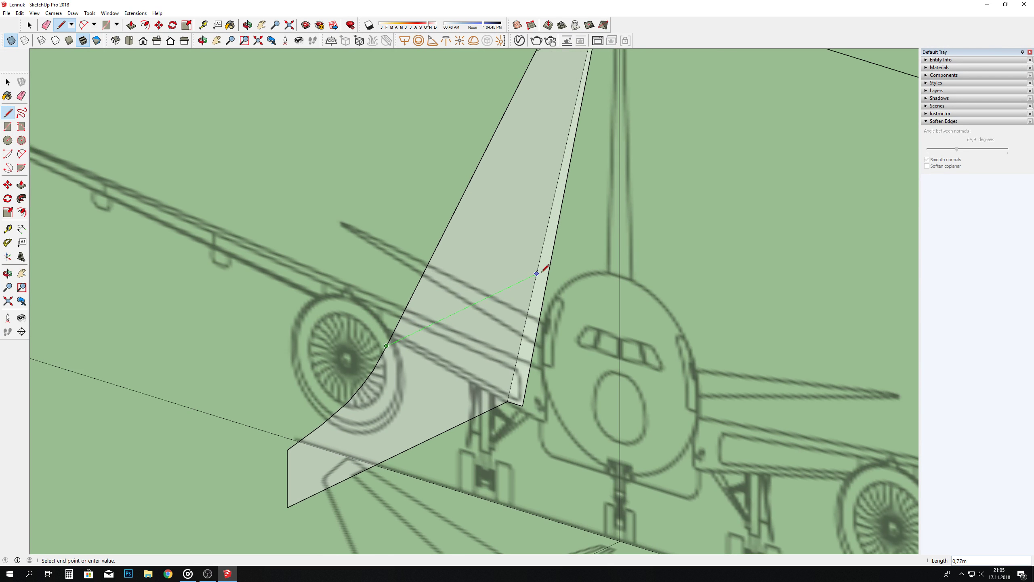
pyautogui.click(537, 273)
pyautogui.click(548, 278)
pyautogui.scroll(-3, 529, 261)
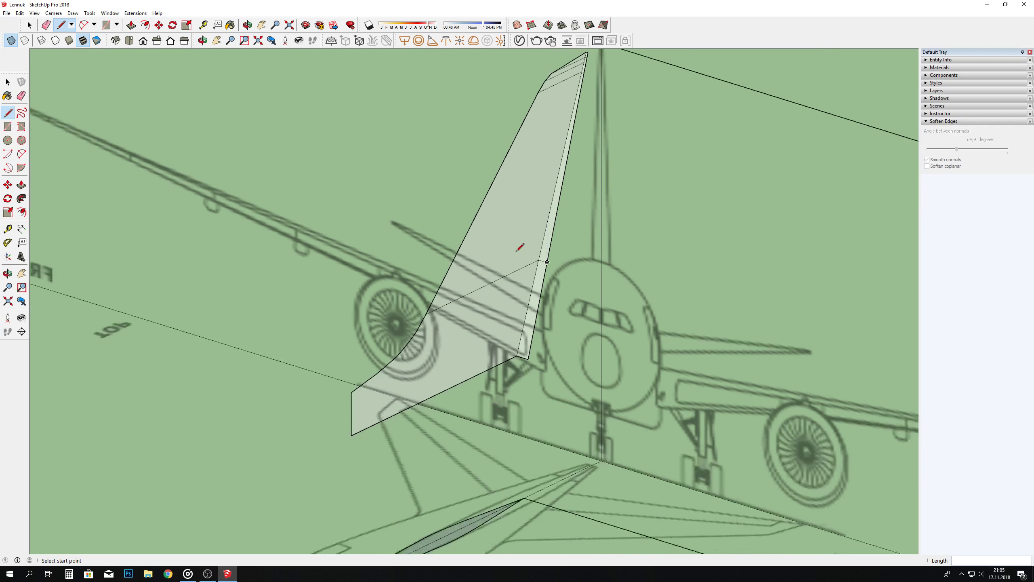
pyautogui.scroll(3, 437, 313)
pyautogui.click(426, 307)
pyautogui.scroll(2, 588, 220)
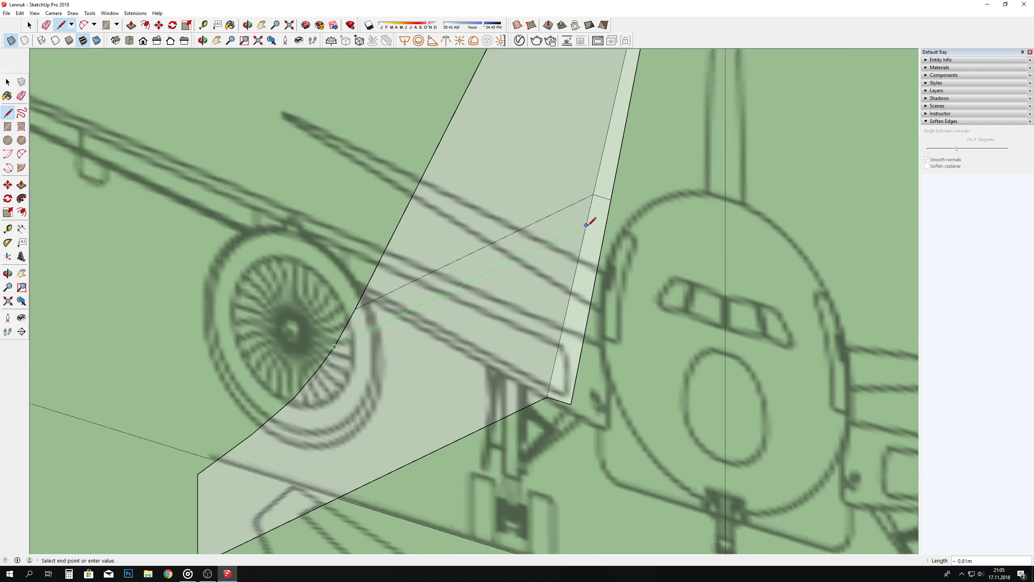
pyautogui.scroll(1, 586, 224)
pyautogui.click(586, 226)
# Step: Add three more parallel edges across the lower fin to the trailing-edge strip
pyautogui.keyDown('shift'); pyautogui.moveTo(300, 409); pyautogui.dragTo(382, 333, button='middle'); pyautogui.keyUp('shift')
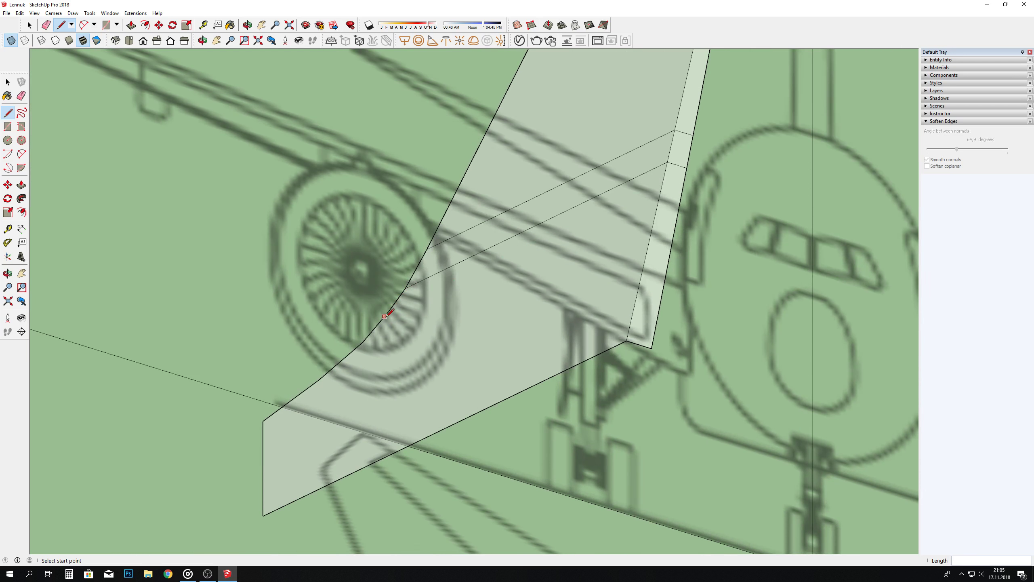
pyautogui.click(389, 310)
pyautogui.click(666, 180)
pyautogui.click(658, 199)
pyautogui.click(679, 206)
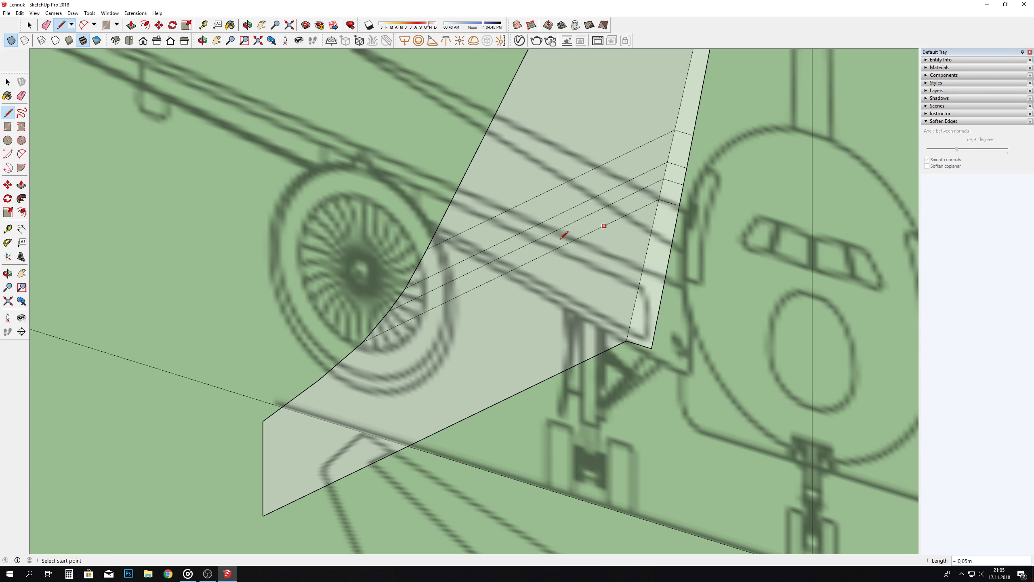
pyautogui.click(319, 380)
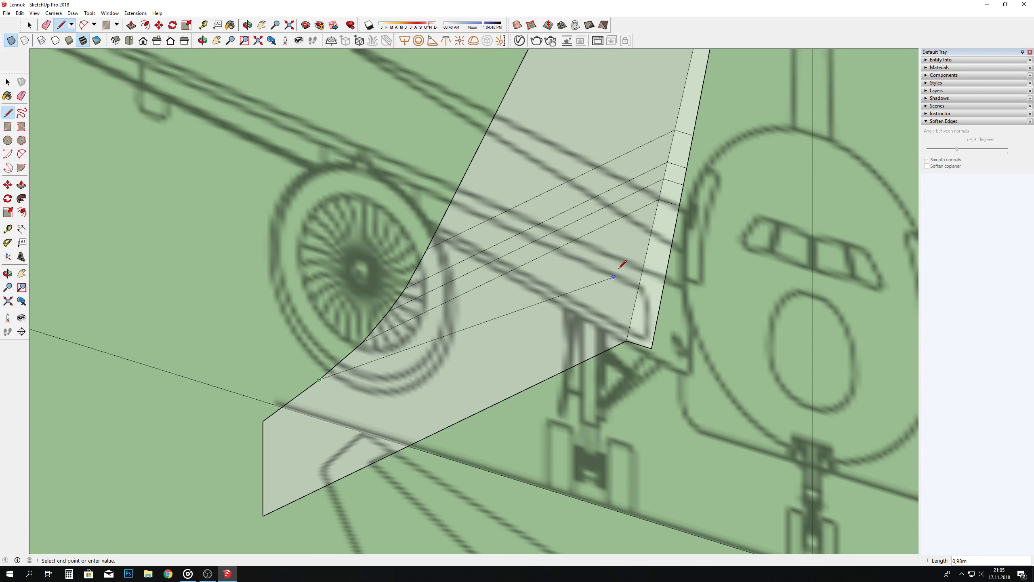
pyautogui.click(655, 218)
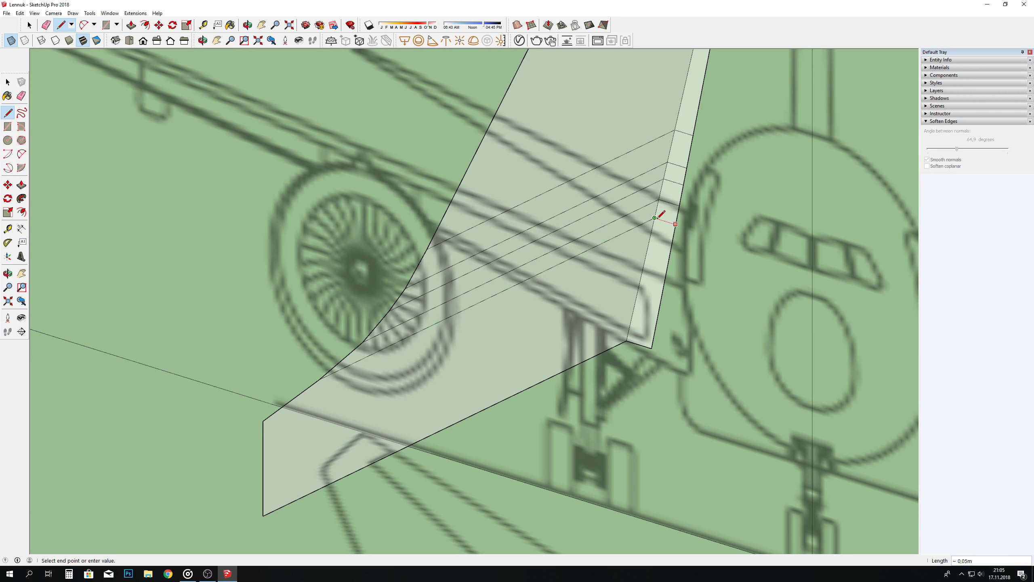
pyautogui.scroll(-1, 676, 224)
pyautogui.click(330, 384)
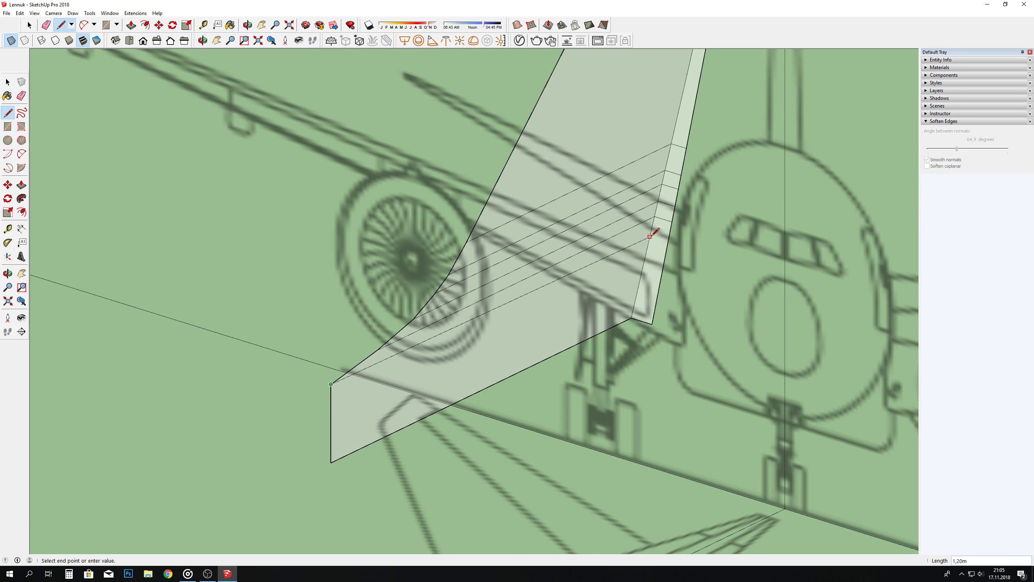
pyautogui.click(651, 230)
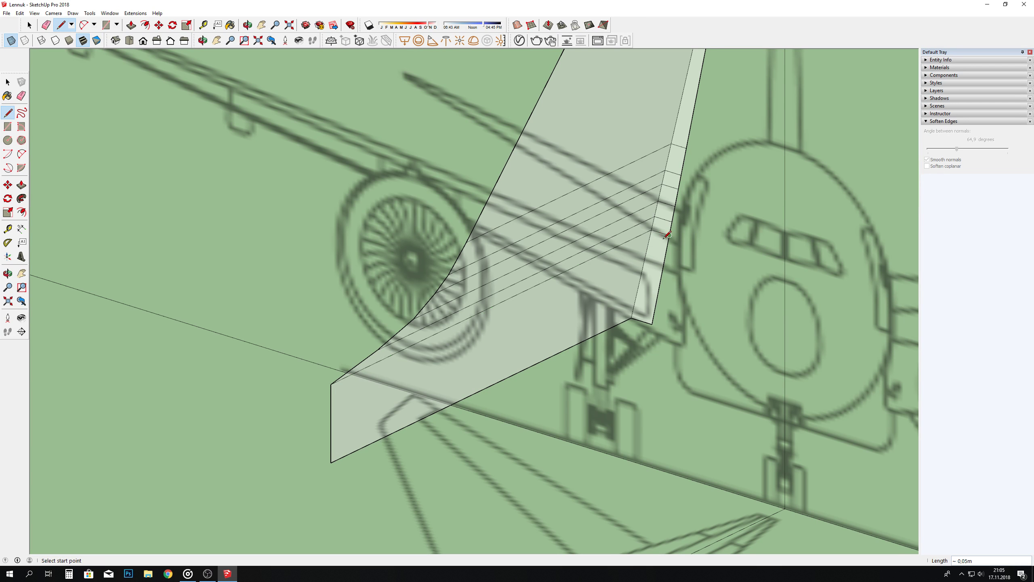
pyautogui.click(29, 26)
# Step: Select all the faces of the fin's narrow trailing-edge strip
pyautogui.scroll(3, 668, 288)
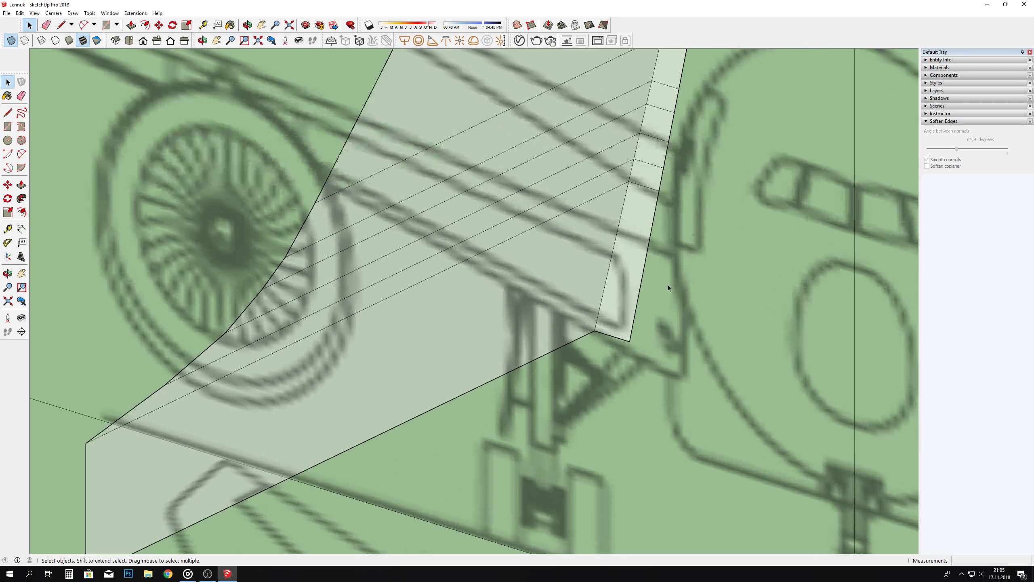
pyautogui.click(642, 204)
pyautogui.keyDown('shift'); pyautogui.click(648, 175); pyautogui.keyUp('shift')
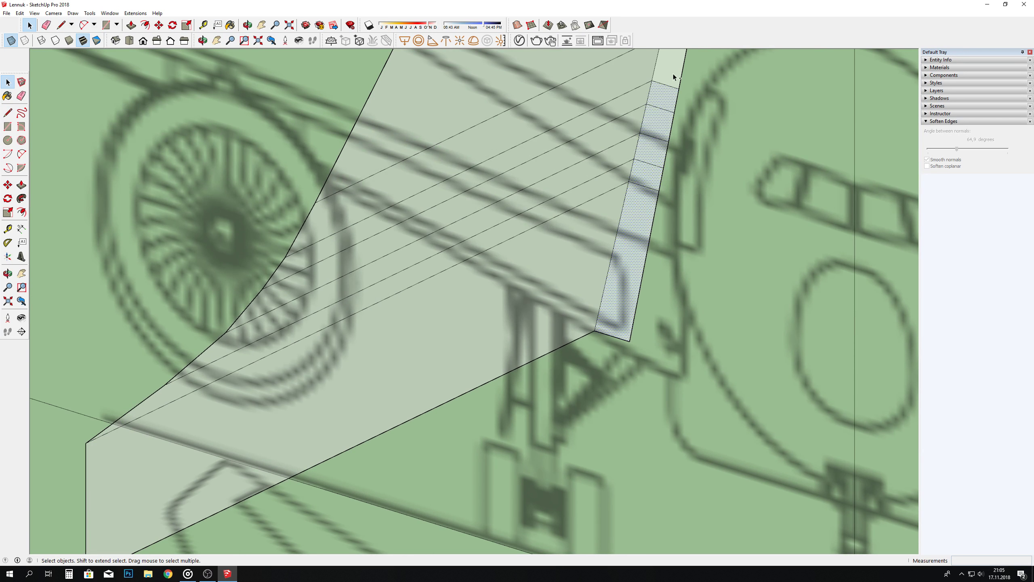
pyautogui.scroll(-3, 568, 397)
pyautogui.scroll(-2, 568, 397)
pyautogui.scroll(4, 621, 239)
pyautogui.keyDown('shift'); pyautogui.click(622, 277); pyautogui.keyUp('shift')
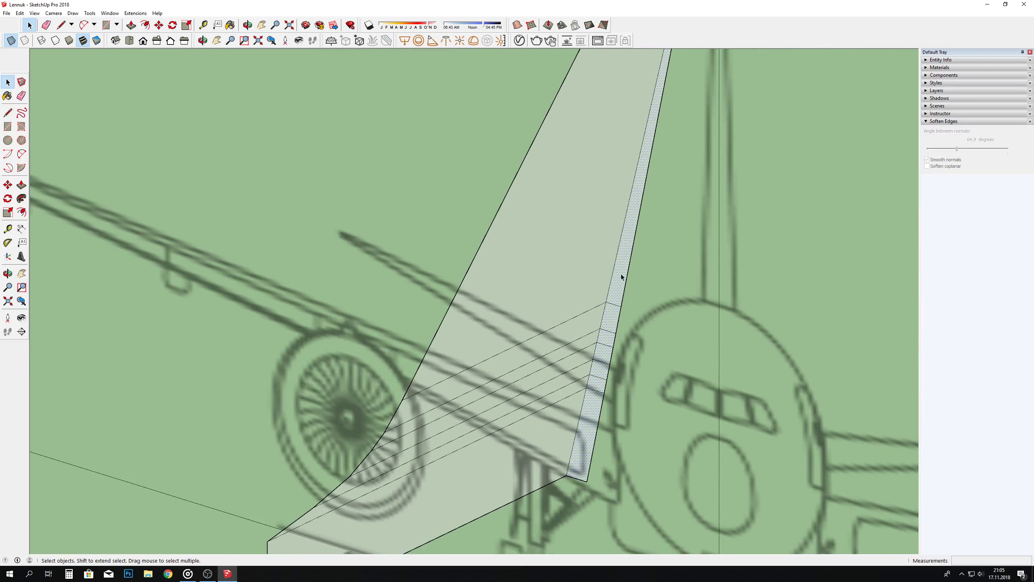
pyautogui.scroll(-3, 622, 277)
pyautogui.scroll(4, 652, 130)
pyautogui.scroll(1, 653, 130)
pyautogui.keyDown('shift'); pyautogui.click(654, 132); pyautogui.keyUp('shift')
pyautogui.keyDown('shift'); pyautogui.click(648, 160); pyautogui.keyUp('shift')
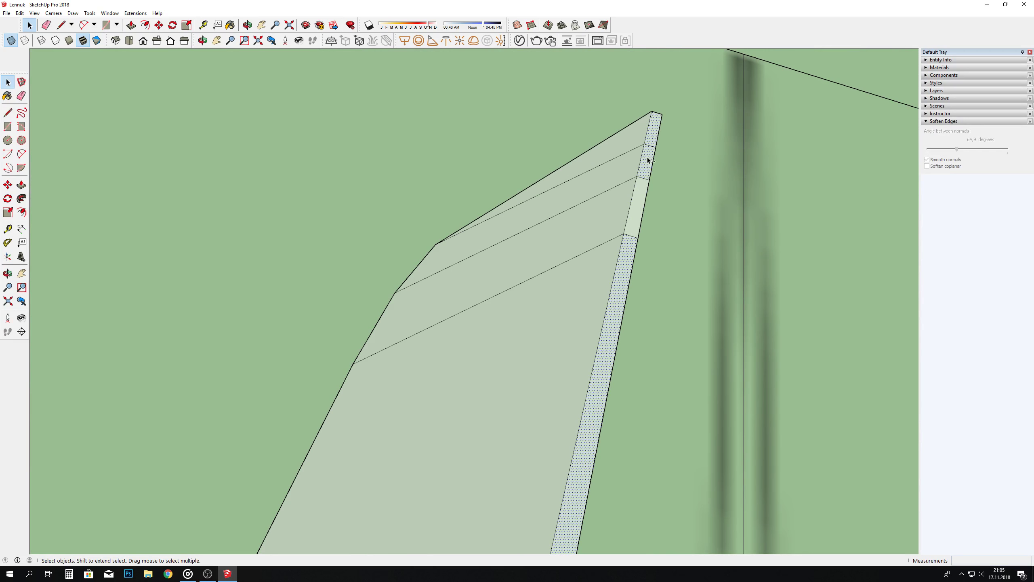
pyautogui.keyDown('shift'); pyautogui.click(631, 207); pyautogui.keyUp('shift')
pyautogui.scroll(-3, 638, 115)
pyautogui.scroll(-3, 639, 106)
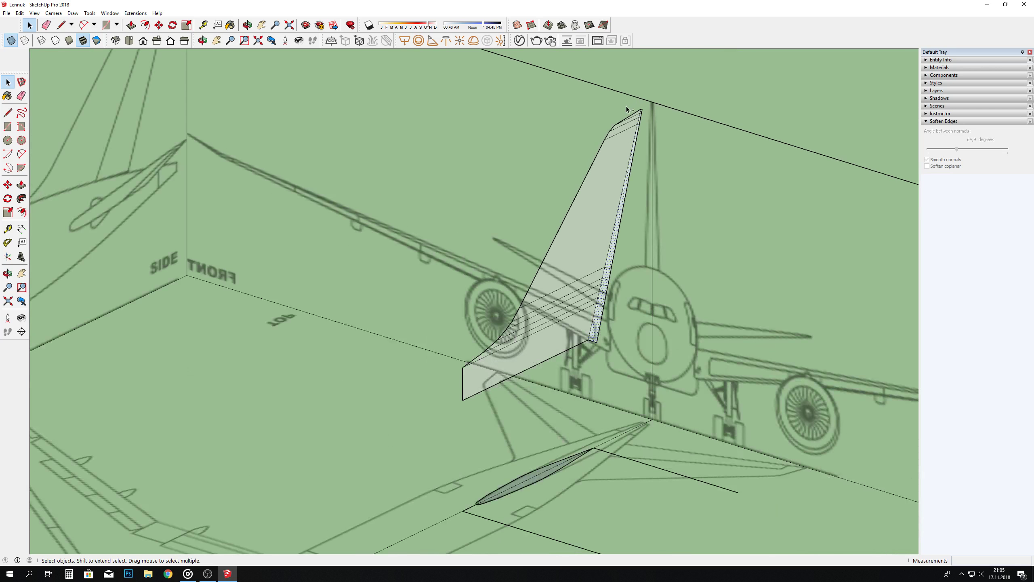
# Step: Move the strip away from the fin and flip it along the red direction
pyautogui.press('m')
pyautogui.click(593, 340)
pyautogui.click(387, 310)
pyautogui.rightClick(391, 313)
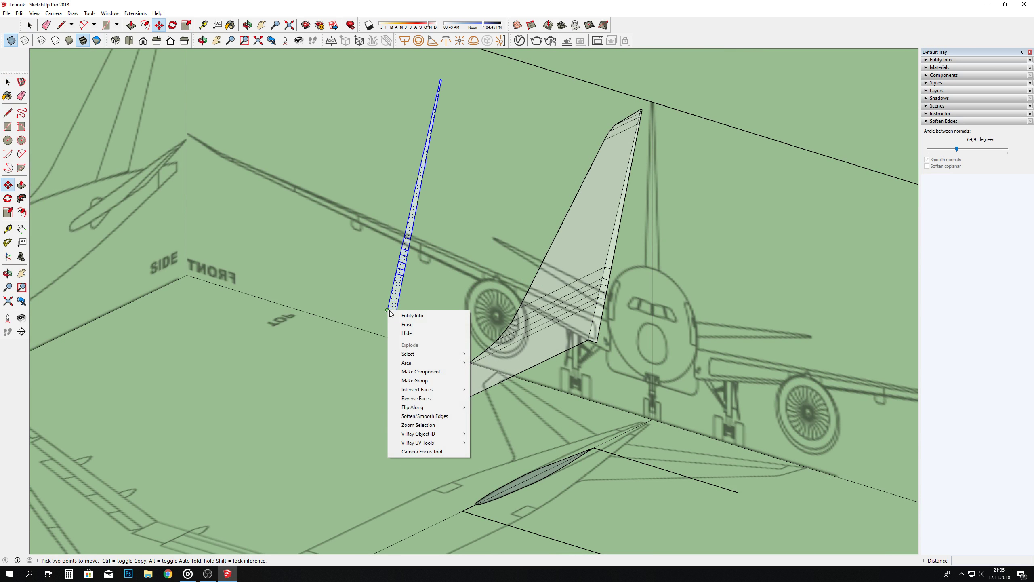
pyautogui.click(491, 408)
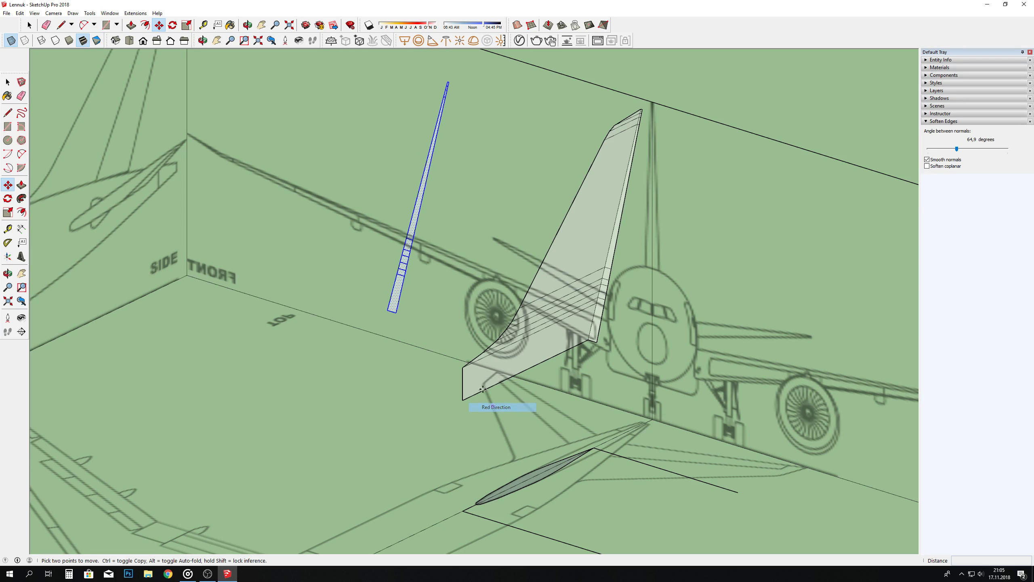
# Step: Move the flipped strip back onto the fin's corner
pyautogui.click(395, 312)
pyautogui.scroll(3, 622, 375)
pyautogui.scroll(3, 622, 374)
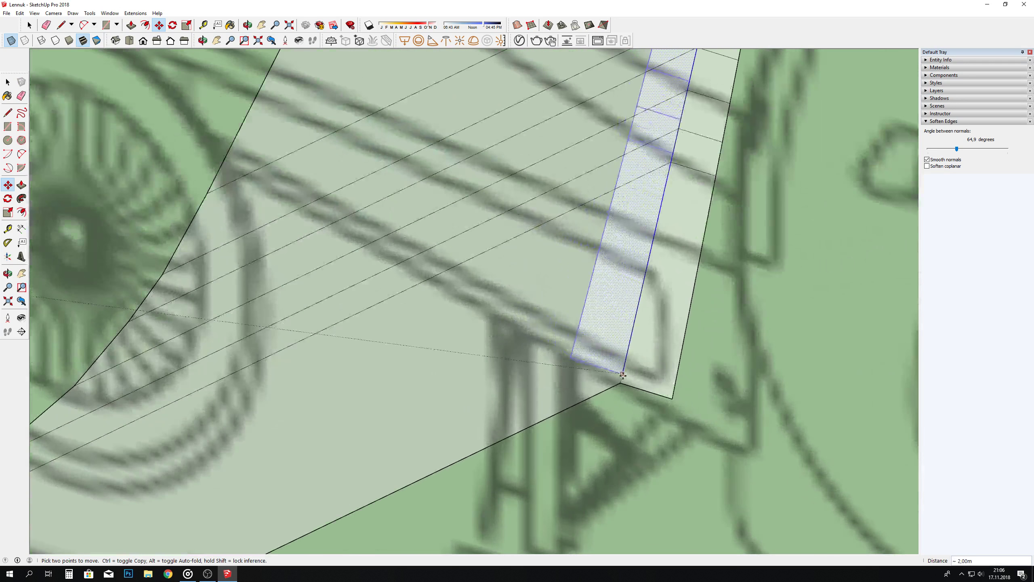
pyautogui.click(622, 374)
pyautogui.scroll(-6, 611, 346)
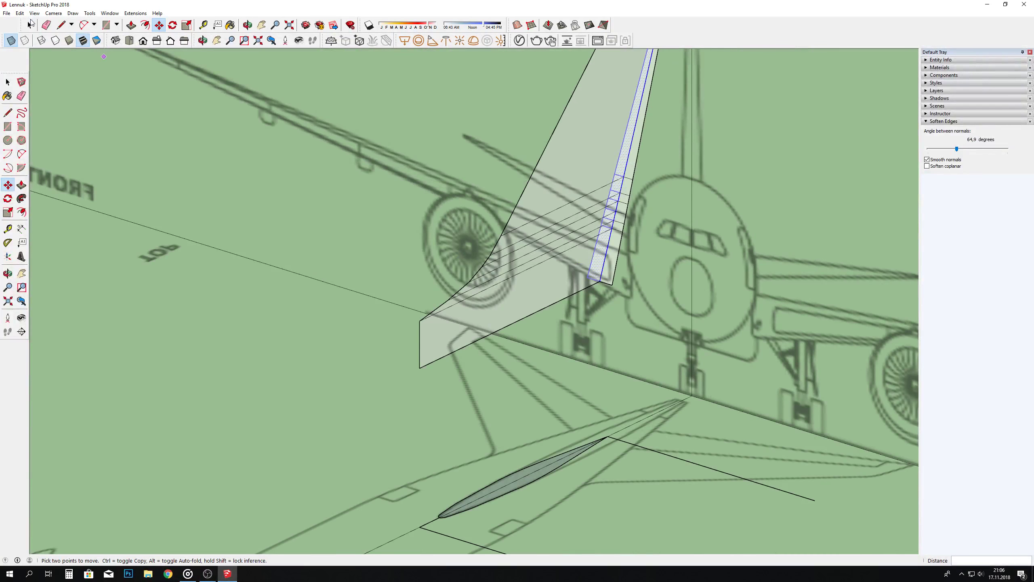
pyautogui.scroll(-5, 529, 355)
pyautogui.scroll(-3, 529, 355)
pyautogui.press('space')
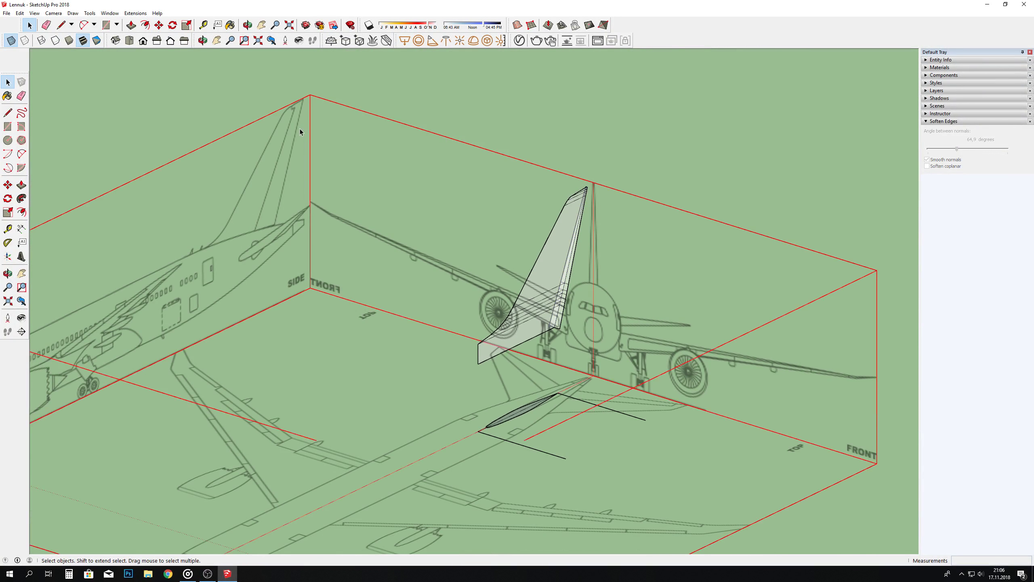
# Step: Hide the blueprint reference box
pyautogui.rightClick(300, 128)
pyautogui.click(321, 158)
pyautogui.rightClick(321, 158)
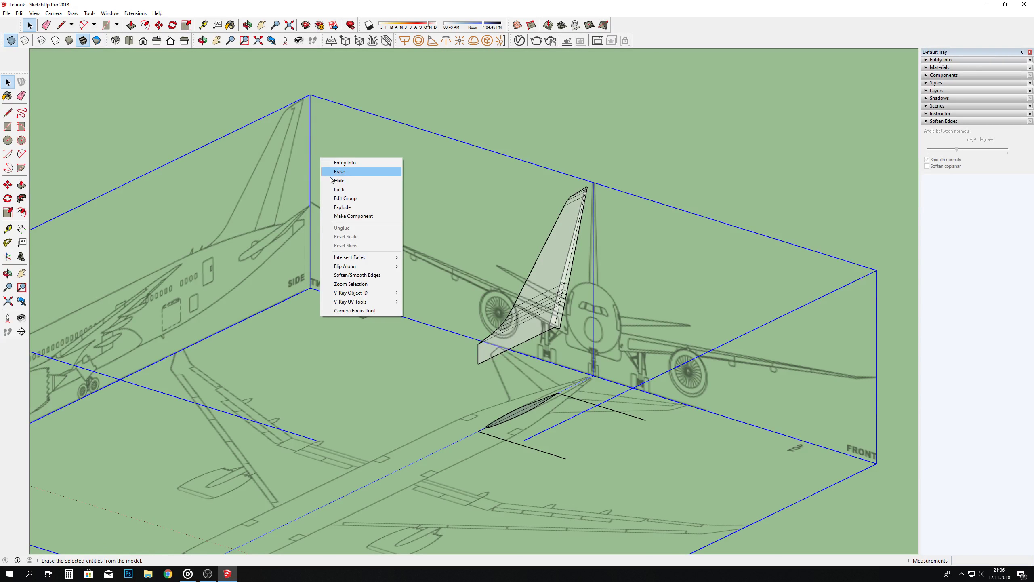
pyautogui.click(332, 181)
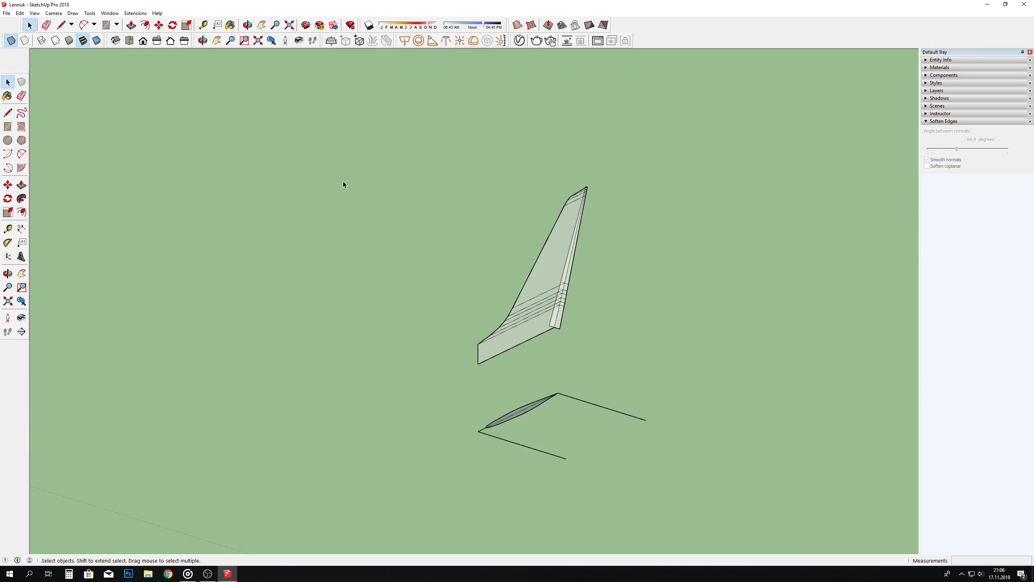
# Step: Erase the upper and lower leftover lines beside the airfoil
pyautogui.click(247, 25)
pyautogui.scroll(-2, 596, 312)
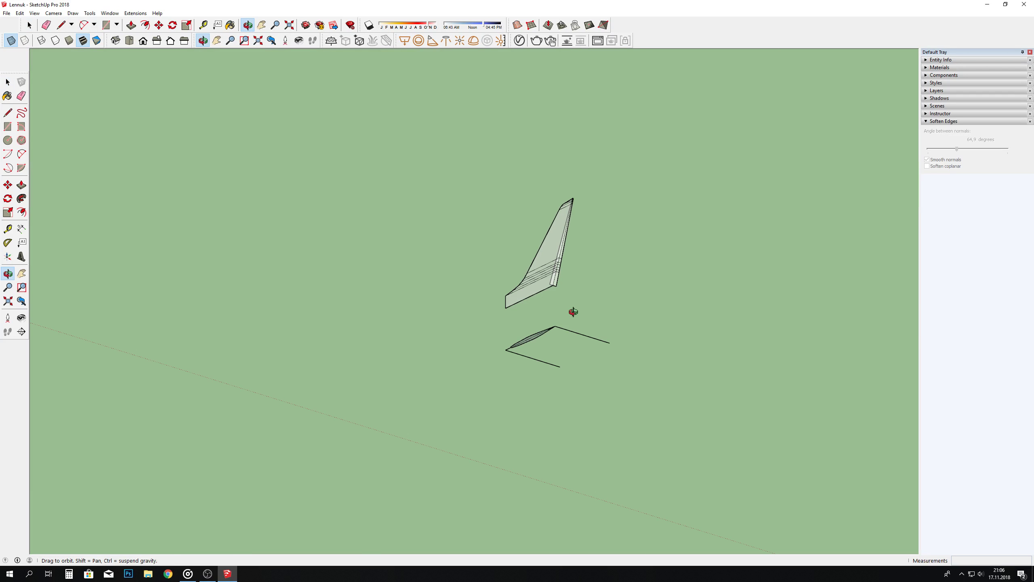
pyautogui.scroll(3, 597, 310)
pyautogui.moveTo(598, 307); pyautogui.dragTo(362, 104)
pyautogui.press('e')
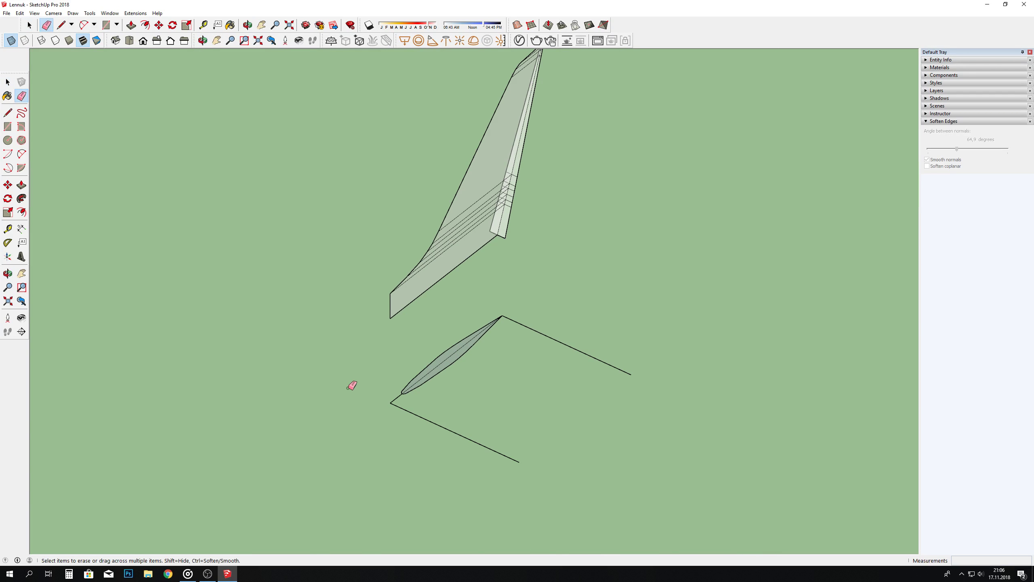
pyautogui.click(392, 404)
pyautogui.click(540, 333)
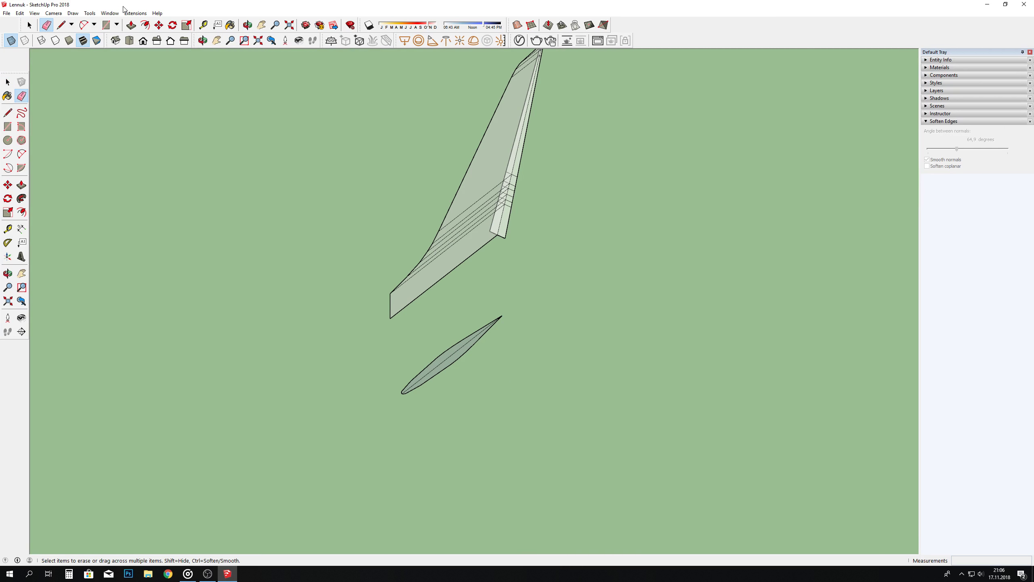
# Step: Select all of the tail fin's connected geometry and make it a group
pyautogui.click(30, 25)
pyautogui.click(452, 257)
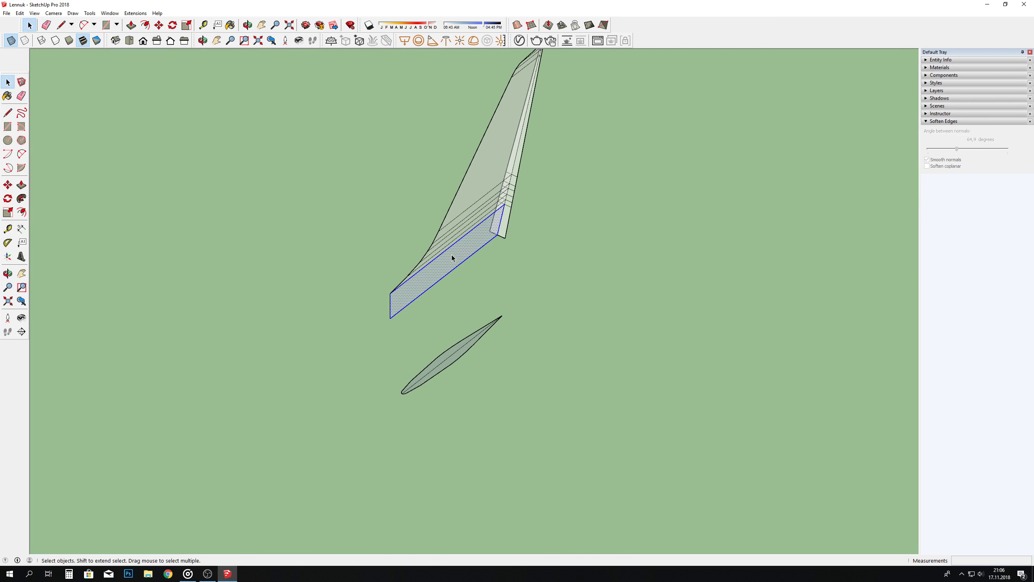
pyautogui.tripleClick(453, 258)
pyautogui.rightClick(452, 258)
pyautogui.click(472, 317)
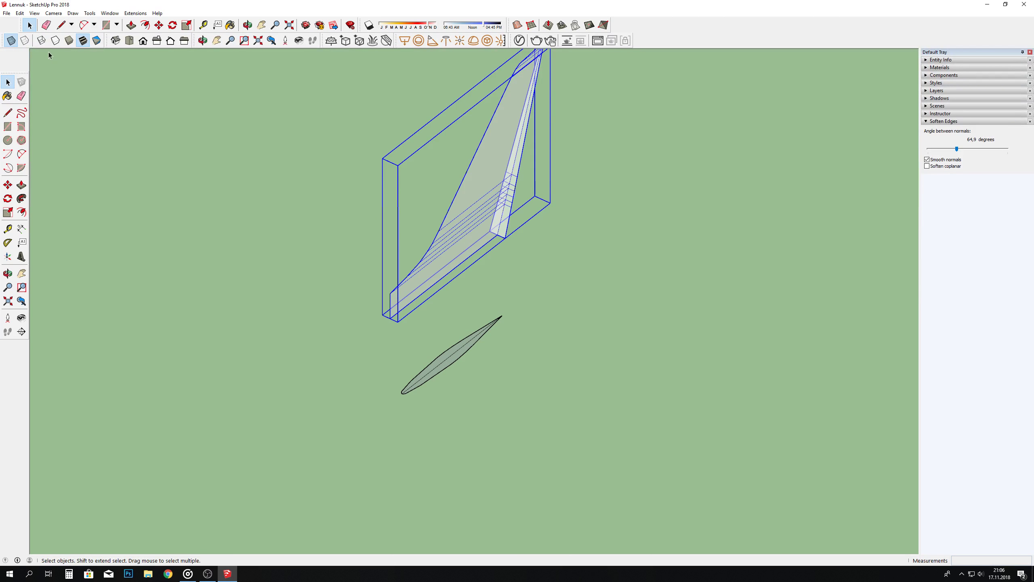
# Step: Select the airfoil shape, then clear the selection
pyautogui.click(104, 114)
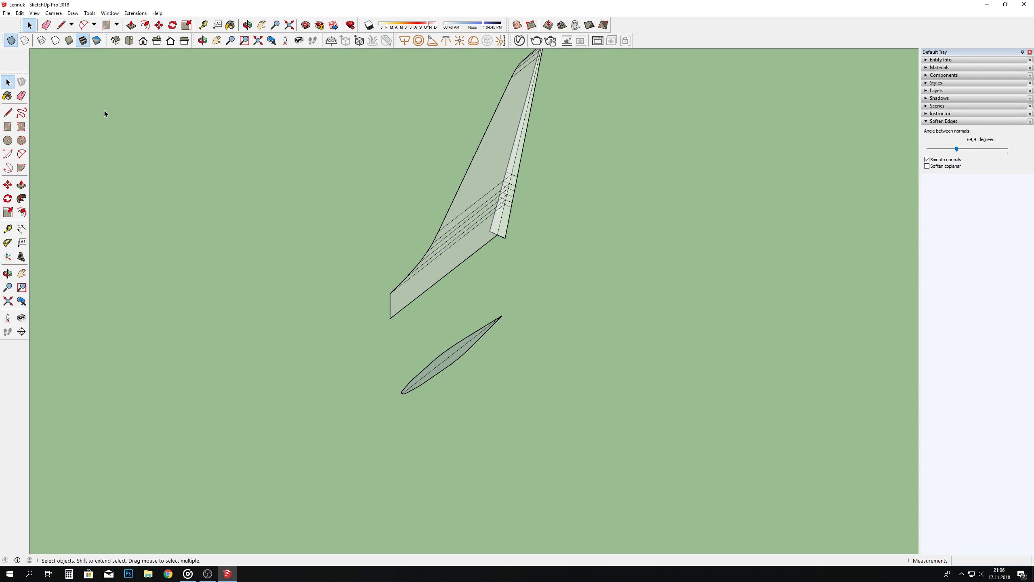
pyautogui.doubleClick(460, 345)
pyautogui.click(57, 51)
pyautogui.press('e')
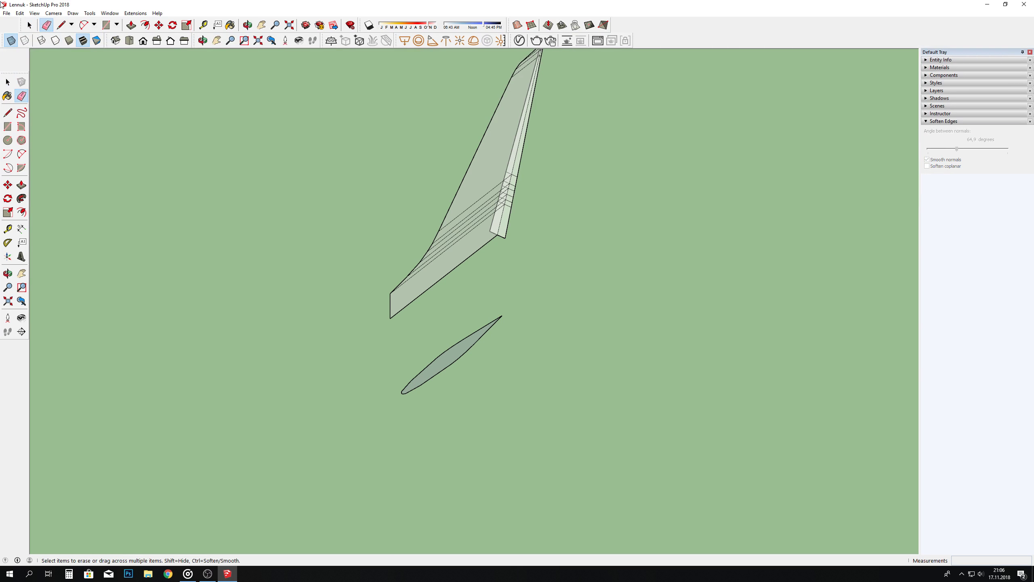
pyautogui.press('space')
# Step: Select the airfoil profile and pick it up with the Move tool (M)
pyautogui.click(434, 374)
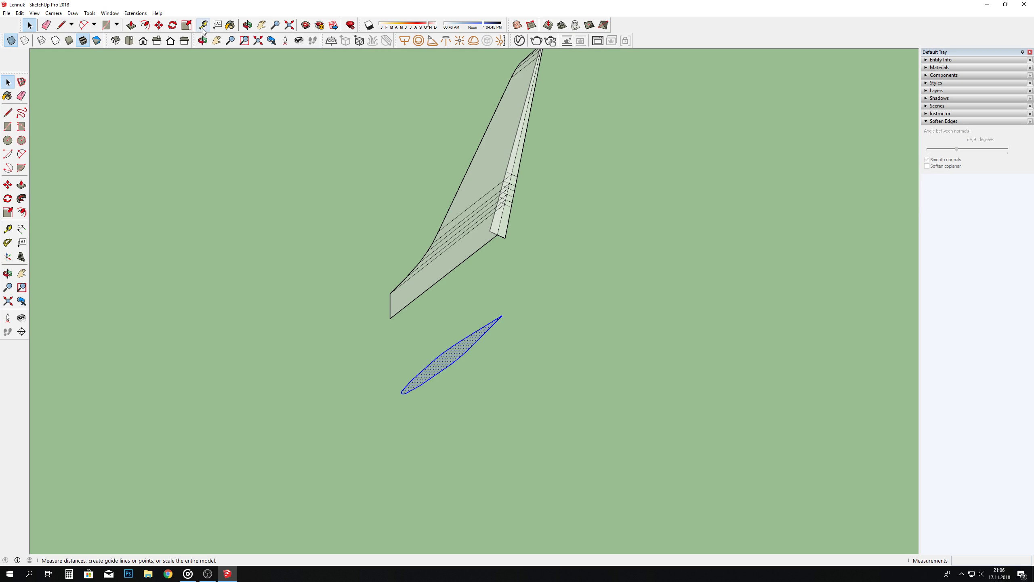
pyautogui.press('m')
pyautogui.scroll(2, 359, 403)
pyautogui.scroll(4, 440, 384)
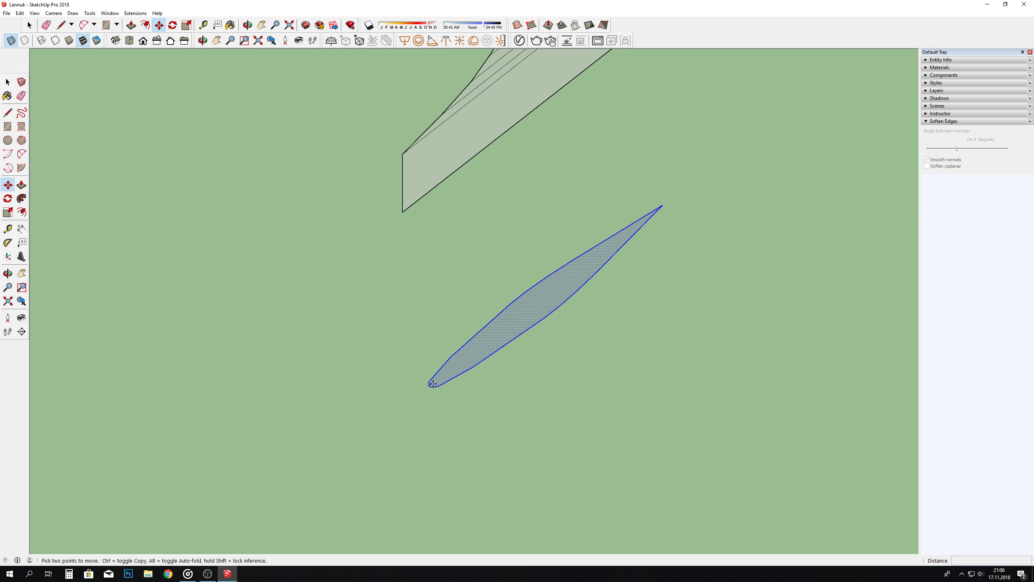
pyautogui.scroll(2, 432, 385)
pyautogui.scroll(2, 431, 384)
pyautogui.scroll(2, 430, 384)
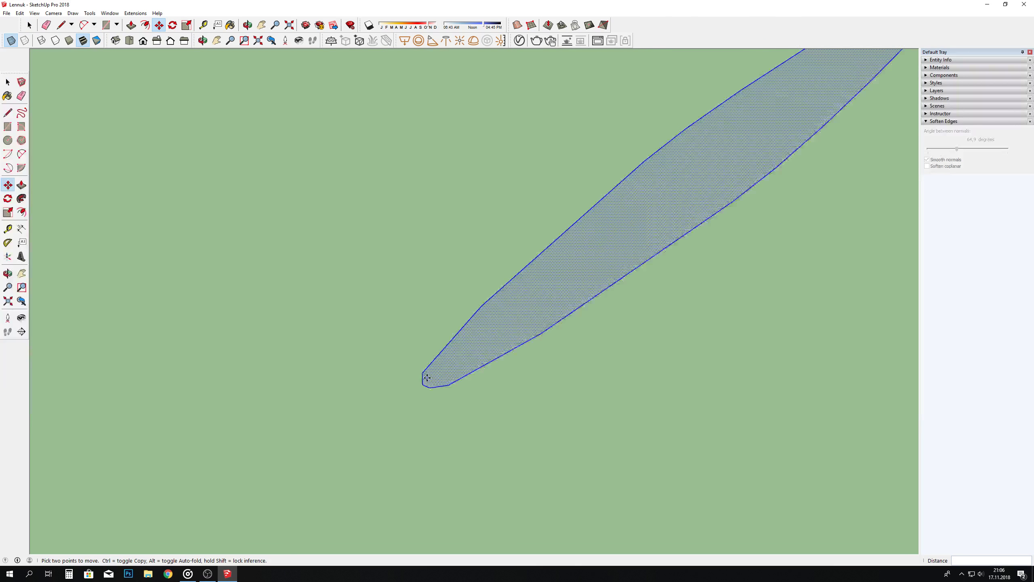
pyautogui.scroll(2, 427, 383)
pyautogui.click(423, 402)
# Step: Drop the airfoil onto the fin face's lower front corner and orbit to check
pyautogui.scroll(-3, 428, 408)
pyautogui.scroll(-5, 446, 452)
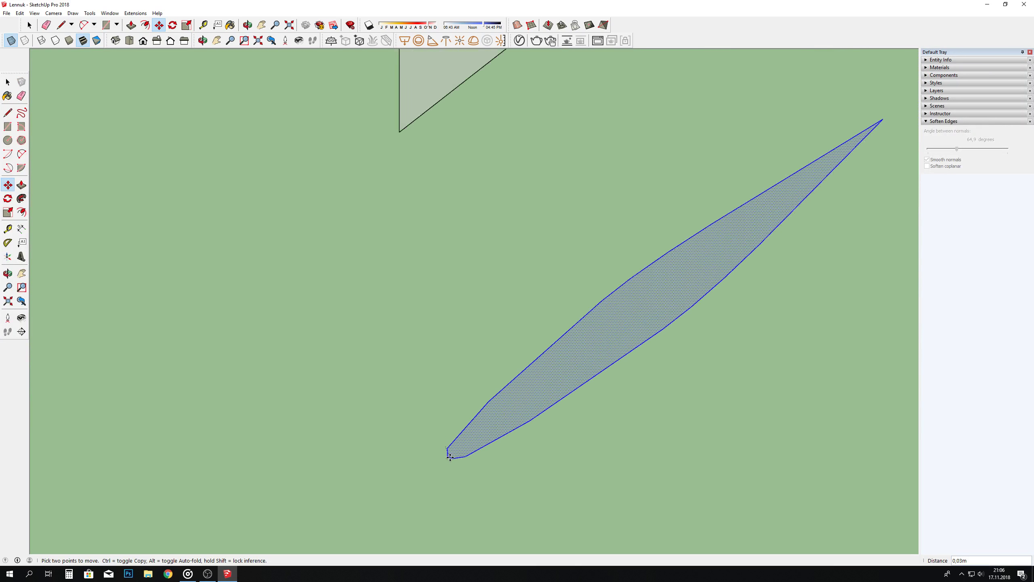
pyautogui.moveTo(446, 452); pyautogui.dragTo(434, 353, button='middle')
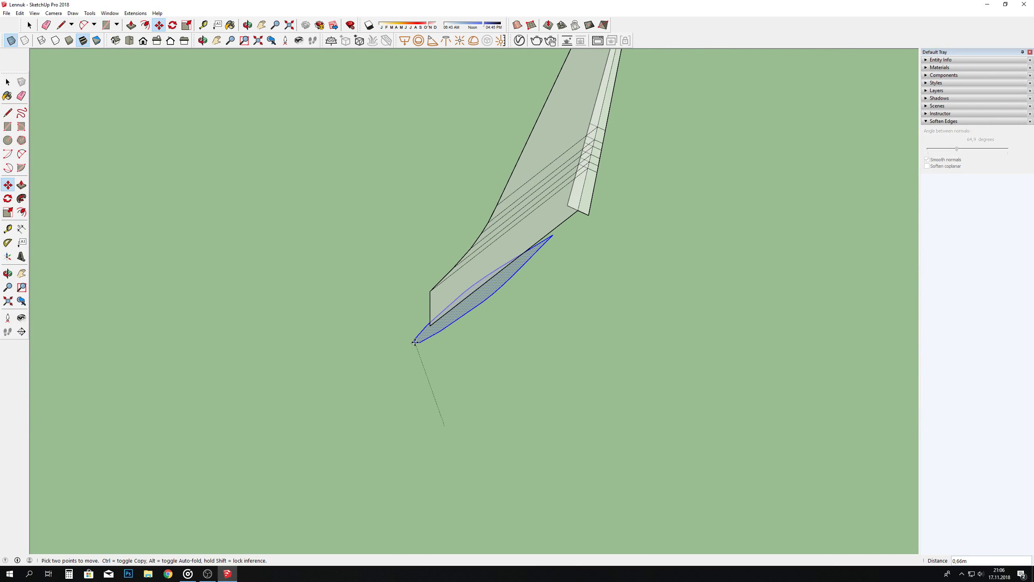
pyautogui.scroll(2, 422, 347)
pyautogui.scroll(3, 424, 367)
pyautogui.scroll(2, 424, 381)
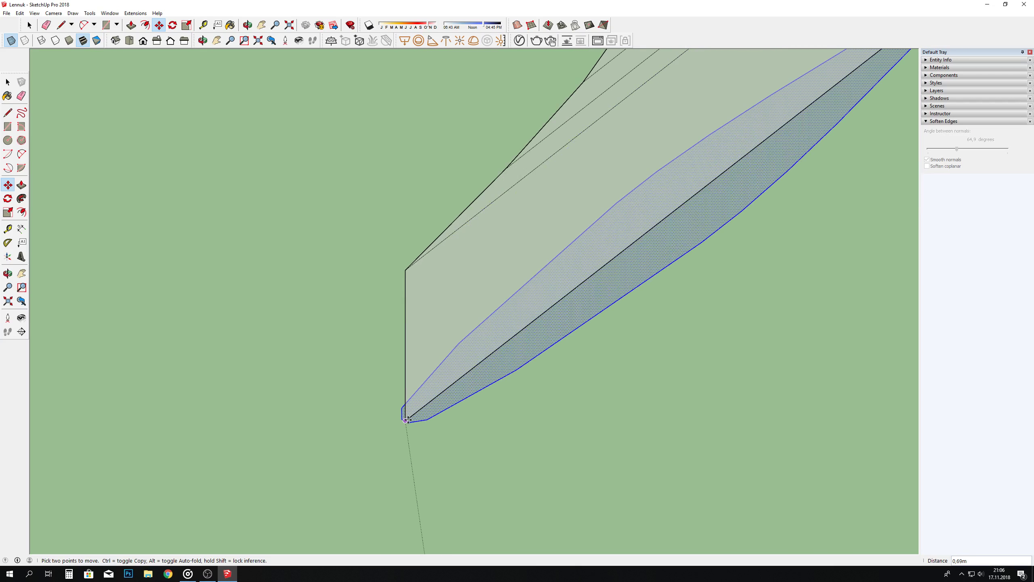
pyautogui.click(406, 271)
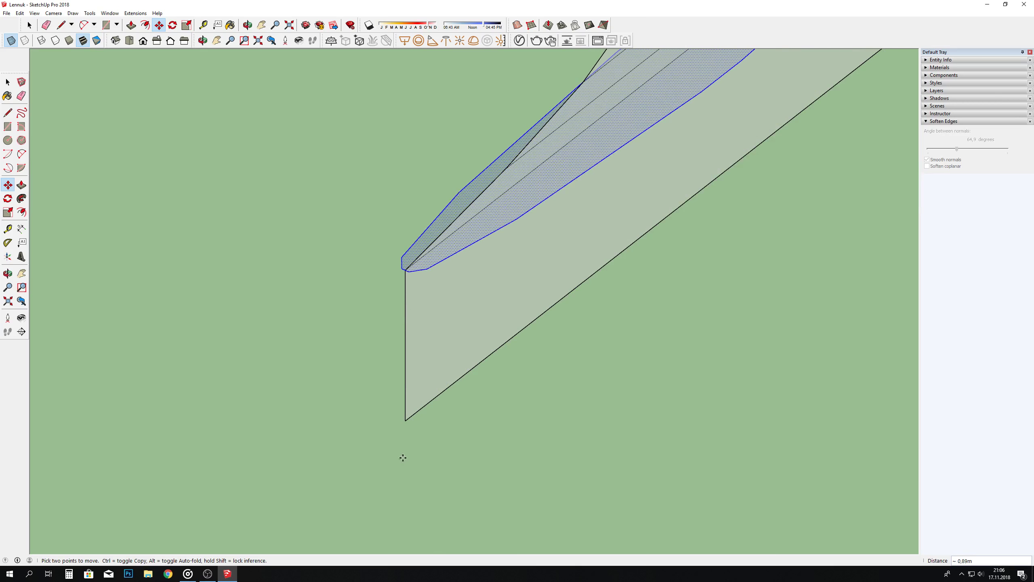
pyautogui.moveTo(402, 455); pyautogui.dragTo(68, 284, button='middle')
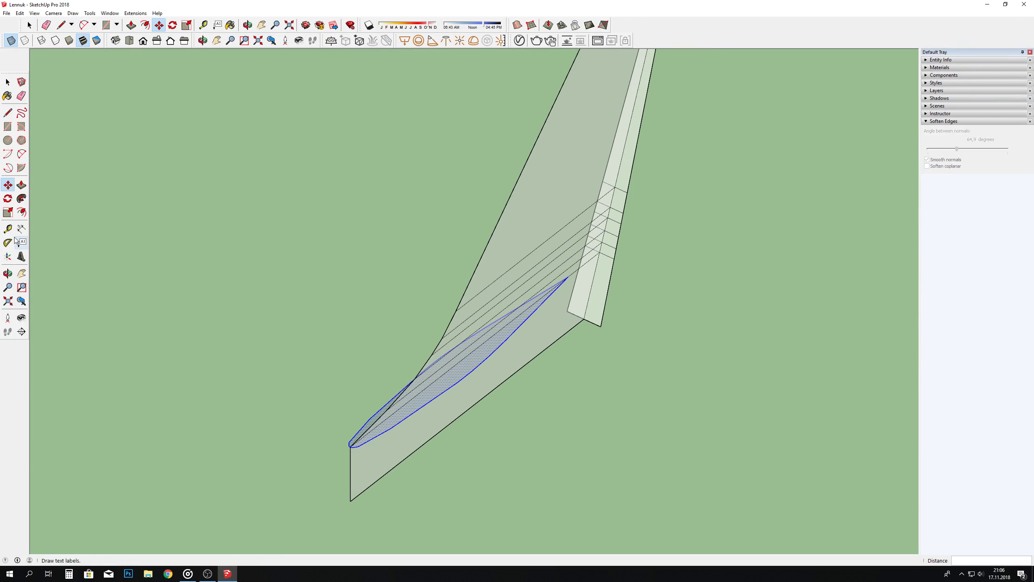
# Step: Scale the airfoil to 0.97 along its length and width so its corner meets the trailing edge
pyautogui.click(8, 212)
pyautogui.click(573, 274)
pyautogui.moveTo(576, 268); pyautogui.dragTo(598, 251)
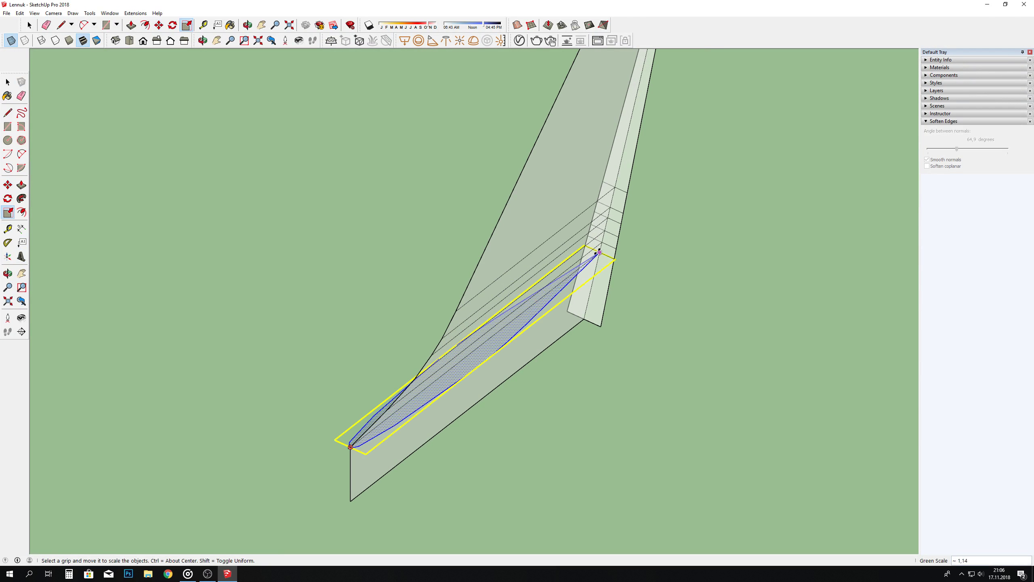
pyautogui.scroll(2, 355, 436)
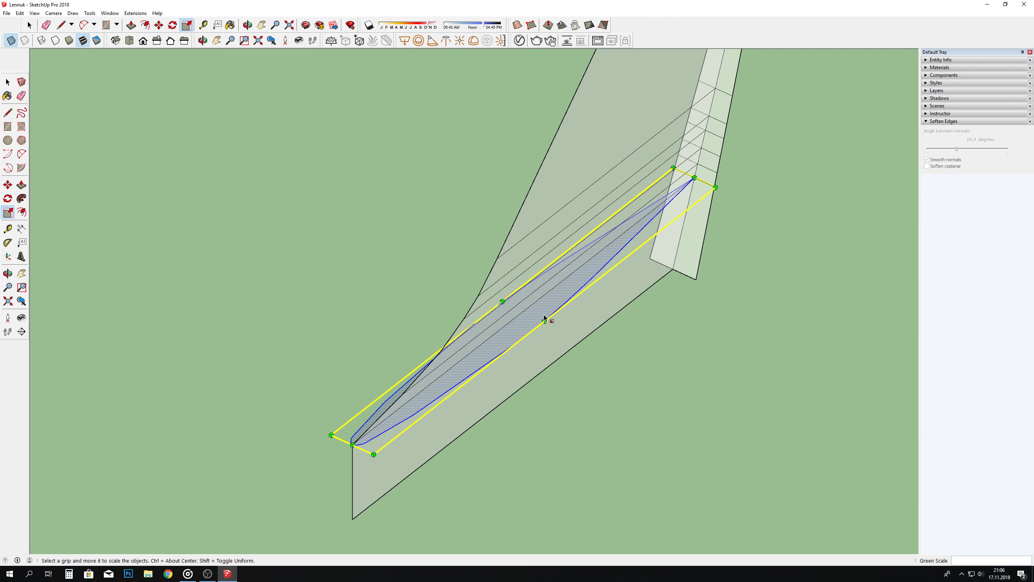
pyautogui.moveTo(540, 320); pyautogui.dragTo(715, 186)
pyautogui.click(502, 301)
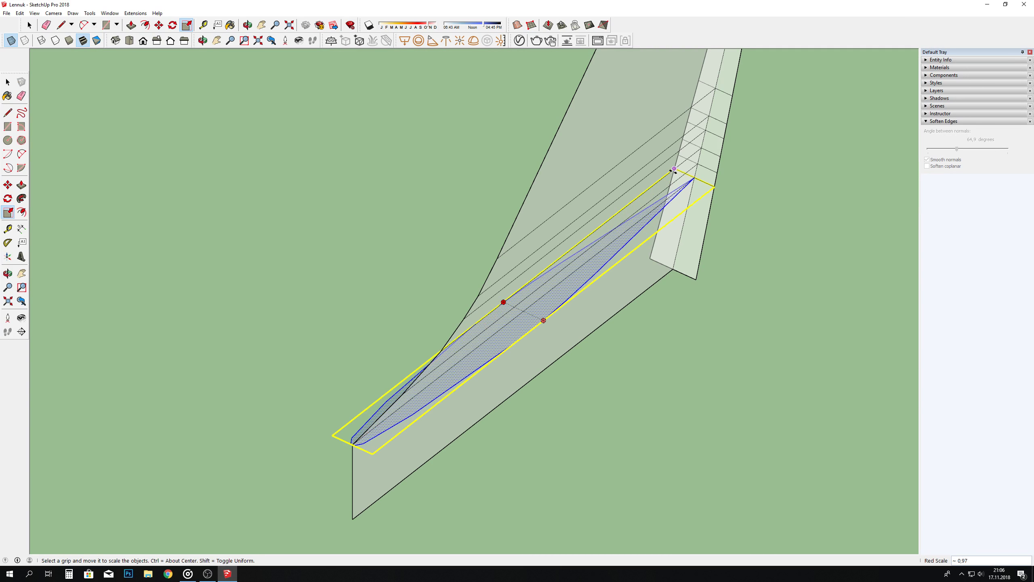
pyautogui.scroll(2, 674, 168)
pyautogui.scroll(5, 672, 168)
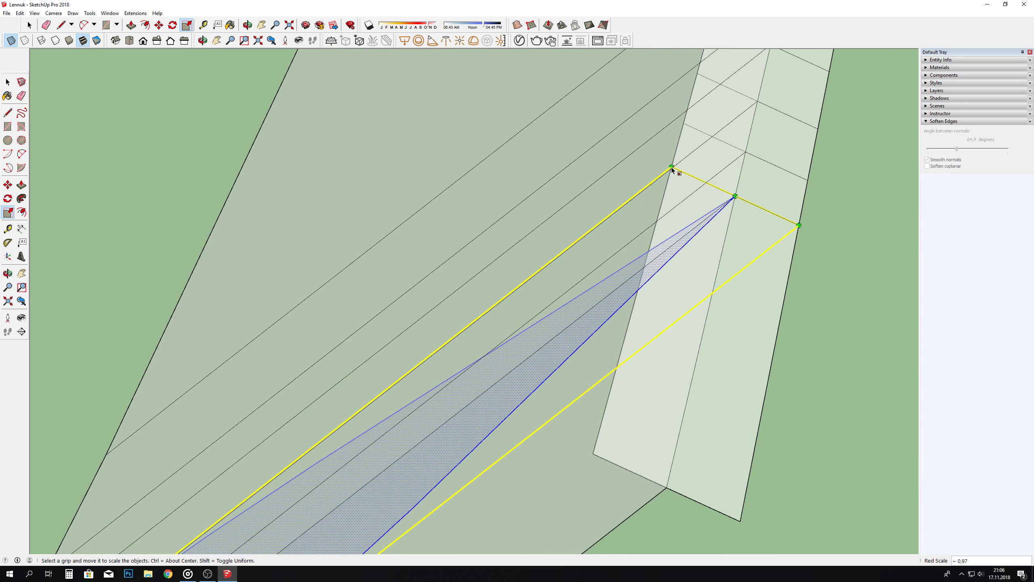
pyautogui.scroll(-3, 672, 169)
pyautogui.scroll(-2, 672, 168)
# Step: Extrude the airfoil 0,03m into a thin slab and turn off X-ray display
pyautogui.press('p')
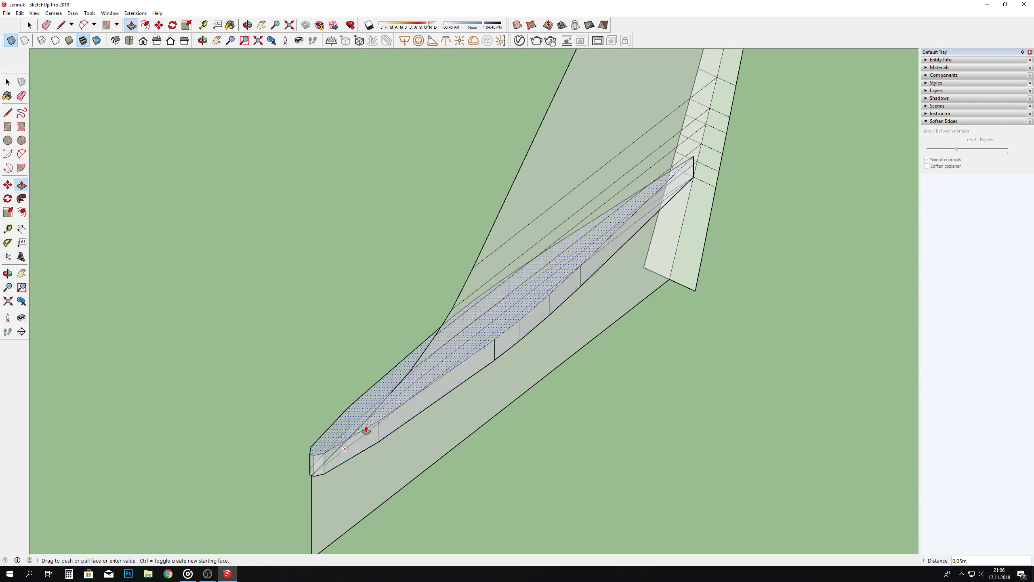
pyautogui.moveTo(348, 457); pyautogui.dragTo(369, 420)
pyautogui.click(12, 39)
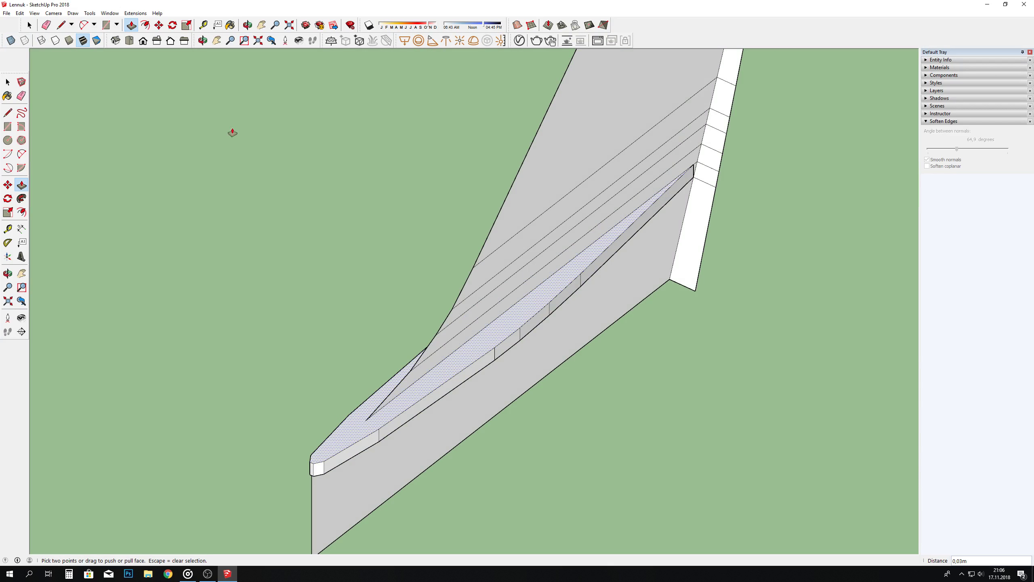
pyautogui.moveTo(499, 270); pyautogui.dragTo(360, 124, button='middle')
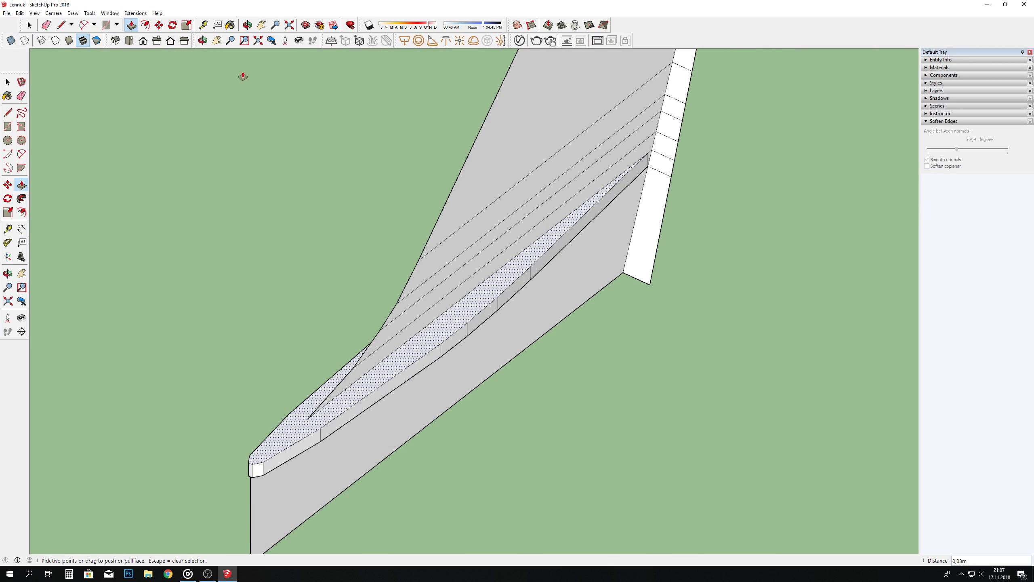
# Step: Stretch the tip cap lengthwise by about 1,01 with the green grip
pyautogui.click(7, 82)
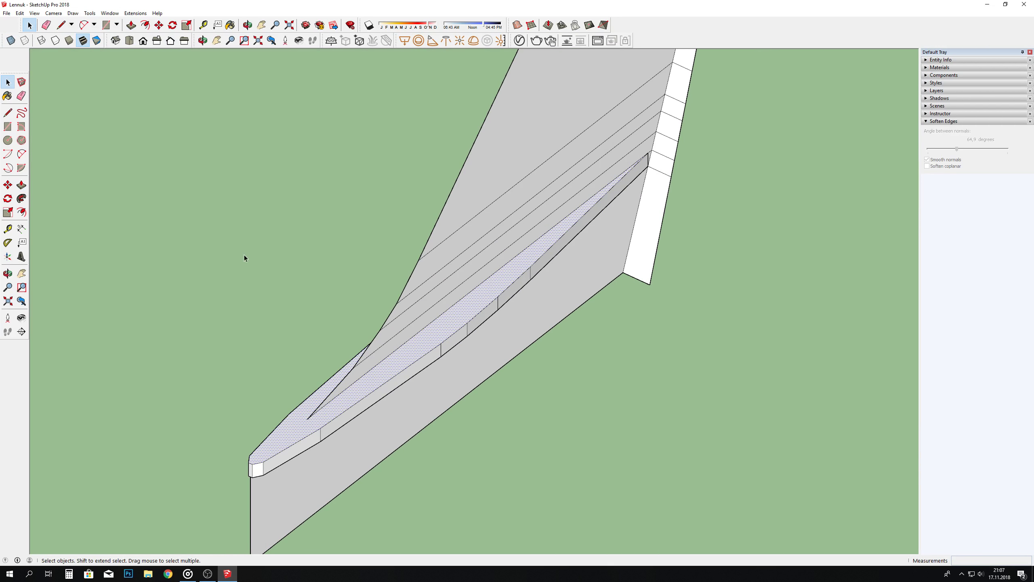
pyautogui.click(8, 212)
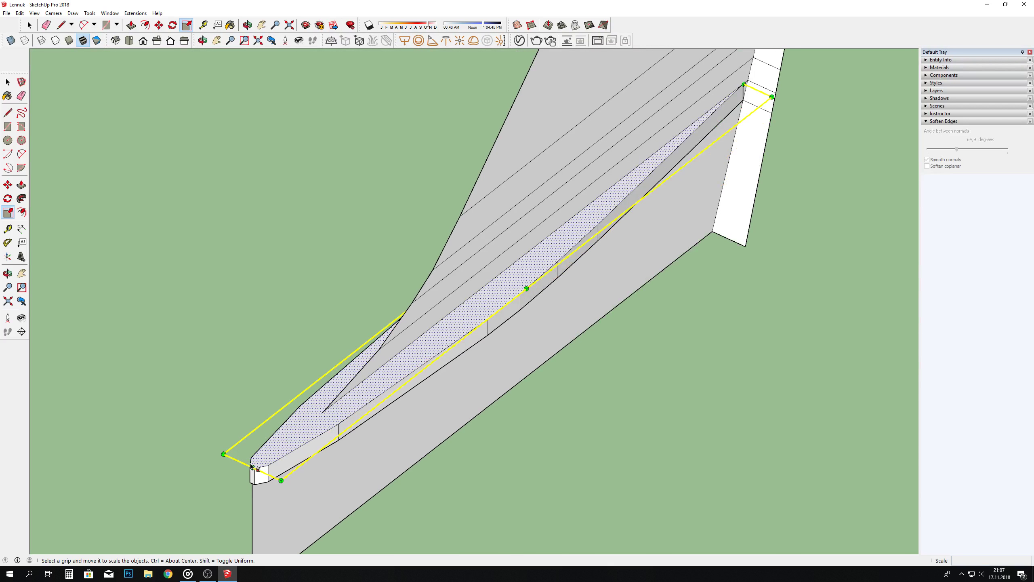
pyautogui.moveTo(256, 464); pyautogui.dragTo(321, 412)
pyautogui.scroll(2, 290, 426)
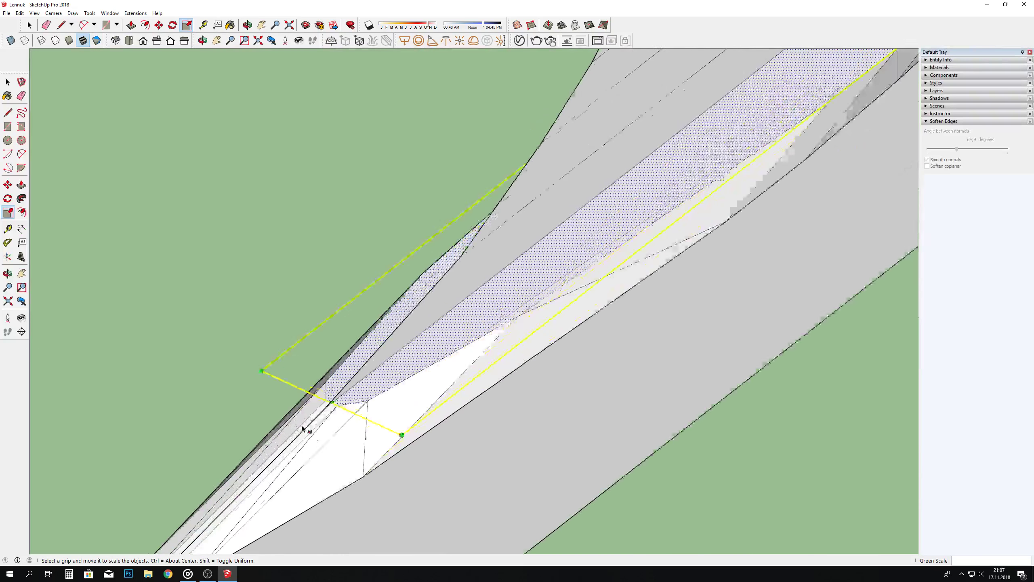
pyautogui.scroll(2, 303, 422)
pyautogui.moveTo(356, 386); pyautogui.dragTo(345, 395)
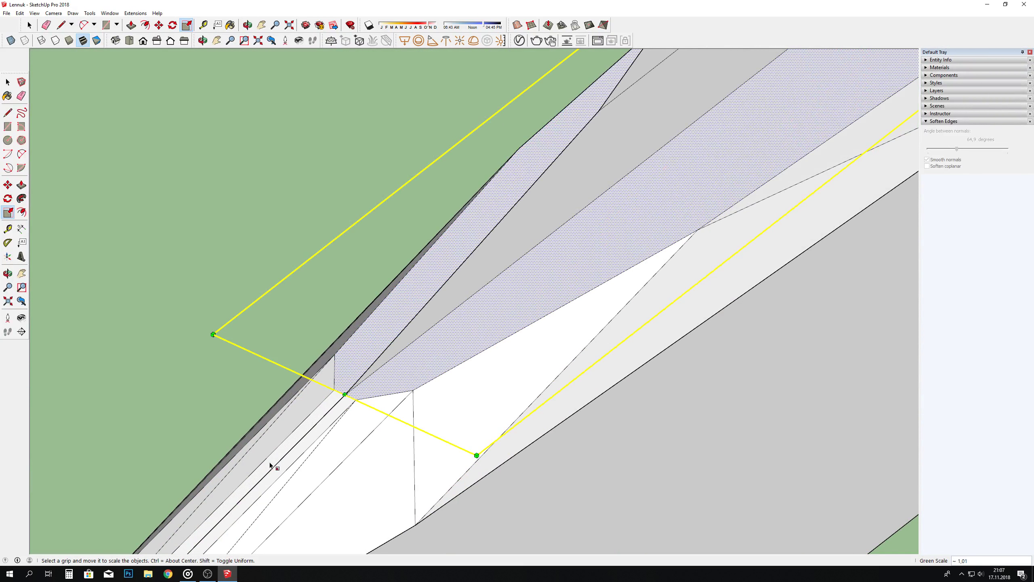
pyautogui.scroll(-3, 270, 465)
# Step: Pull the cap's rear corner onto the trailing edge and narrow its width to about 0,99
pyautogui.moveTo(254, 481); pyautogui.dragTo(204, 510, button='middle')
pyautogui.scroll(3, 502, 279)
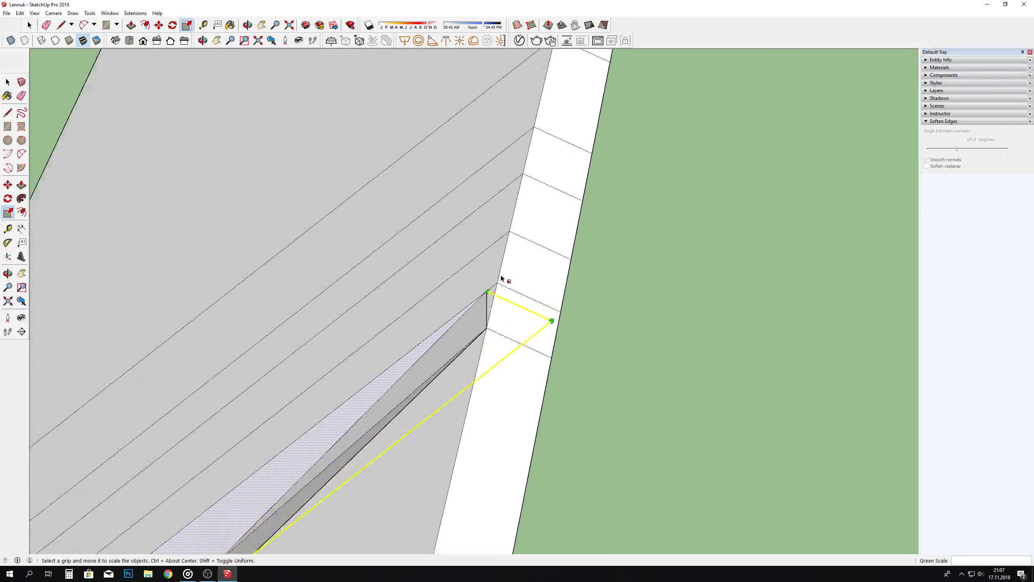
pyautogui.scroll(1, 501, 279)
pyautogui.moveTo(485, 293); pyautogui.dragTo(497, 285)
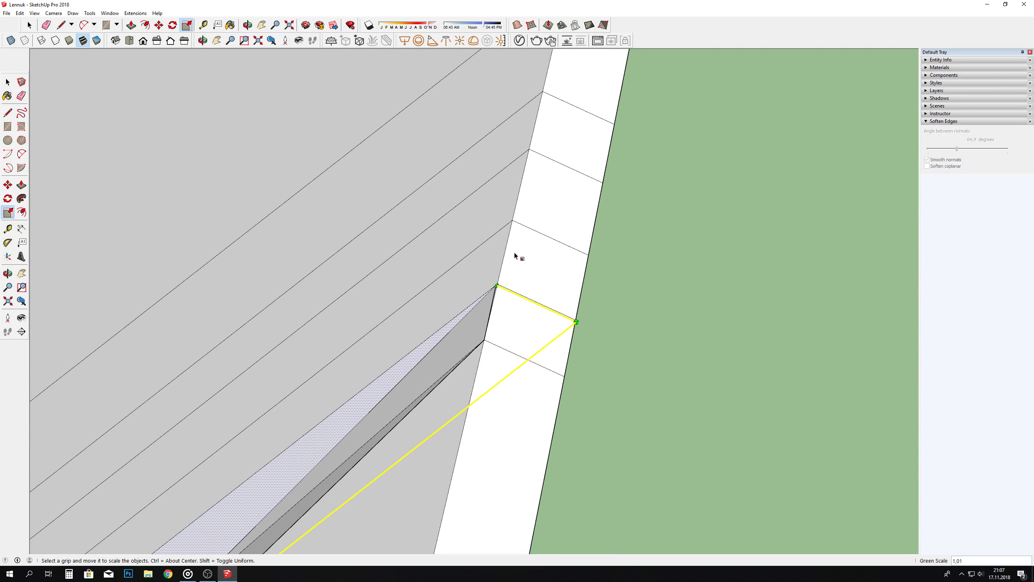
pyautogui.scroll(3, 503, 276)
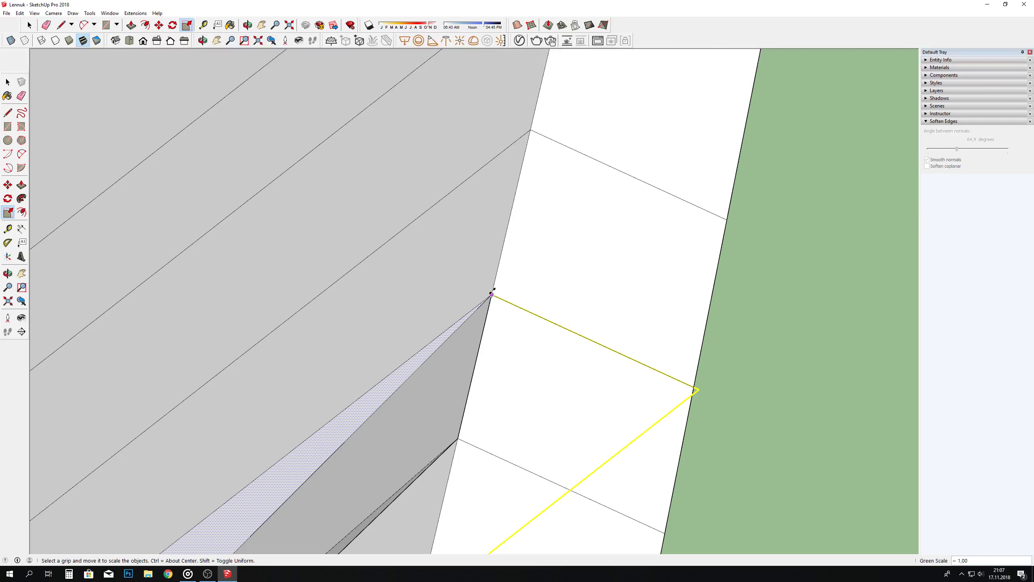
pyautogui.scroll(-1, 545, 179)
pyautogui.scroll(-3, 545, 178)
pyautogui.click(334, 386)
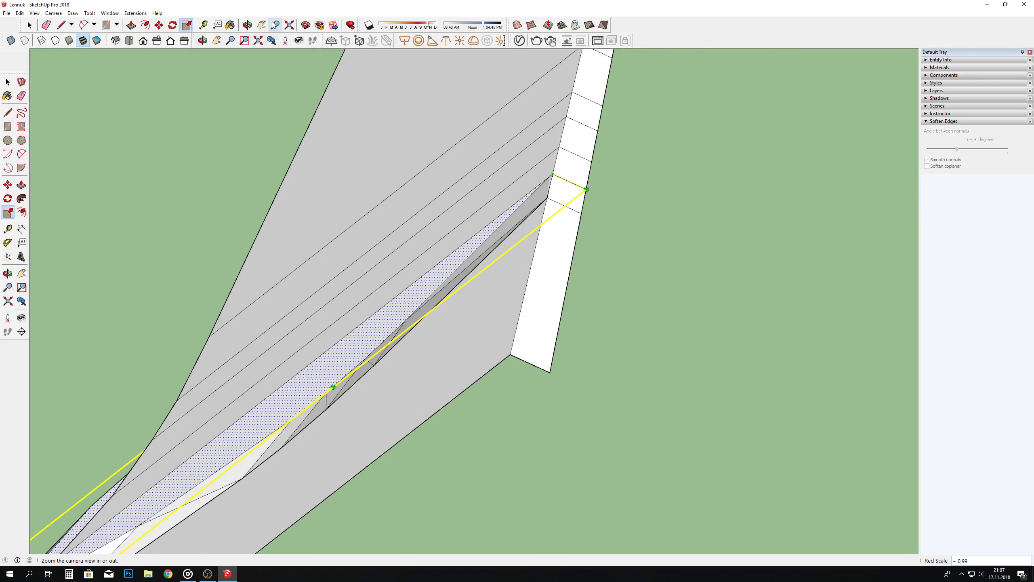
pyautogui.click(329, 387)
pyautogui.moveTo(329, 387); pyautogui.dragTo(535, 239, button='middle')
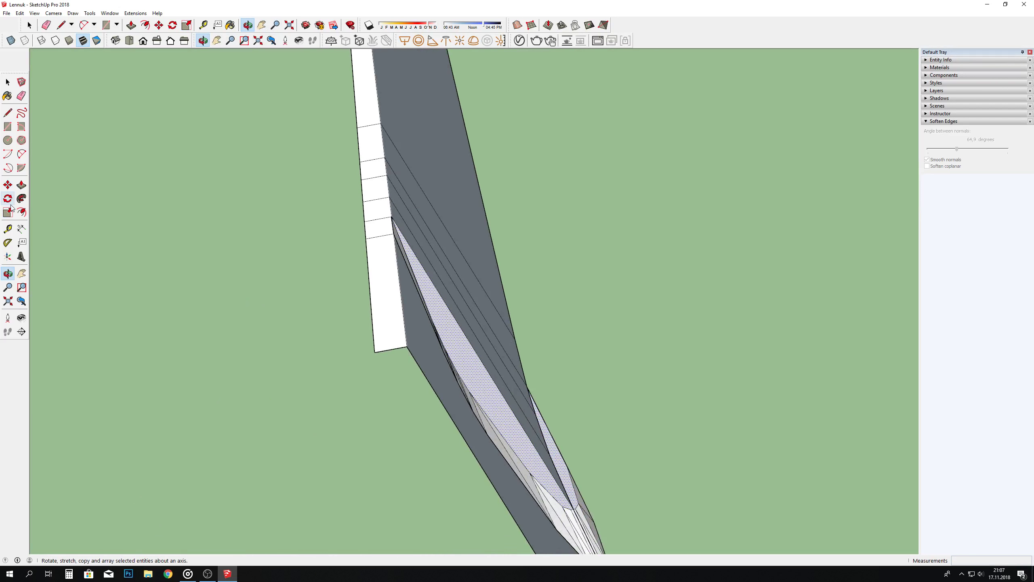
# Step: Extrude the tip cap face a little further
pyautogui.click(9, 211)
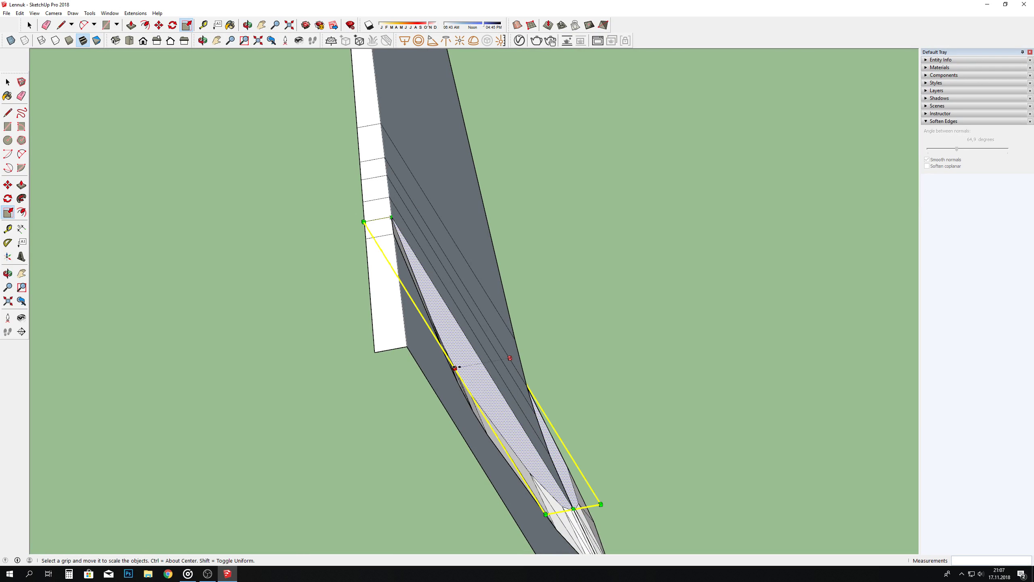
pyautogui.click(455, 367)
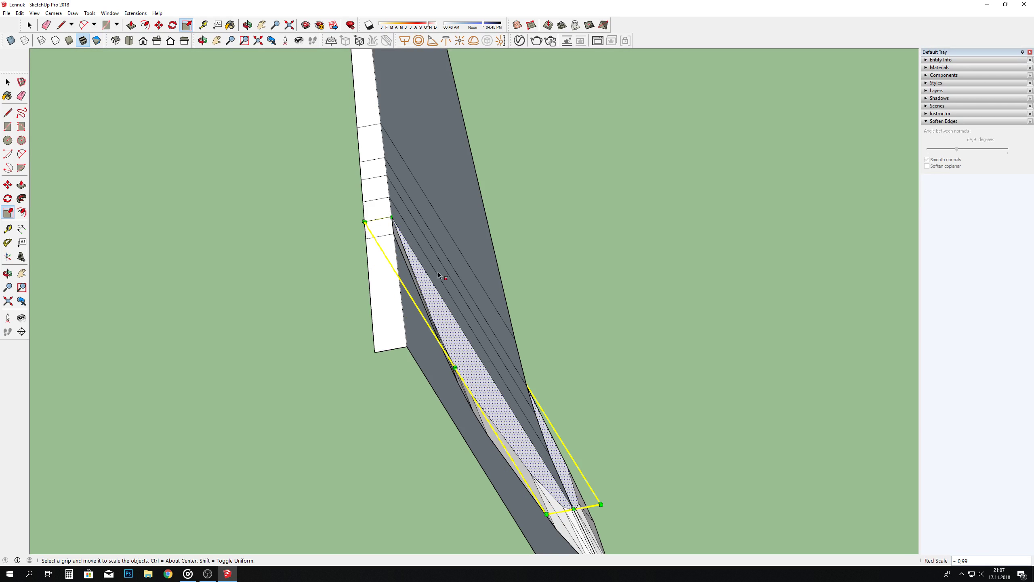
pyautogui.press('p')
pyautogui.moveTo(467, 372); pyautogui.dragTo(523, 417)
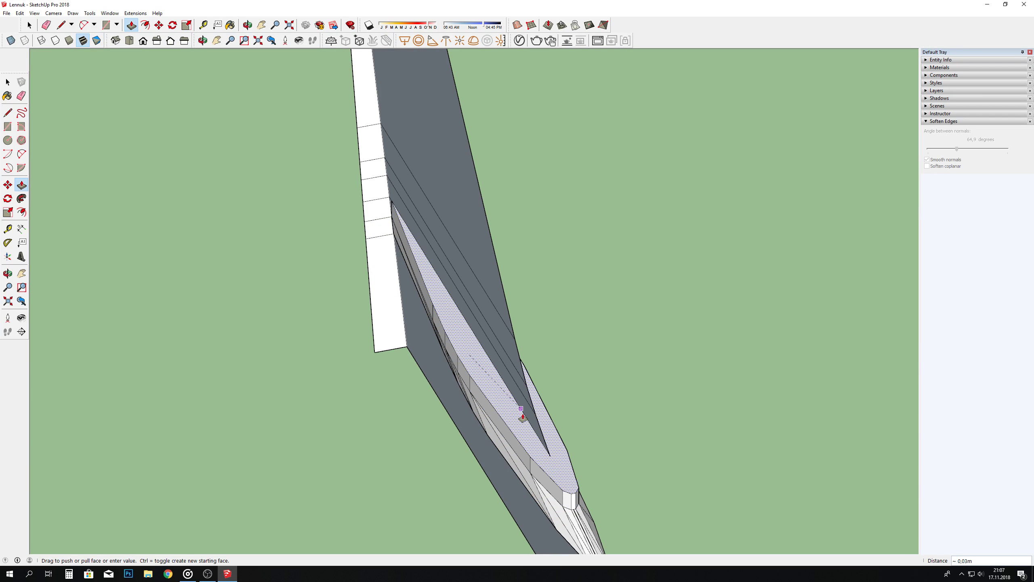
pyautogui.click(547, 457)
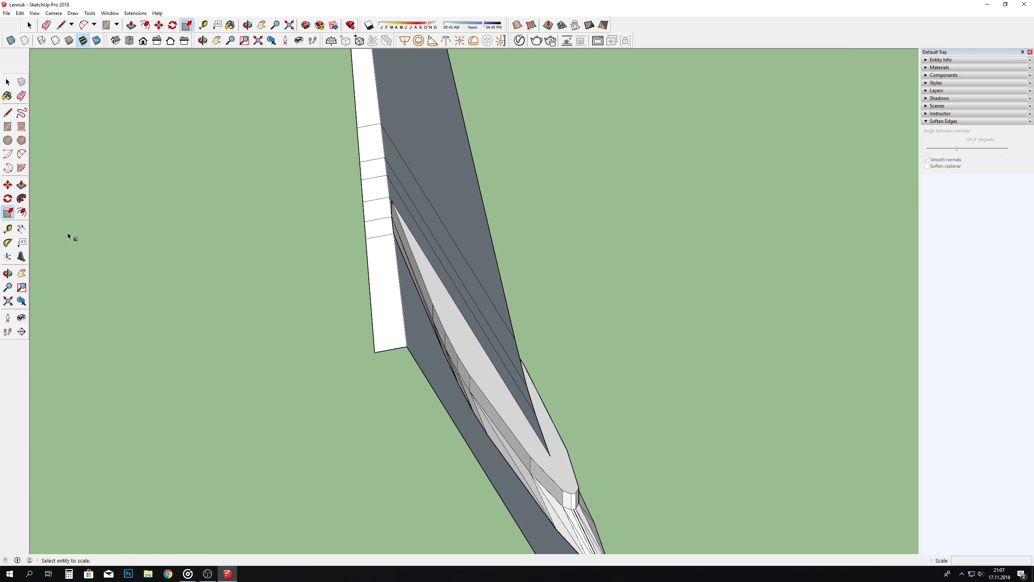
# Step: Select the cap's top face and taper it lengthwise with the Scale tool
pyautogui.press('s')
pyautogui.click(31, 28)
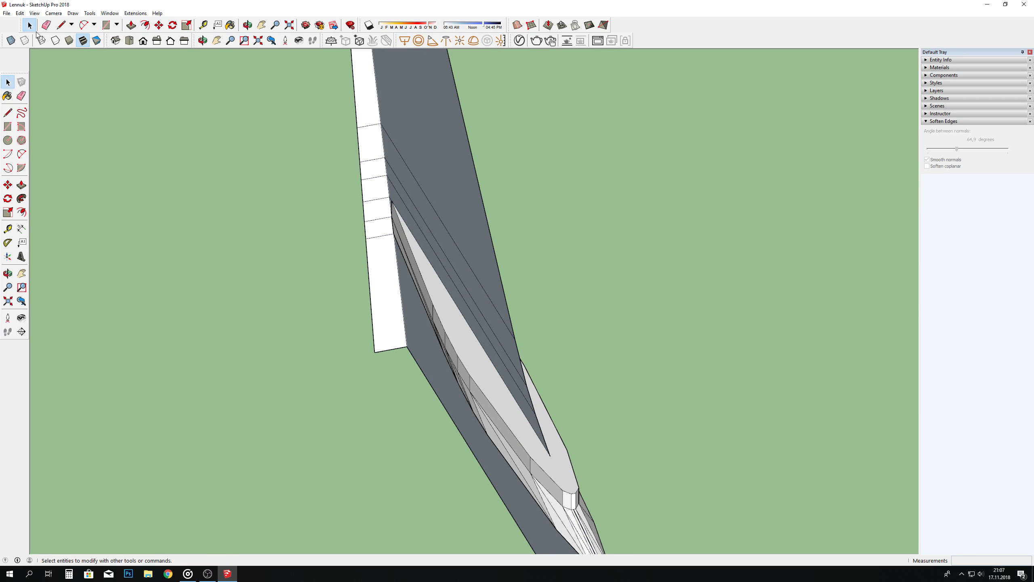
pyautogui.click(448, 302)
pyautogui.press('s')
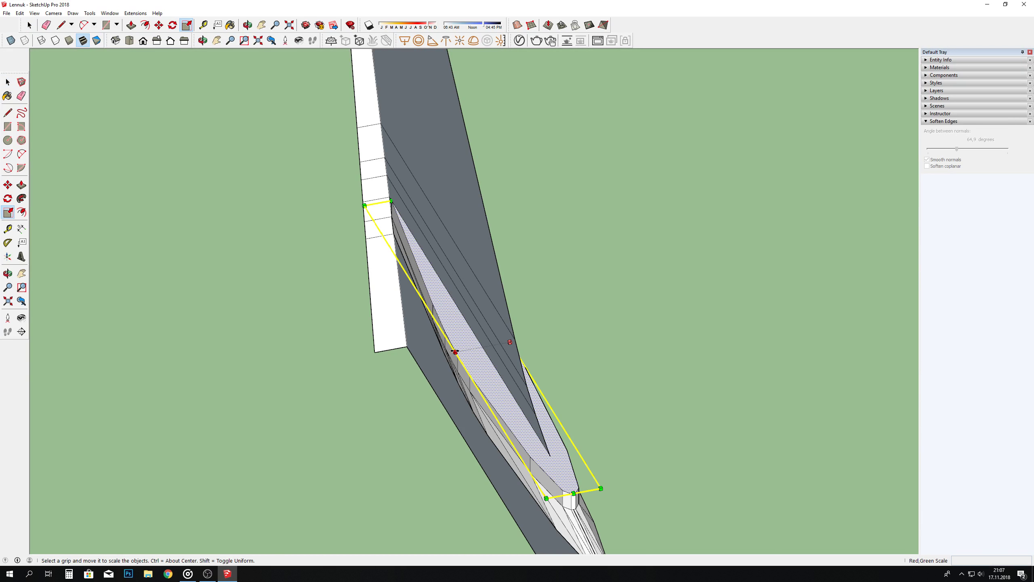
pyautogui.click(455, 351)
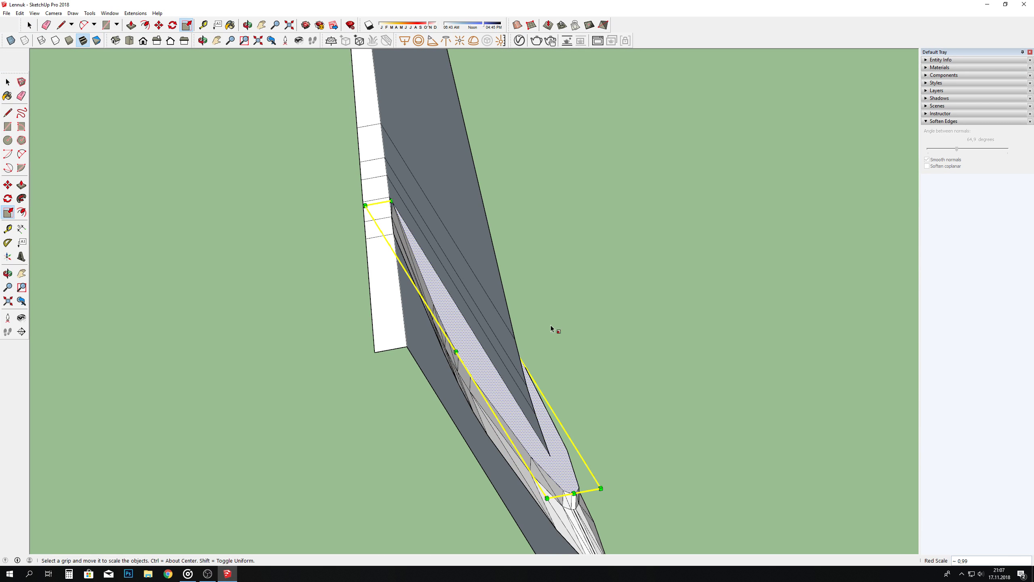
pyautogui.click(574, 493)
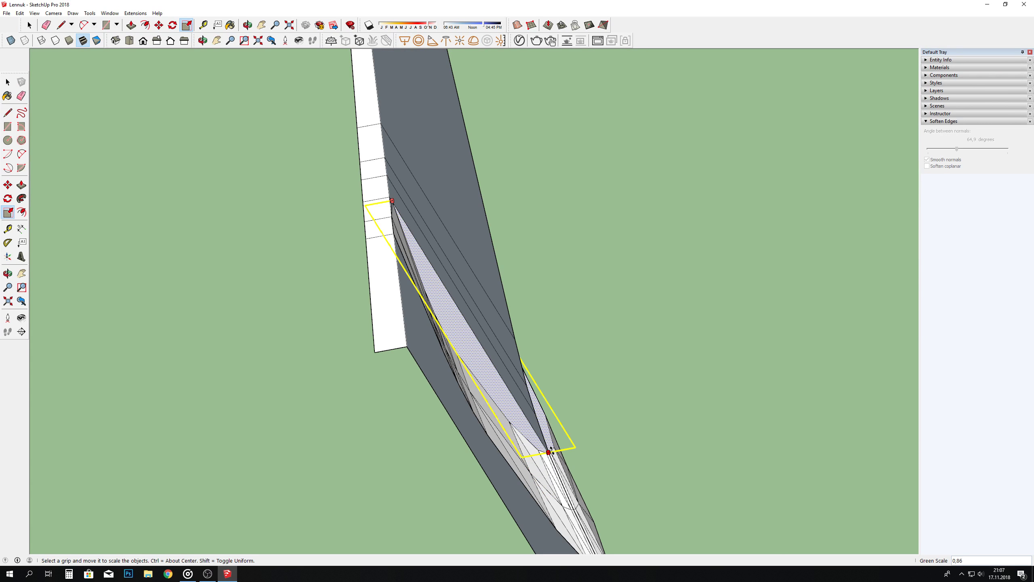
pyautogui.scroll(4, 552, 461)
pyautogui.scroll(-2, 546, 453)
pyautogui.scroll(1, 550, 468)
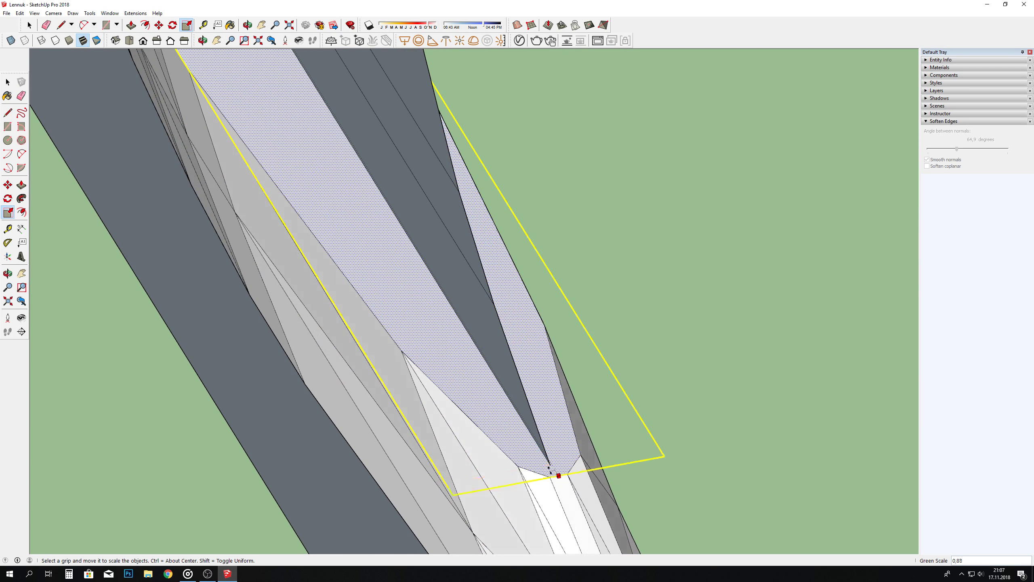
pyautogui.click(551, 467)
# Step: Stretch the tip face's green grip to about 1.01 so it meets the fin edge
pyautogui.scroll(-3, 578, 458)
pyautogui.scroll(2, 386, 178)
pyautogui.scroll(3, 435, 238)
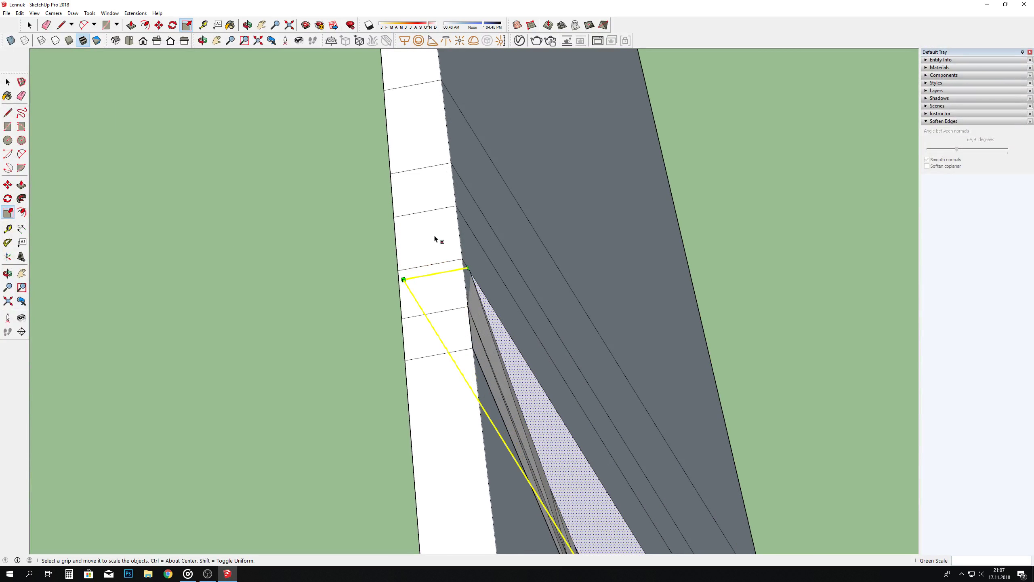
pyautogui.click(469, 268)
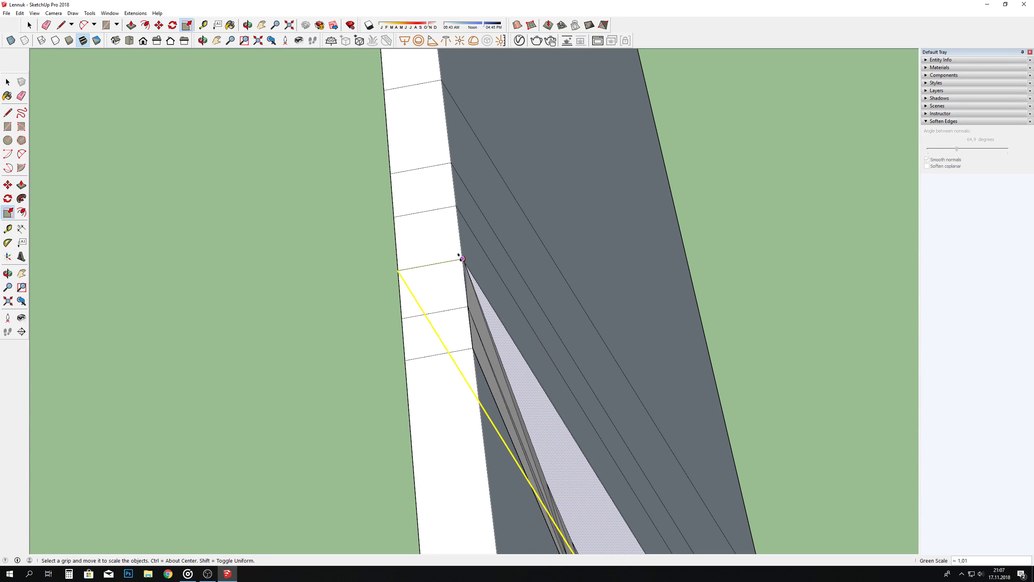
pyautogui.moveTo(388, 123); pyautogui.dragTo(325, 214, button='middle')
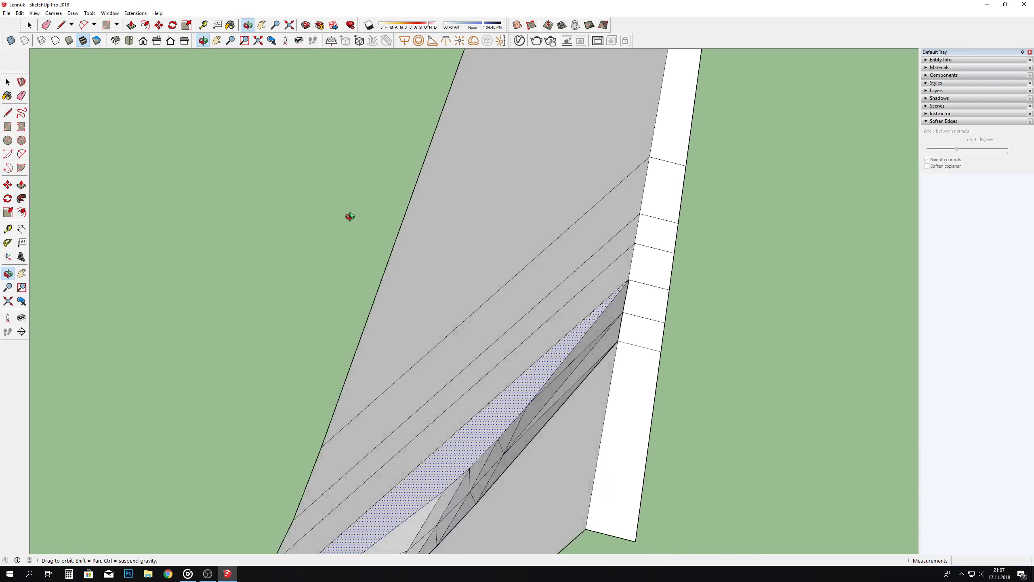
# Step: Narrow the tip face on the red axis and extrude a short new section
pyautogui.click(8, 212)
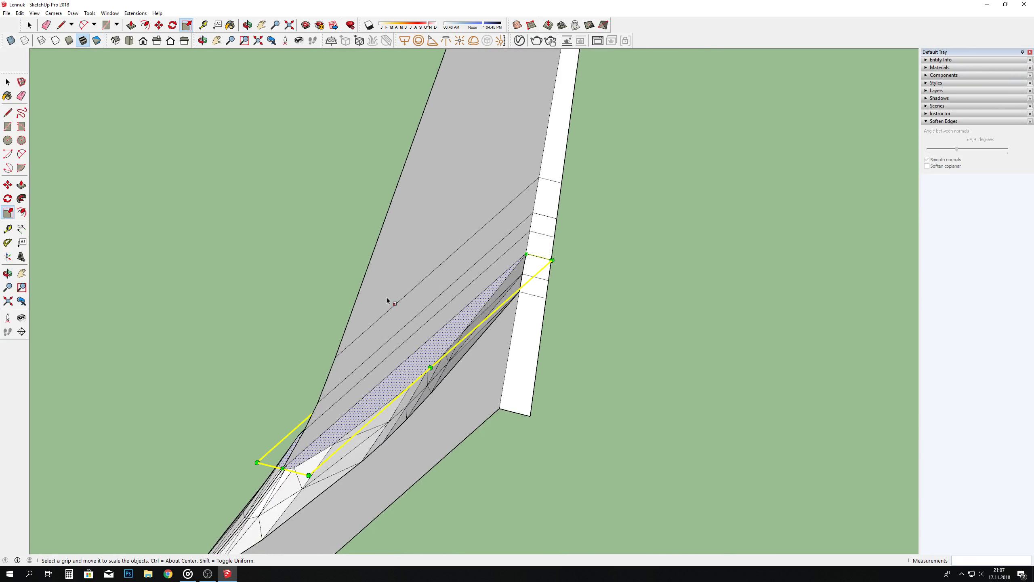
pyautogui.click(431, 367)
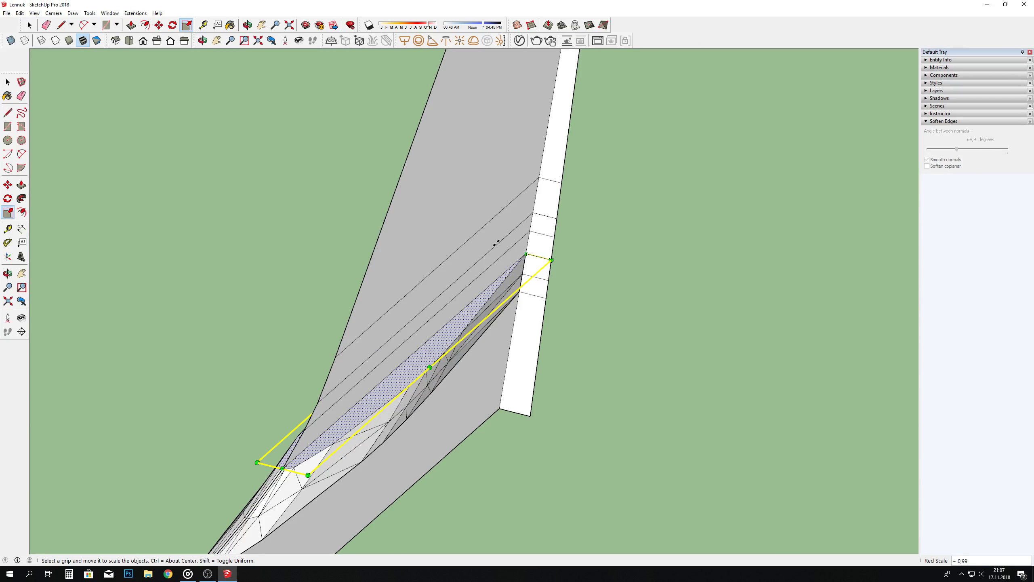
pyautogui.click(137, 23)
pyautogui.click(381, 394)
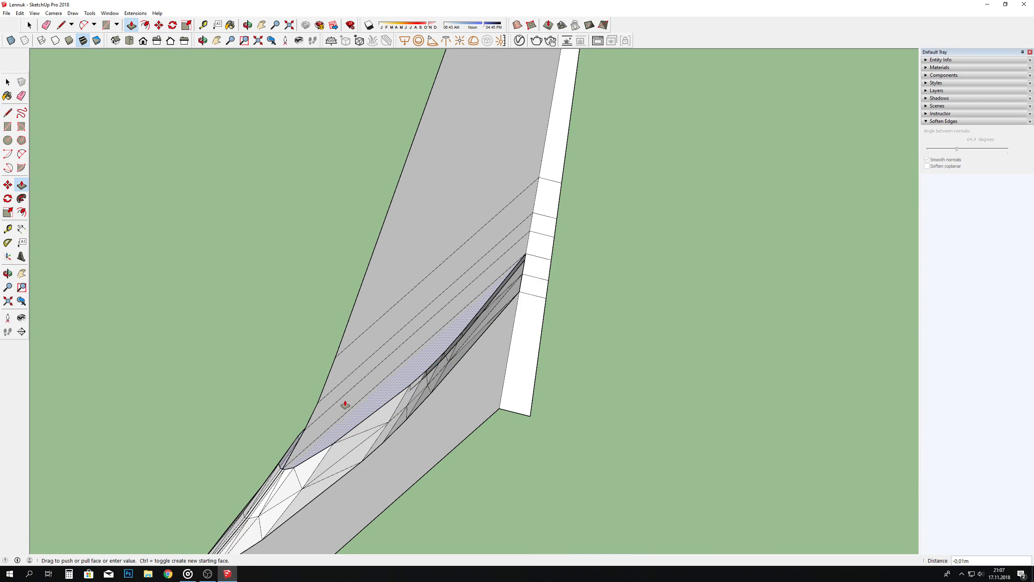
pyautogui.click(344, 403)
# Step: Shrink the new tip face on the green axis so its corner matches the fin outline
pyautogui.click(7, 213)
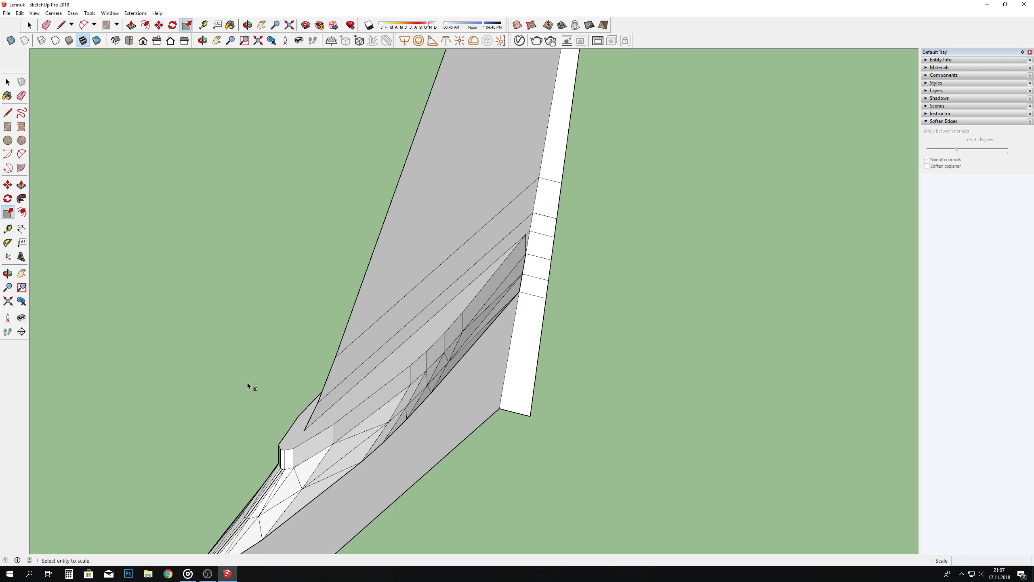
pyautogui.click(298, 436)
pyautogui.moveTo(286, 444); pyautogui.dragTo(303, 430)
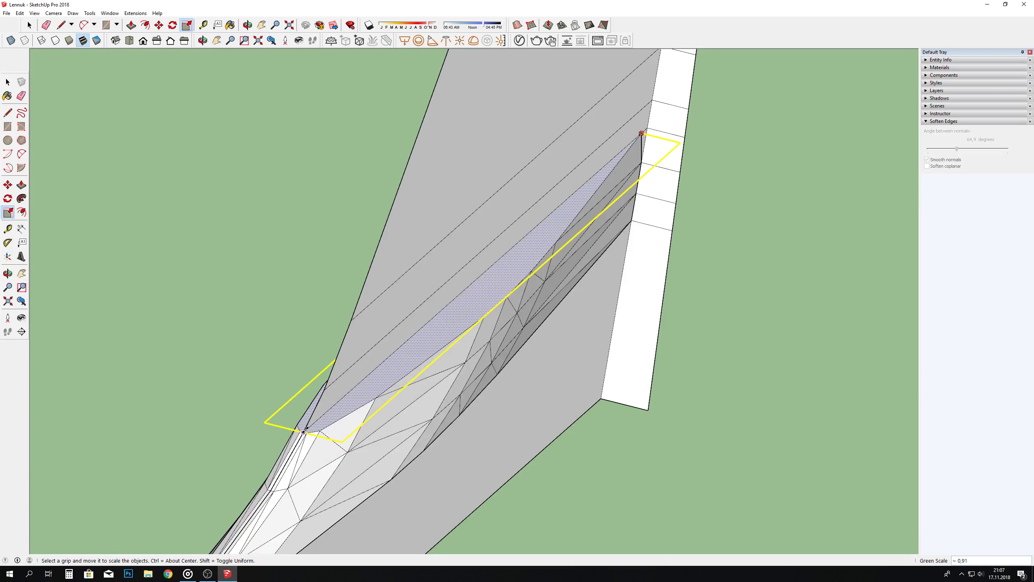
pyautogui.moveTo(304, 430); pyautogui.dragTo(292, 456)
pyautogui.scroll(3, 468, 300)
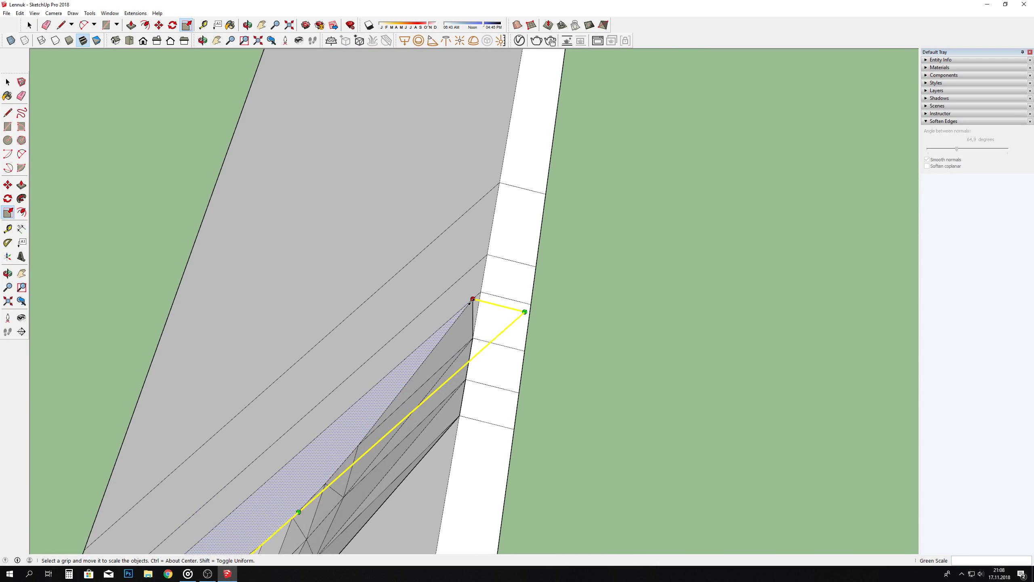
pyautogui.moveTo(472, 299); pyautogui.dragTo(482, 290)
pyautogui.moveTo(483, 291)
pyautogui.mouseDown(button='middle')
pyautogui.moveTo(175, 163)
pyautogui.moveTo(637, 191)
pyautogui.moveTo(667, 213)
pyautogui.moveTo(106, 213)
pyautogui.mouseUp(button='middle')
# Step: Narrow the tip face on the red axis, then shrink the next tip face to fit the outline
pyautogui.click(11, 212)
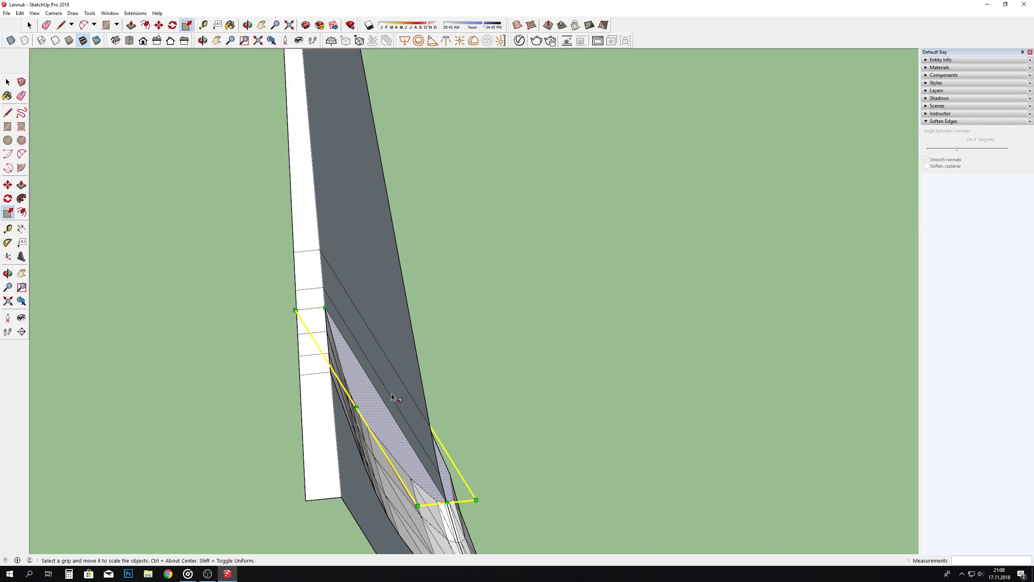
pyautogui.moveTo(356, 407); pyautogui.dragTo(296, 310)
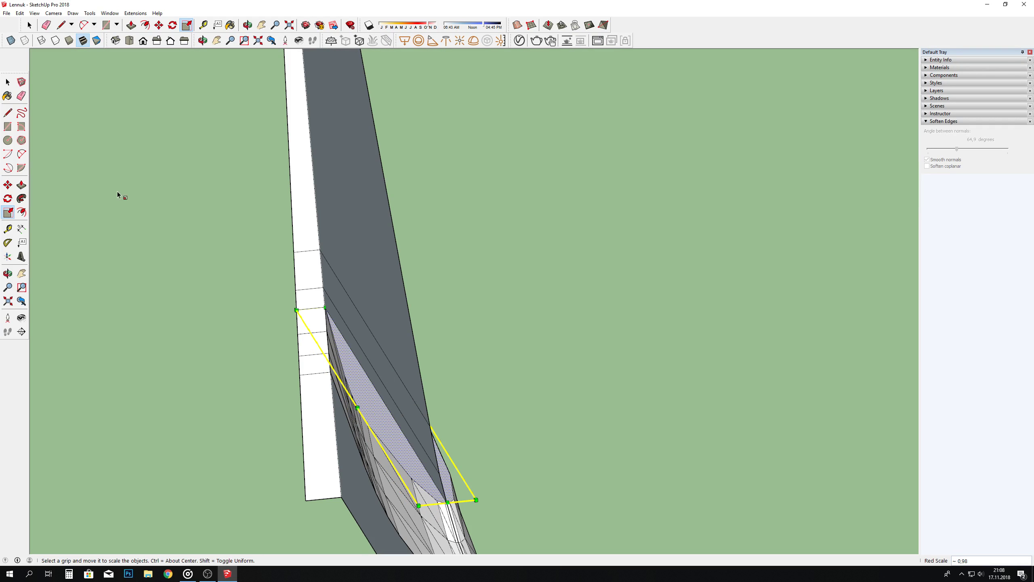
pyautogui.click(21, 184)
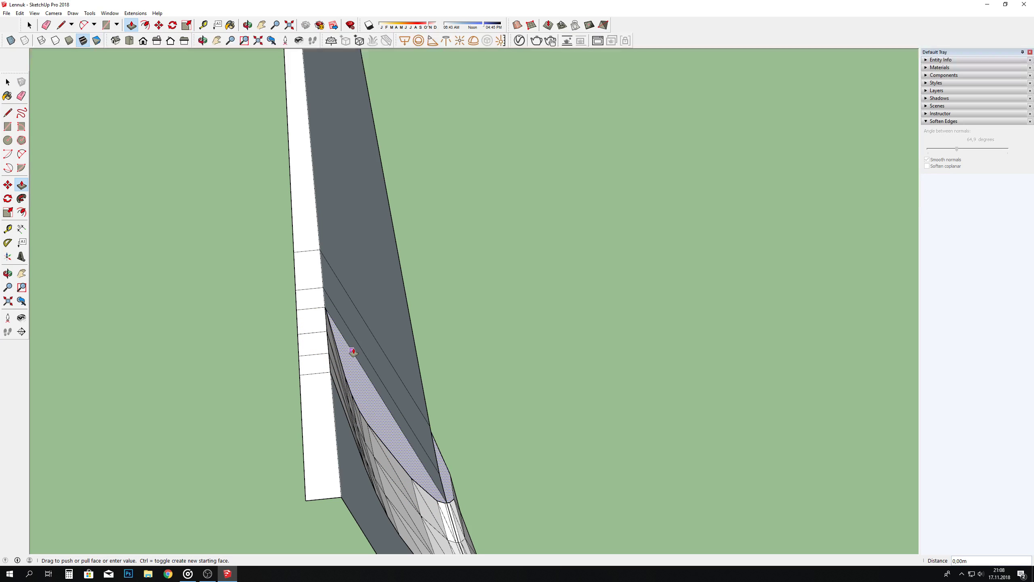
pyautogui.press('s')
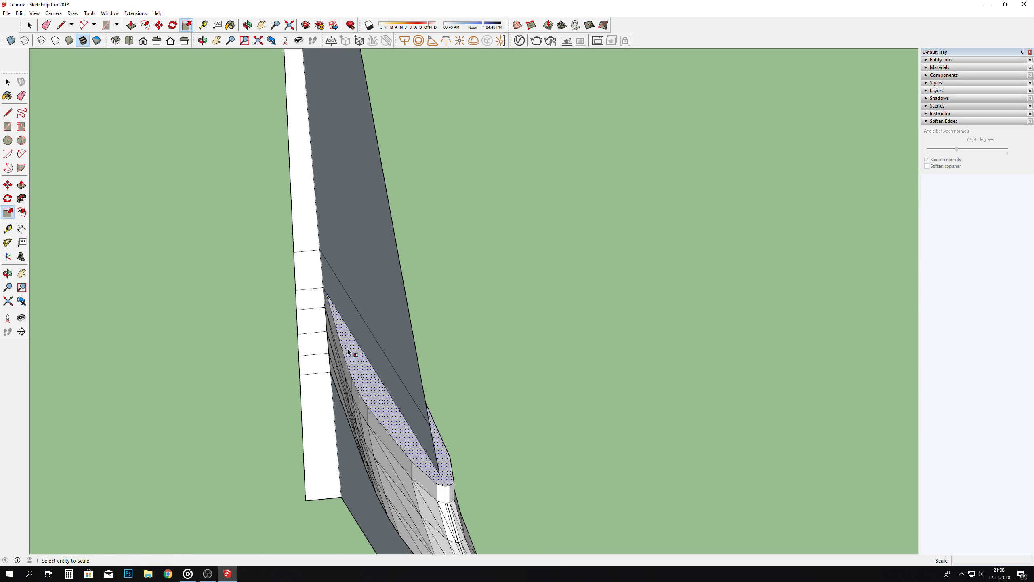
pyautogui.click(333, 320)
pyautogui.moveTo(326, 290); pyautogui.dragTo(324, 286)
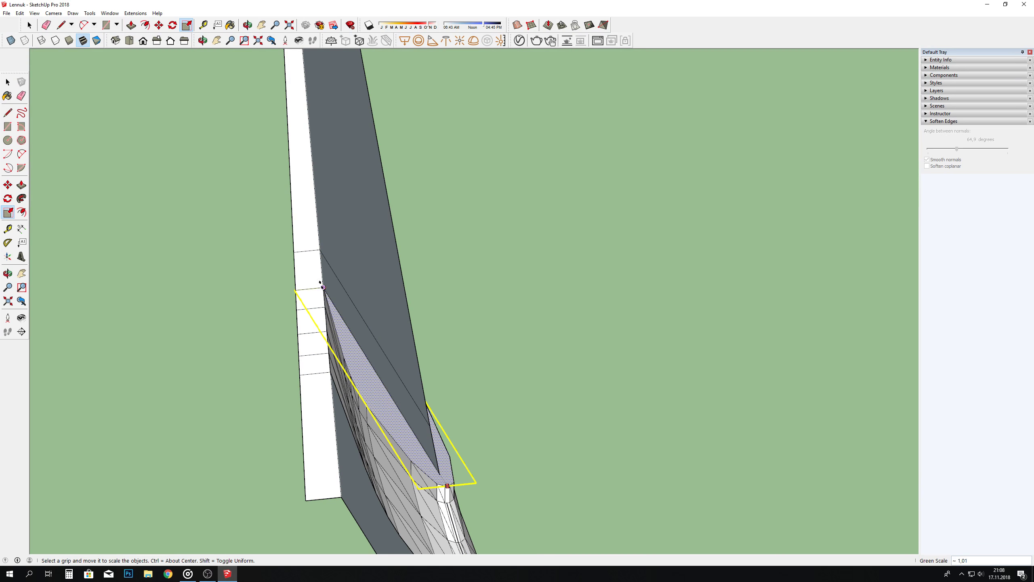
pyautogui.moveTo(455, 494); pyautogui.dragTo(441, 474)
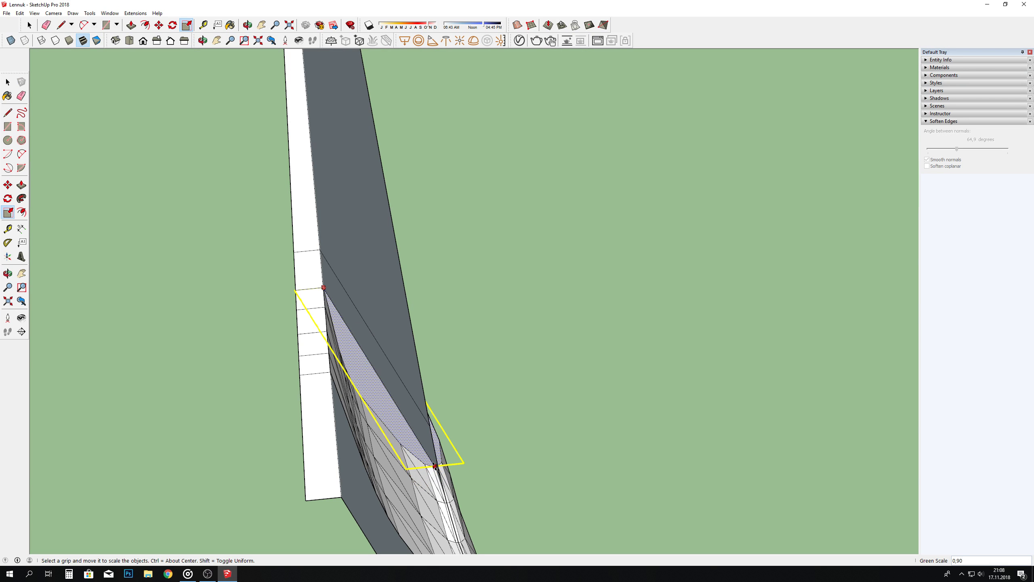
# Step: Narrow the tip face slightly along the red axis, checking alignment from the side
pyautogui.scroll(1, 315, 302)
pyautogui.scroll(2, 316, 302)
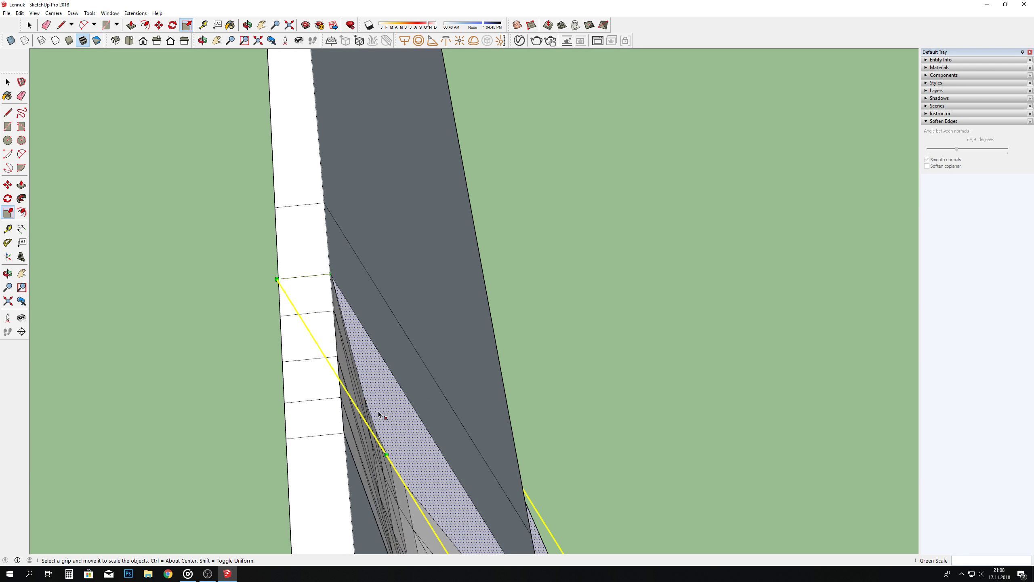
pyautogui.moveTo(387, 453); pyautogui.dragTo(278, 279)
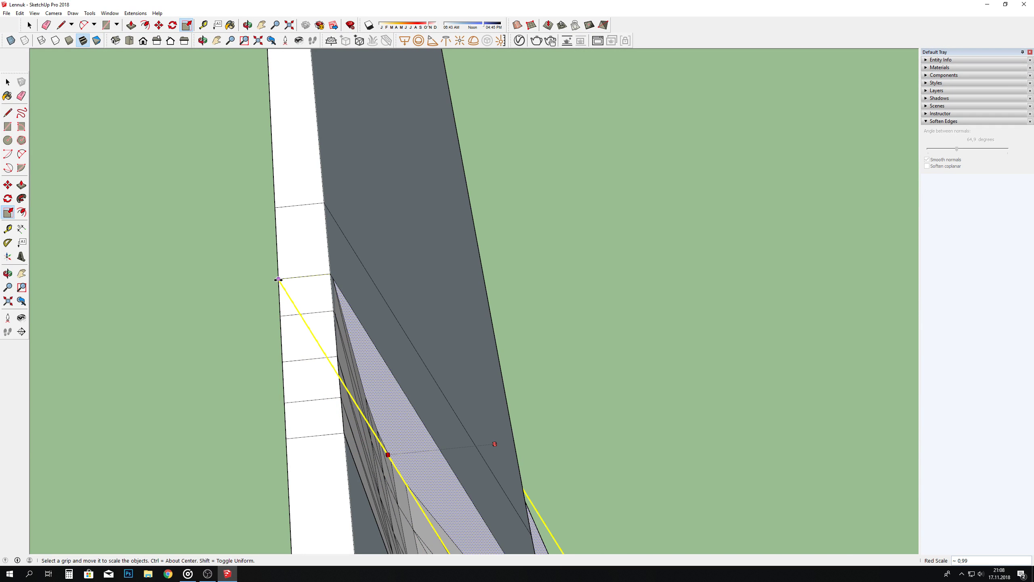
pyautogui.click(247, 25)
pyautogui.moveTo(459, 289); pyautogui.dragTo(260, 273)
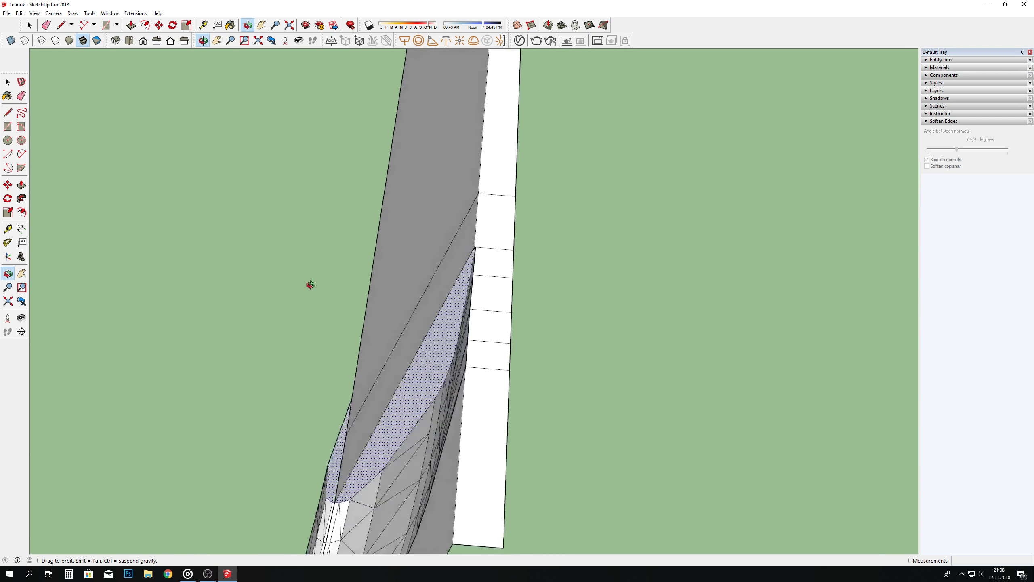
pyautogui.click(8, 212)
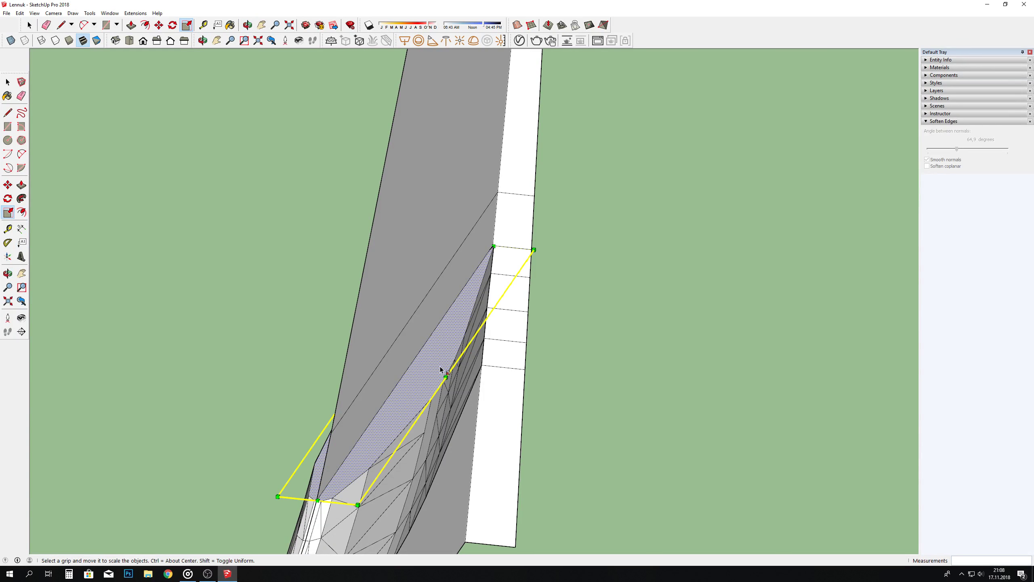
pyautogui.moveTo(446, 375); pyautogui.dragTo(531, 248)
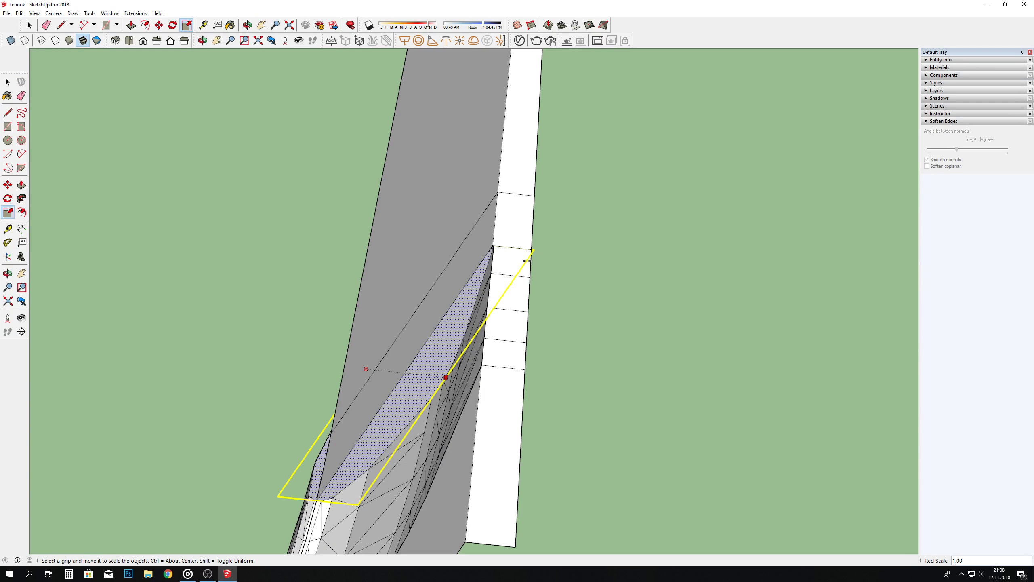
pyautogui.click(501, 302)
pyautogui.scroll(-2, 452, 306)
# Step: Extrude a new 0,06m tip section and scale its face on green onto the fin outline
pyautogui.click(130, 25)
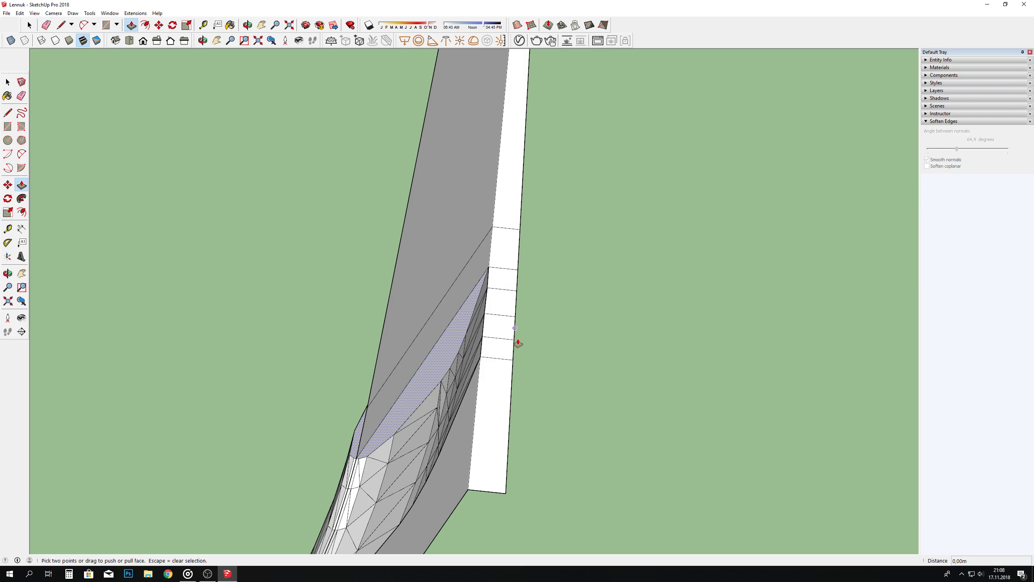
pyautogui.click(450, 342)
pyautogui.click(380, 328)
pyautogui.press('s')
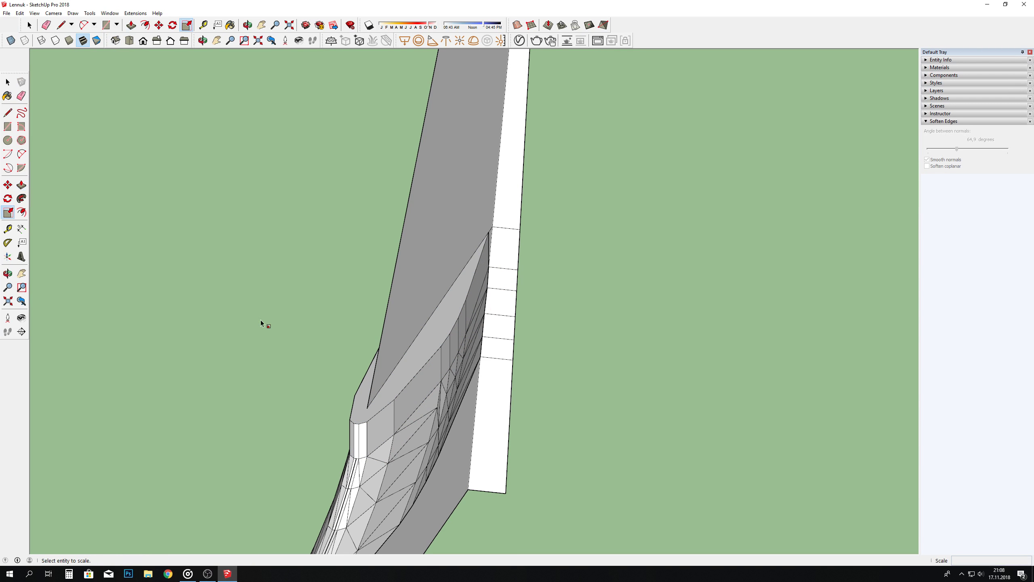
pyautogui.click(359, 415)
pyautogui.click(358, 420)
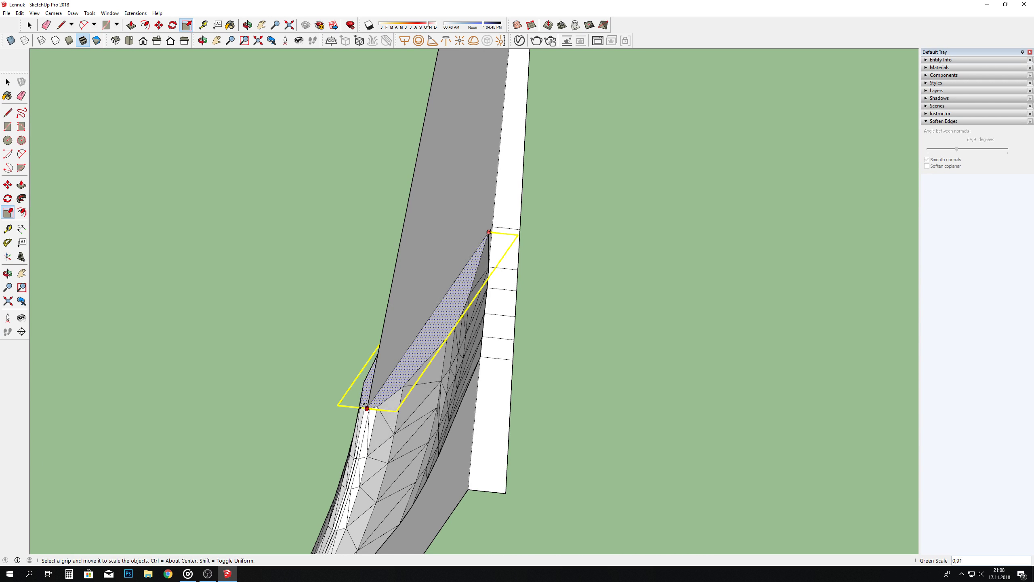
pyautogui.scroll(1, 368, 406)
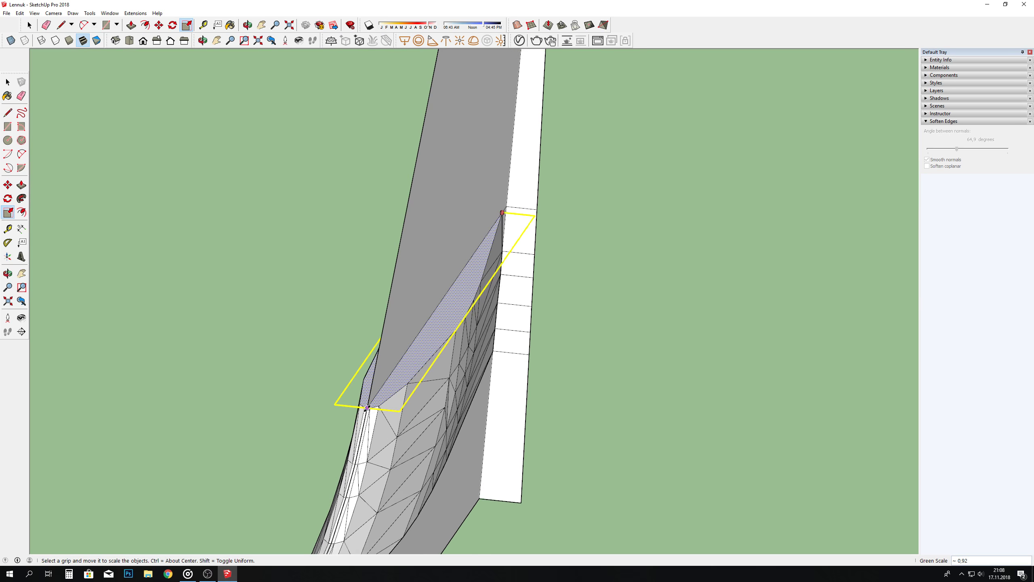
pyautogui.scroll(4, 366, 407)
pyautogui.scroll(-5, 368, 407)
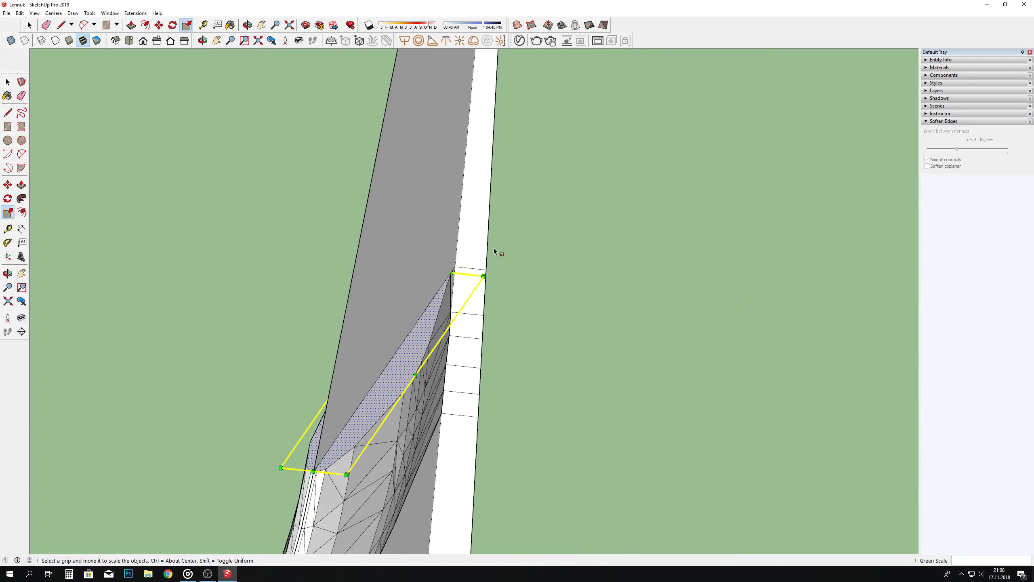
pyautogui.scroll(4, 442, 274)
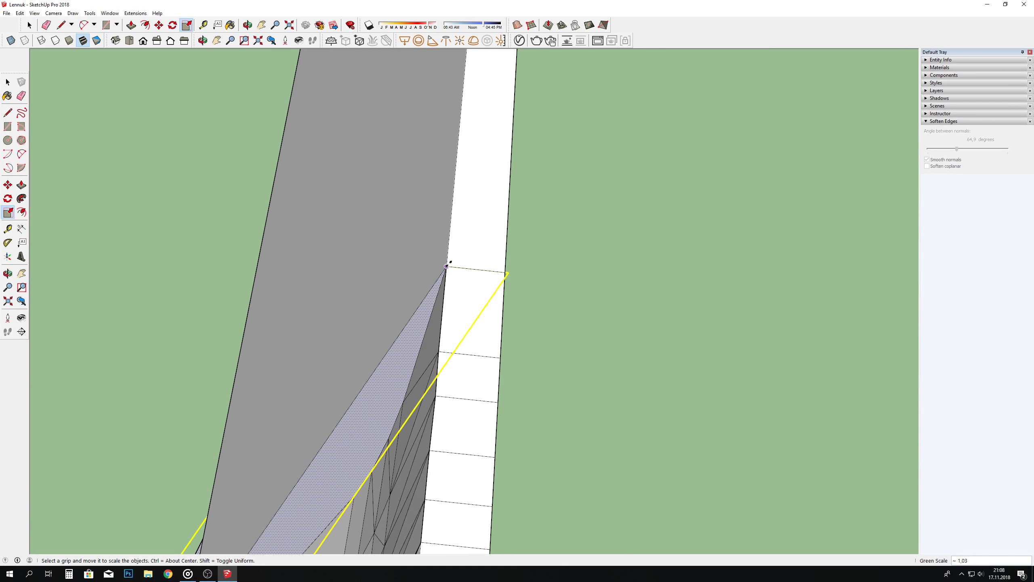
pyautogui.click(448, 268)
# Step: Narrow the new tip face to about 0,97 along the red axis, checking it edge-on
pyautogui.click(399, 401)
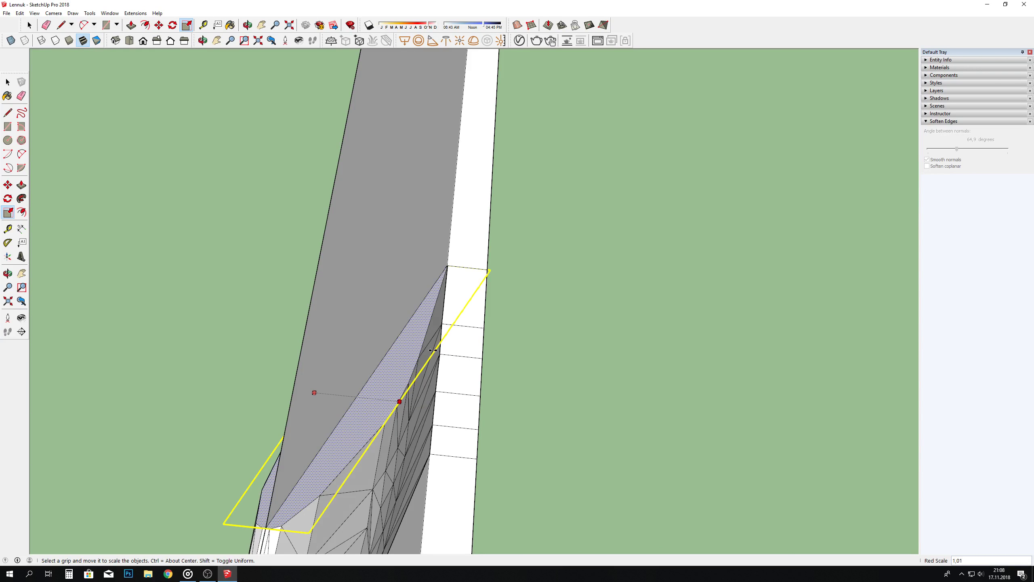
pyautogui.click(397, 401)
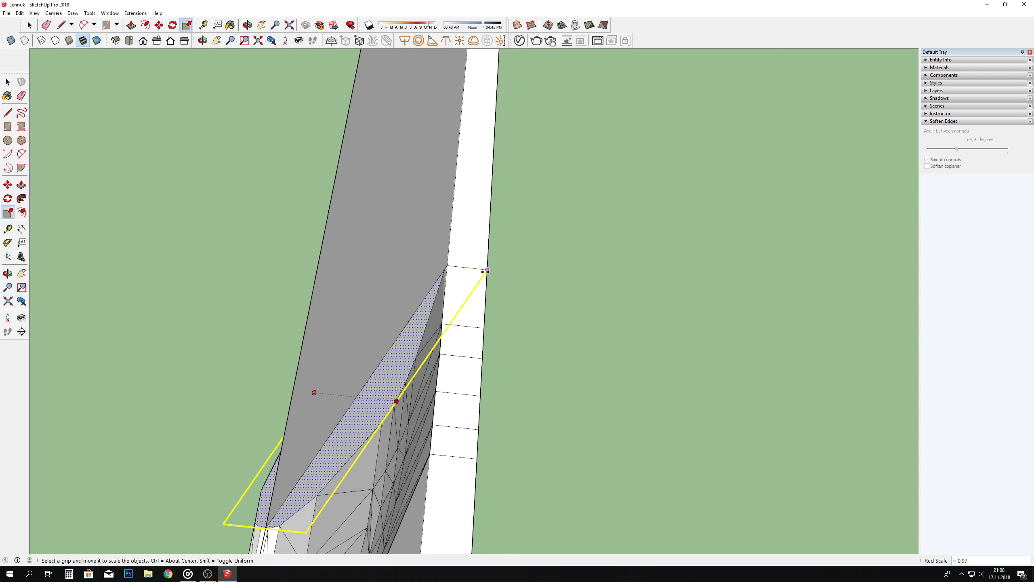
pyautogui.click(248, 25)
pyautogui.moveTo(401, 132); pyautogui.dragTo(266, 289)
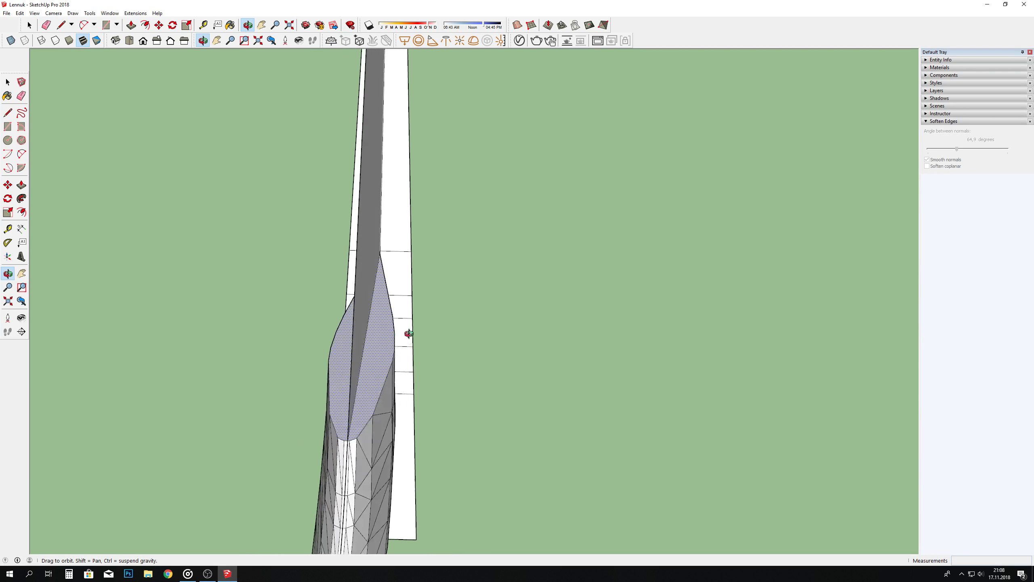
pyautogui.click(12, 215)
pyautogui.click(334, 355)
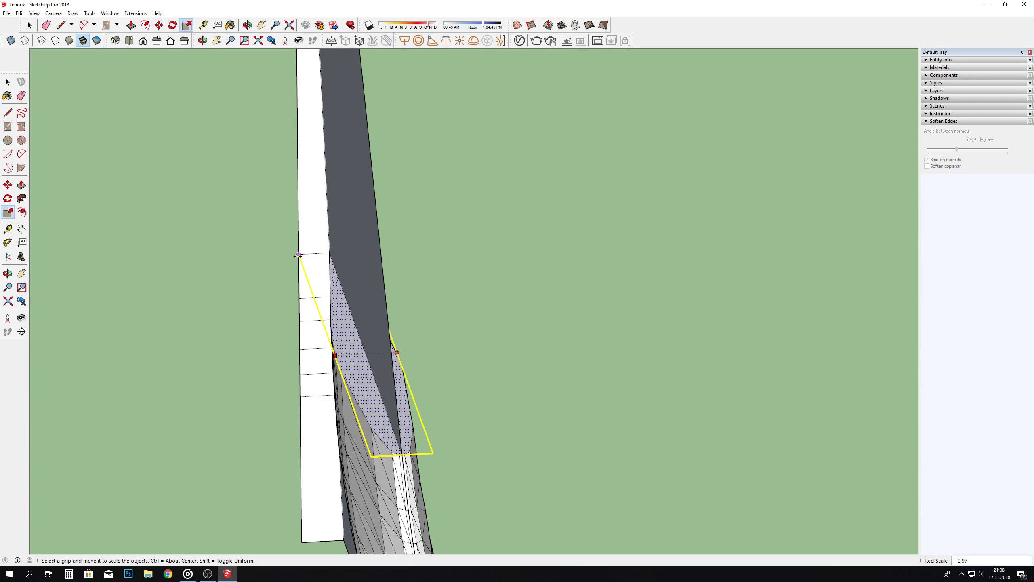
pyautogui.click(221, 222)
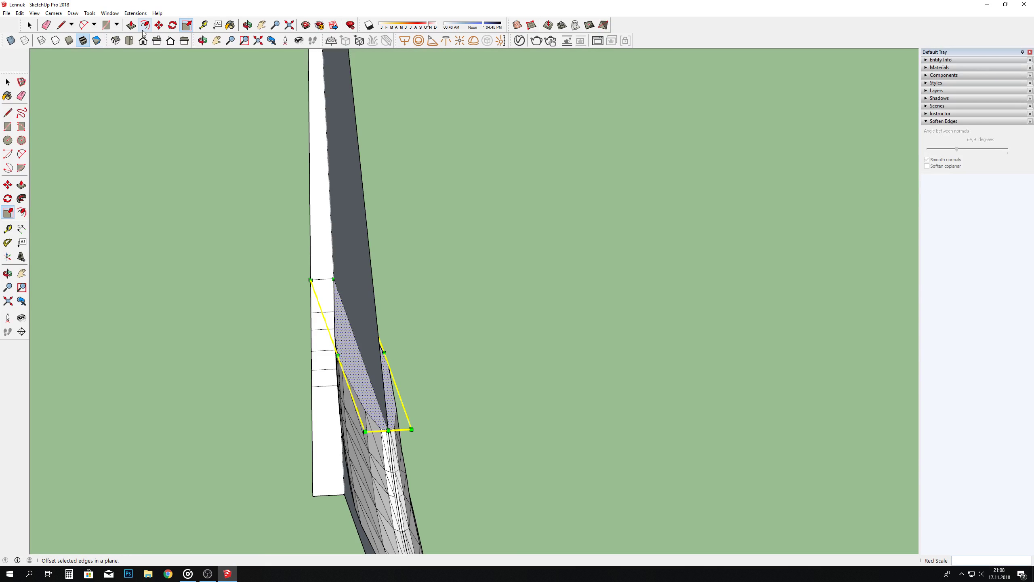
pyautogui.press('p')
pyautogui.moveTo(397, 396); pyautogui.dragTo(385, 366, button='middle')
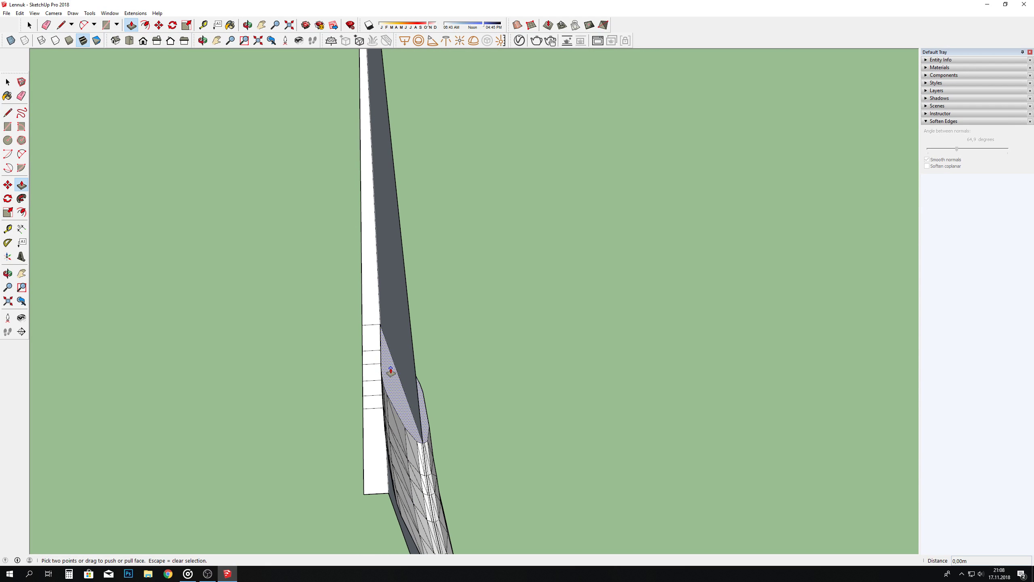
# Step: Push/Pull the face at the fin tip out into a new tip section
pyautogui.click(391, 371)
pyautogui.moveTo(444, 264); pyautogui.dragTo(420, 166, button='middle')
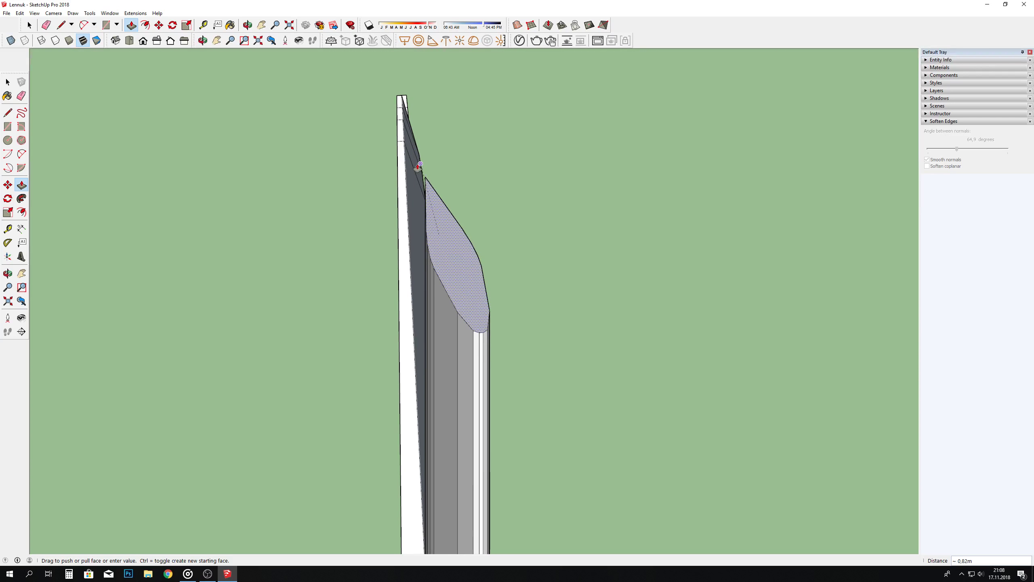
pyautogui.click(413, 171)
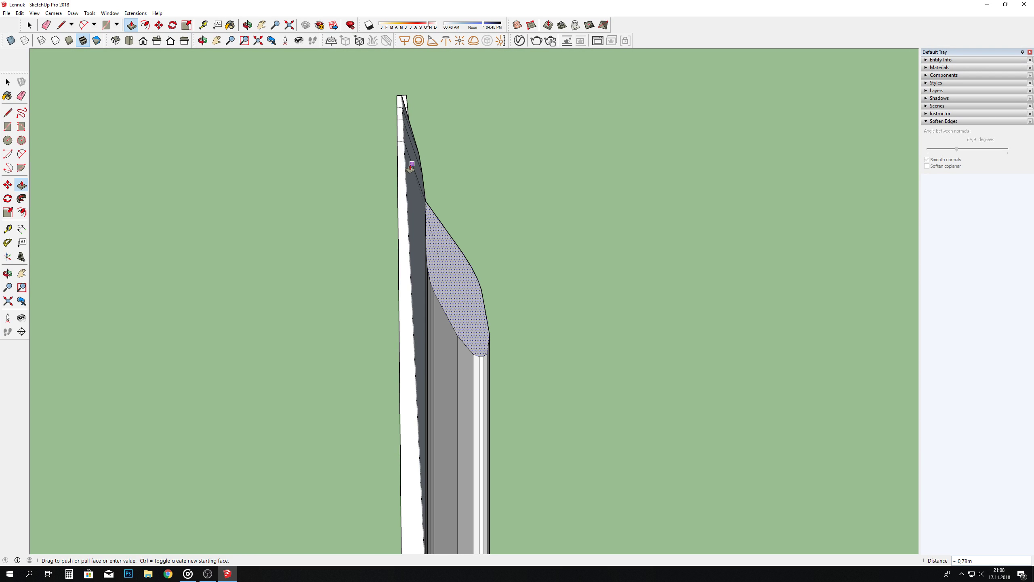
# Step: Scale the tip cap shorter from its bottom grip and narrow one side
pyautogui.click(6, 213)
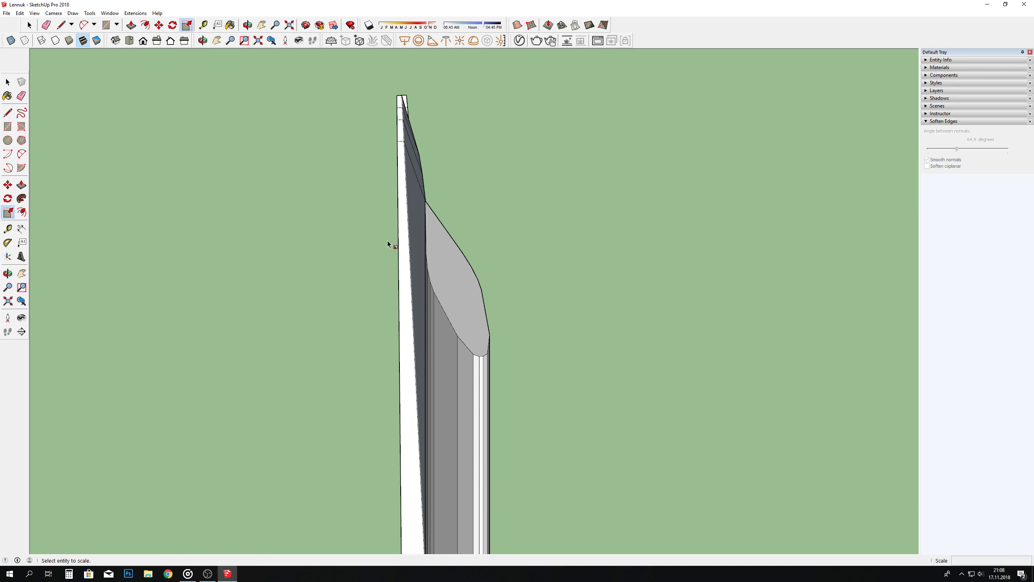
pyautogui.click(457, 299)
pyautogui.moveTo(431, 201); pyautogui.dragTo(403, 142)
pyautogui.scroll(2, 406, 147)
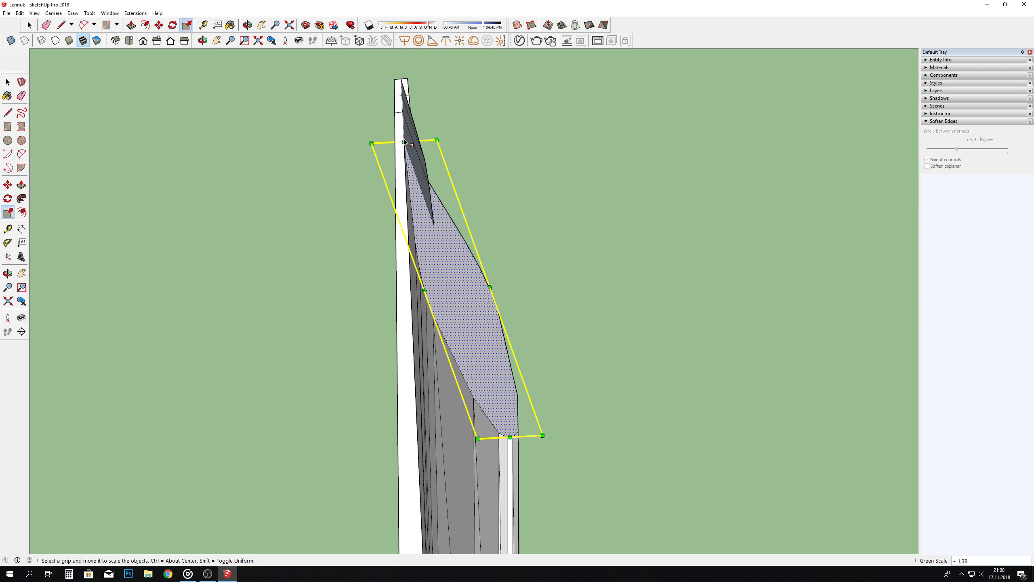
pyautogui.scroll(-1, 490, 232)
pyautogui.moveTo(506, 399); pyautogui.dragTo(442, 233)
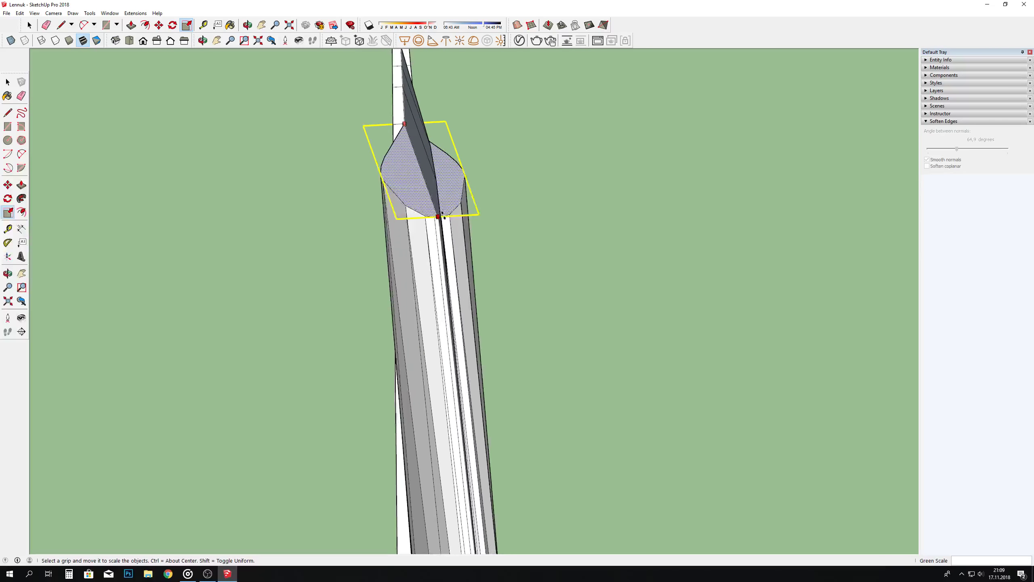
pyautogui.scroll(2, 442, 233)
pyautogui.click(443, 236)
pyautogui.scroll(-2, 443, 236)
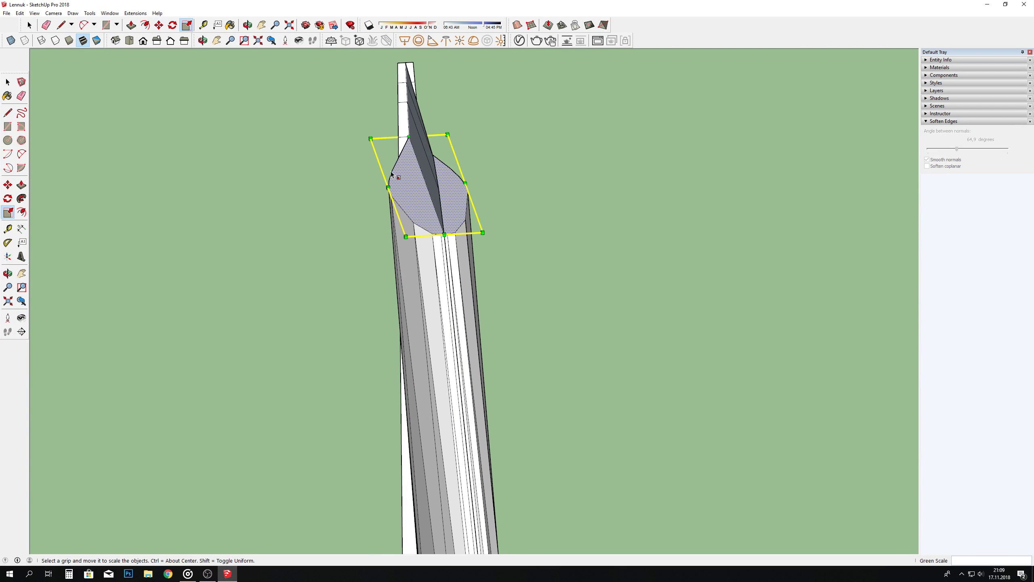
pyautogui.scroll(3, 386, 206)
pyautogui.moveTo(387, 208); pyautogui.dragTo(443, 204)
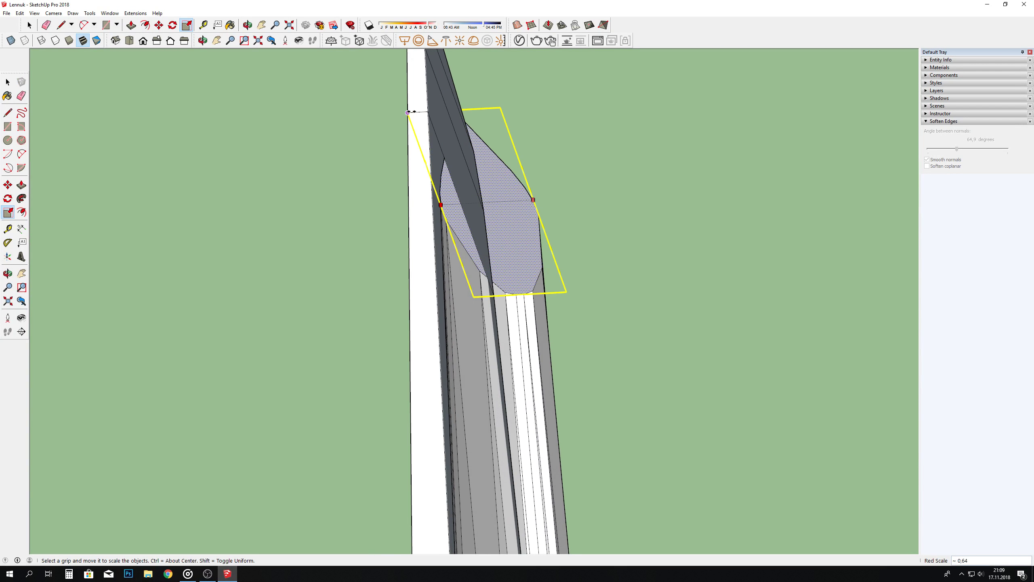
pyautogui.scroll(-1, 335, 129)
# Step: Double the tip cap's width with a scale factor of 2
pyautogui.click(247, 25)
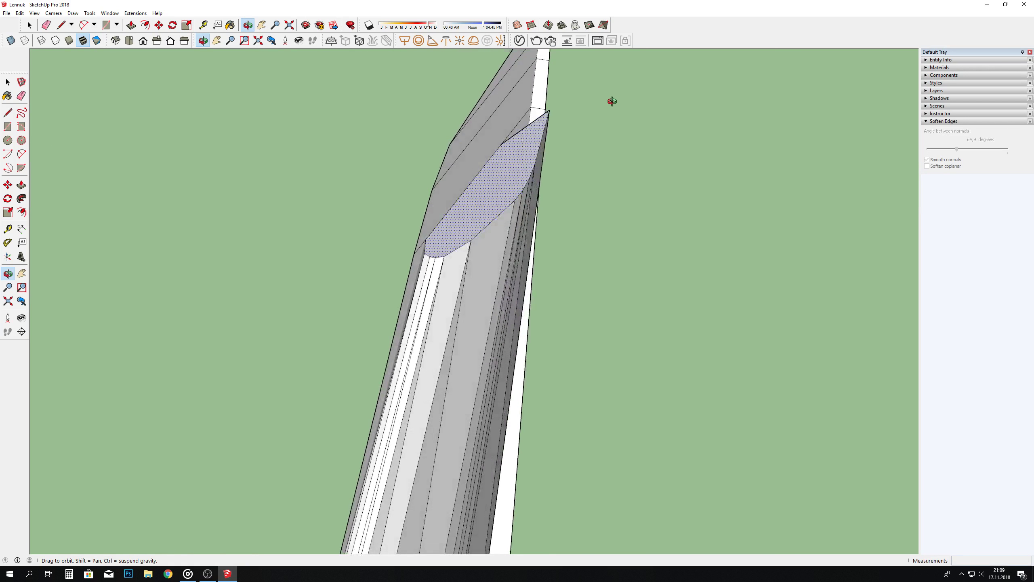
pyautogui.moveTo(613, 101); pyautogui.dragTo(213, 196)
pyautogui.click(8, 212)
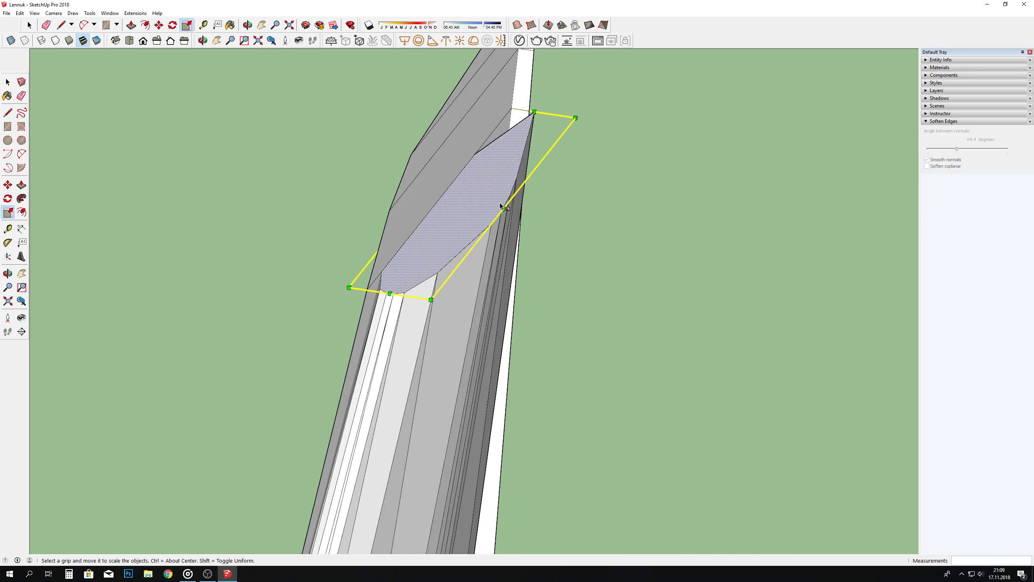
pyautogui.moveTo(504, 208); pyautogui.dragTo(439, 199)
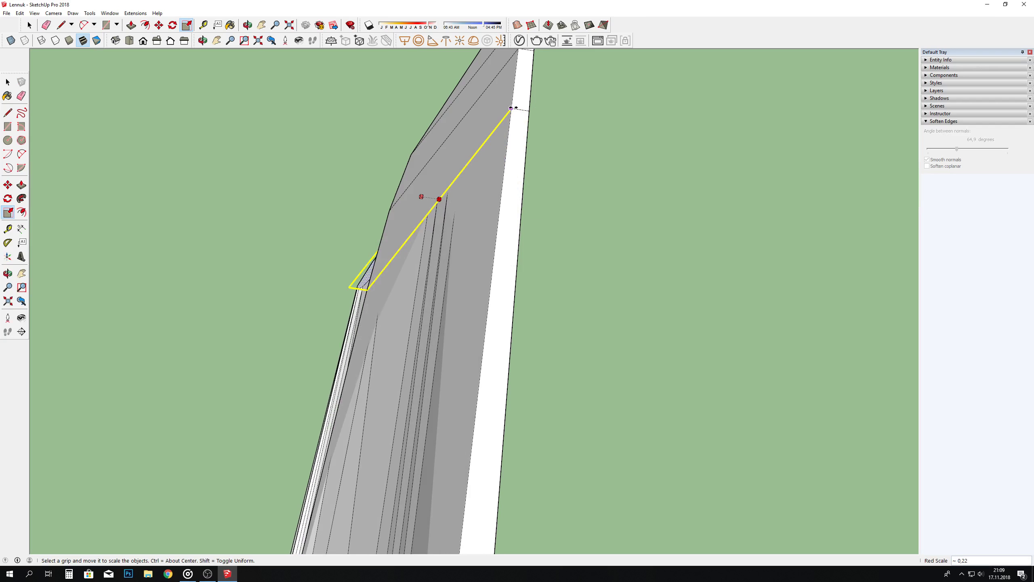
pyautogui.write('2')
pyautogui.press('Return')
pyautogui.press('o')
pyautogui.moveTo(358, 281)
pyautogui.mouseDown()
pyautogui.moveTo(332, 266)
pyautogui.moveTo(514, 212)
pyautogui.moveTo(761, 316)
pyautogui.moveTo(423, 205)
pyautogui.moveTo(342, 222)
pyautogui.moveTo(285, 195)
pyautogui.mouseUp()
# Step: Extrude the dotted strip face and stretch it toward the fin's corner
pyautogui.click(133, 27)
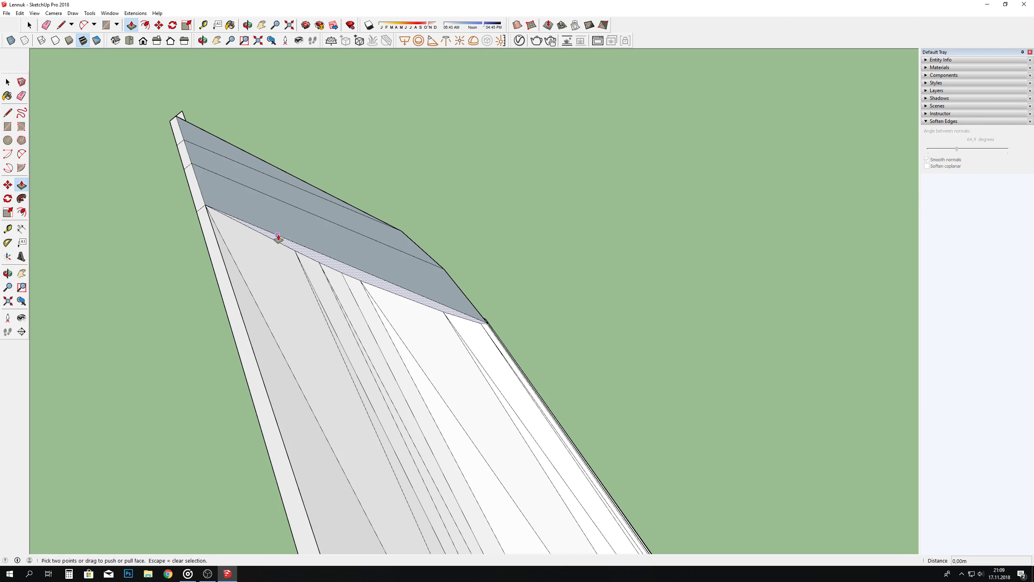
pyautogui.moveTo(285, 244); pyautogui.dragTo(288, 208)
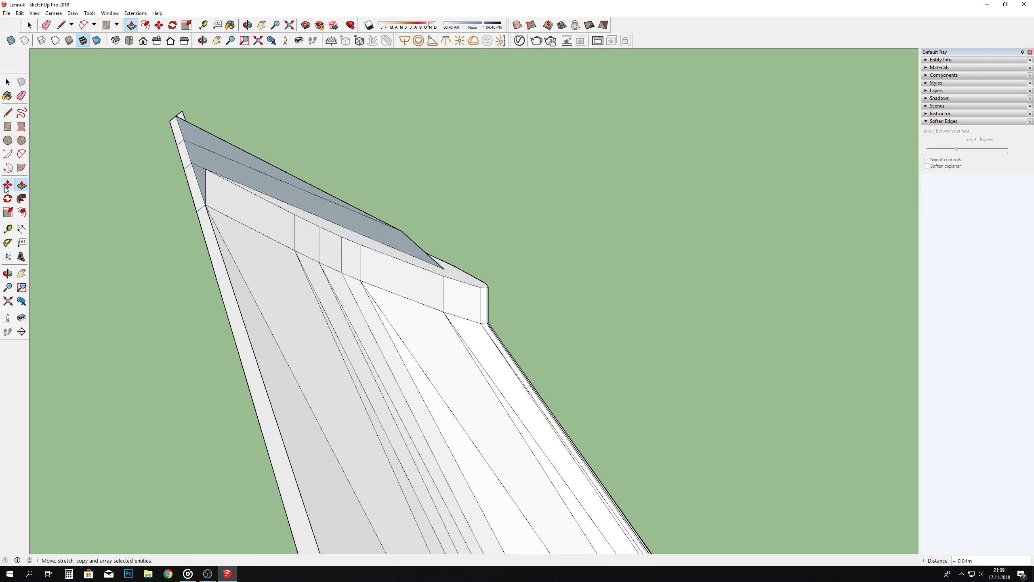
pyautogui.press('s')
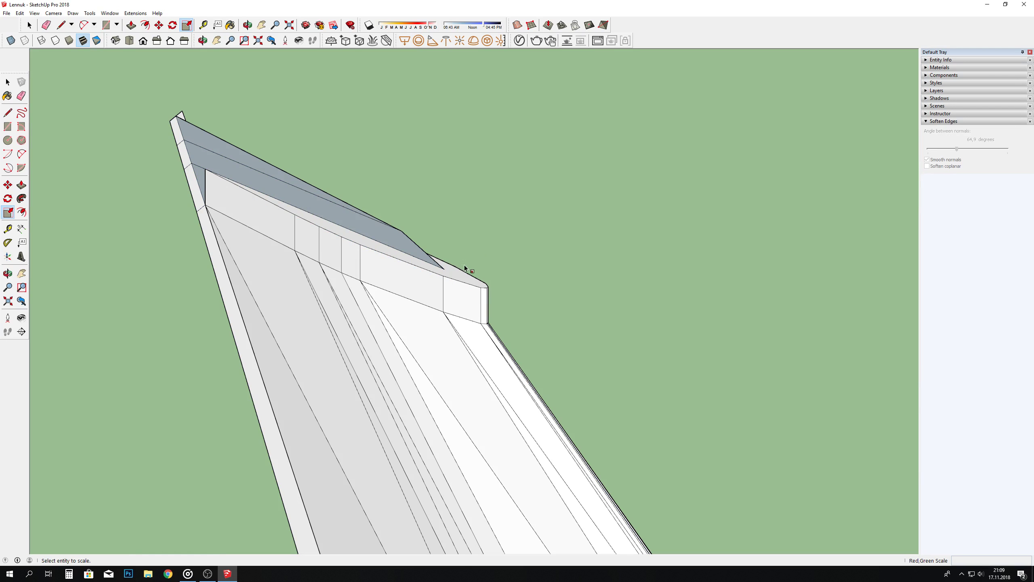
pyautogui.click(457, 275)
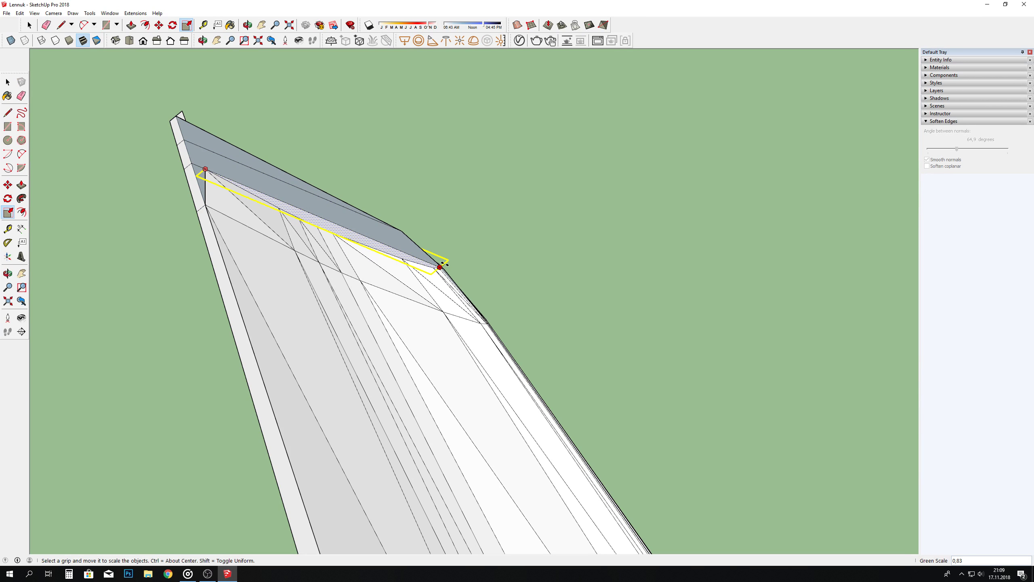
pyautogui.scroll(3, 488, 285)
pyautogui.scroll(-3, 443, 272)
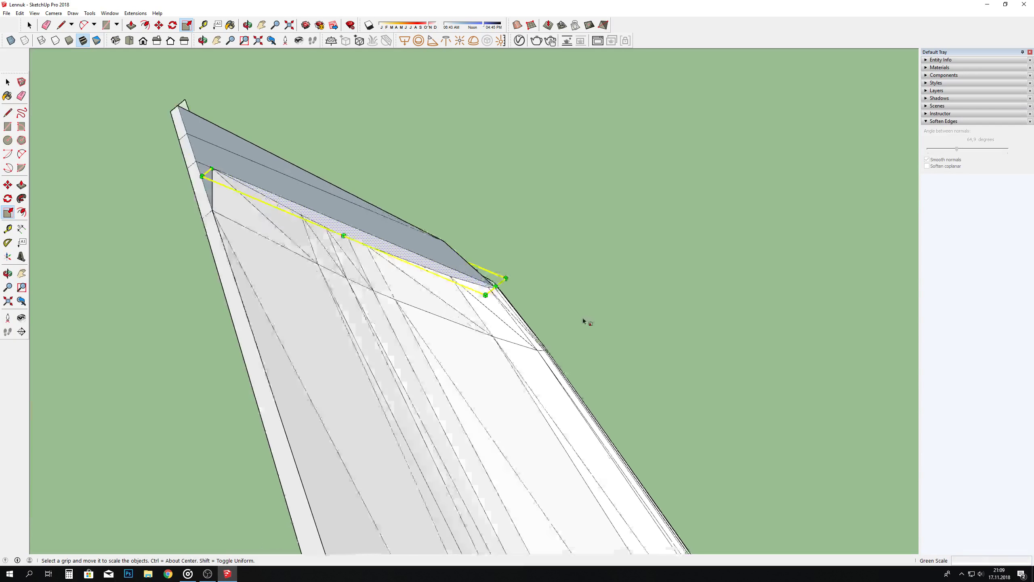
pyautogui.keyDown('shift'); pyautogui.moveTo(582, 318); pyautogui.dragTo(674, 351, button='middle'); pyautogui.keyUp('shift')
pyautogui.scroll(2, 313, 214)
pyautogui.moveTo(317, 210)
pyautogui.mouseDown()
pyautogui.moveTo(293, 200)
pyautogui.moveTo(281, 213)
pyautogui.mouseUp()
pyautogui.scroll(-2, 319, 234)
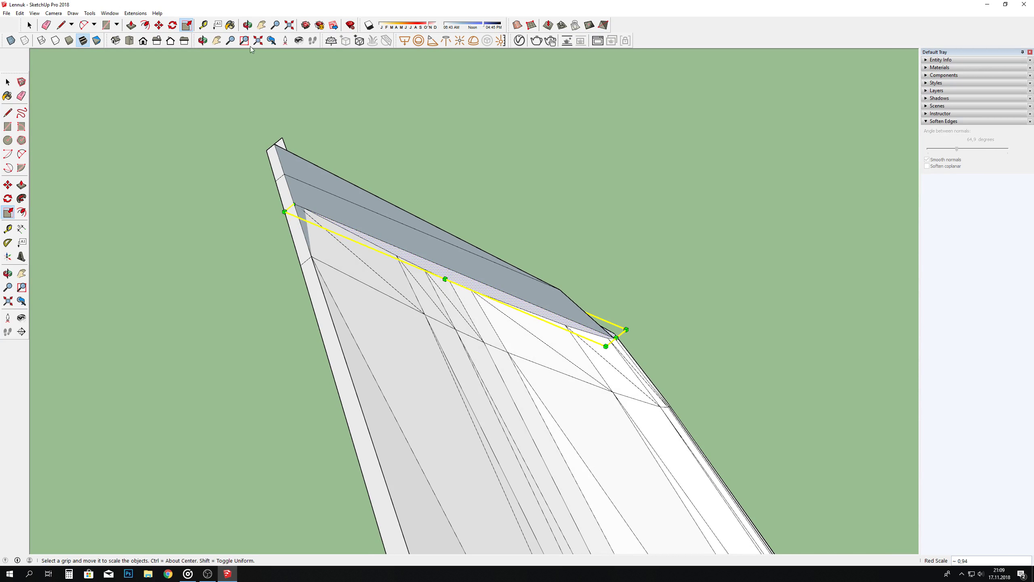
# Step: Narrow the strip slightly and pull it into a thin slanted extrusion
pyautogui.click(248, 25)
pyautogui.moveTo(492, 159); pyautogui.dragTo(114, 152)
pyautogui.click(7, 212)
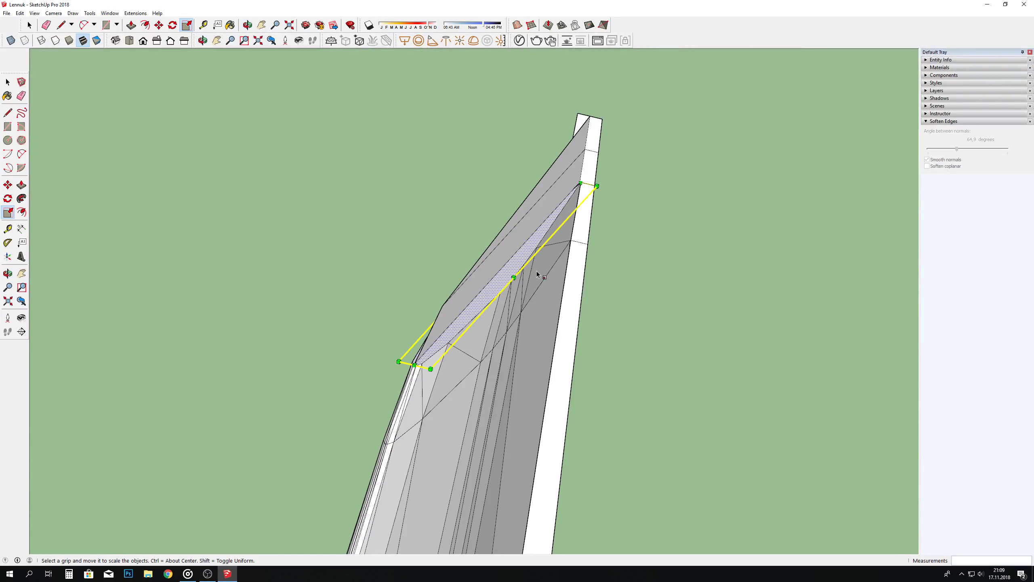
pyautogui.moveTo(509, 276); pyautogui.dragTo(592, 183)
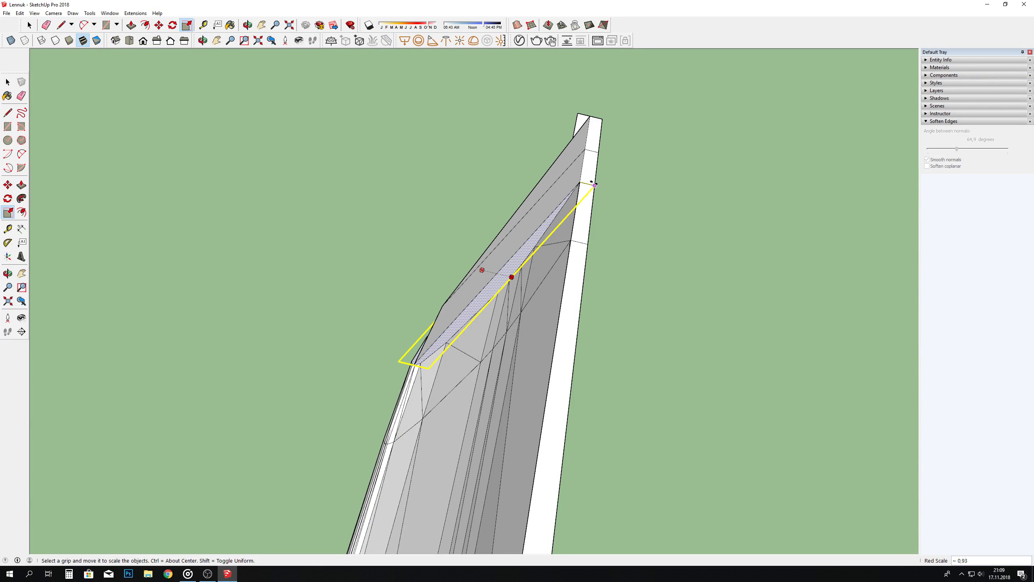
pyautogui.press('p')
pyautogui.moveTo(520, 274); pyautogui.dragTo(493, 256)
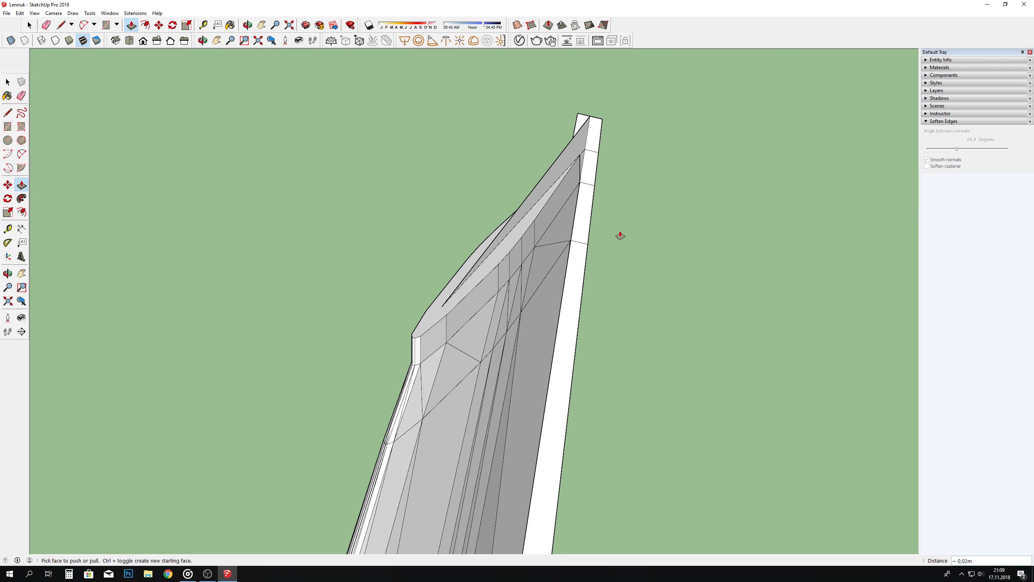
pyautogui.scroll(1, 567, 164)
# Step: Scale the slanted strip's corner down toward the fin's top edge and narrow it
pyautogui.click(8, 212)
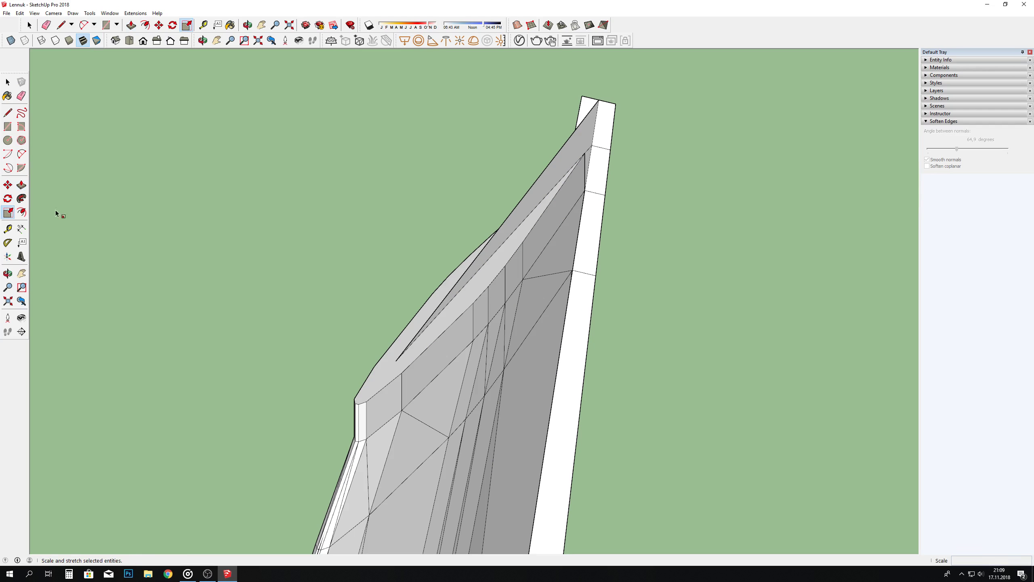
pyautogui.click(378, 369)
pyautogui.click(356, 403)
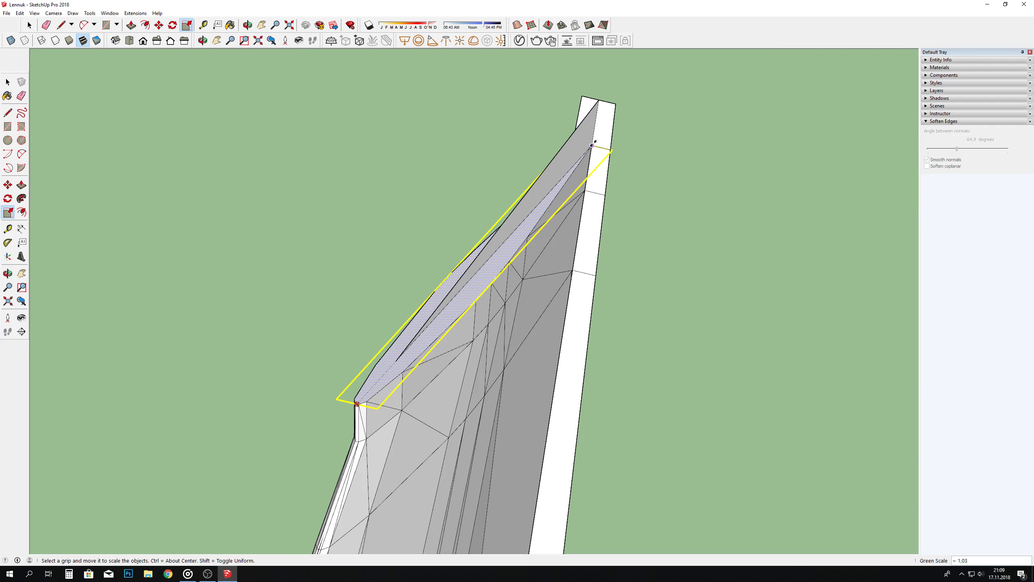
pyautogui.moveTo(352, 394); pyautogui.dragTo(395, 363)
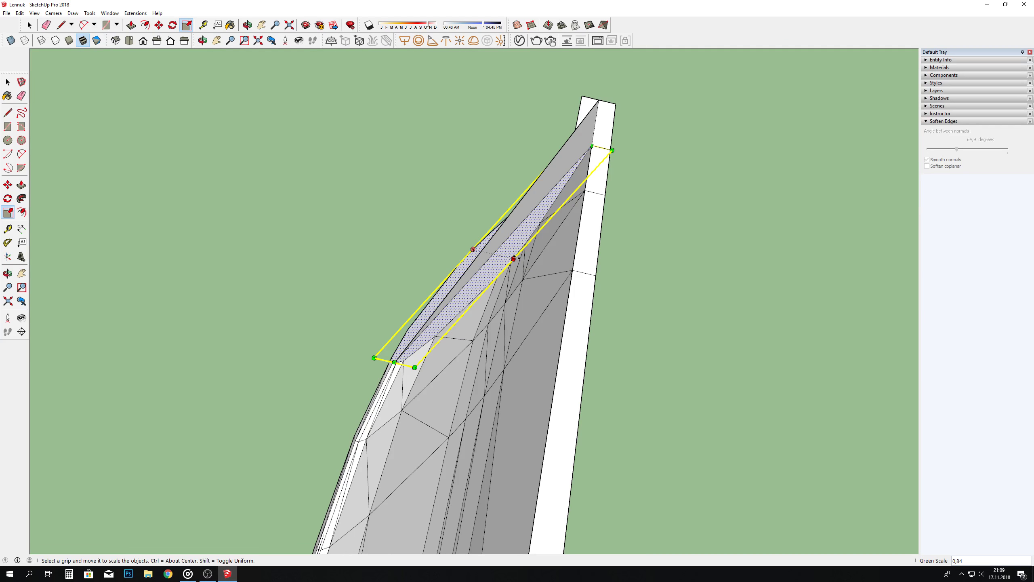
pyautogui.moveTo(612, 150); pyautogui.dragTo(607, 146)
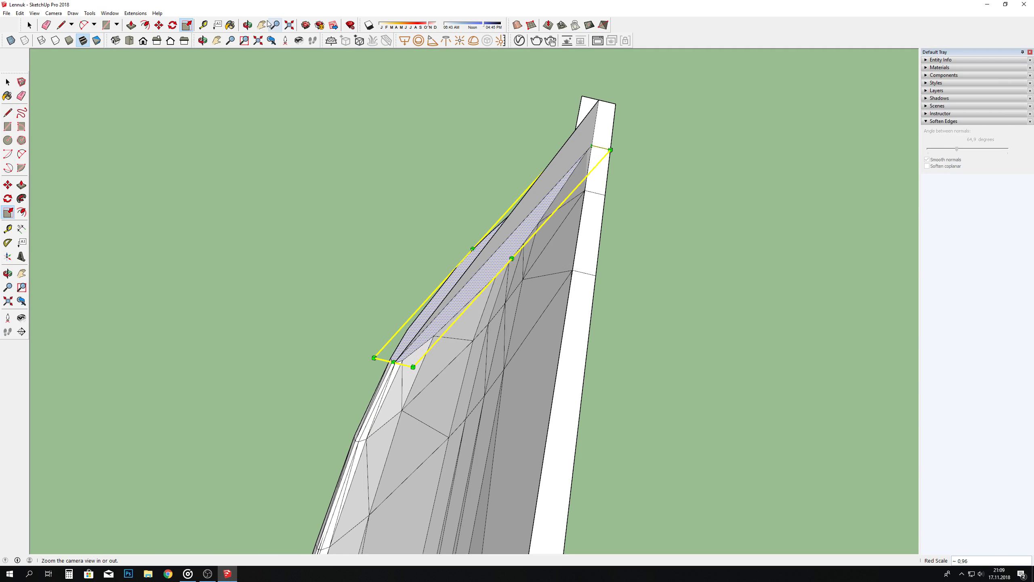
pyautogui.click(248, 25)
pyautogui.moveTo(261, 97); pyautogui.dragTo(561, 222)
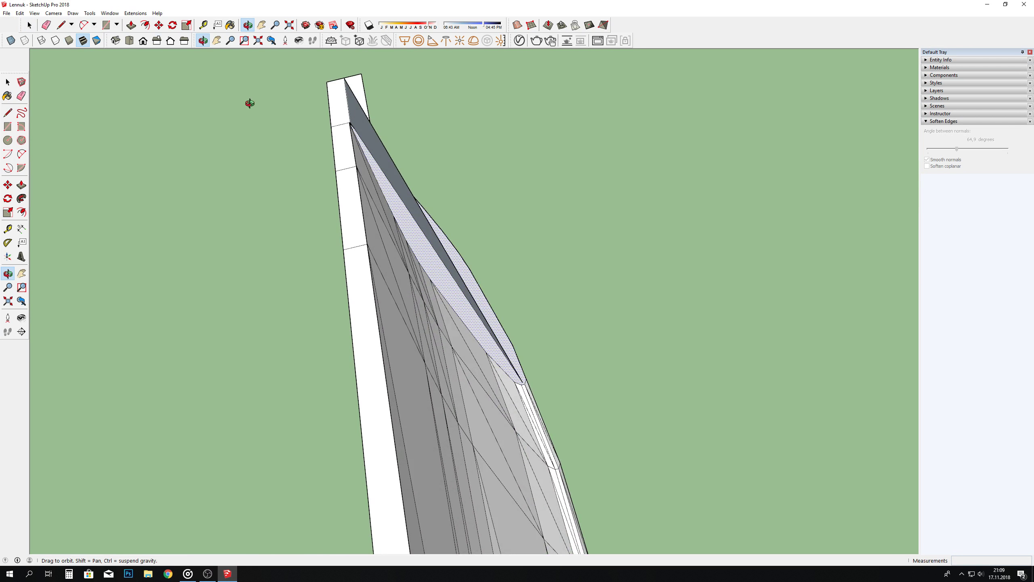
pyautogui.moveTo(371, 233)
pyautogui.mouseDown()
pyautogui.moveTo(418, 248)
pyautogui.moveTo(320, 101)
pyautogui.mouseUp()
# Step: Scale the strip by 0.99 on the green axis to match the fin's sloped edge
pyautogui.press('s')
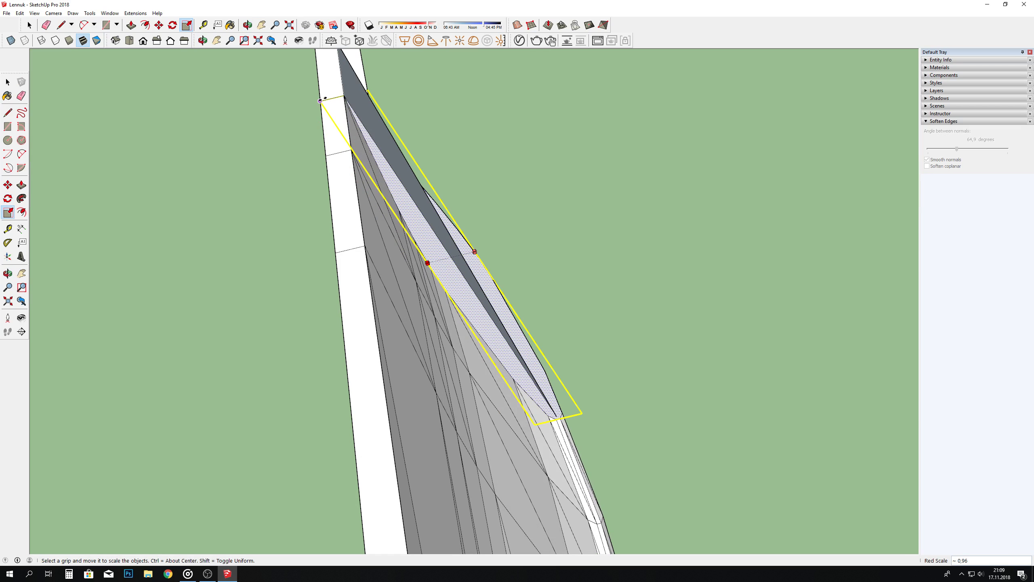
pyautogui.click(247, 26)
pyautogui.moveTo(400, 261)
pyautogui.mouseDown()
pyautogui.moveTo(473, 275)
pyautogui.moveTo(454, 302)
pyautogui.mouseUp()
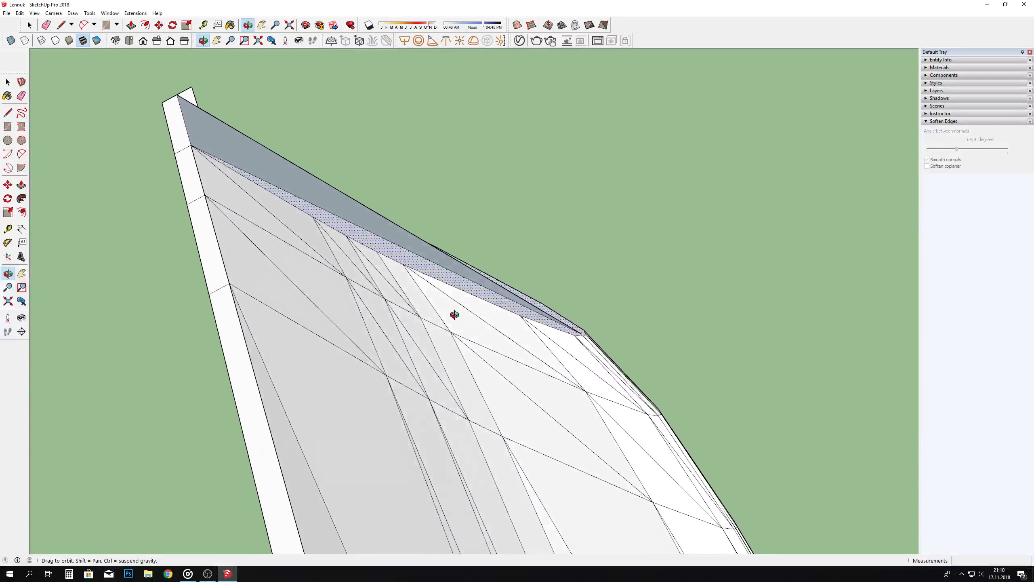
pyautogui.scroll(3, 455, 311)
pyautogui.click(7, 212)
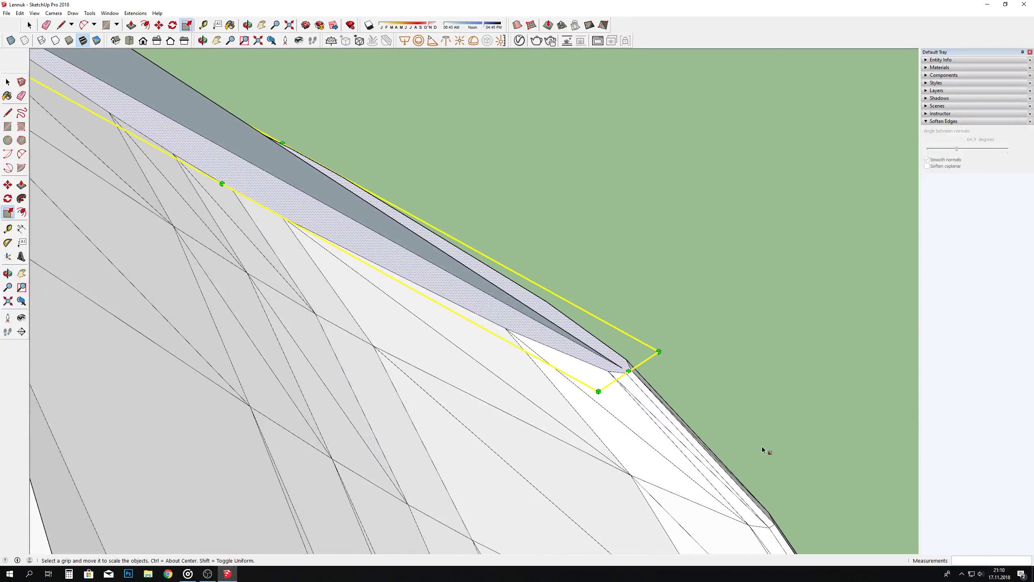
pyautogui.moveTo(629, 372); pyautogui.dragTo(621, 368)
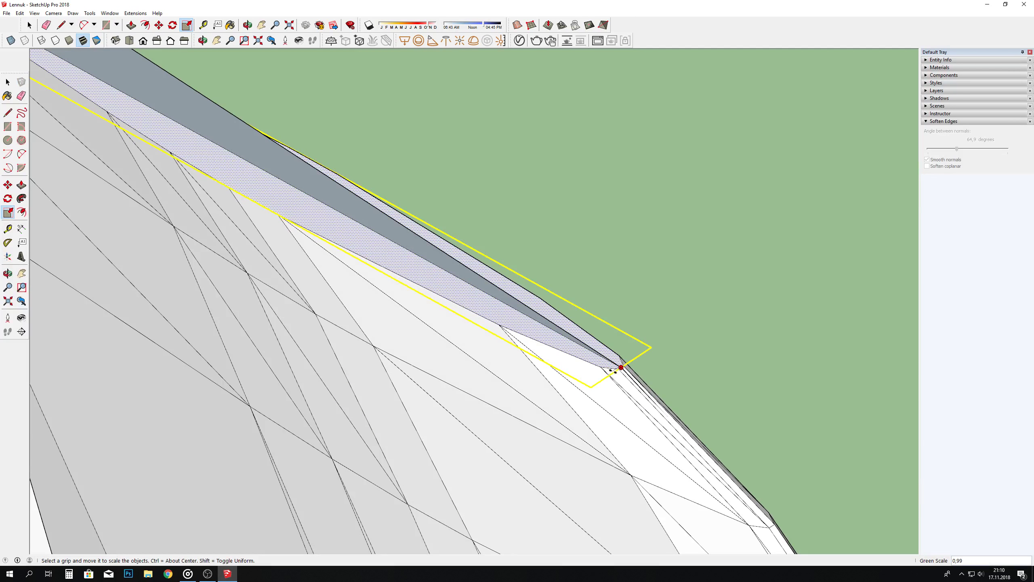
pyautogui.click(29, 25)
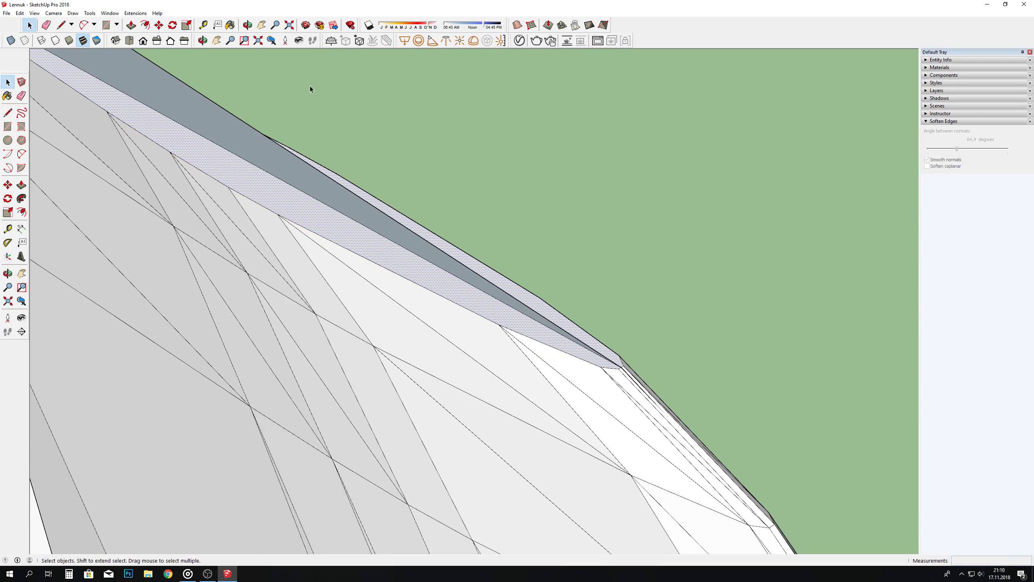
# Step: Orbit so the fin stands upright with its top edge running horizontally
pyautogui.scroll(-2, 294, 156)
pyautogui.scroll(-3, 296, 157)
pyautogui.scroll(-2, 297, 157)
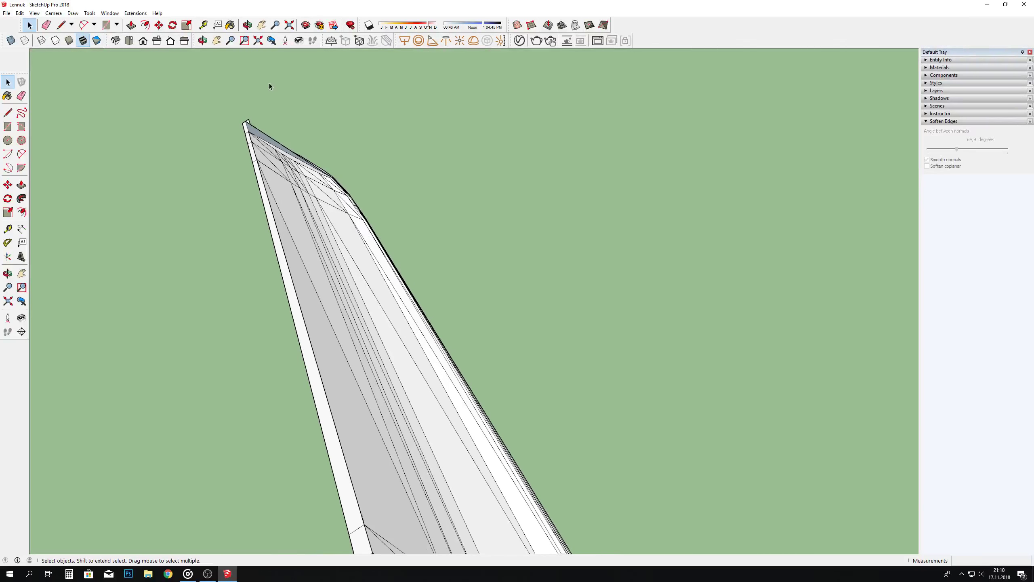
pyautogui.click(248, 25)
pyautogui.moveTo(303, 107)
pyautogui.mouseDown()
pyautogui.moveTo(339, 261)
pyautogui.moveTo(328, 252)
pyautogui.moveTo(264, 373)
pyautogui.moveTo(388, 346)
pyautogui.moveTo(134, 436)
pyautogui.moveTo(489, 436)
pyautogui.moveTo(466, 369)
pyautogui.moveTo(427, 397)
pyautogui.mouseUp()
pyautogui.scroll(1, 550, 252)
pyautogui.scroll(3, 522, 270)
pyautogui.scroll(4, 466, 246)
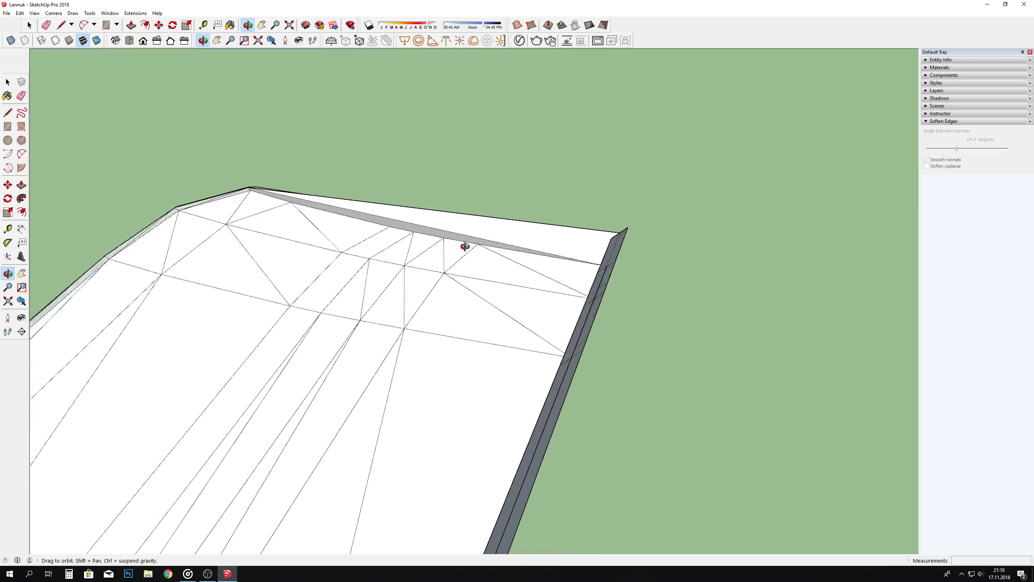
pyautogui.moveTo(465, 246)
pyautogui.mouseDown()
pyautogui.moveTo(580, 273)
pyautogui.moveTo(562, 247)
pyautogui.mouseUp()
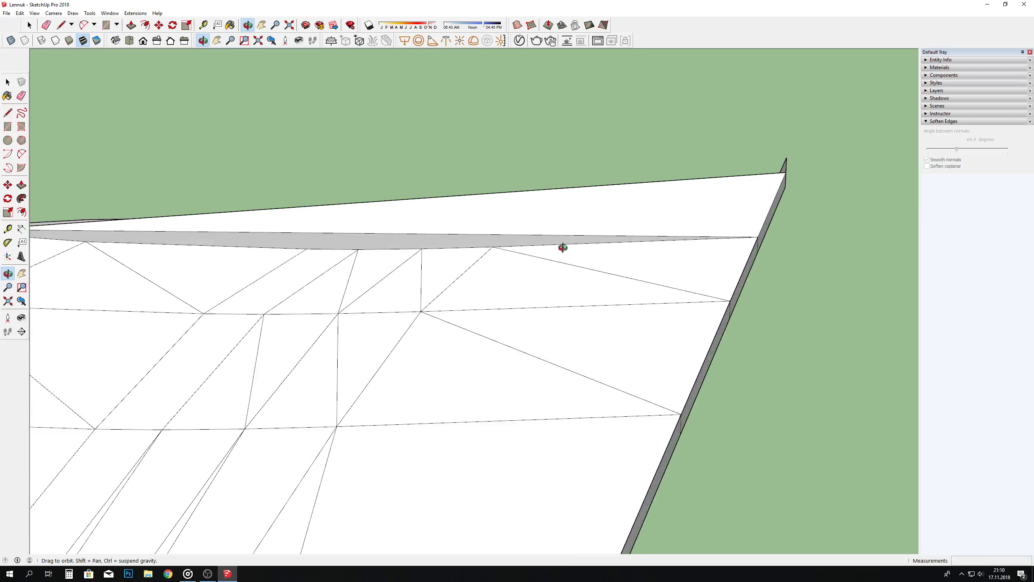
# Step: Draw edges from the fin edge endpoints to the corner, splitting the sliver faces
pyautogui.click(60, 26)
pyautogui.click(496, 245)
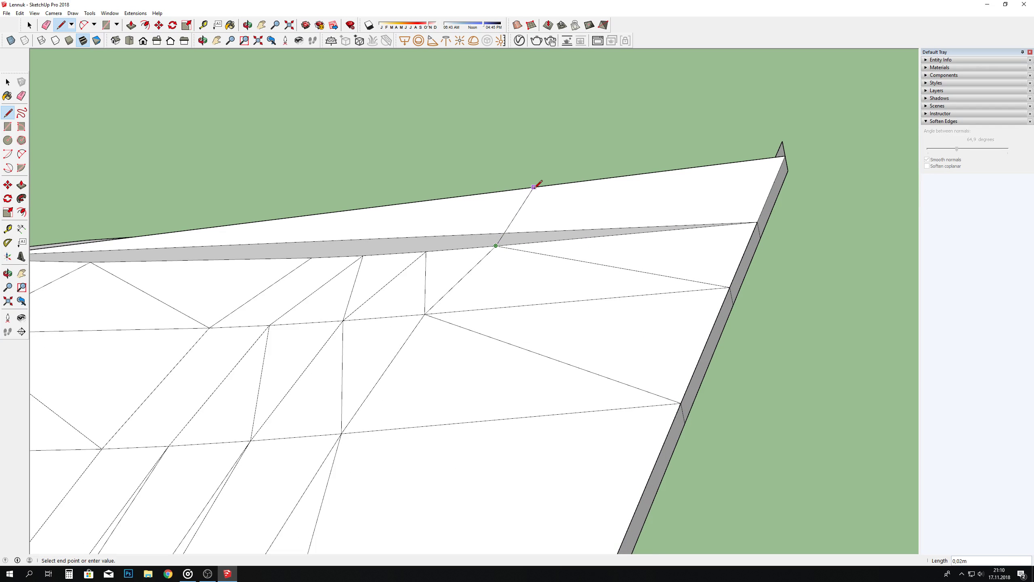
pyautogui.click(756, 222)
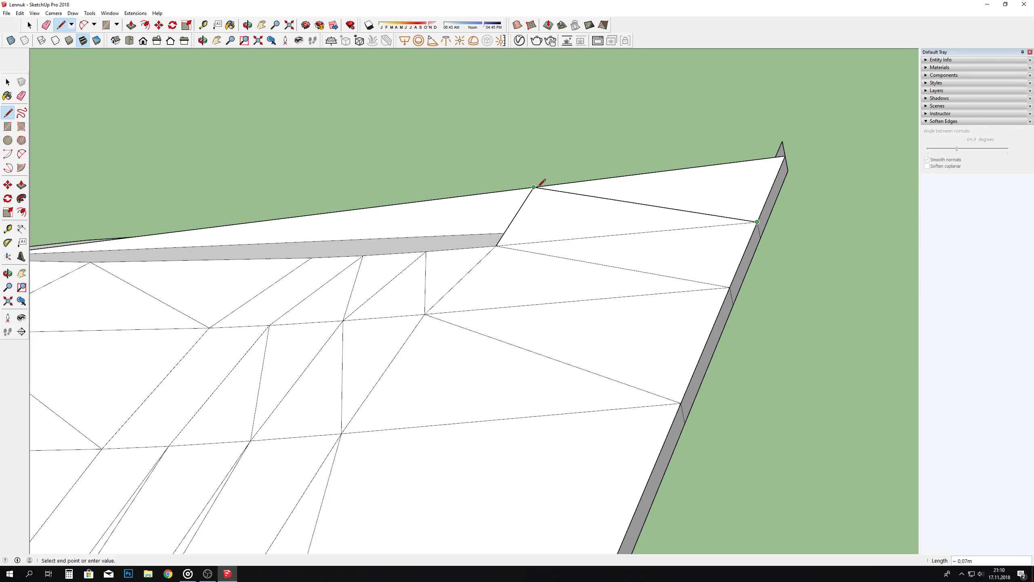
pyautogui.press('Escape')
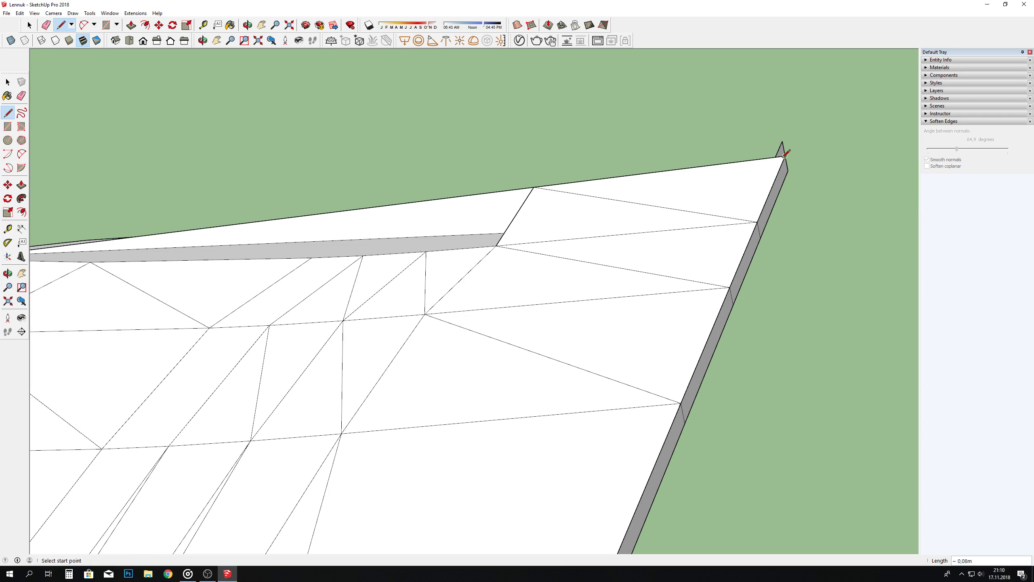
pyautogui.scroll(-3, 776, 165)
pyautogui.scroll(3, 574, 187)
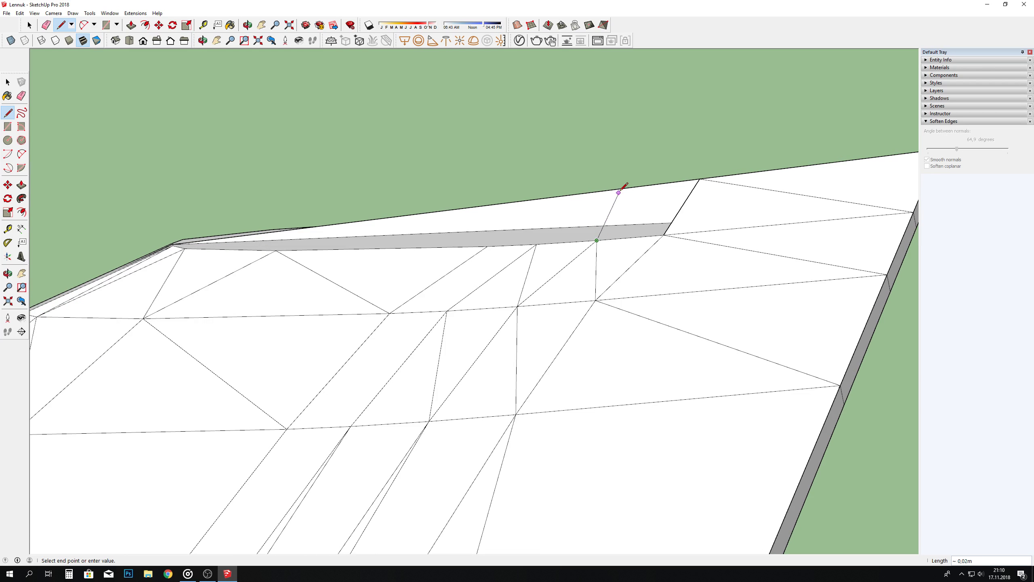
pyautogui.click(664, 234)
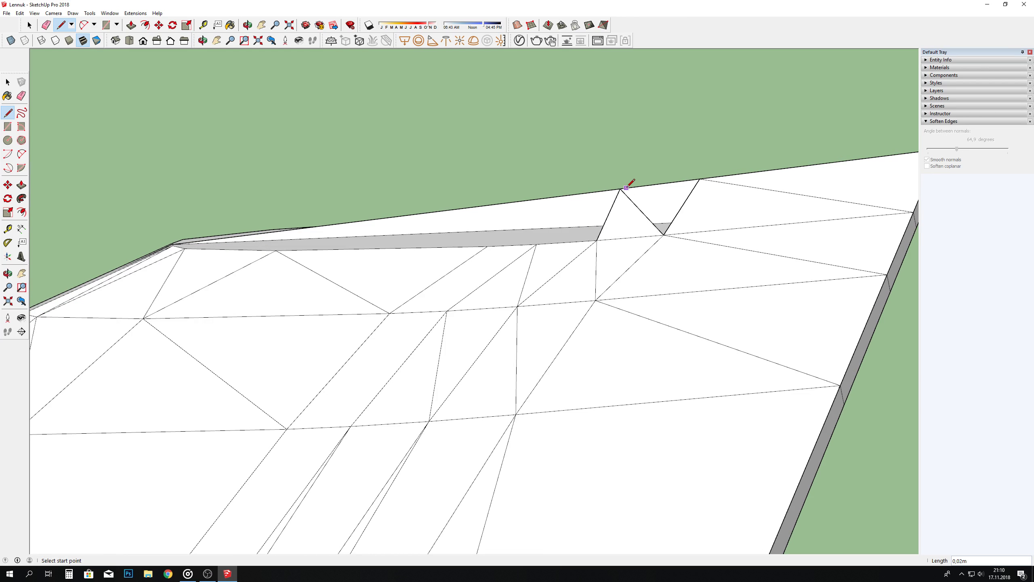
pyautogui.click(700, 178)
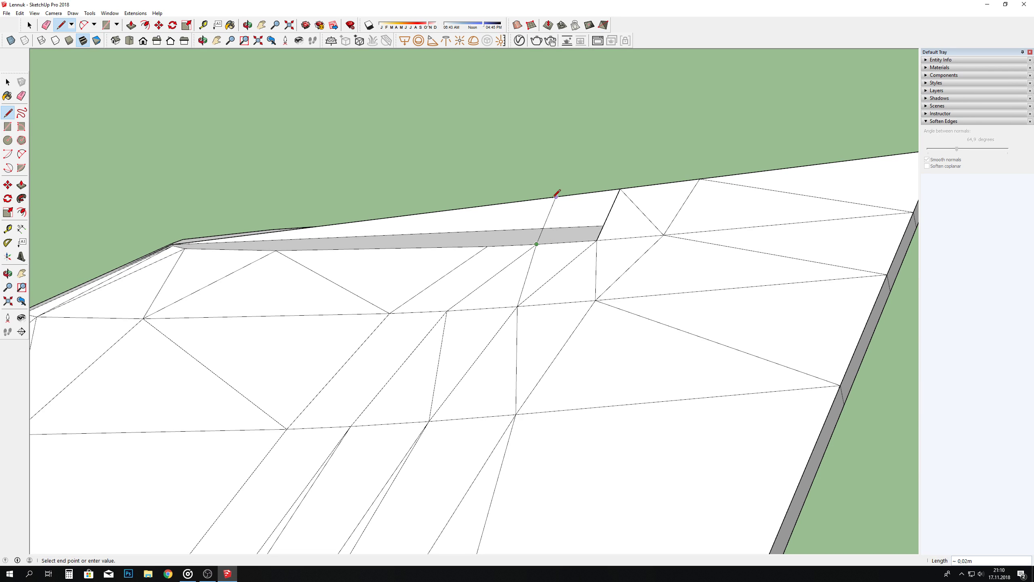
# Step: Draw more splitting edges along the fin edge and undo the stray notch edges
pyautogui.click(597, 240)
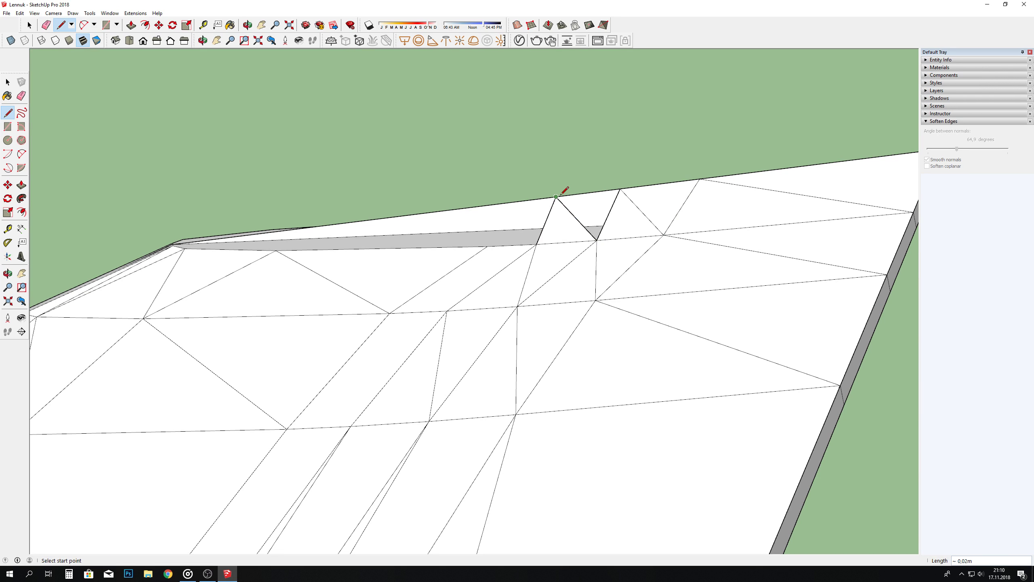
pyautogui.click(617, 192)
pyautogui.moveTo(613, 190); pyautogui.dragTo(549, 213, button='middle')
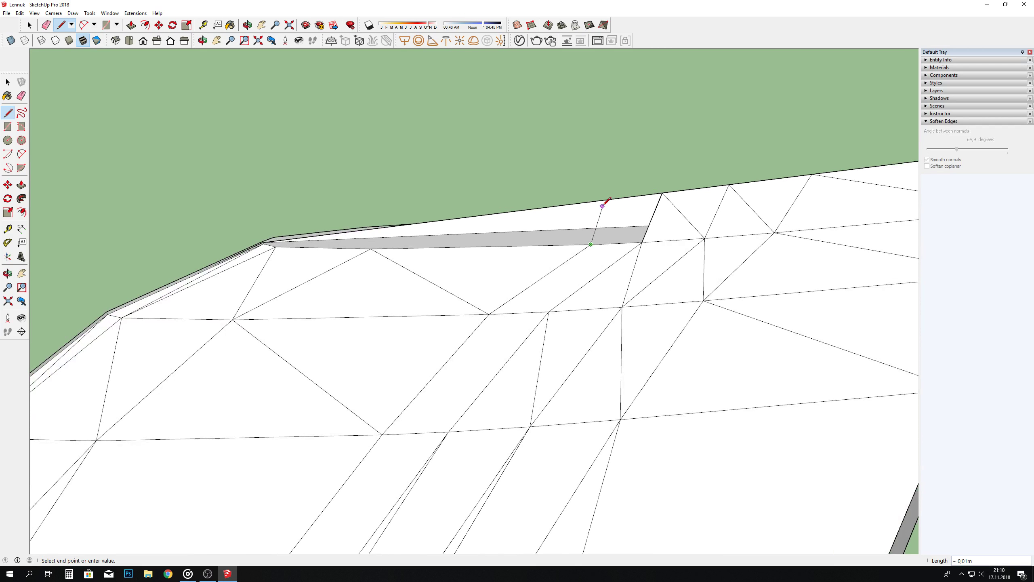
pyautogui.click(642, 243)
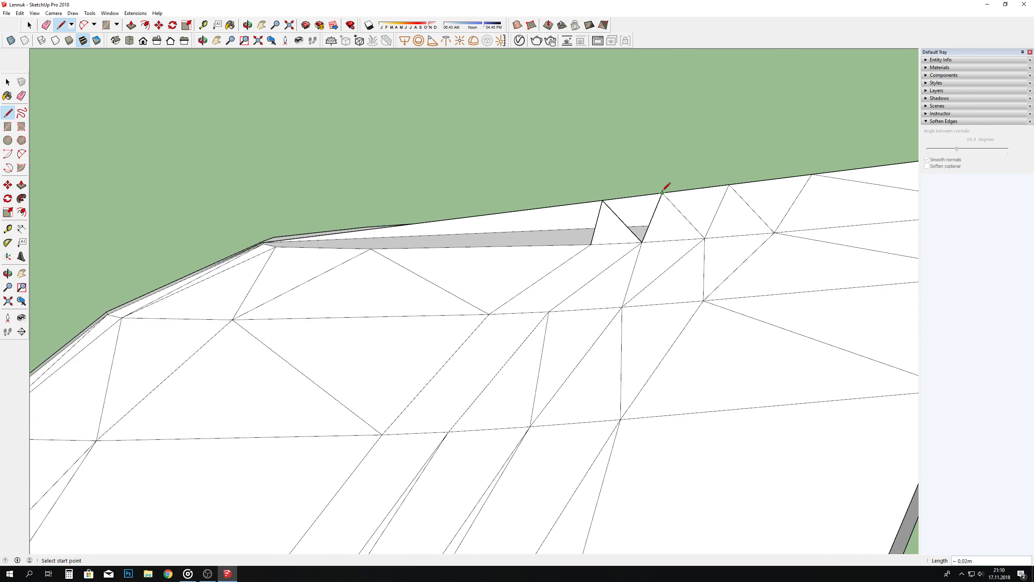
pyautogui.hotkey('ctrl', 'z')
pyautogui.moveTo(611, 192); pyautogui.dragTo(506, 221, button='middle')
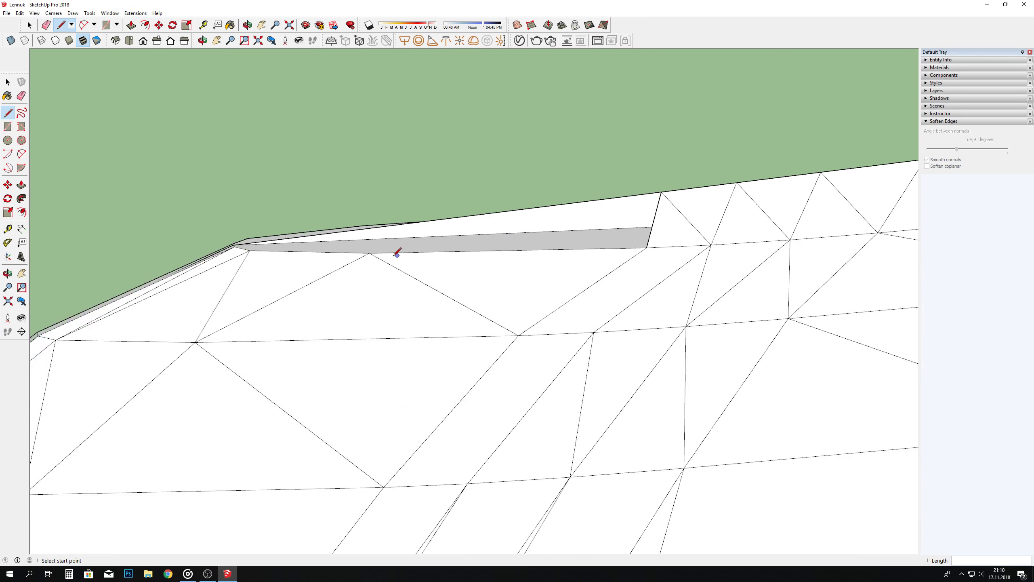
pyautogui.click(647, 248)
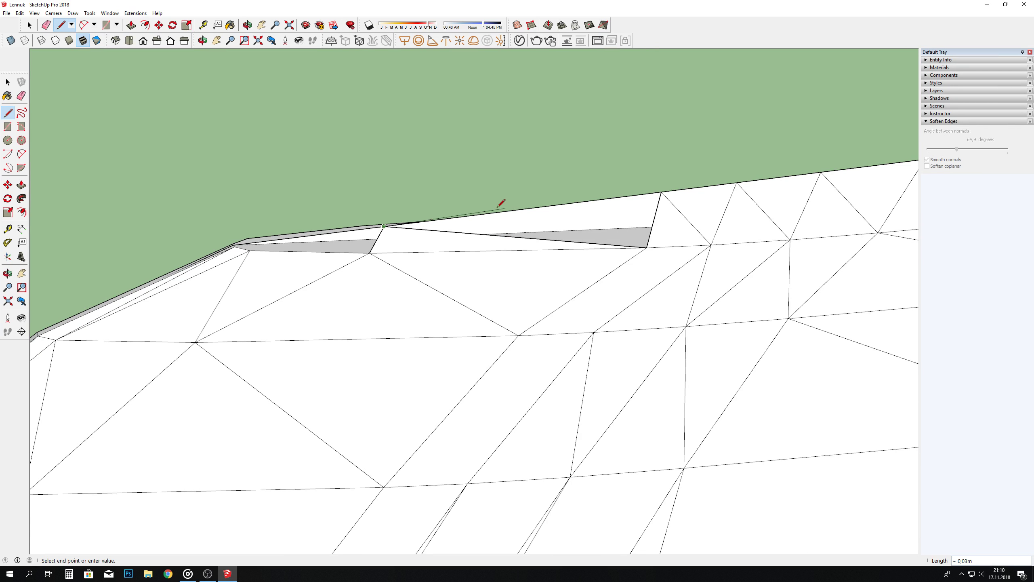
pyautogui.press('Escape')
pyautogui.hotkey('ctrl', 'z')
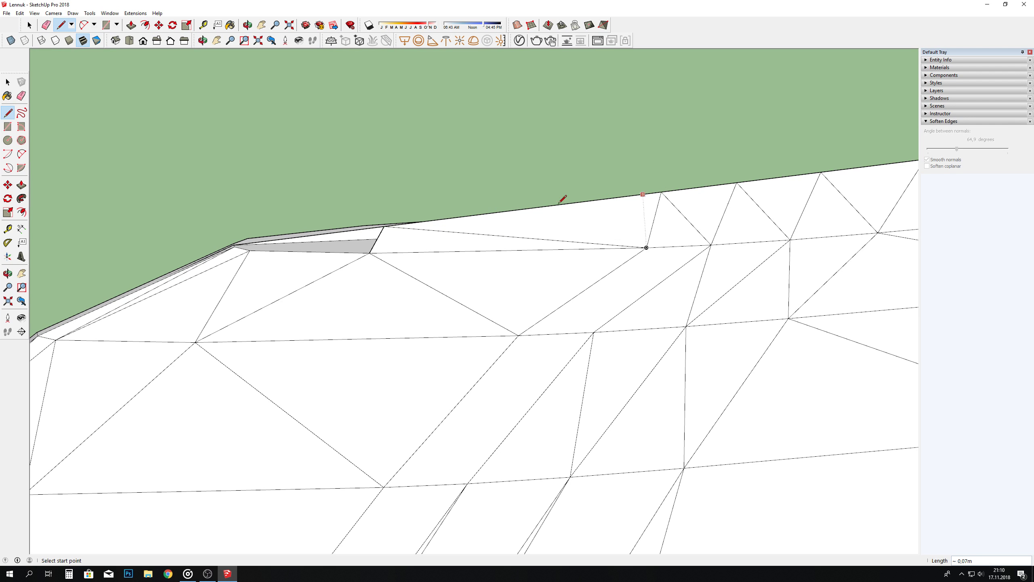
# Step: Draw an edge along the grey sliver on the fin's top edge
pyautogui.scroll(3, 294, 230)
pyautogui.scroll(2, 277, 237)
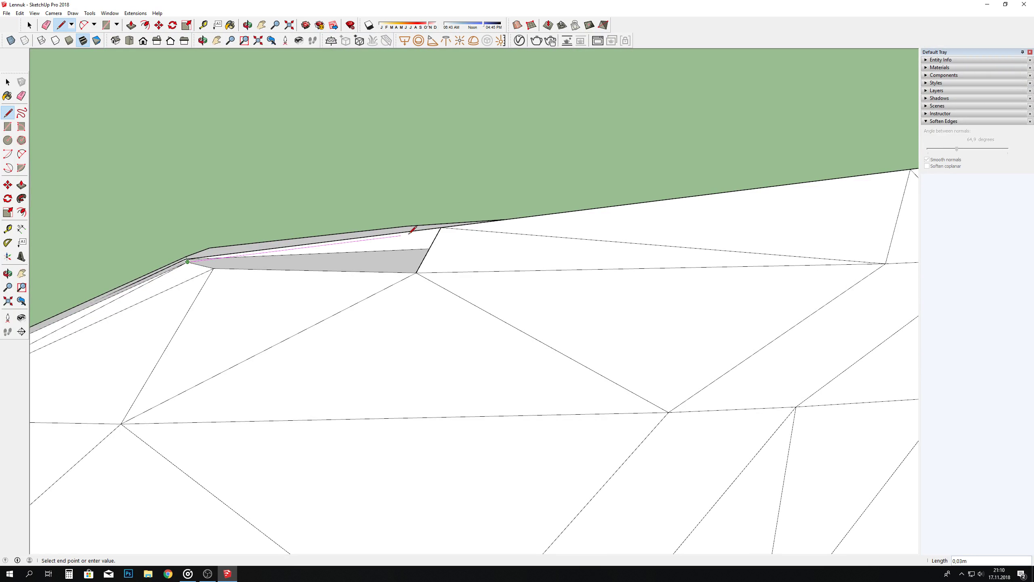
pyautogui.click(440, 229)
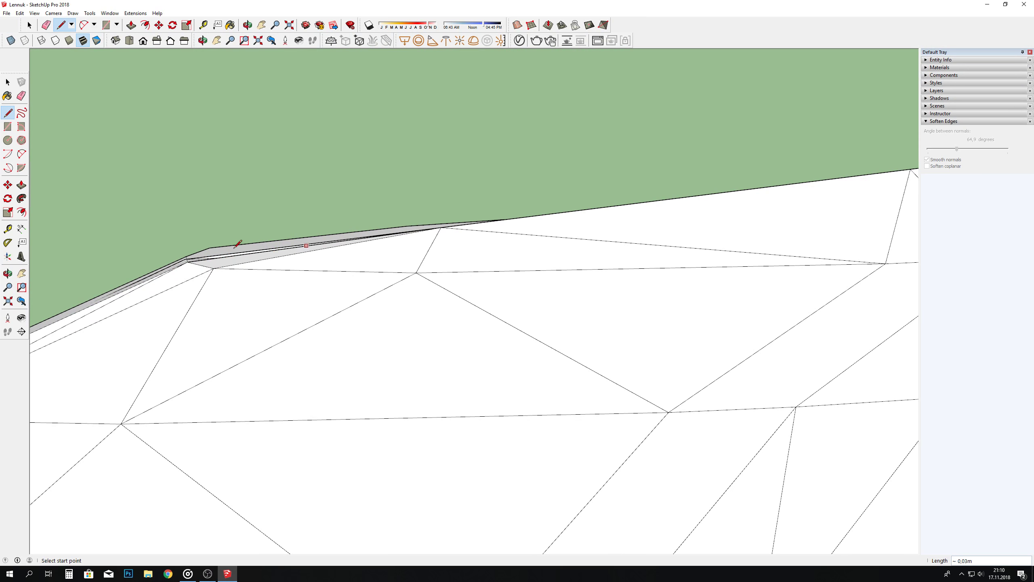
pyautogui.scroll(1, 188, 259)
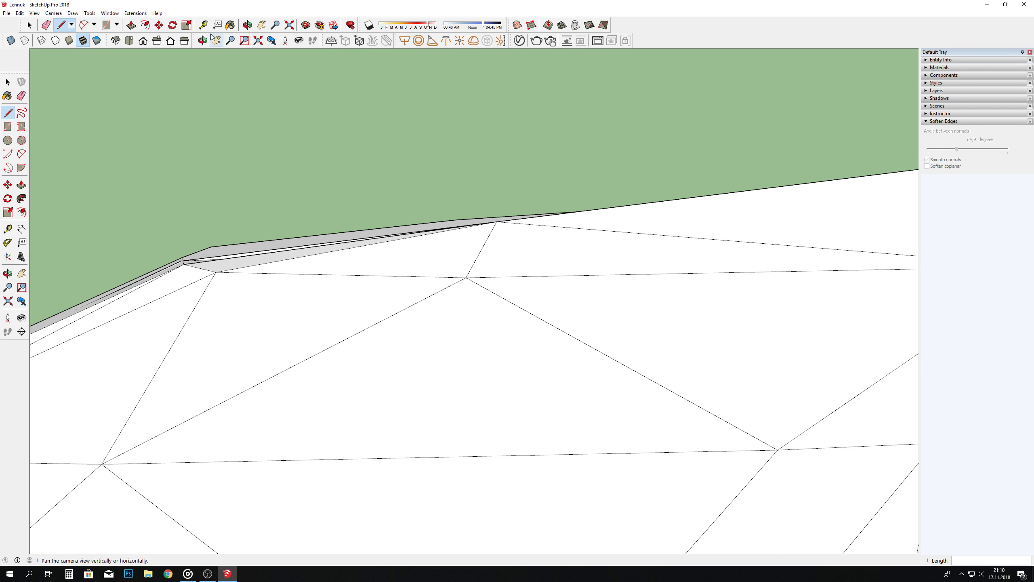
pyautogui.click(248, 25)
# Step: Draw an edge between the lower vertex and upper endpoint on the fin's side
pyautogui.moveTo(448, 261)
pyautogui.mouseDown()
pyautogui.moveTo(588, 273)
pyautogui.moveTo(575, 294)
pyautogui.mouseUp()
pyautogui.press('l')
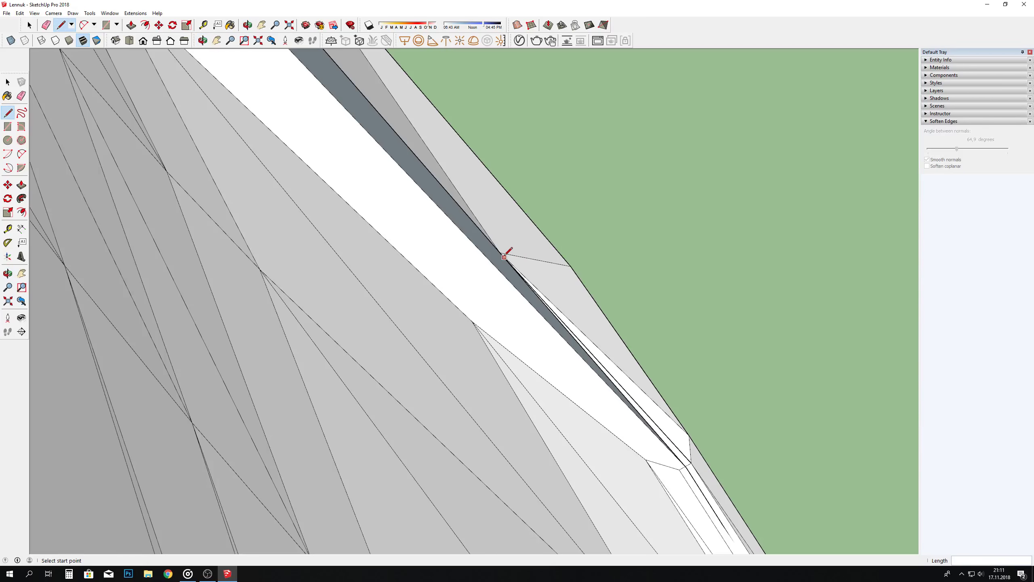
pyautogui.click(683, 466)
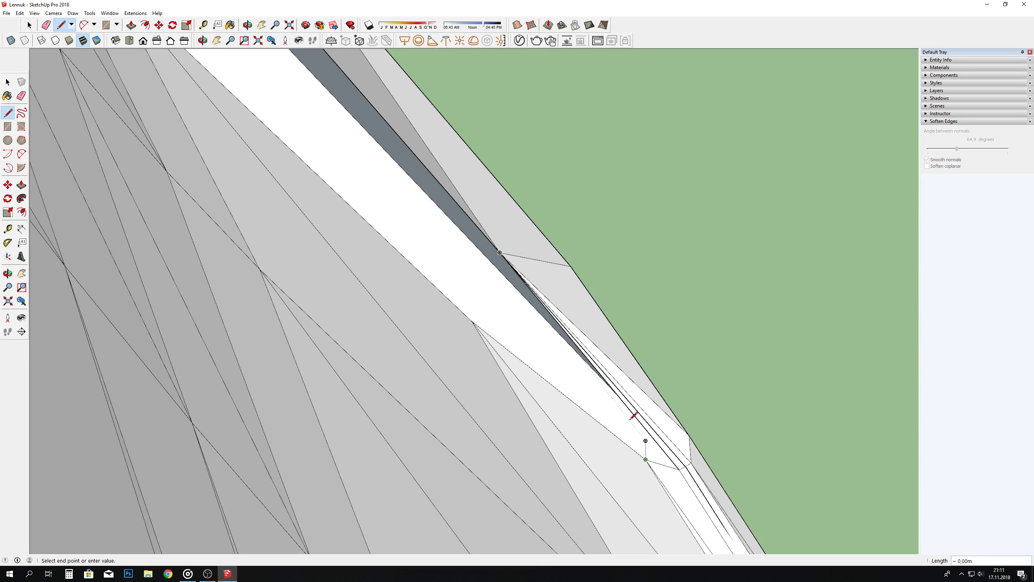
pyautogui.click(501, 252)
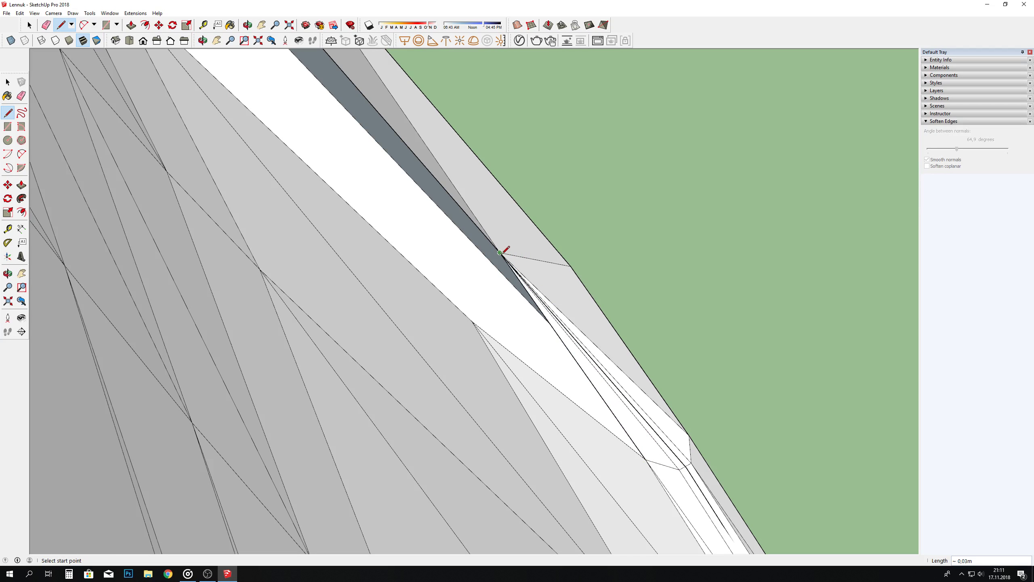
pyautogui.click(467, 317)
pyautogui.moveTo(467, 317)
pyautogui.mouseDown(button='middle')
pyautogui.moveTo(526, 330)
pyautogui.moveTo(428, 135)
pyautogui.mouseUp(button='middle')
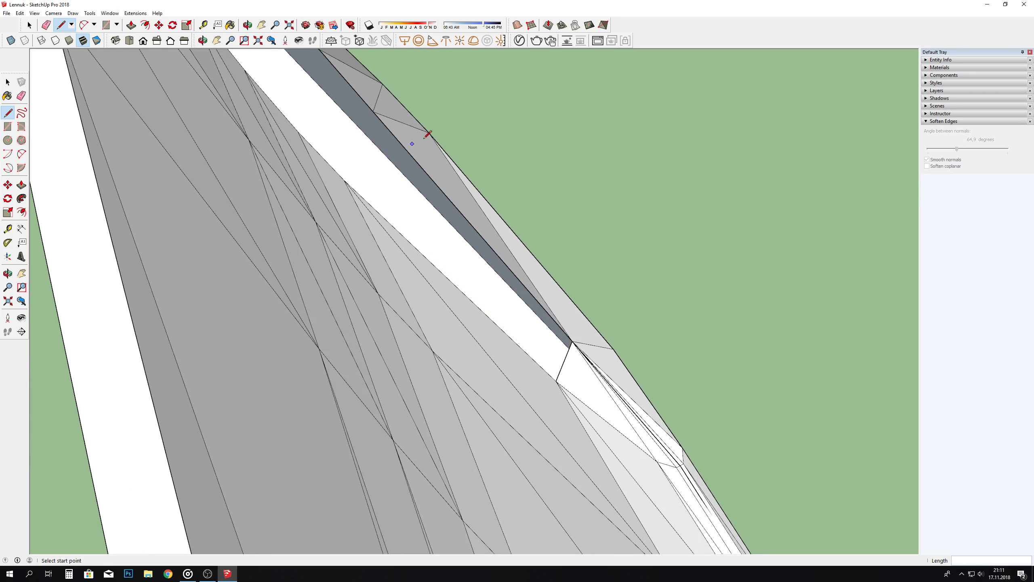
pyautogui.click(248, 25)
pyautogui.moveTo(448, 306)
pyautogui.mouseDown()
pyautogui.moveTo(358, 197)
pyautogui.moveTo(332, 254)
pyautogui.moveTo(258, 163)
pyautogui.mouseUp()
# Step: Draw an edge splitting the dark face near the fin tip, cancelling a stray line
pyautogui.press('l')
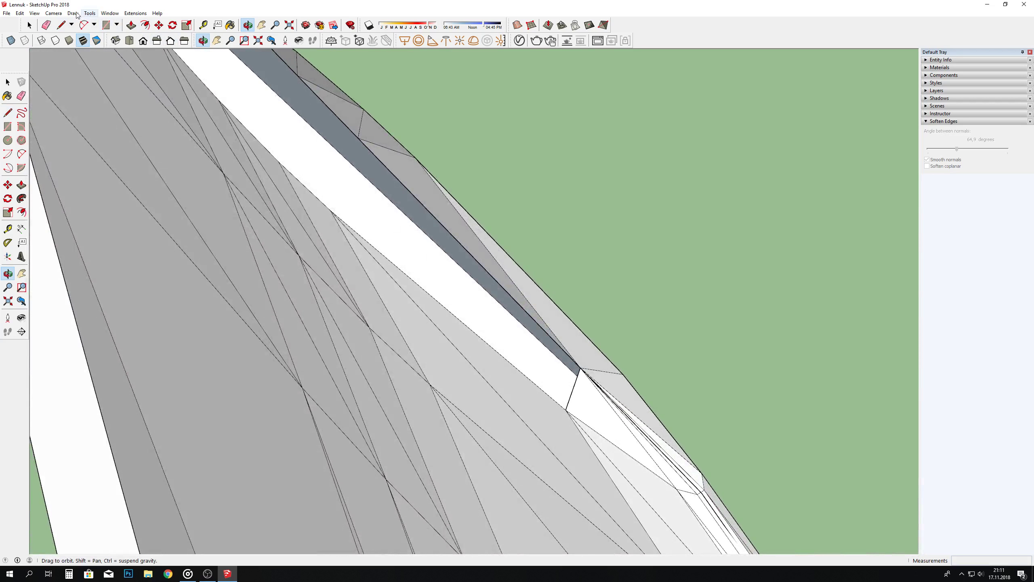
pyautogui.click(358, 137)
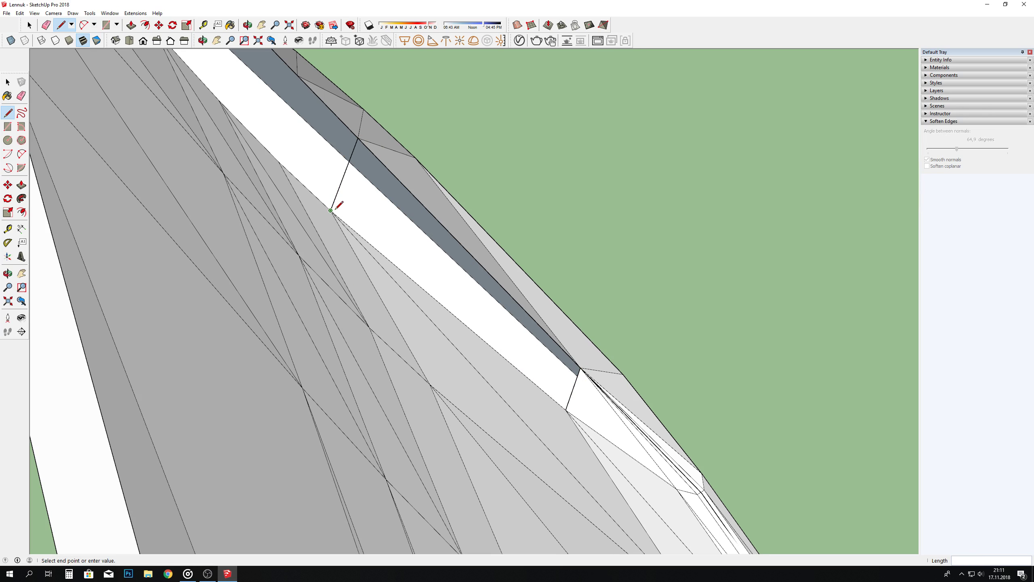
pyautogui.press('Escape')
pyautogui.moveTo(589, 366); pyautogui.dragTo(395, 223, button='middle')
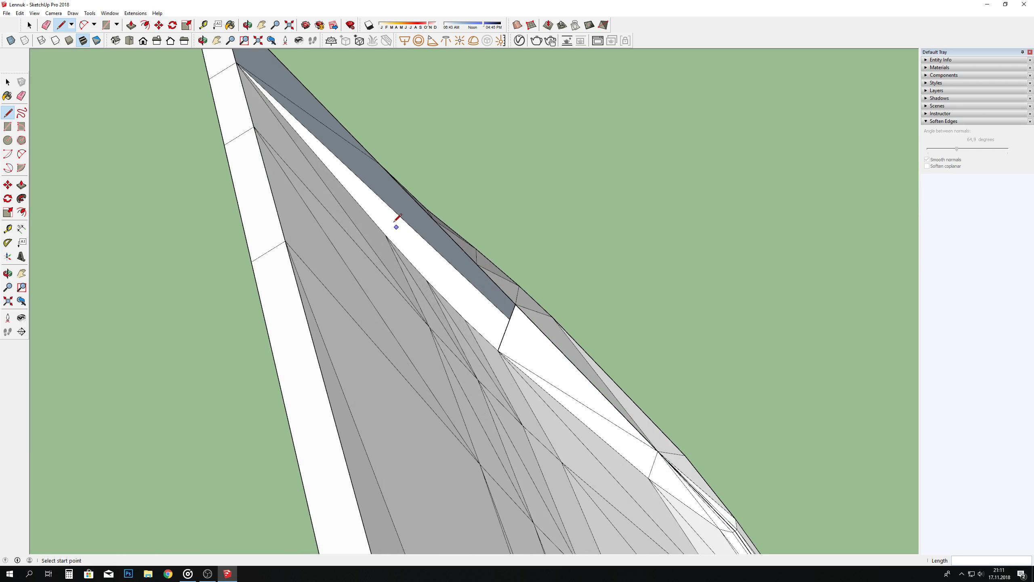
pyautogui.scroll(2, 397, 220)
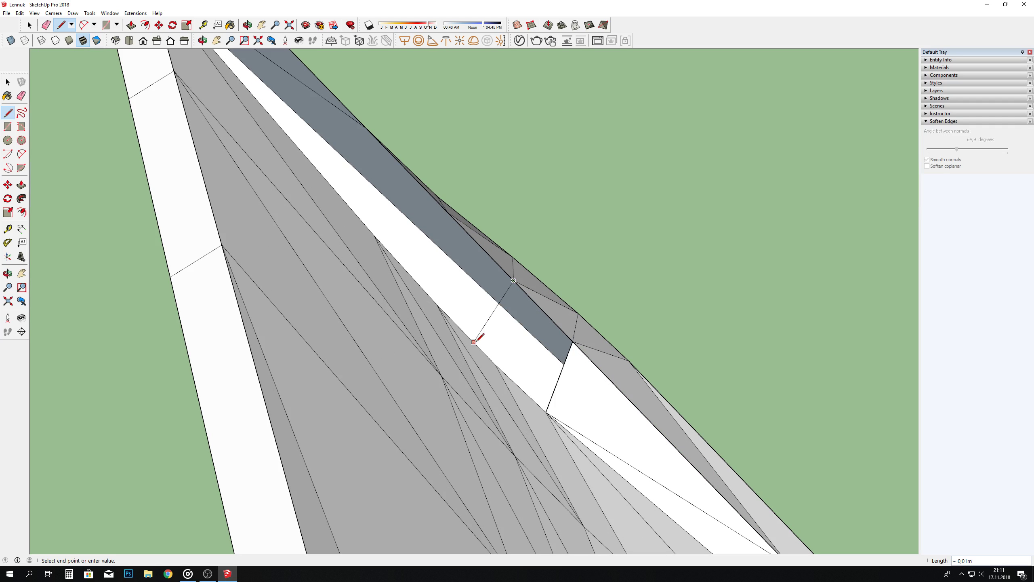
pyautogui.click(573, 341)
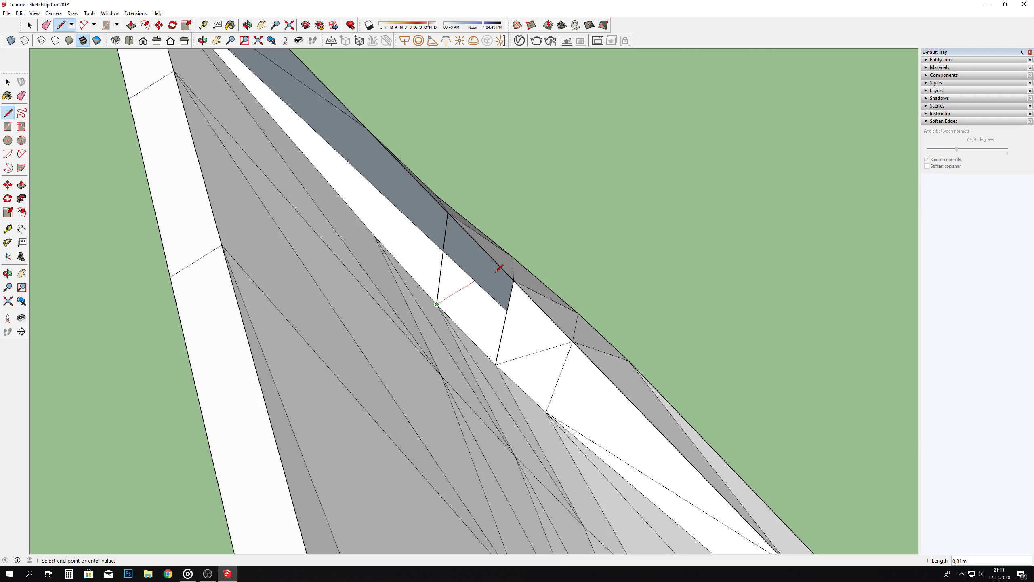
pyautogui.click(497, 271)
pyautogui.moveTo(522, 342); pyautogui.dragTo(277, 36, button='middle')
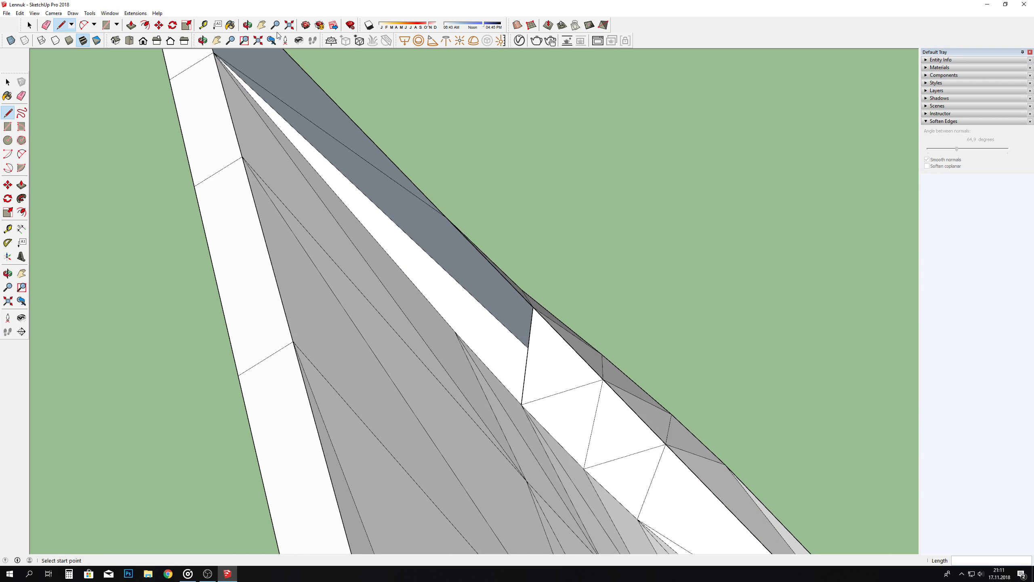
pyautogui.click(248, 26)
pyautogui.moveTo(269, 176)
pyautogui.mouseDown()
pyautogui.moveTo(494, 232)
pyautogui.moveTo(164, 81)
pyautogui.mouseUp()
# Step: Draw an edge from the lower vertex up the face, closing another sliver gap
pyautogui.click(60, 25)
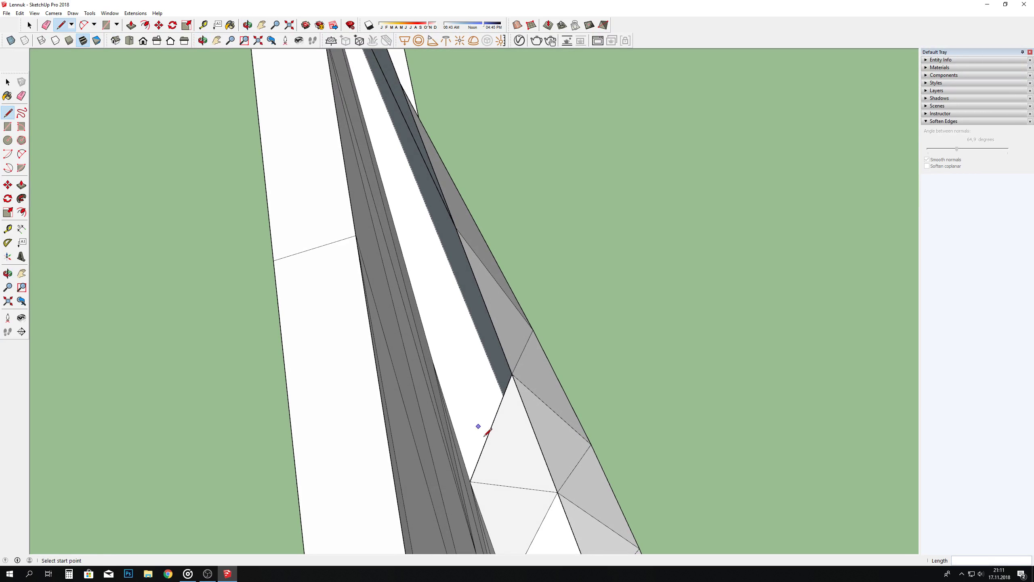
pyautogui.click(470, 482)
pyautogui.click(457, 232)
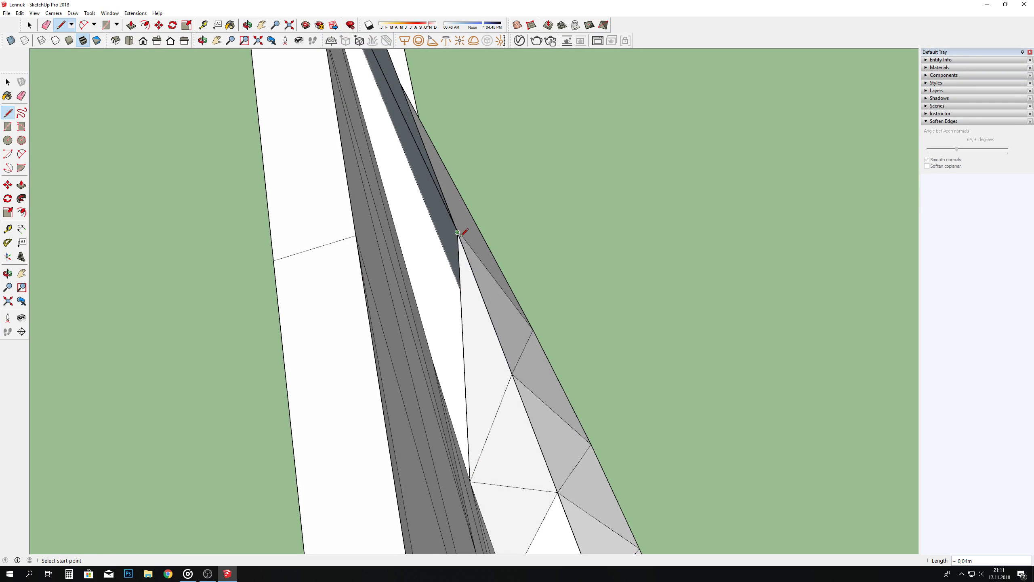
pyautogui.click(457, 232)
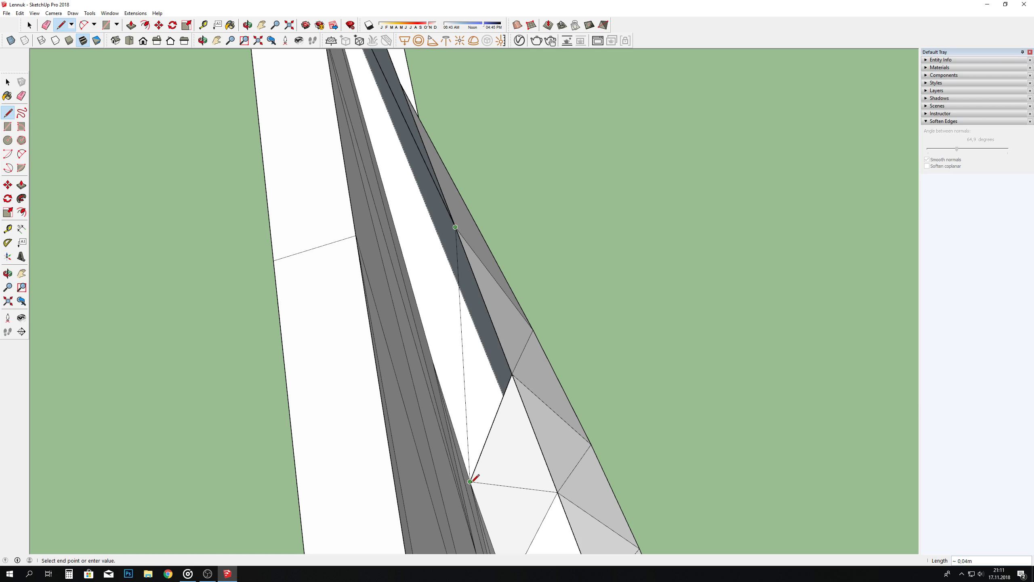
pyautogui.press('Escape')
pyautogui.click(248, 25)
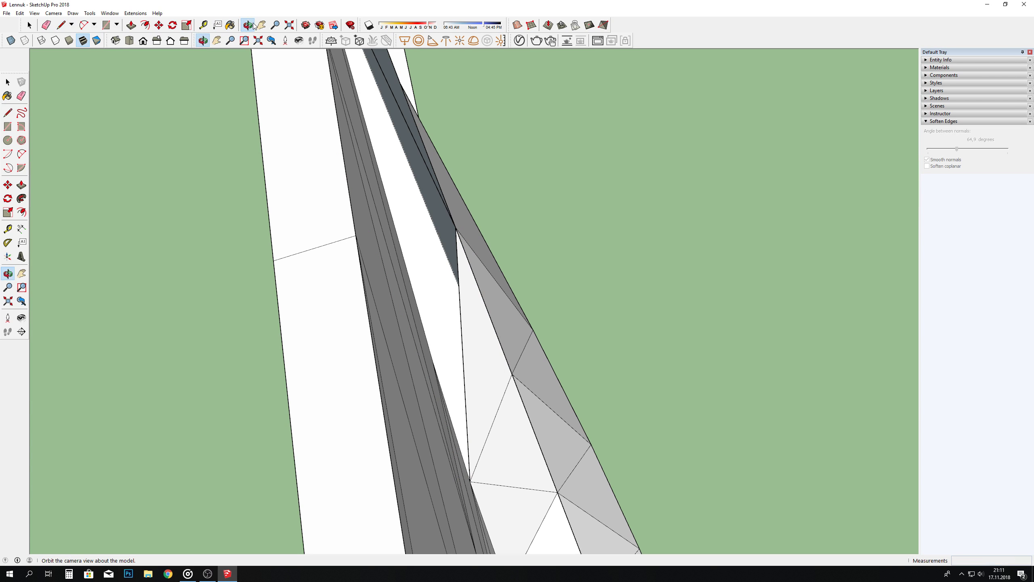
pyautogui.moveTo(393, 351)
pyautogui.mouseDown()
pyautogui.moveTo(452, 334)
pyautogui.moveTo(517, 176)
pyautogui.moveTo(438, 390)
pyautogui.moveTo(511, 374)
pyautogui.moveTo(359, 361)
pyautogui.moveTo(402, 362)
pyautogui.moveTo(489, 340)
pyautogui.moveTo(550, 381)
pyautogui.moveTo(530, 367)
pyautogui.mouseUp()
pyautogui.click(61, 25)
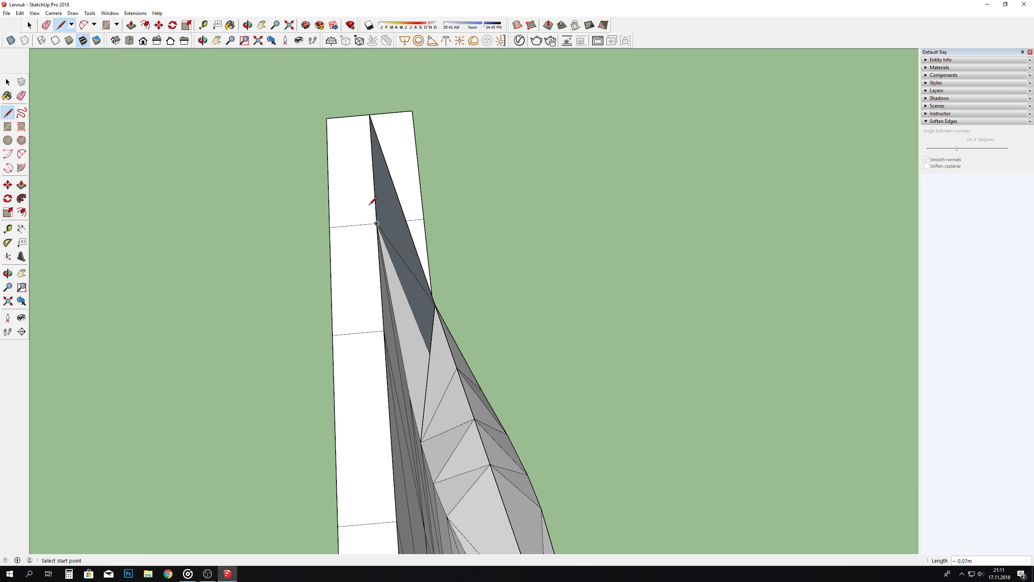
# Step: Finish the new edge at the fin-tip vertex and orbit around the tail fin
pyautogui.click(435, 303)
pyautogui.moveTo(401, 336); pyautogui.dragTo(403, 336, button='middle')
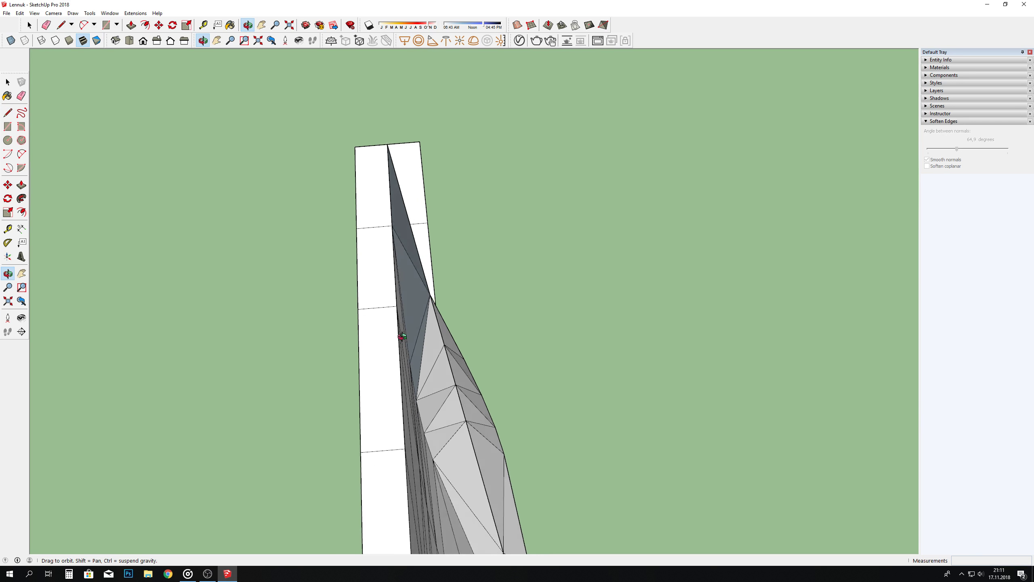
pyautogui.moveTo(402, 336)
pyautogui.mouseDown()
pyautogui.moveTo(302, 419)
pyautogui.moveTo(381, 308)
pyautogui.moveTo(707, 337)
pyautogui.moveTo(584, 348)
pyautogui.moveTo(596, 339)
pyautogui.moveTo(450, 261)
pyautogui.moveTo(449, 324)
pyautogui.moveTo(808, 427)
pyautogui.moveTo(330, 300)
pyautogui.mouseUp()
# Step: Select the fin's top triangular face, check its context menu, then orbit to the other side
pyautogui.click(29, 25)
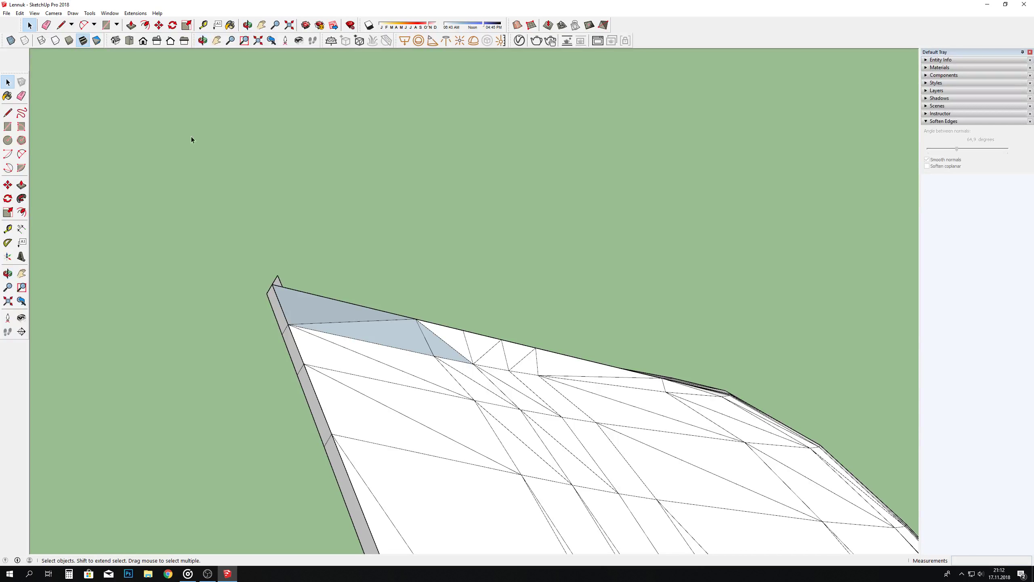
pyautogui.click(391, 330)
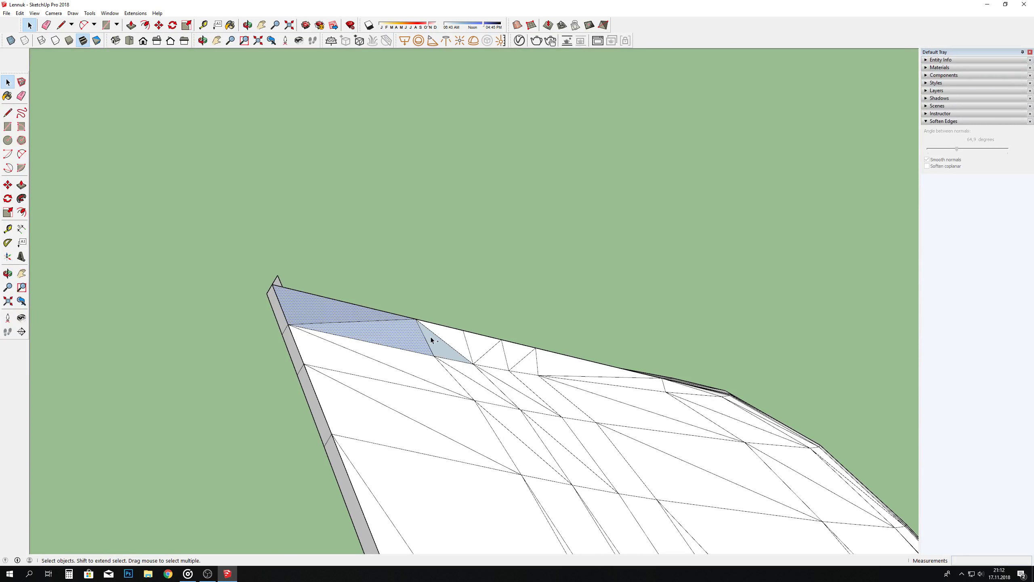
pyautogui.rightClick(409, 336)
pyautogui.click(437, 424)
pyautogui.click(447, 289)
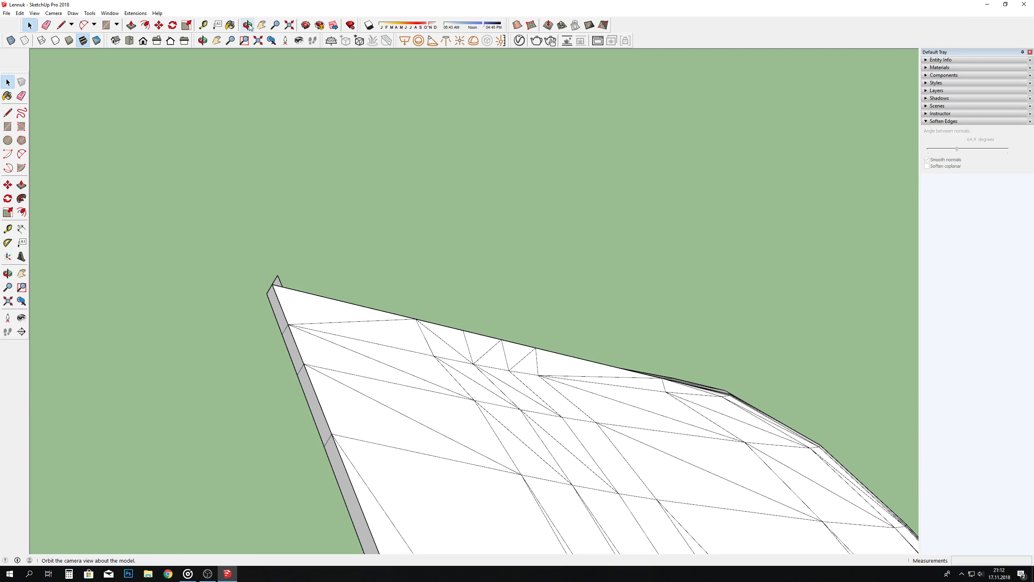
pyautogui.click(247, 26)
pyautogui.moveTo(309, 228)
pyautogui.mouseDown()
pyautogui.moveTo(293, 287)
pyautogui.moveTo(370, 303)
pyautogui.moveTo(542, 282)
pyautogui.moveTo(572, 253)
pyautogui.mouseUp()
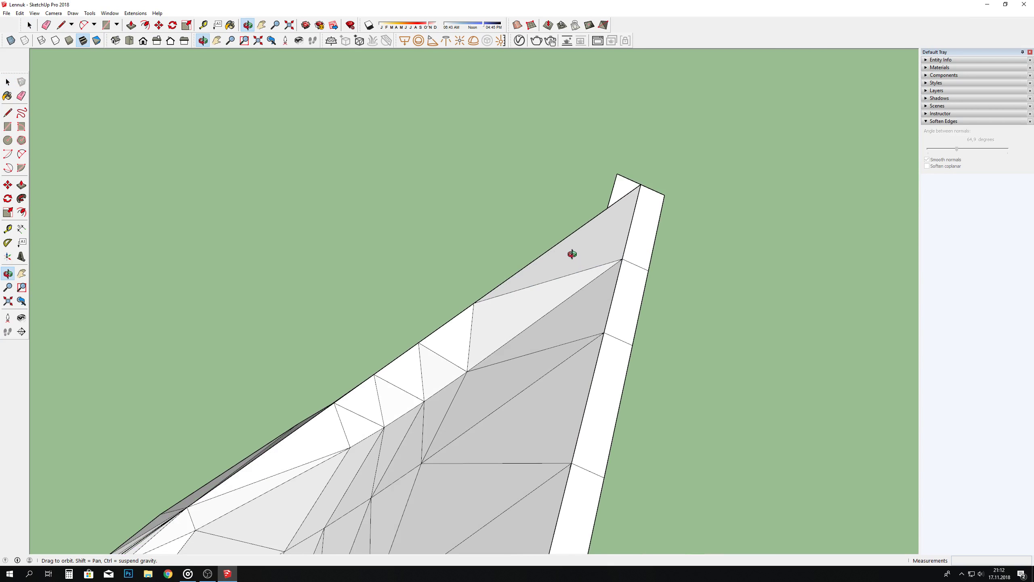
# Step: Select the fin group to check it, zoom briefly, then deselect it
pyautogui.click(29, 25)
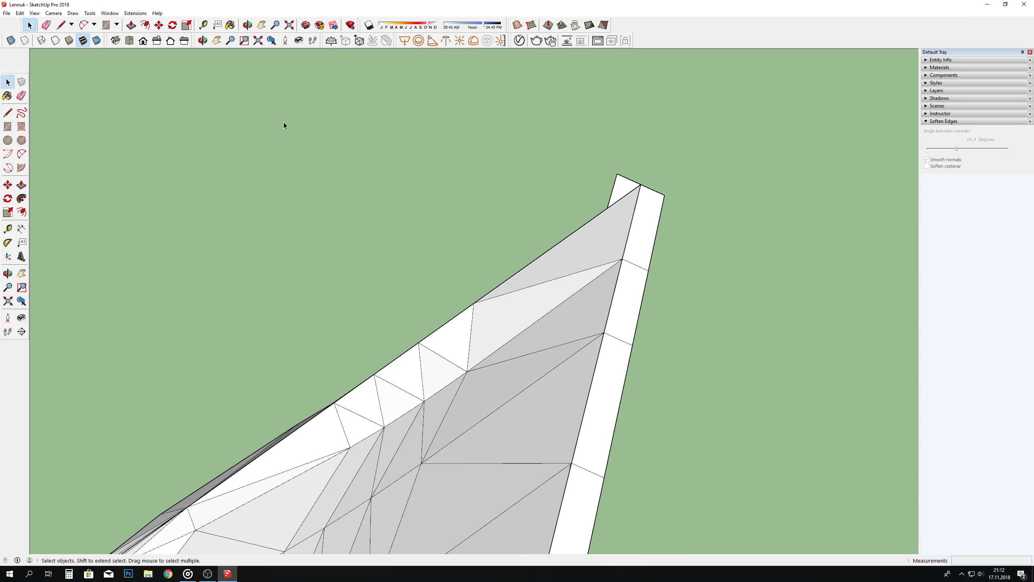
pyautogui.click(587, 248)
pyautogui.scroll(1, 583, 277)
pyautogui.scroll(-10, 623, 183)
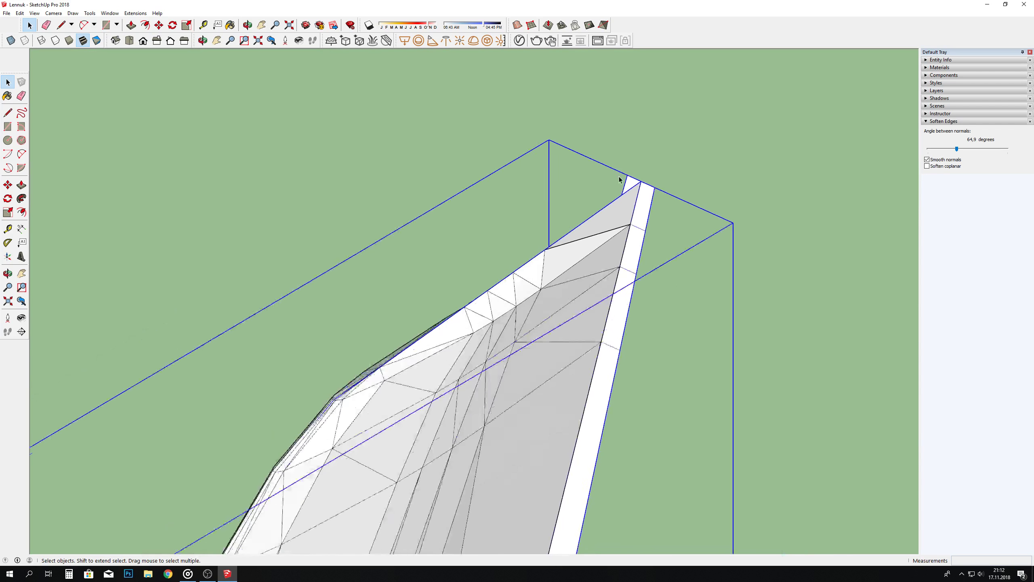
pyautogui.click(605, 138)
# Step: Draw a closing edge from the wedge-edge vertex to the fin tip, then orbit to its top
pyautogui.scroll(2, 605, 138)
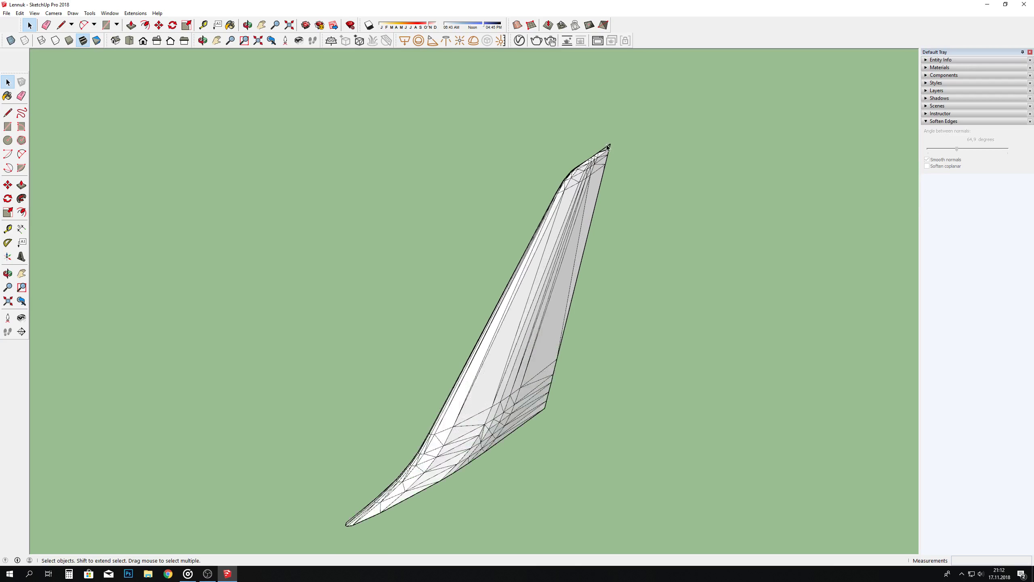
pyautogui.scroll(3, 613, 145)
pyautogui.scroll(3, 592, 150)
pyautogui.scroll(2, 592, 150)
pyautogui.click(61, 25)
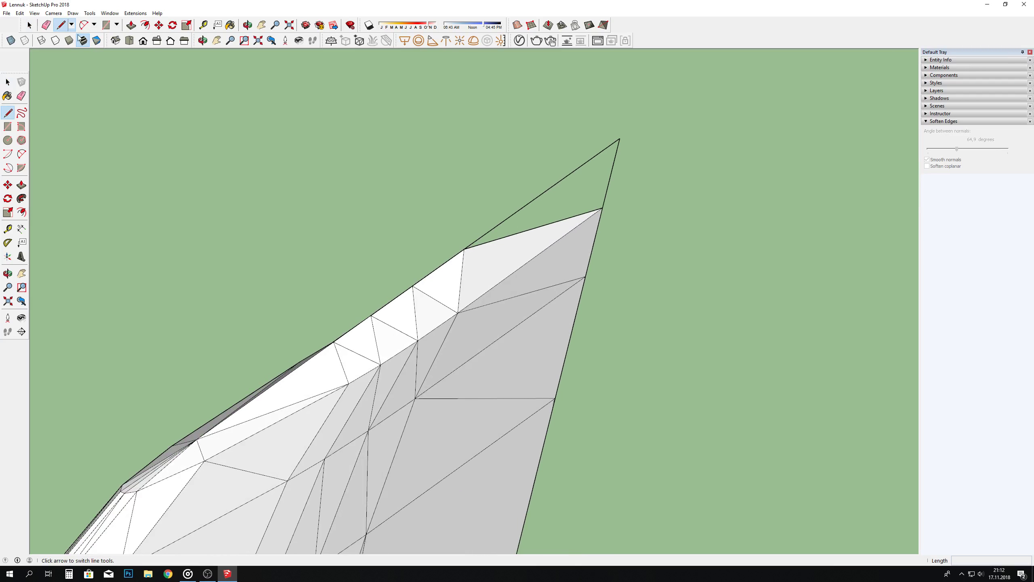
pyautogui.scroll(1, 558, 218)
pyautogui.click(445, 254)
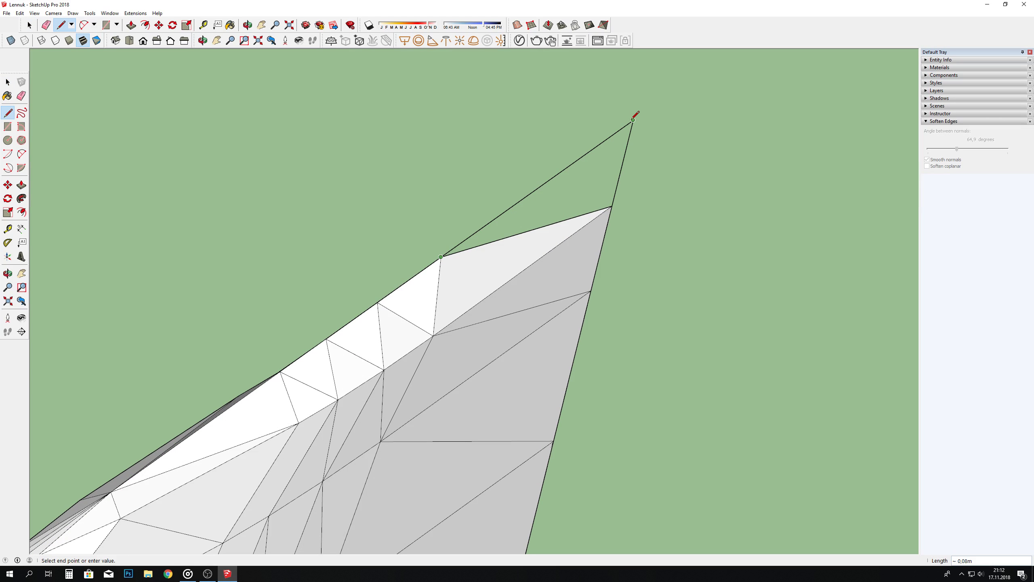
pyautogui.click(634, 119)
pyautogui.click(248, 25)
pyautogui.moveTo(444, 126)
pyautogui.mouseDown()
pyautogui.moveTo(480, 249)
pyautogui.moveTo(365, 240)
pyautogui.moveTo(358, 253)
pyautogui.mouseUp()
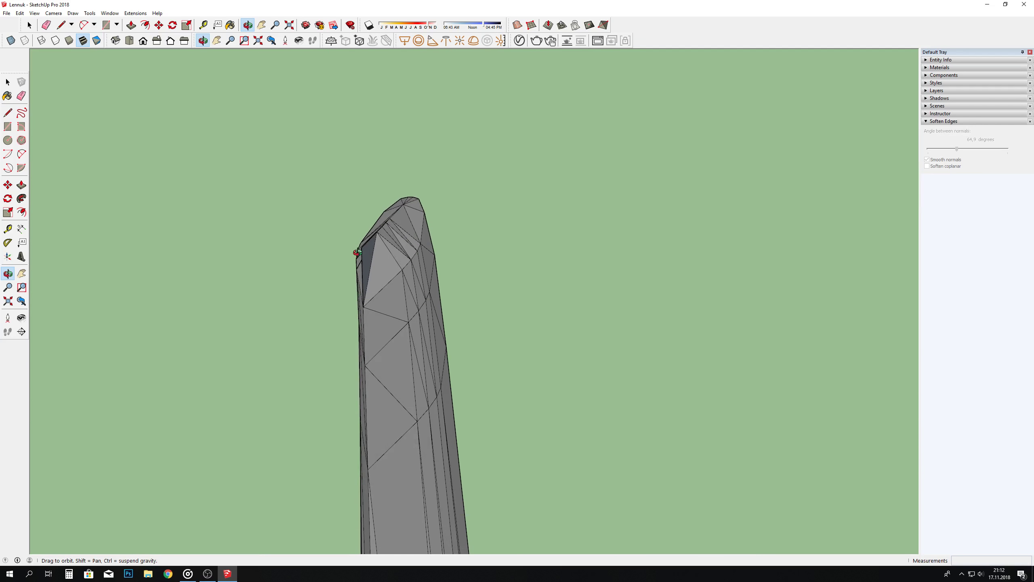
pyautogui.scroll(2, 357, 253)
pyautogui.scroll(3, 365, 259)
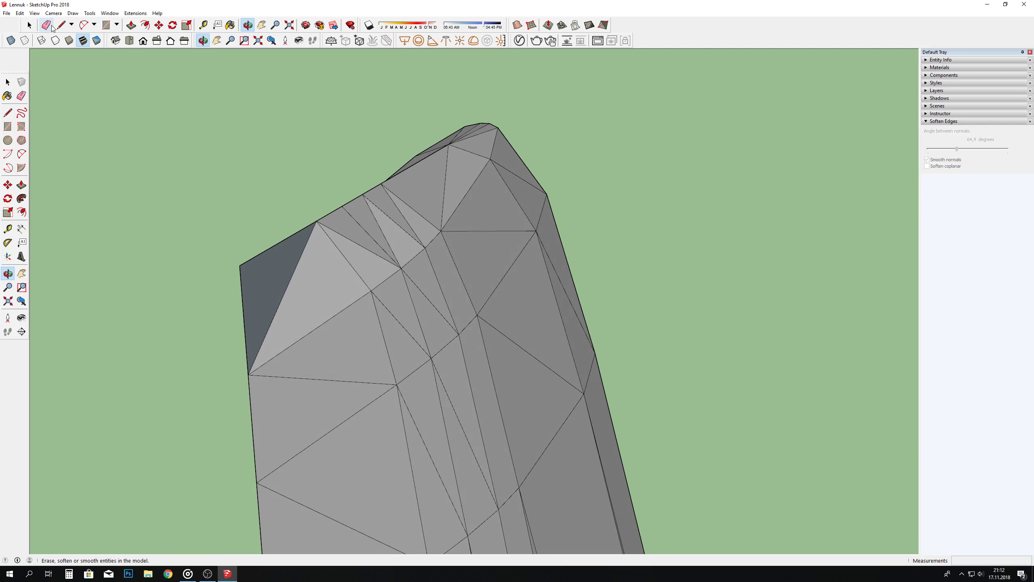
# Step: Erase the stray edge at the fin top and draw a line that fills the gap
pyautogui.click(61, 25)
pyautogui.click(46, 25)
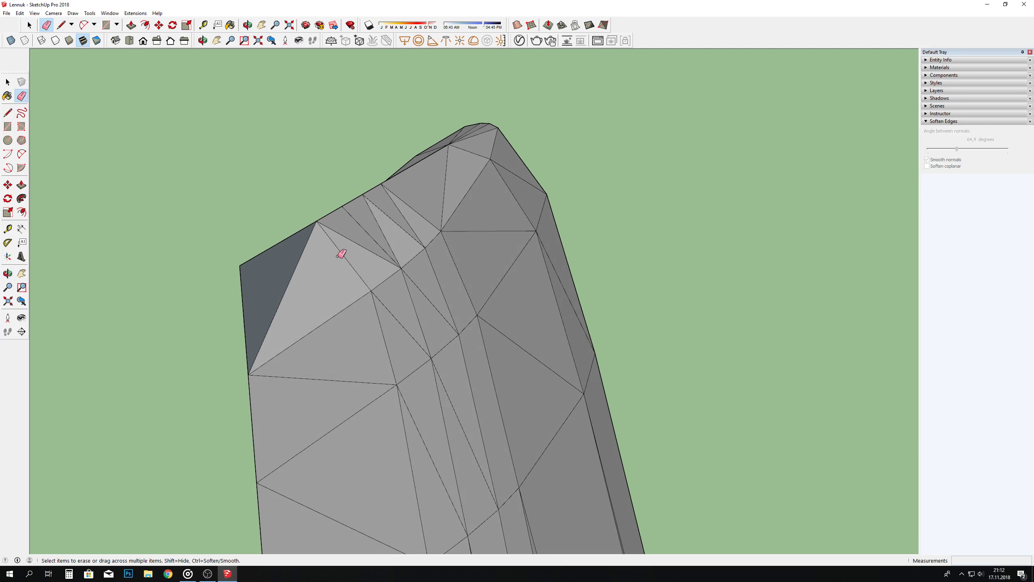
pyautogui.click(294, 257)
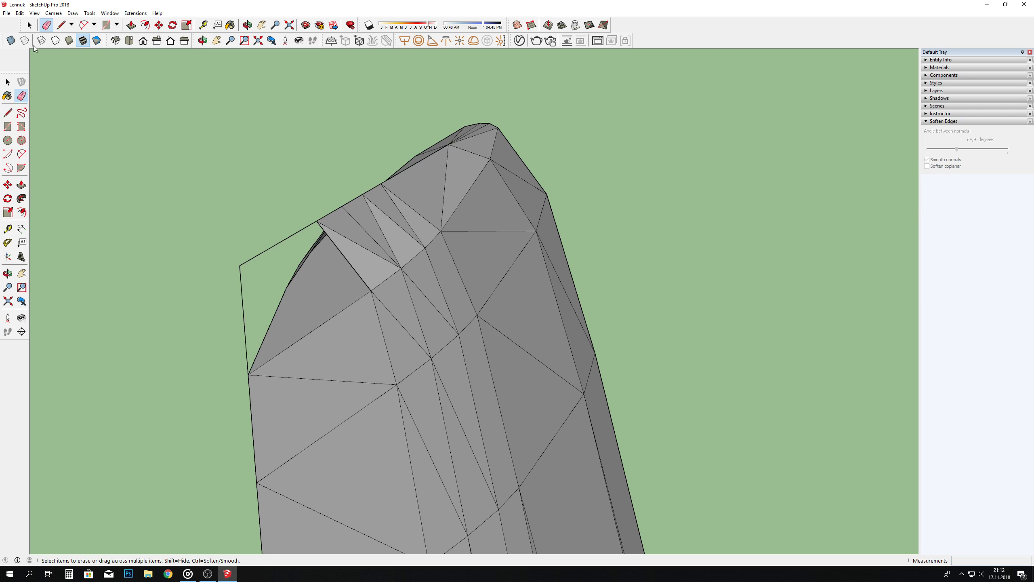
pyautogui.click(61, 25)
pyautogui.click(240, 265)
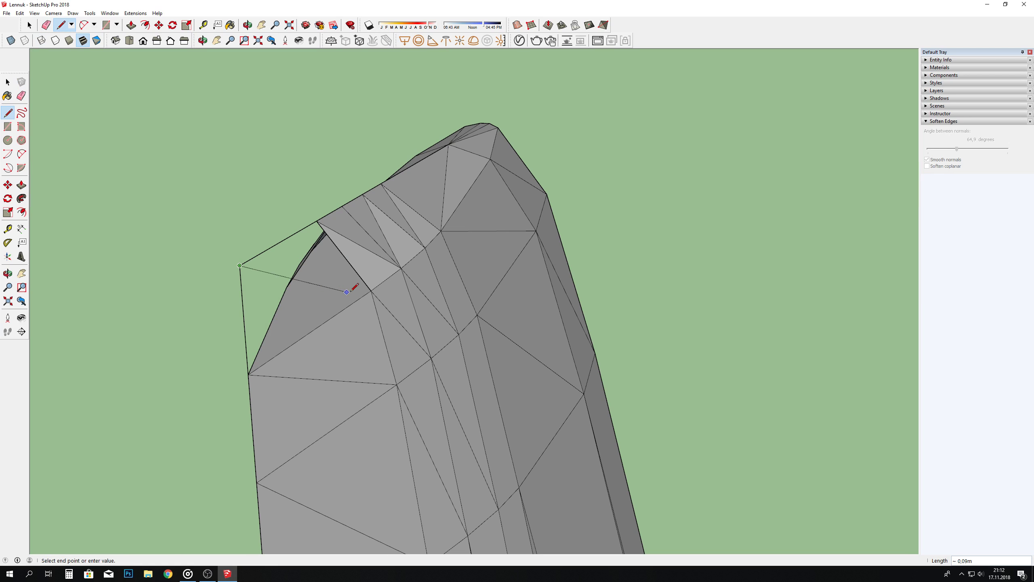
pyautogui.click(371, 290)
# Step: Add another closing edge on the fin top and orbit out to view the whole fin
pyautogui.press('o')
pyautogui.moveTo(300, 169)
pyautogui.mouseDown()
pyautogui.moveTo(420, 211)
pyautogui.moveTo(261, 141)
pyautogui.mouseUp()
pyautogui.press('l')
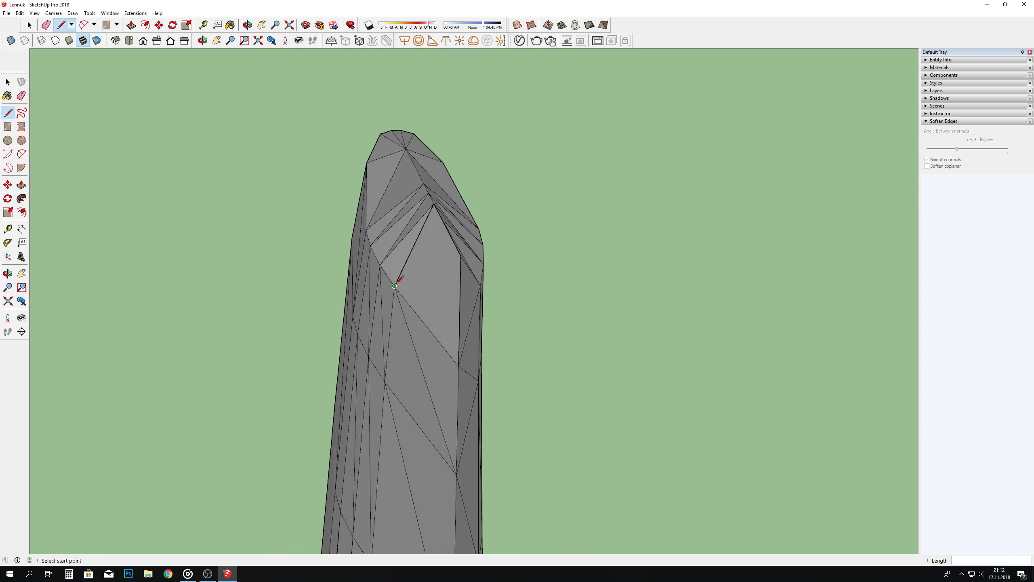
pyautogui.click(460, 256)
pyautogui.click(247, 25)
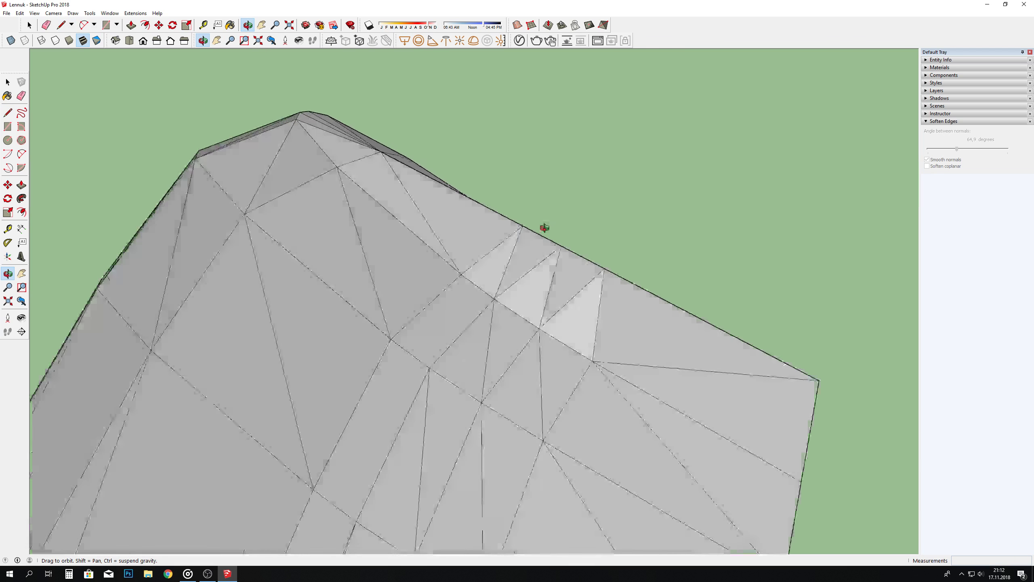
pyautogui.moveTo(545, 227); pyautogui.dragTo(625, 241)
pyautogui.scroll(-5, 628, 235)
pyautogui.scroll(-4, 628, 236)
pyautogui.scroll(-2, 577, 326)
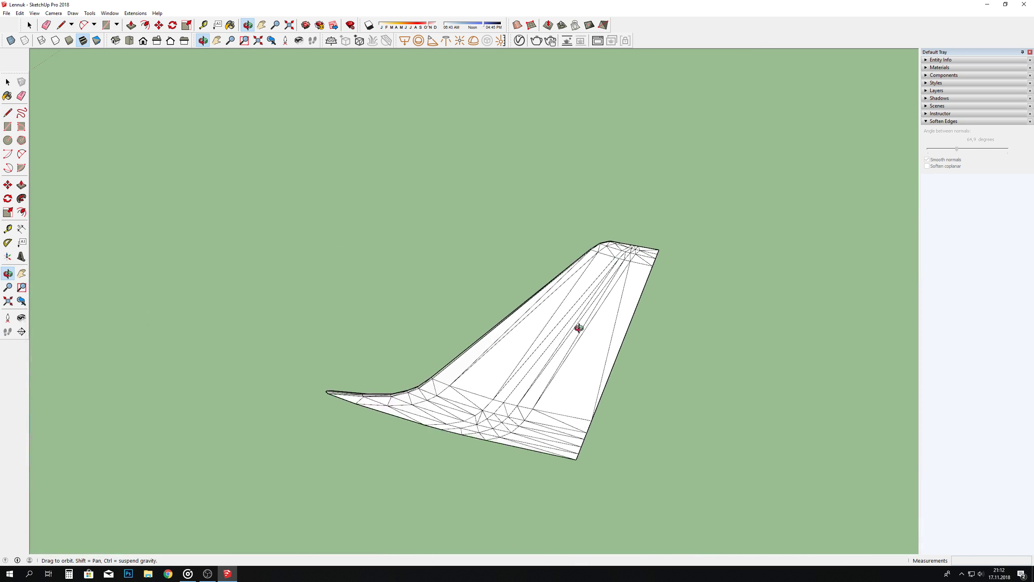
pyautogui.moveTo(569, 333)
pyautogui.mouseDown()
pyautogui.moveTo(884, 295)
pyautogui.moveTo(965, 351)
pyautogui.moveTo(746, 376)
pyautogui.moveTo(635, 425)
pyautogui.mouseUp()
# Step: Select the entire tail fin mesh and Soften/Smooth its edges at 35.6 degrees
pyautogui.press('space')
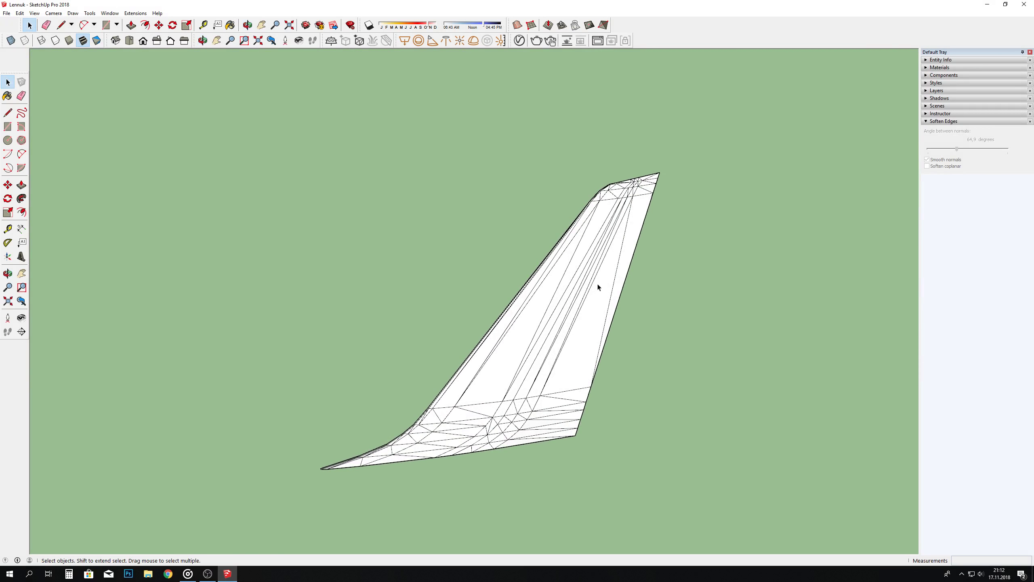
pyautogui.tripleClick(597, 285)
pyautogui.moveTo(218, 117); pyautogui.dragTo(789, 507)
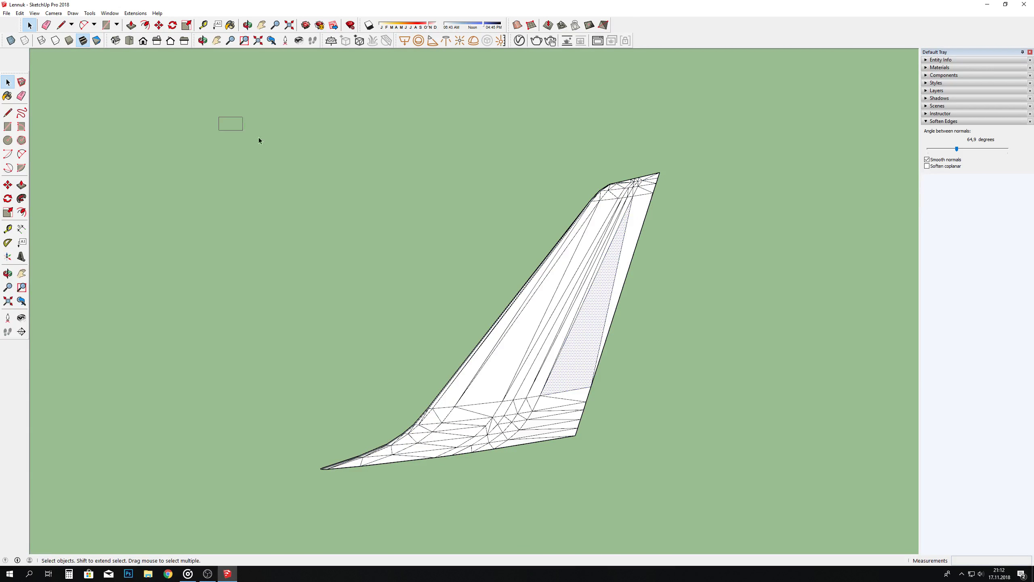
pyautogui.rightClick(539, 385)
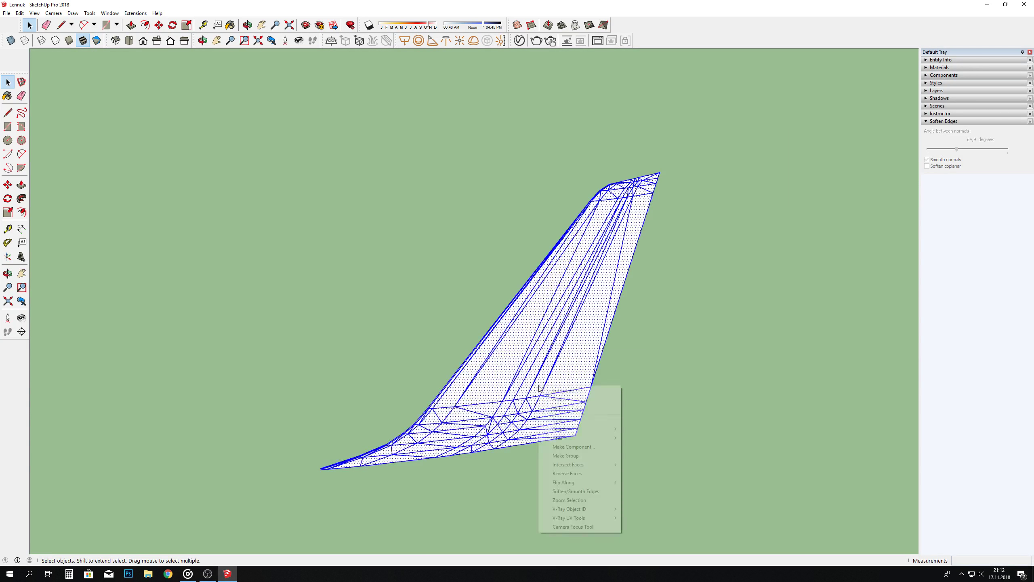
pyautogui.click(576, 491)
pyautogui.moveTo(957, 149)
pyautogui.mouseDown()
pyautogui.moveTo(975, 160)
pyautogui.moveTo(944, 156)
pyautogui.mouseUp()
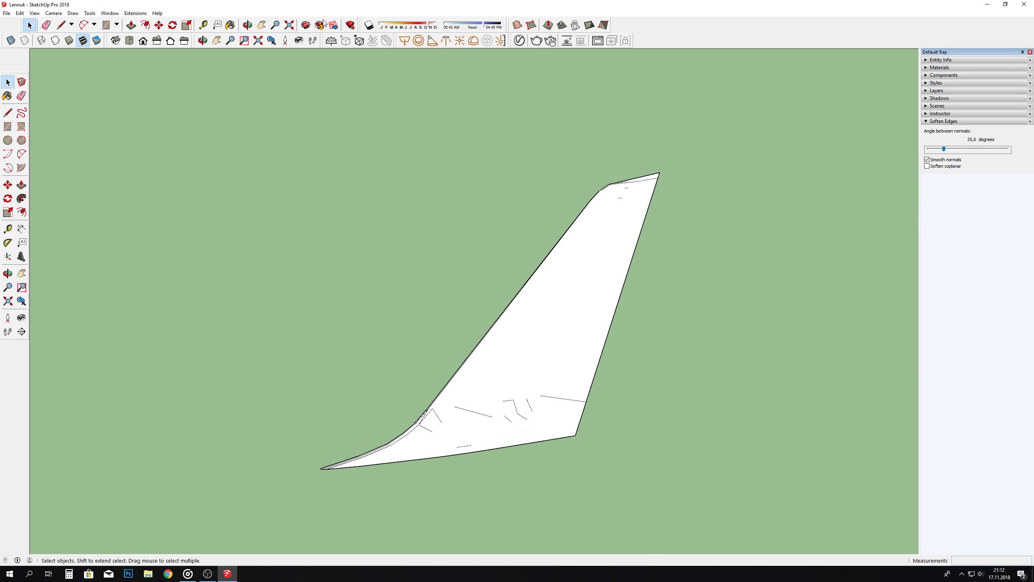
pyautogui.hotkey('ctrl', 'a')
# Step: Deselect the fin and erase the hard and dashed edges along its bevel
pyautogui.press('o')
pyautogui.press('space')
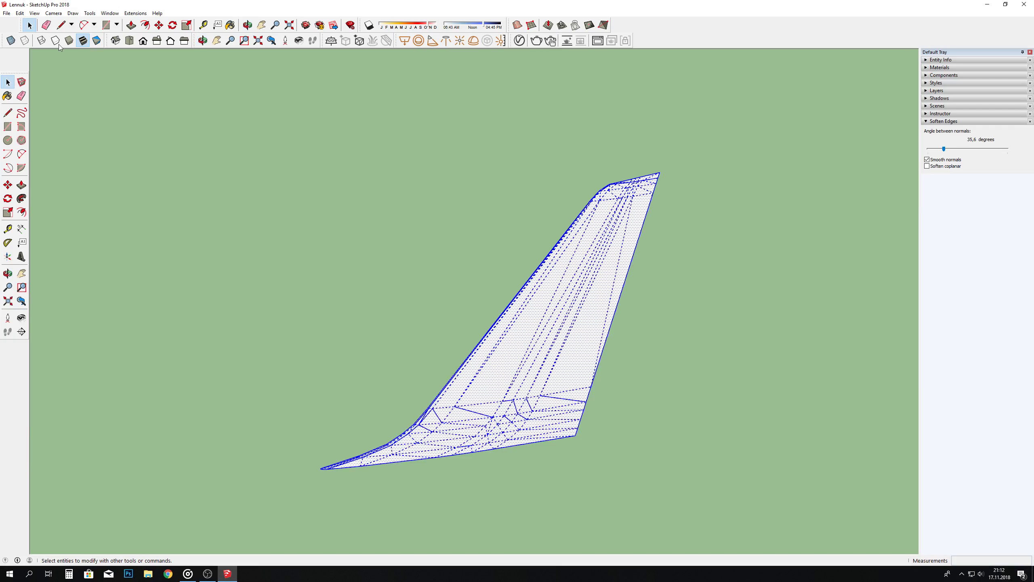
pyautogui.click(510, 185)
pyautogui.press('o')
pyautogui.moveTo(510, 184)
pyautogui.mouseDown()
pyautogui.moveTo(575, 167)
pyautogui.moveTo(582, 132)
pyautogui.moveTo(531, 192)
pyautogui.moveTo(548, 166)
pyautogui.moveTo(529, 140)
pyautogui.moveTo(565, 130)
pyautogui.mouseUp()
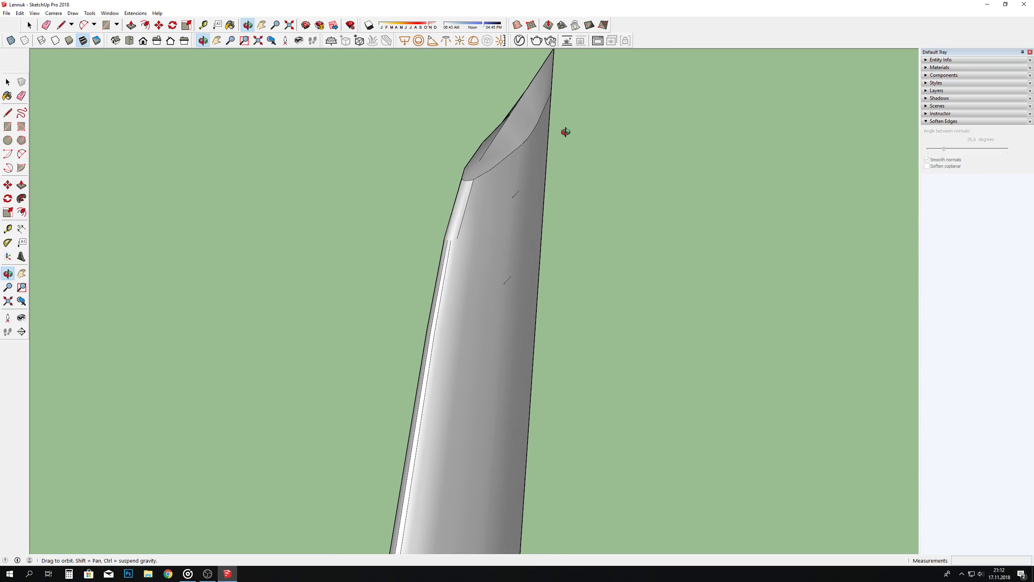
pyautogui.scroll(3, 422, 160)
pyautogui.scroll(2, 427, 161)
pyautogui.click(46, 26)
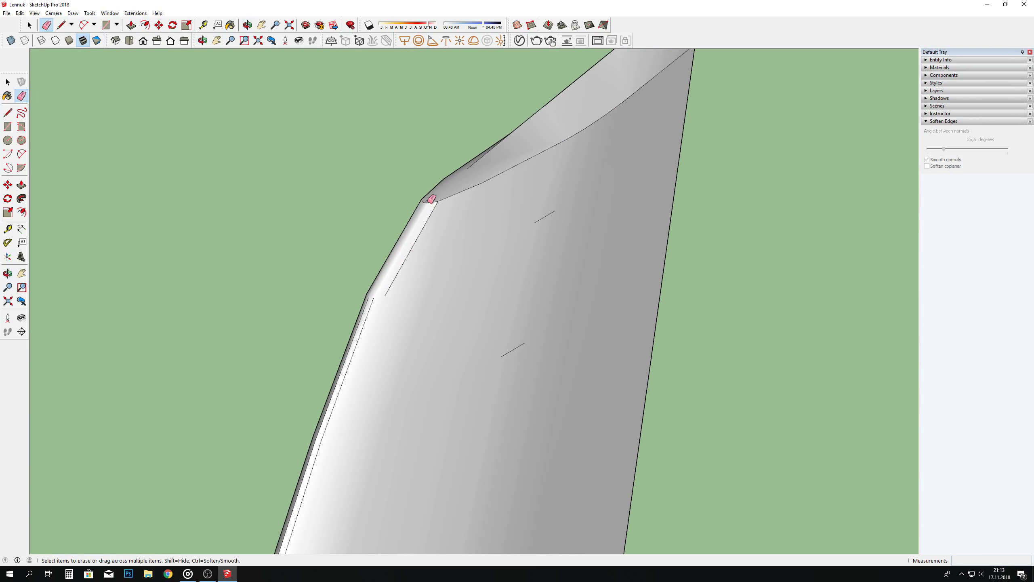
pyautogui.click(437, 201)
pyautogui.scroll(-1, 498, 216)
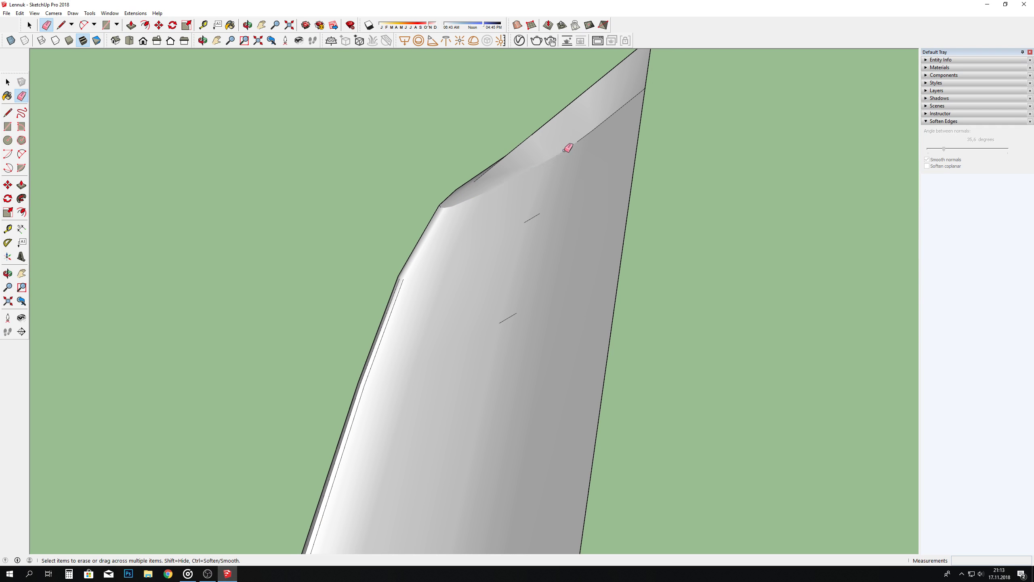
pyautogui.moveTo(565, 150); pyautogui.dragTo(602, 121)
# Step: Erase the long stray edges along the blade and the thin lines near its tip
pyautogui.moveTo(406, 260)
pyautogui.mouseDown(button='middle')
pyautogui.moveTo(497, 276)
pyautogui.moveTo(406, 184)
pyautogui.mouseUp(button='middle')
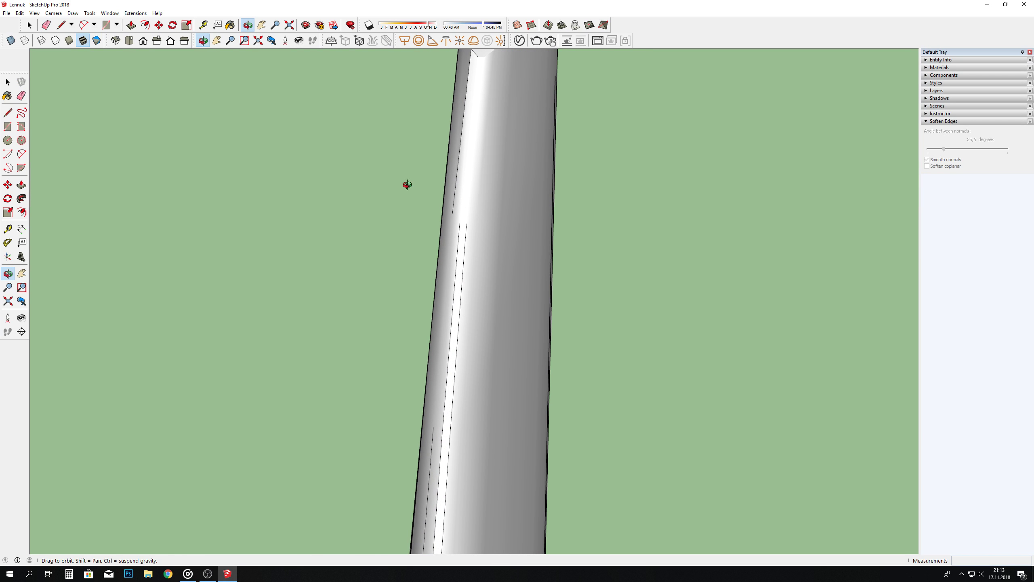
pyautogui.click(464, 225)
pyautogui.moveTo(465, 225); pyautogui.dragTo(462, 185)
pyautogui.scroll(-2, 484, 85)
pyautogui.scroll(-2, 485, 86)
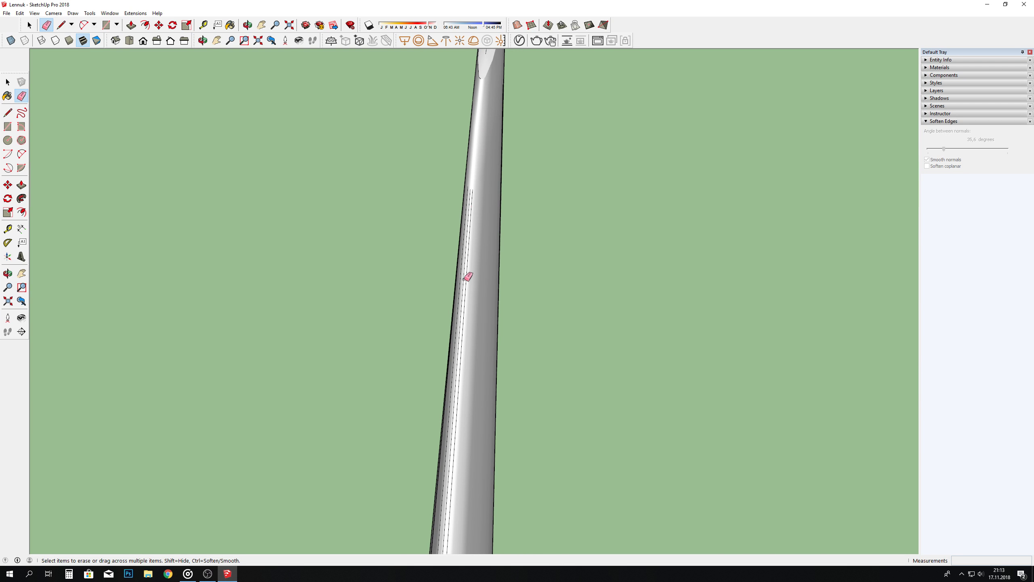
pyautogui.scroll(2, 467, 277)
pyautogui.scroll(-1, 464, 287)
pyautogui.scroll(-2, 495, 135)
pyautogui.scroll(-2, 491, 253)
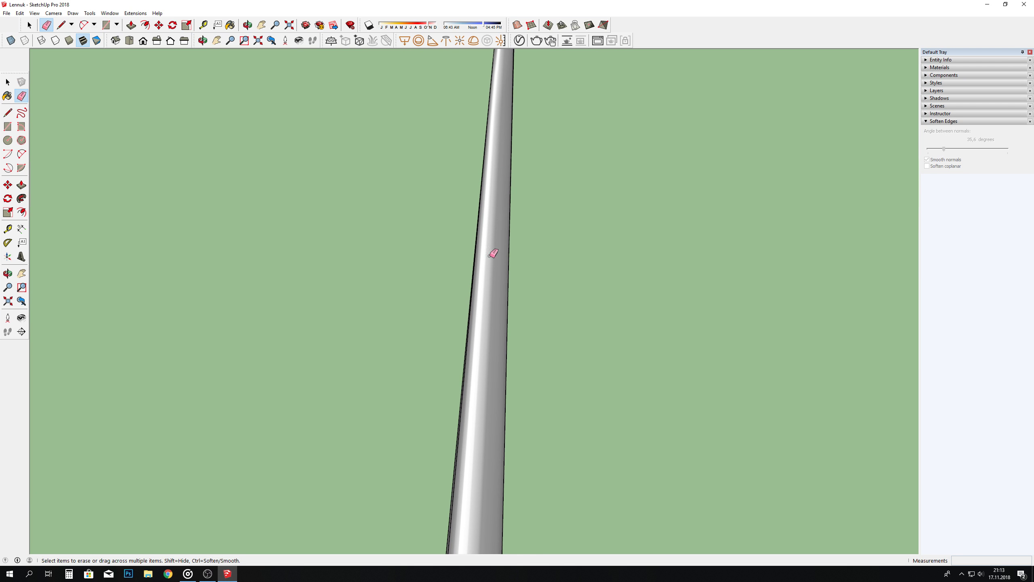
pyautogui.scroll(-1, 498, 182)
pyautogui.scroll(-1, 497, 181)
pyautogui.scroll(2, 474, 391)
pyautogui.scroll(2, 485, 347)
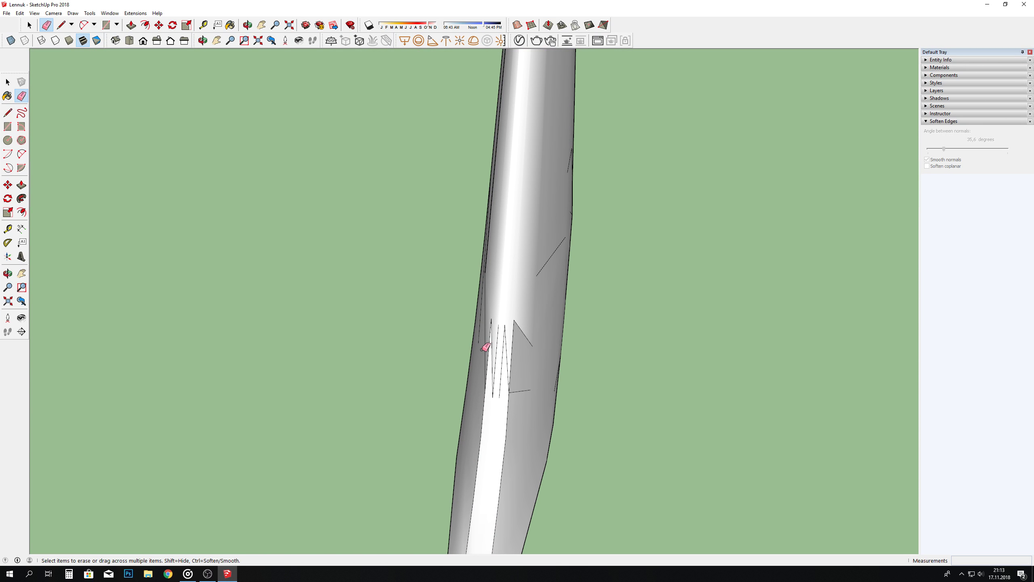
pyautogui.moveTo(509, 392); pyautogui.dragTo(480, 462)
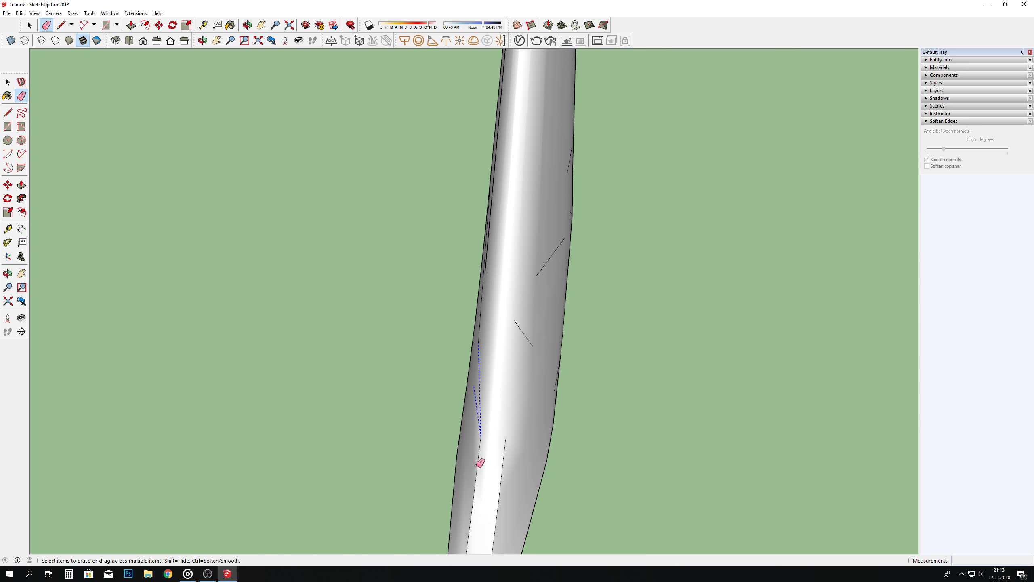
pyautogui.scroll(-1, 517, 247)
pyautogui.scroll(-1, 491, 408)
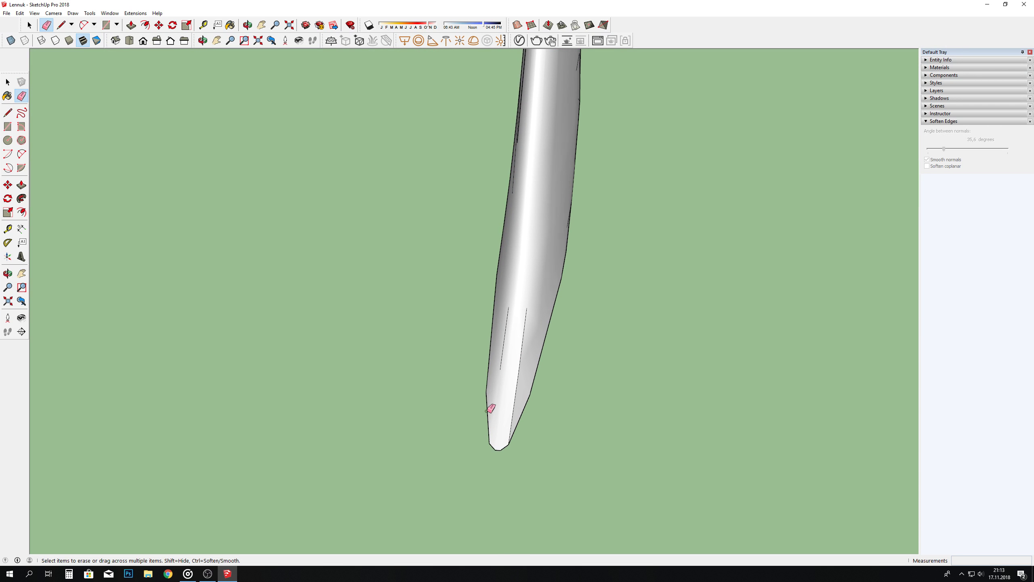
pyautogui.moveTo(514, 347)
pyautogui.mouseDown()
pyautogui.moveTo(506, 365)
pyautogui.moveTo(524, 370)
pyautogui.mouseUp()
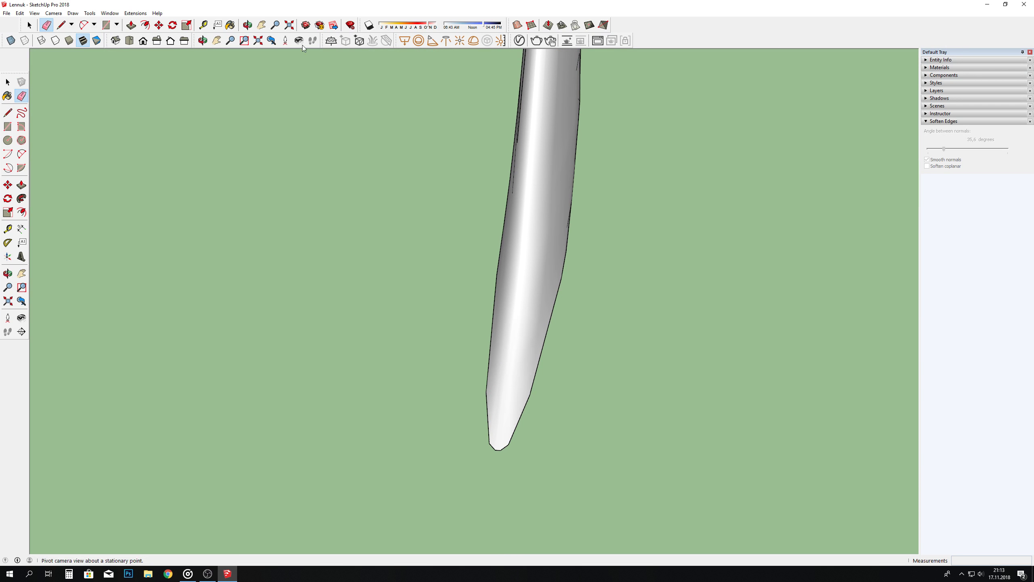
# Step: Erase the leftover short edges on the fin's flat side and near its base
pyautogui.click(246, 29)
pyautogui.moveTo(493, 296)
pyautogui.mouseDown()
pyautogui.moveTo(392, 231)
pyautogui.moveTo(614, 166)
pyautogui.moveTo(34, 67)
pyautogui.mouseUp()
pyautogui.click(46, 25)
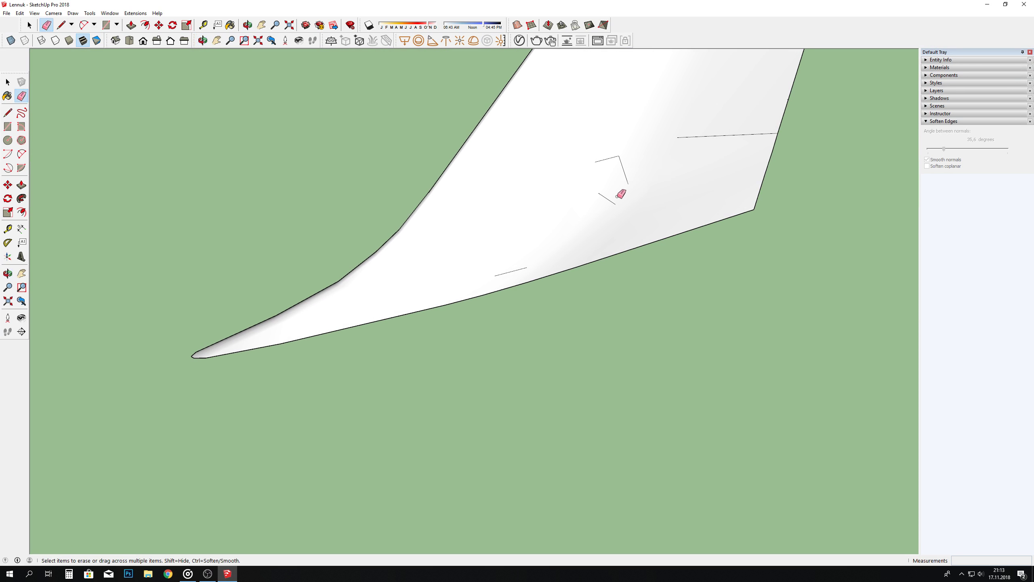
pyautogui.moveTo(599, 149); pyautogui.dragTo(681, 134)
pyautogui.moveTo(558, 222)
pyautogui.mouseDown()
pyautogui.moveTo(513, 254)
pyautogui.moveTo(513, 287)
pyautogui.mouseUp()
pyautogui.moveTo(513, 286); pyautogui.dragTo(553, 231, button='middle')
pyautogui.moveTo(553, 231); pyautogui.dragTo(572, 229)
pyautogui.click(247, 25)
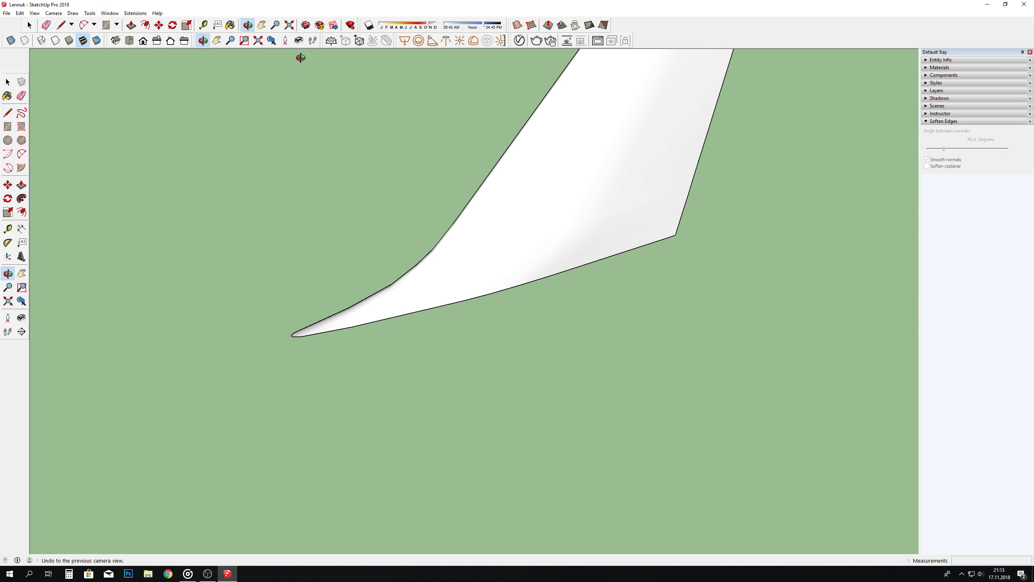
pyautogui.moveTo(300, 51)
pyautogui.mouseDown()
pyautogui.moveTo(349, 153)
pyautogui.moveTo(704, 245)
pyautogui.moveTo(603, 287)
pyautogui.moveTo(439, 304)
pyautogui.mouseUp()
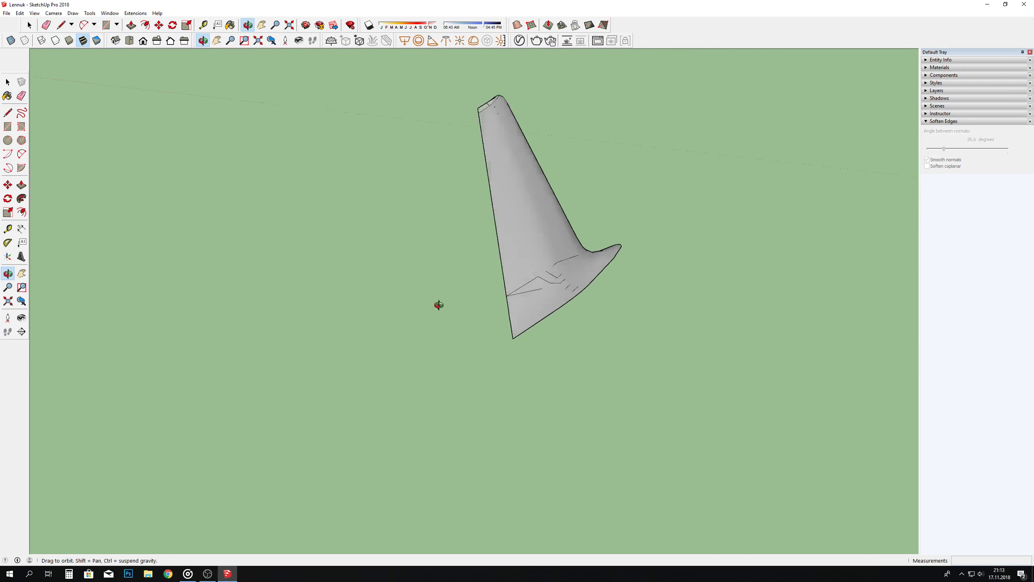
pyautogui.scroll(5, 572, 279)
pyautogui.click(46, 25)
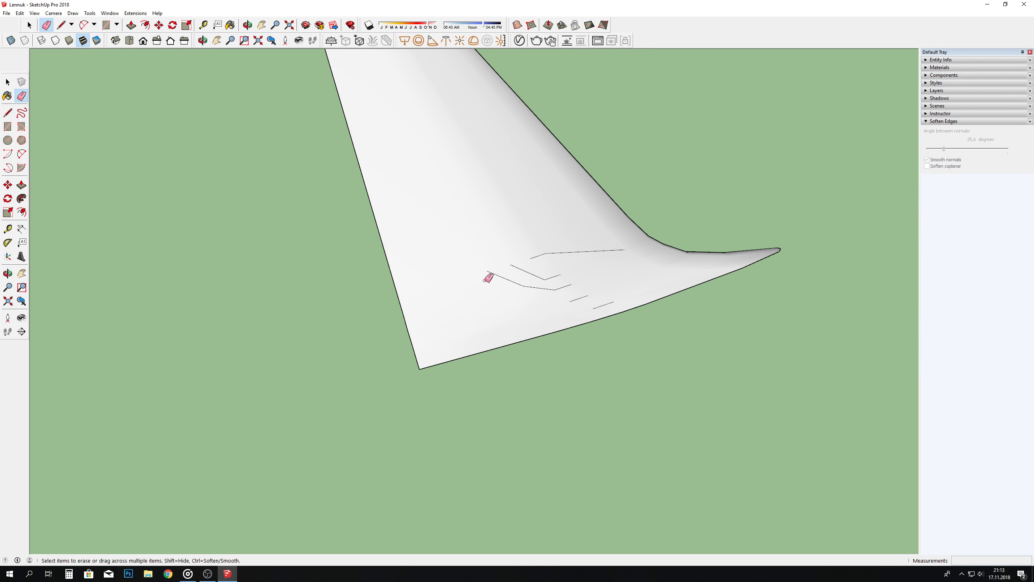
pyautogui.moveTo(489, 278); pyautogui.dragTo(559, 248)
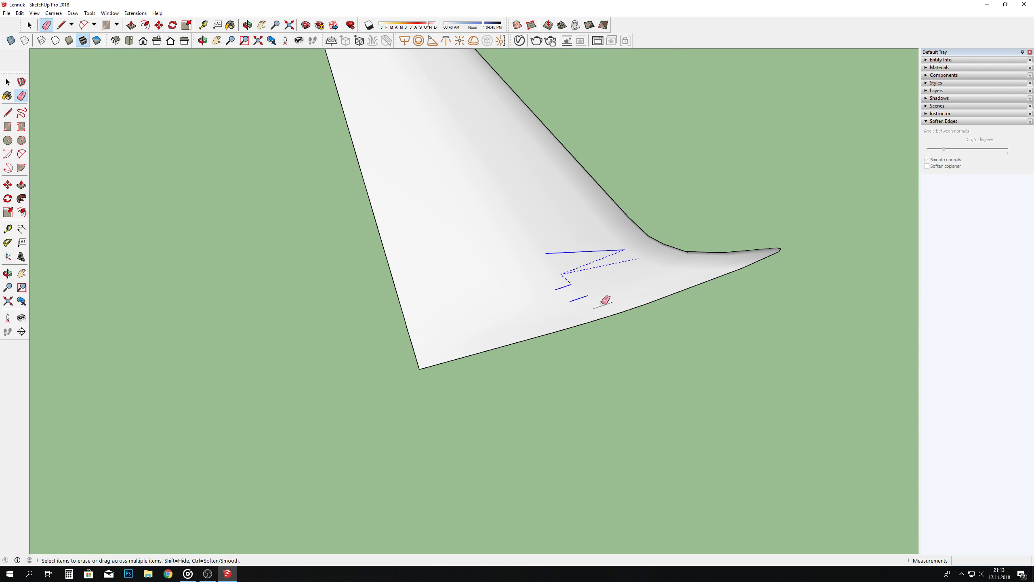
pyautogui.moveTo(602, 304); pyautogui.dragTo(586, 297)
# Step: Erase the stray dashes and thin line near the fin tip, then orbit to inspect
pyautogui.scroll(-3, 570, 289)
pyautogui.scroll(-2, 488, 204)
pyautogui.scroll(5, 413, 52)
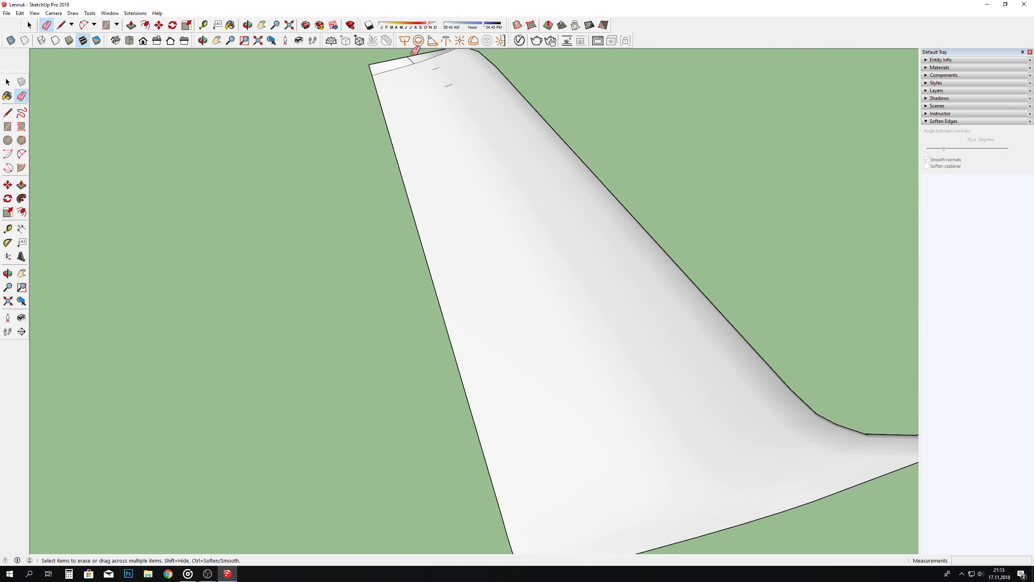
pyautogui.scroll(3, 414, 51)
pyautogui.scroll(2, 403, 76)
pyautogui.moveTo(417, 68); pyautogui.dragTo(365, 97)
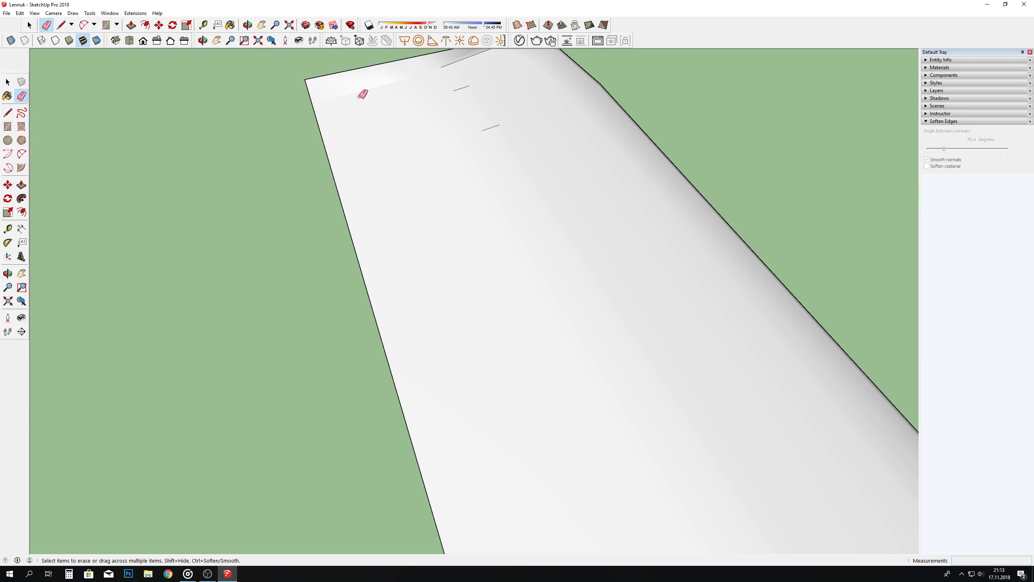
pyautogui.scroll(-2, 427, 161)
pyautogui.scroll(3, 473, 97)
pyautogui.scroll(2, 483, 99)
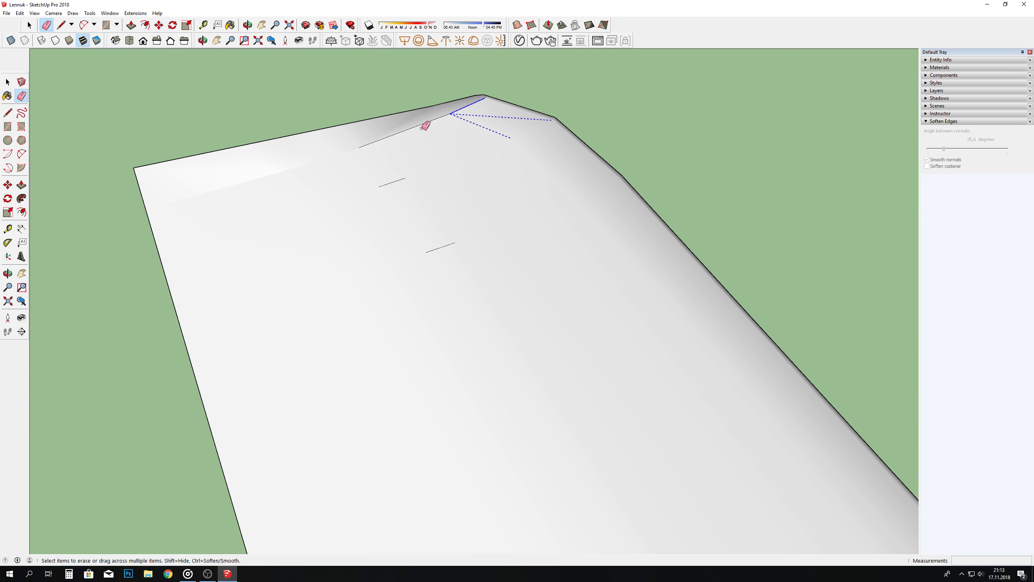
pyautogui.moveTo(422, 128); pyautogui.dragTo(419, 128)
pyautogui.scroll(-3, 459, 259)
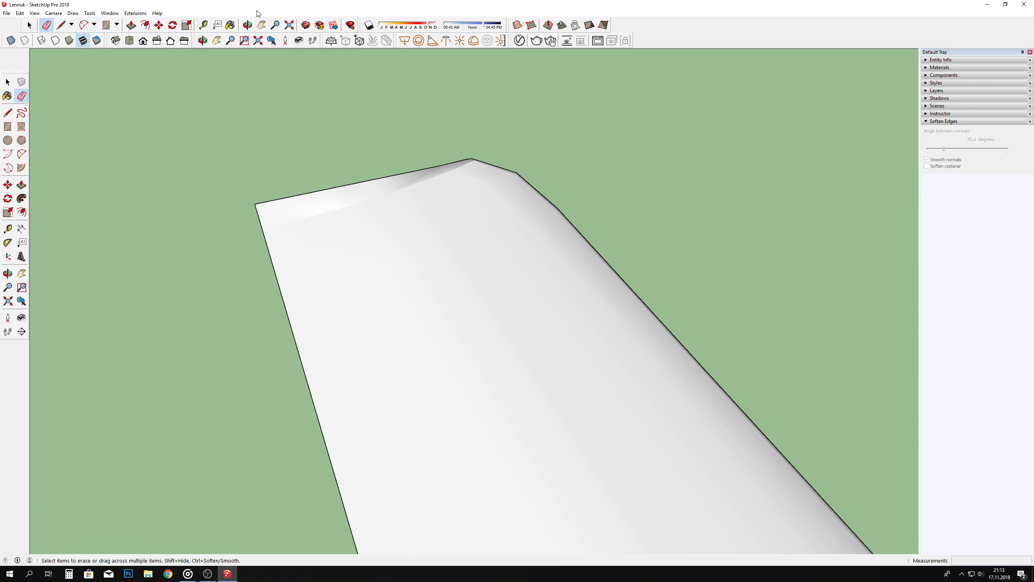
pyautogui.moveTo(462, 185)
pyautogui.mouseDown(button='middle')
pyautogui.moveTo(446, 226)
pyautogui.moveTo(533, 169)
pyautogui.moveTo(514, 162)
pyautogui.moveTo(538, 199)
pyautogui.moveTo(476, 188)
pyautogui.mouseUp(button='middle')
pyautogui.moveTo(526, 196)
pyautogui.mouseDown()
pyautogui.moveTo(535, 233)
pyautogui.moveTo(114, 76)
pyautogui.mouseUp()
pyautogui.press('e')
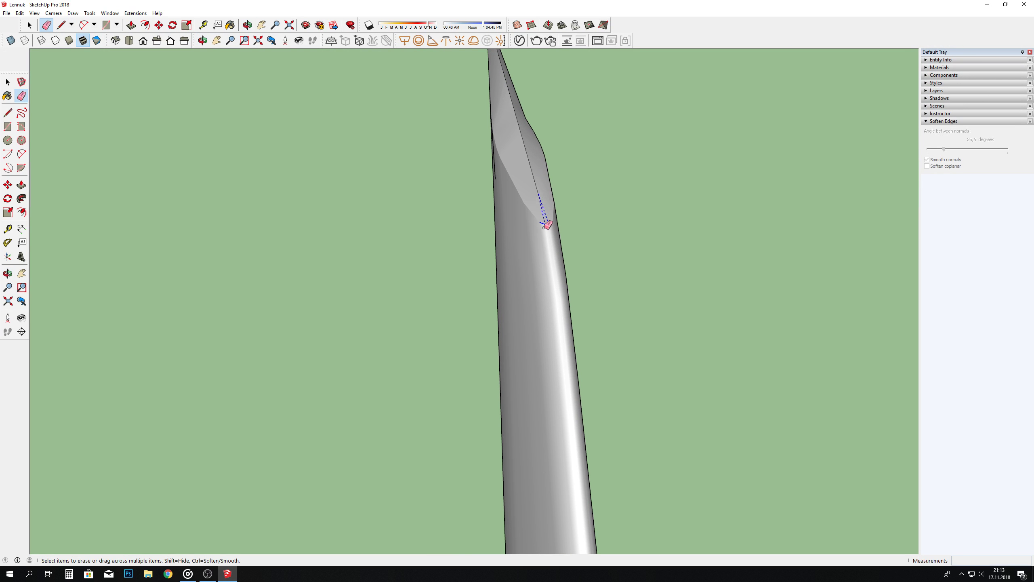
pyautogui.scroll(-2, 531, 224)
pyautogui.scroll(-3, 531, 224)
pyautogui.click(247, 24)
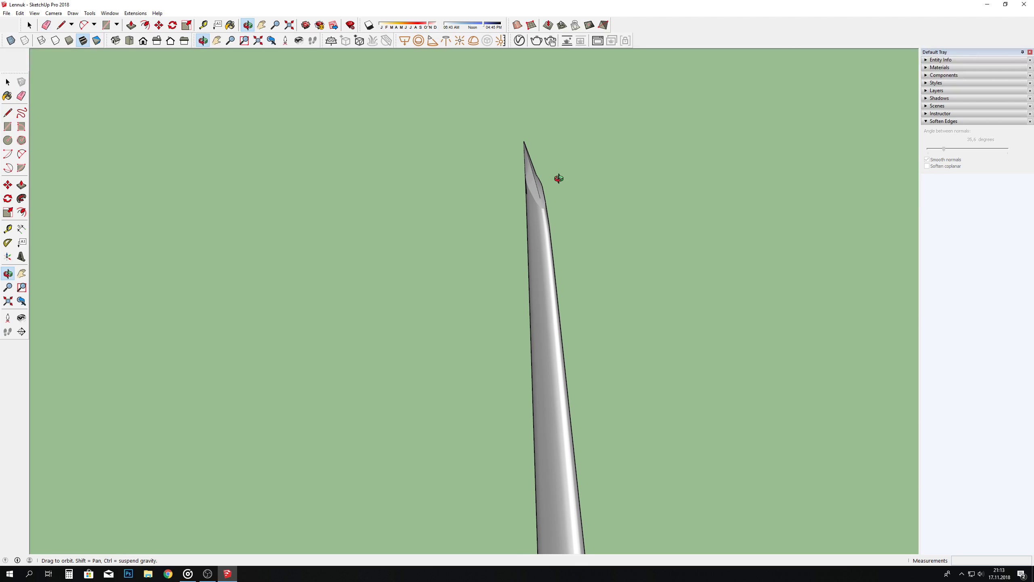
pyautogui.moveTo(557, 178)
pyautogui.mouseDown()
pyautogui.moveTo(589, 293)
pyautogui.moveTo(471, 145)
pyautogui.moveTo(769, 324)
pyautogui.moveTo(610, 243)
pyautogui.moveTo(716, 63)
pyautogui.moveTo(377, 111)
pyautogui.moveTo(374, 138)
pyautogui.moveTo(263, 143)
pyautogui.moveTo(208, 229)
pyautogui.moveTo(389, 187)
pyautogui.moveTo(362, 149)
pyautogui.moveTo(309, 147)
pyautogui.moveTo(415, 144)
pyautogui.moveTo(411, 158)
pyautogui.moveTo(425, 157)
pyautogui.moveTo(434, 111)
pyautogui.moveTo(473, 137)
pyautogui.moveTo(431, 131)
pyautogui.moveTo(424, 121)
pyautogui.moveTo(605, 242)
pyautogui.moveTo(549, 232)
pyautogui.mouseUp()
pyautogui.scroll(3, 353, 105)
# Step: From the front view, select the fin and Soften/Smooth its edges at 117.9 degrees
pyautogui.press('F3')
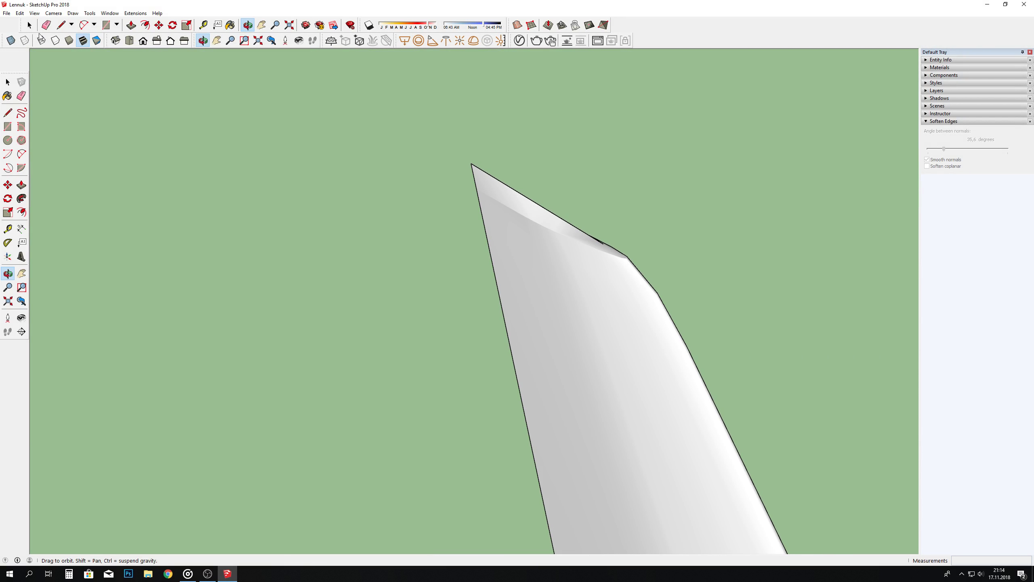
pyautogui.press('space')
pyautogui.scroll(1, 538, 230)
pyautogui.scroll(3, 538, 230)
pyautogui.click(538, 229)
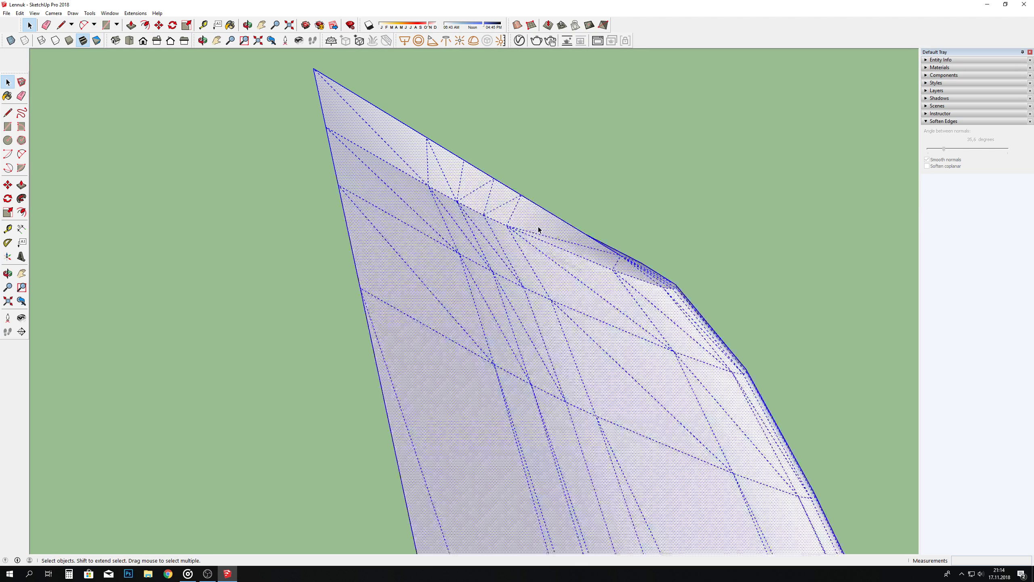
pyautogui.rightClick(538, 229)
pyautogui.click(570, 338)
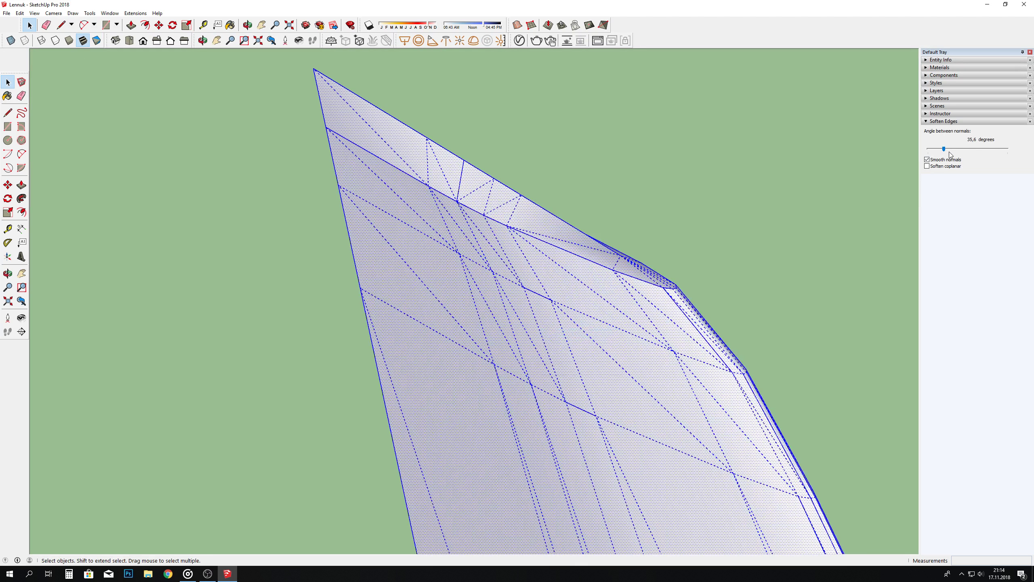
pyautogui.moveTo(949, 151); pyautogui.dragTo(982, 149)
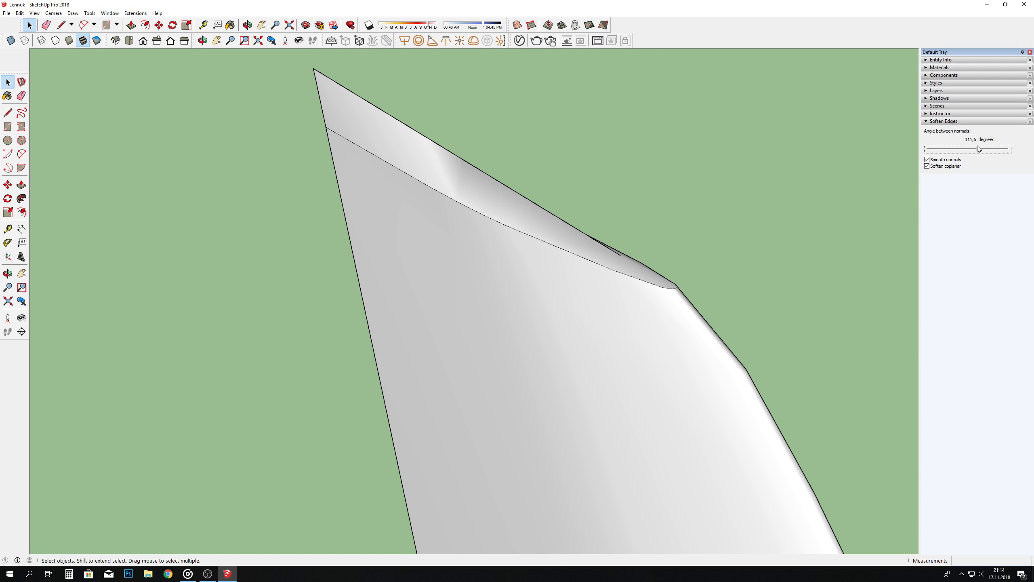
# Step: Clear the selection and orbit around to inspect the smoothed white fin
pyautogui.click(247, 25)
pyautogui.moveTo(411, 347); pyautogui.dragTo(404, 246)
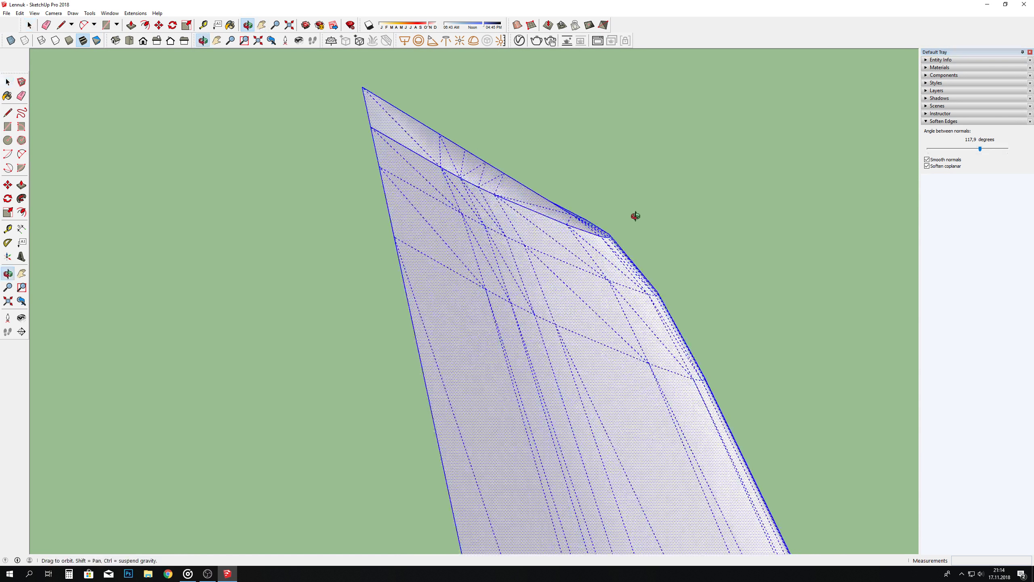
pyautogui.press('space')
pyautogui.click(140, 117)
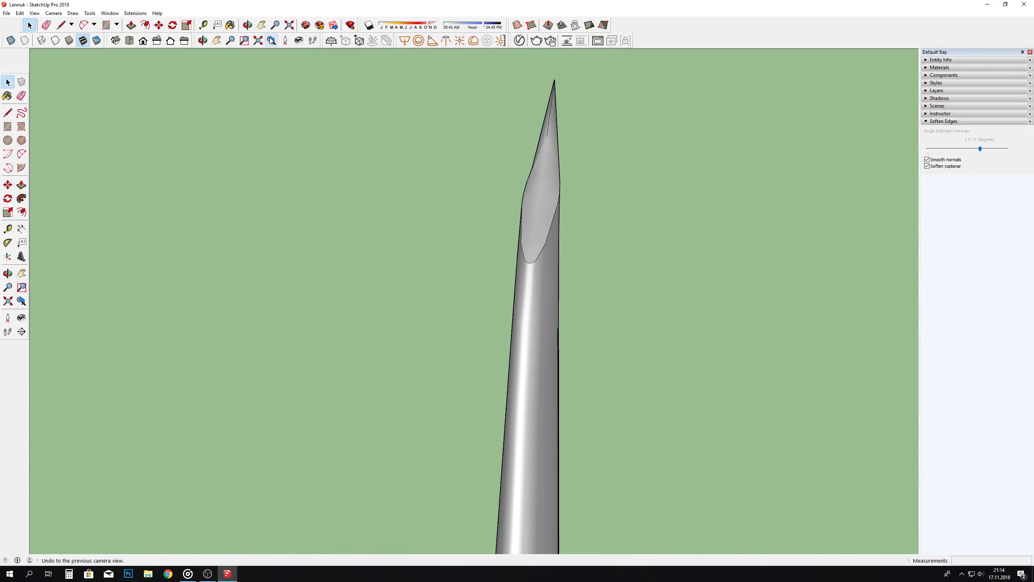
pyautogui.press('o')
pyautogui.moveTo(522, 107)
pyautogui.mouseDown()
pyautogui.moveTo(369, 139)
pyautogui.moveTo(537, 176)
pyautogui.moveTo(565, 65)
pyautogui.moveTo(564, 30)
pyautogui.moveTo(728, 76)
pyautogui.moveTo(516, 149)
pyautogui.moveTo(582, 137)
pyautogui.moveTo(596, 215)
pyautogui.moveTo(619, 247)
pyautogui.moveTo(495, 159)
pyautogui.moveTo(391, 157)
pyautogui.moveTo(443, 132)
pyautogui.moveTo(462, 139)
pyautogui.moveTo(341, 116)
pyautogui.moveTo(526, 111)
pyautogui.mouseUp()
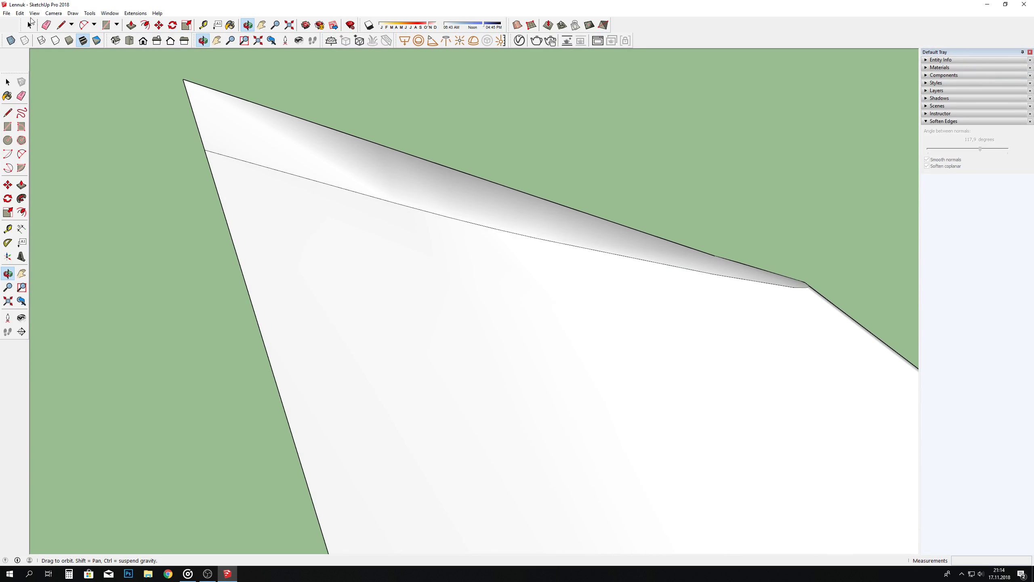
pyautogui.press('space')
pyautogui.moveTo(208, 132)
pyautogui.mouseDown(button='middle')
pyautogui.moveTo(221, 138)
pyautogui.moveTo(242, 120)
pyautogui.moveTo(120, 82)
pyautogui.mouseUp(button='middle')
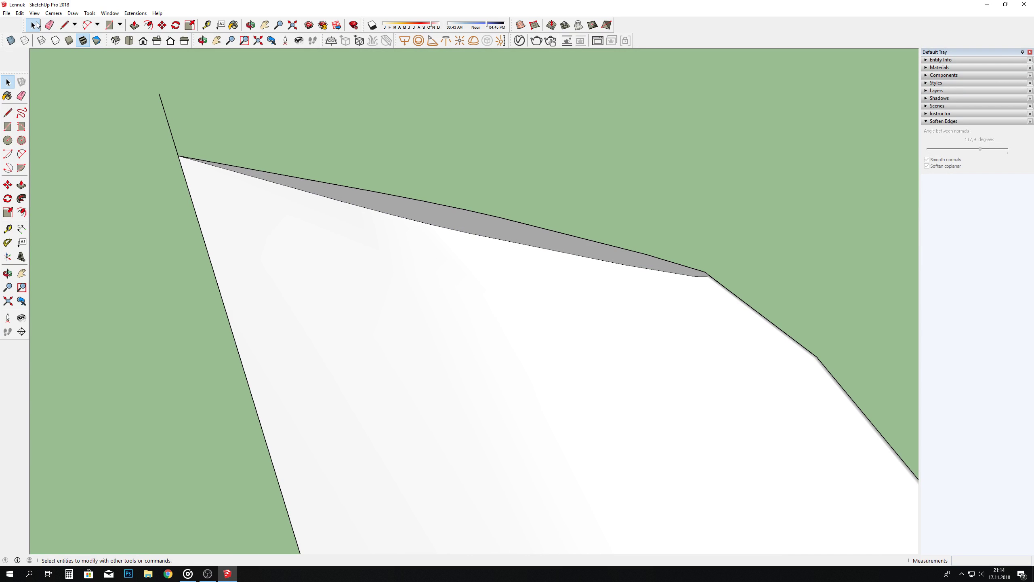
pyautogui.click(252, 27)
pyautogui.moveTo(292, 81)
pyautogui.mouseDown()
pyautogui.moveTo(425, 217)
pyautogui.moveTo(415, 212)
pyautogui.moveTo(504, 255)
pyautogui.moveTo(391, 379)
pyautogui.moveTo(261, 282)
pyautogui.moveTo(234, 298)
pyautogui.moveTo(243, 270)
pyautogui.moveTo(550, 160)
pyautogui.moveTo(406, 219)
pyautogui.moveTo(334, 146)
pyautogui.moveTo(586, 182)
pyautogui.moveTo(407, 122)
pyautogui.mouseUp()
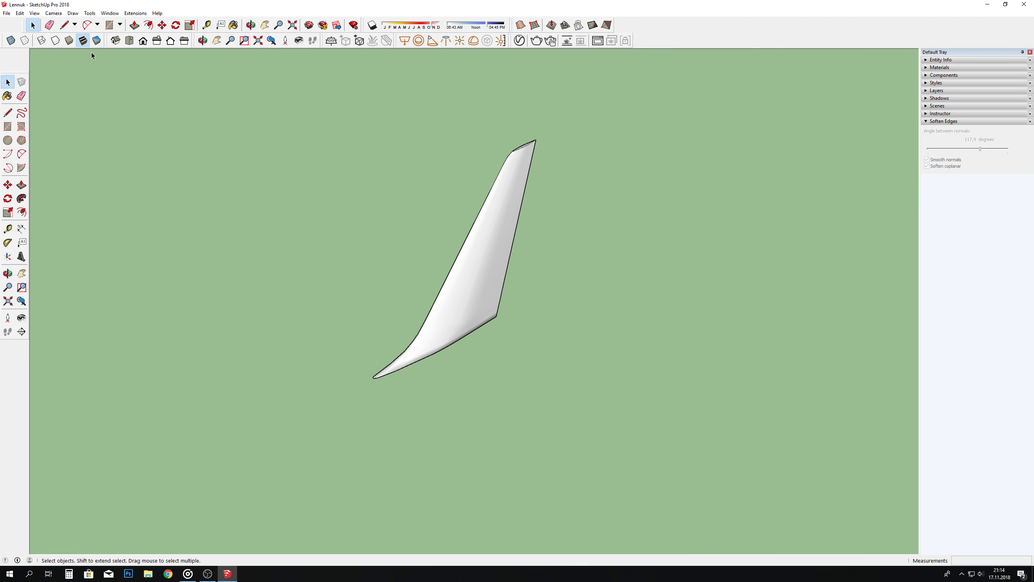
# Step: Deselect the tail fin and unhide all hidden geometry, including the fuselage and blueprint planes
pyautogui.moveTo(513, 287); pyautogui.dragTo(616, 431)
pyautogui.scroll(1, 487, 376)
pyautogui.rightClick(460, 303)
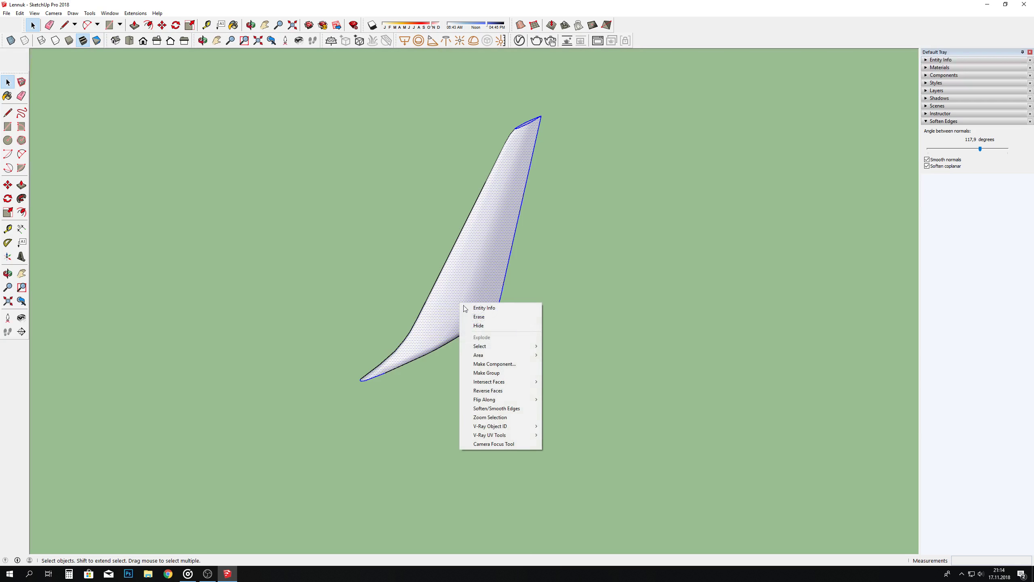
pyautogui.click(503, 373)
pyautogui.click(308, 278)
pyautogui.click(35, 13)
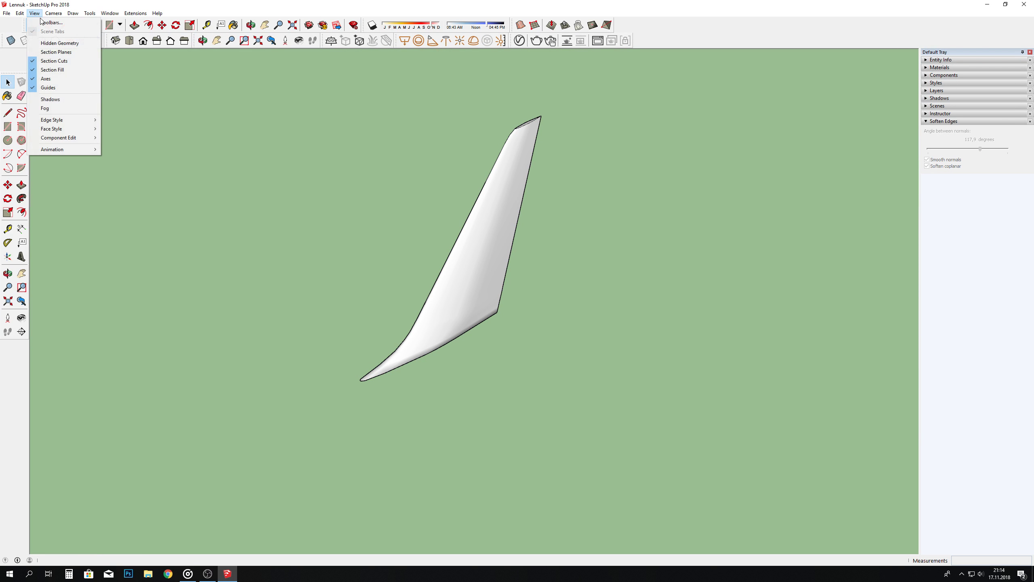
pyautogui.click(20, 13)
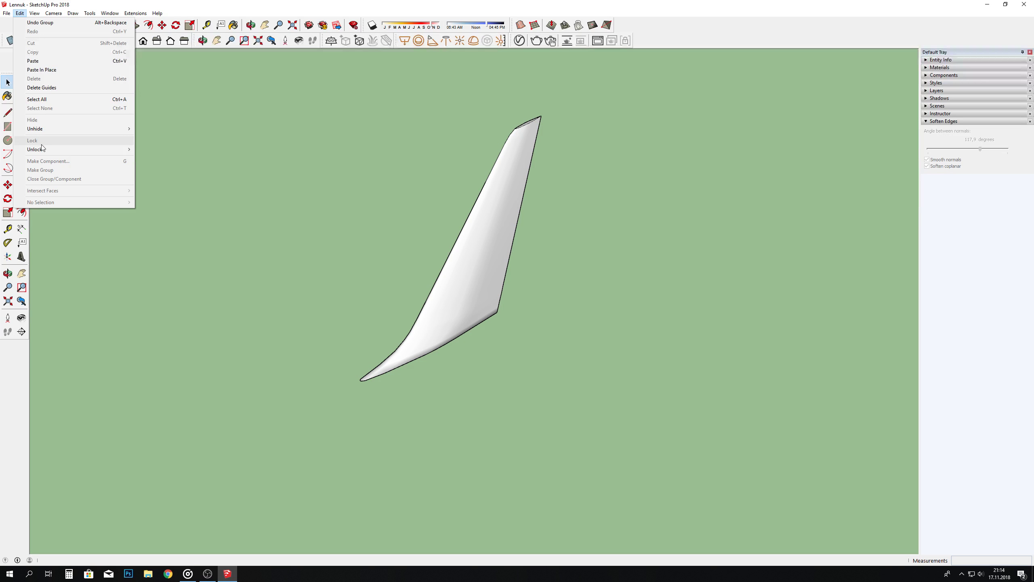
pyautogui.click(151, 146)
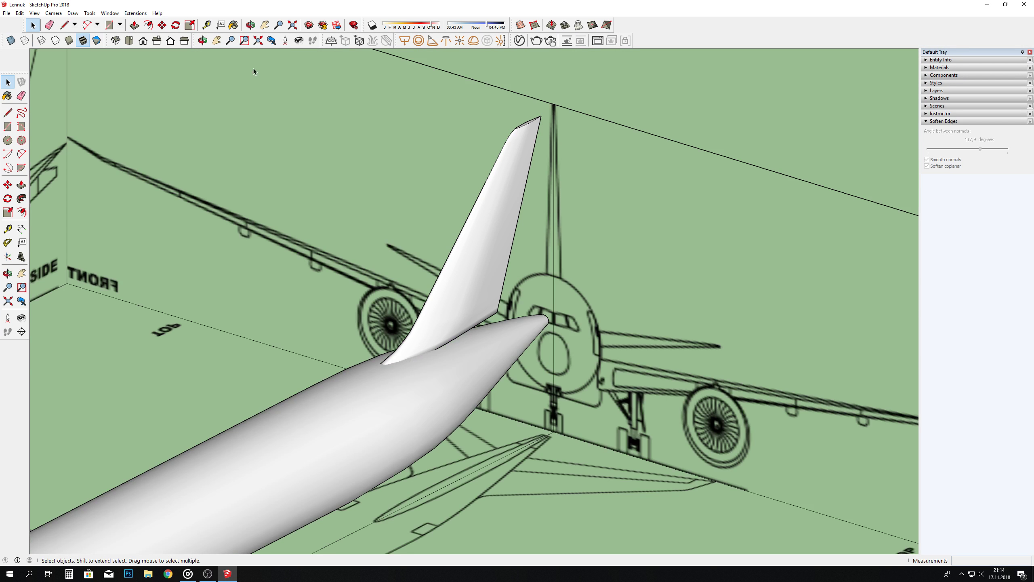
# Step: Orbit around the tail to inspect the fuselage from the rear and the front
pyautogui.click(251, 26)
pyautogui.moveTo(501, 173); pyautogui.dragTo(453, 276)
pyautogui.scroll(2, 465, 334)
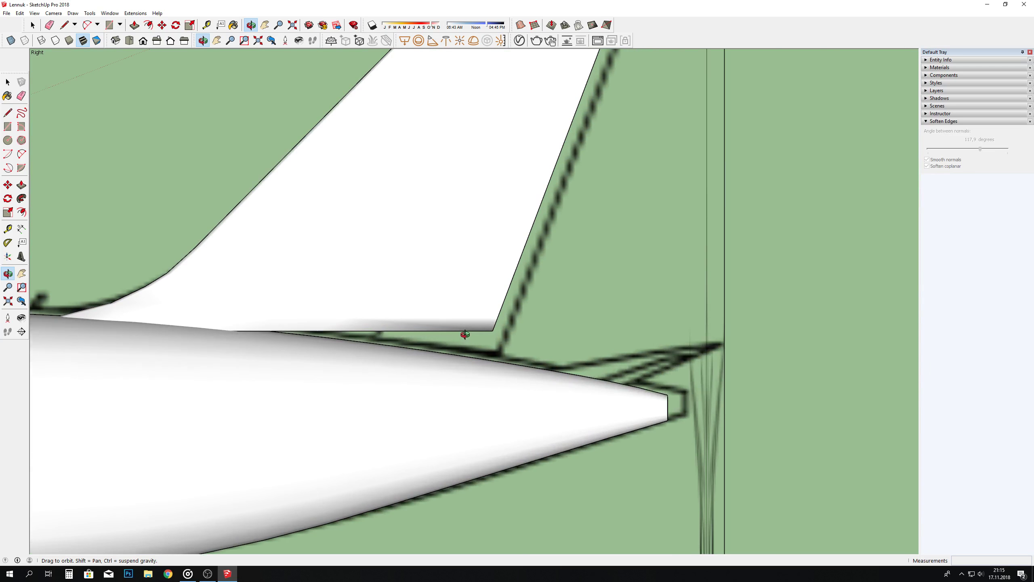
pyautogui.scroll(2, 465, 334)
pyautogui.moveTo(465, 328); pyautogui.dragTo(2, 186)
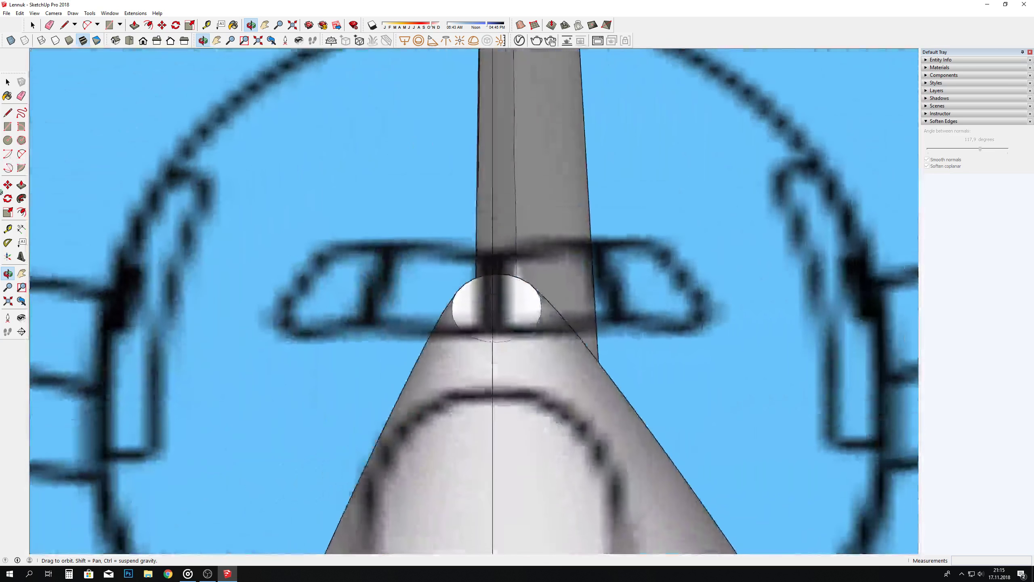
pyautogui.scroll(-3, 374, 243)
pyautogui.moveTo(374, 242)
pyautogui.mouseDown()
pyautogui.moveTo(484, 233)
pyautogui.moveTo(77, 201)
pyautogui.mouseUp()
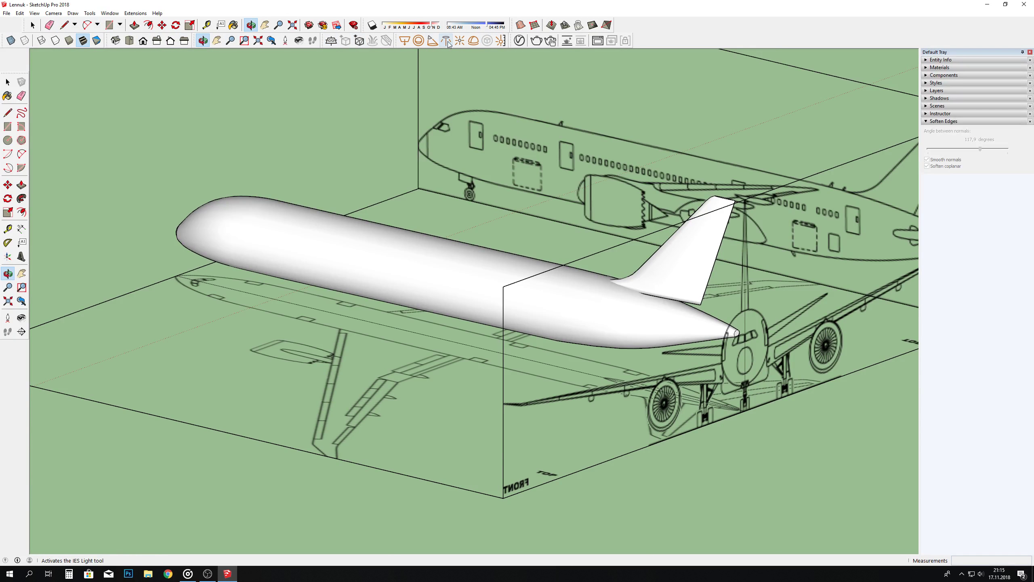
# Step: Switch to the Right standard view and zoom to check the tail against the side reference
pyautogui.click(129, 40)
pyautogui.scroll(-1, 692, 312)
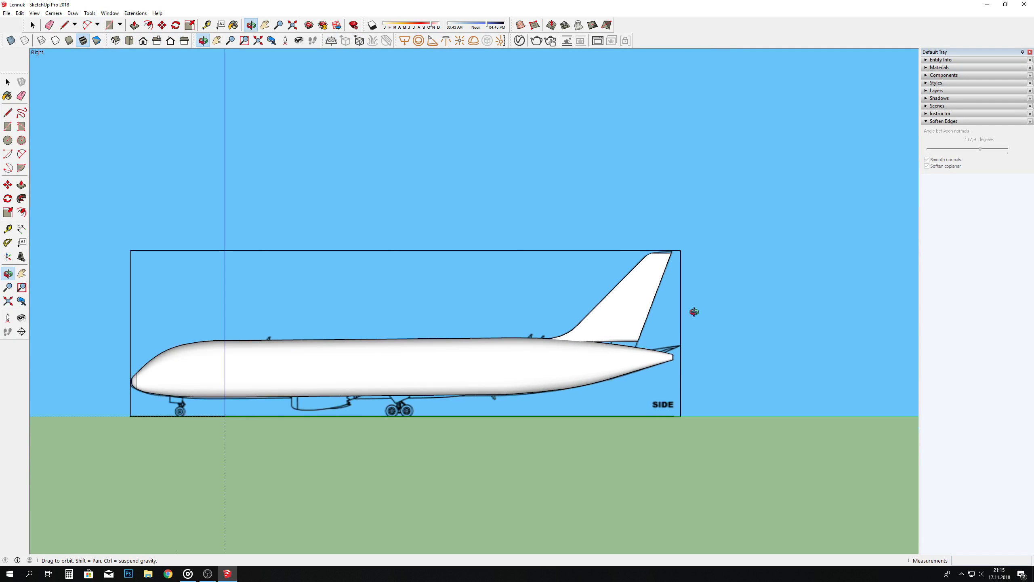
pyautogui.scroll(3, 623, 323)
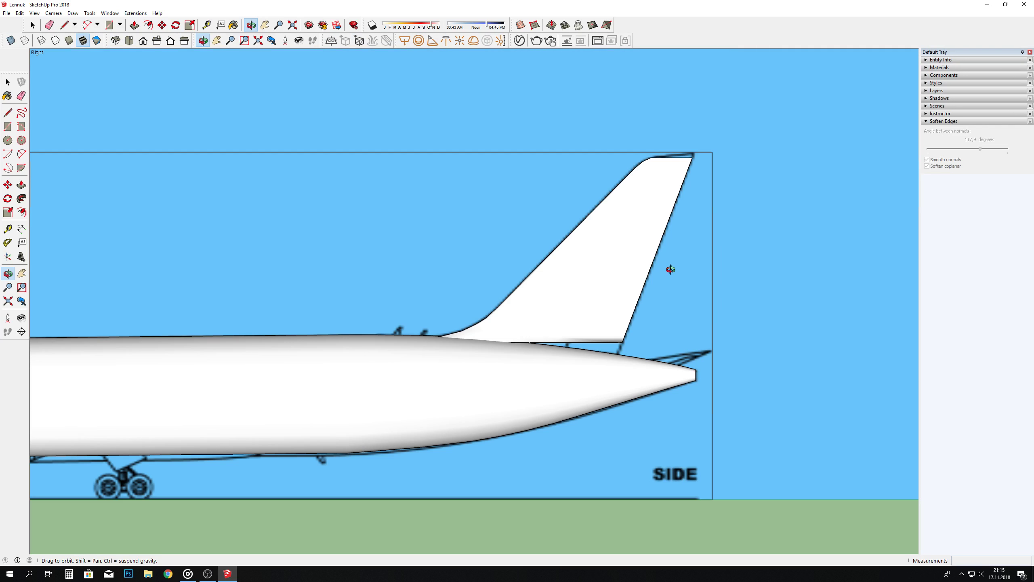
pyautogui.scroll(2, 580, 340)
pyautogui.scroll(3, 579, 326)
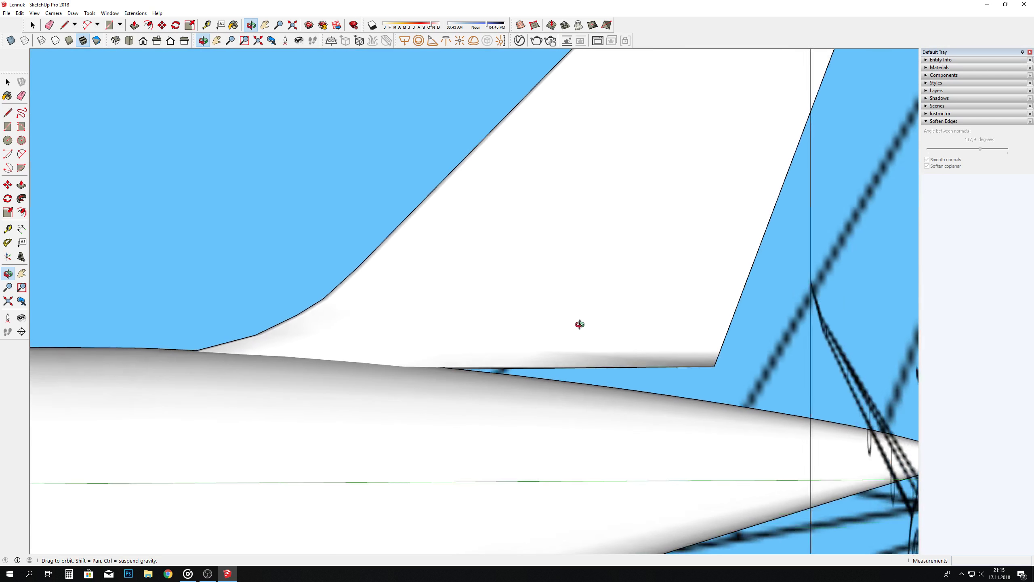
pyautogui.scroll(3, 584, 323)
pyautogui.scroll(3, 574, 347)
pyautogui.scroll(-3, 574, 346)
pyautogui.scroll(-2, 561, 335)
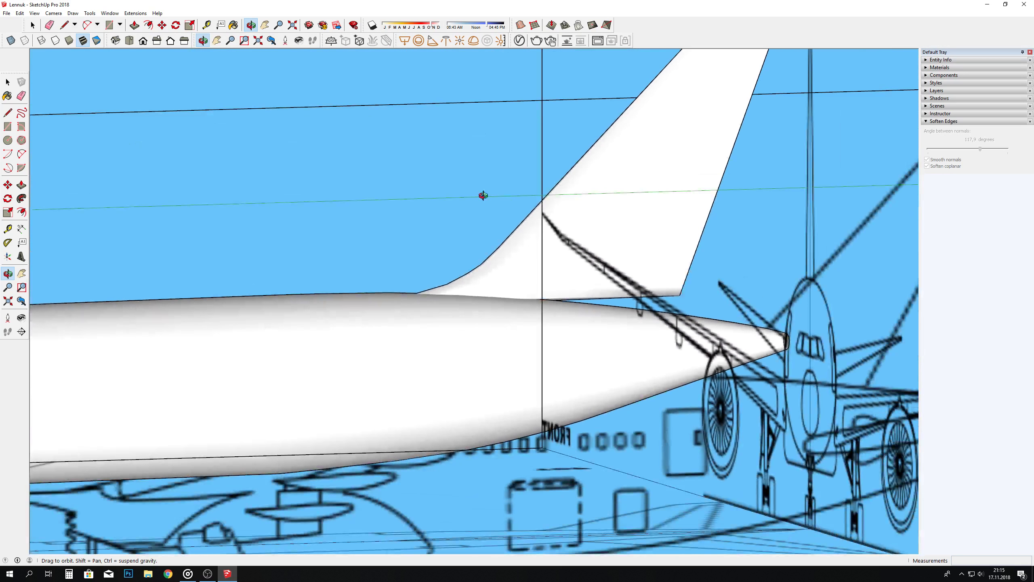
pyautogui.scroll(-2, 483, 194)
# Step: Hide the blueprint reference image planes
pyautogui.rightClick(665, 229)
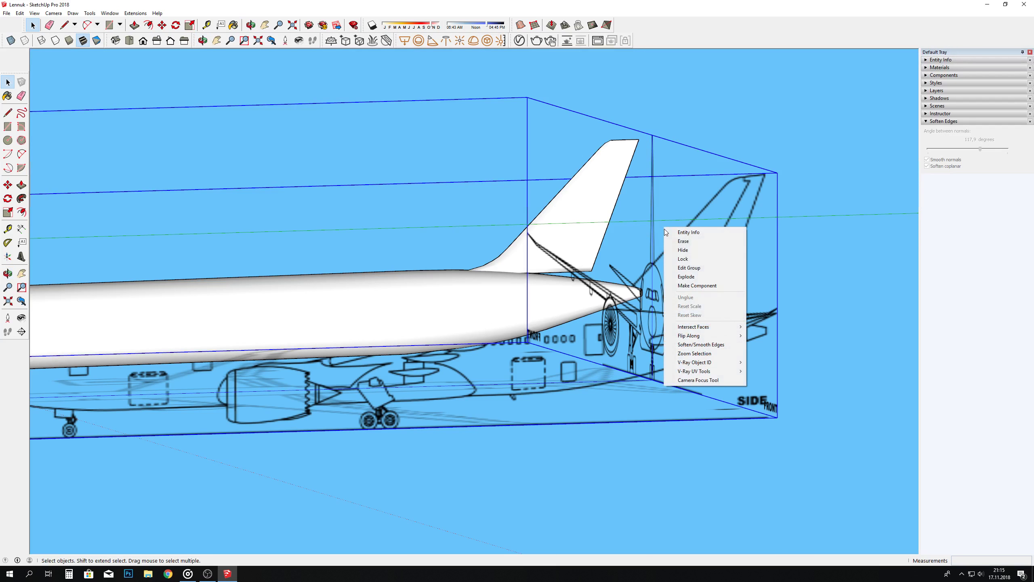
pyautogui.click(689, 251)
pyautogui.scroll(2, 689, 250)
pyautogui.scroll(3, 569, 245)
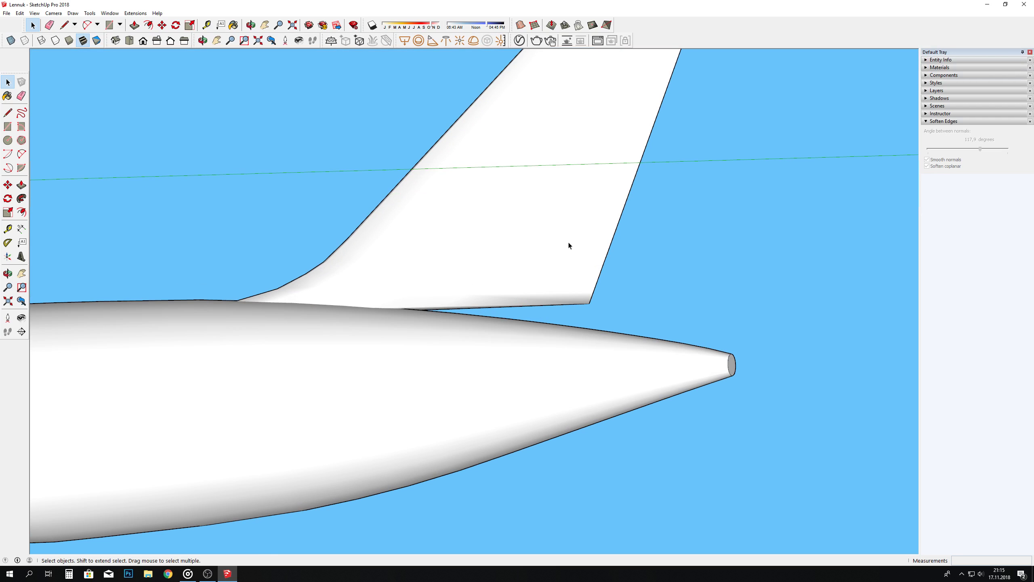
# Step: Inside the fin group, reset Soften Edges to 0° for all of the fin's geometry
pyautogui.doubleClick(478, 229)
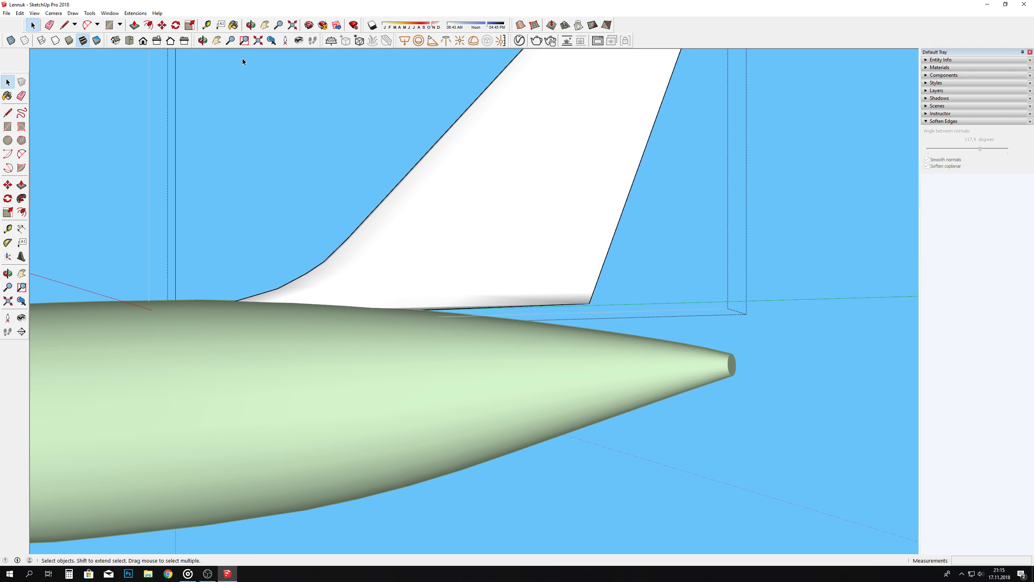
pyautogui.click(247, 24)
pyautogui.moveTo(468, 252)
pyautogui.mouseDown()
pyautogui.moveTo(548, 275)
pyautogui.moveTo(529, 243)
pyautogui.moveTo(575, 318)
pyautogui.mouseUp()
pyautogui.scroll(2, 575, 317)
pyautogui.scroll(2, 591, 326)
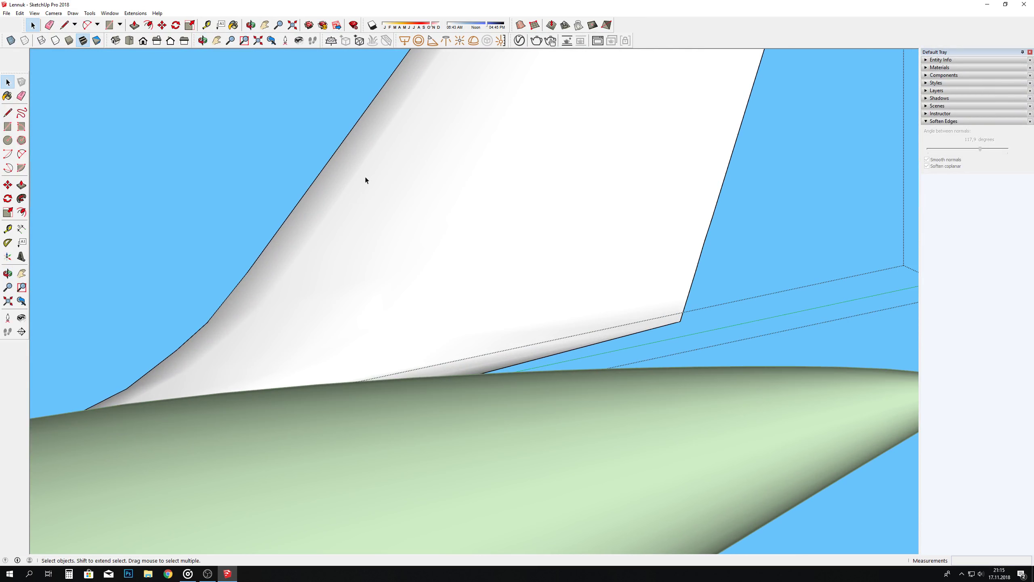
pyautogui.tripleClick(527, 261)
pyautogui.rightClick(526, 260)
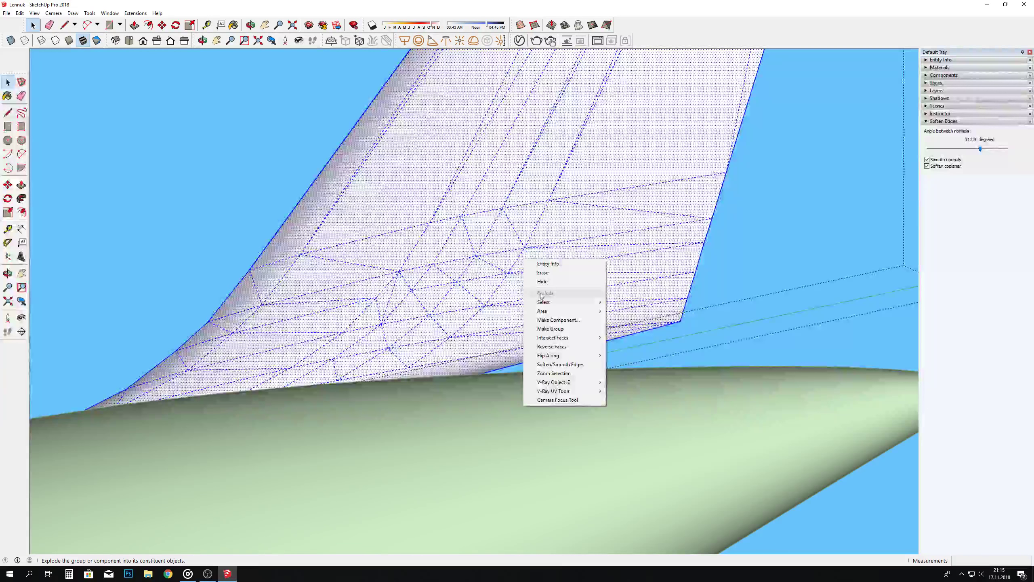
pyautogui.moveTo(980, 149); pyautogui.dragTo(928, 148)
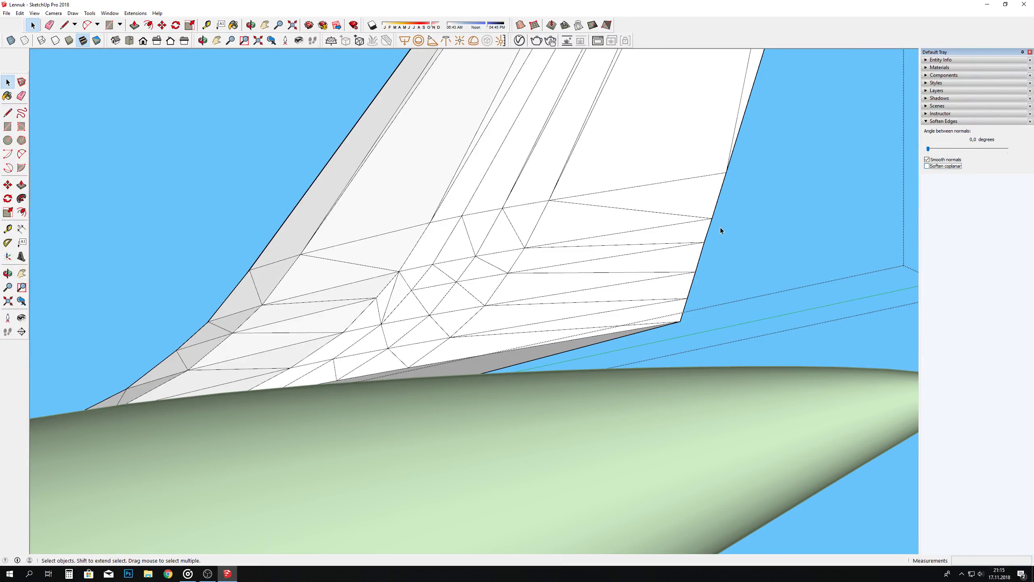
pyautogui.click(130, 71)
# Step: Push/Pull the fin's bottom face about 0.10 m down into the fuselage
pyautogui.press('p')
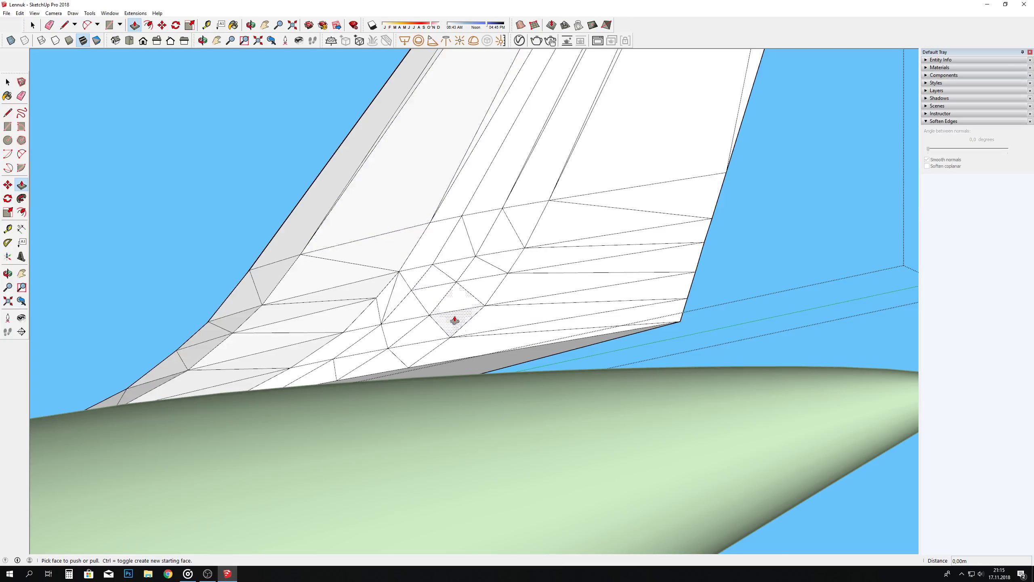
pyautogui.moveTo(455, 321); pyautogui.dragTo(484, 383)
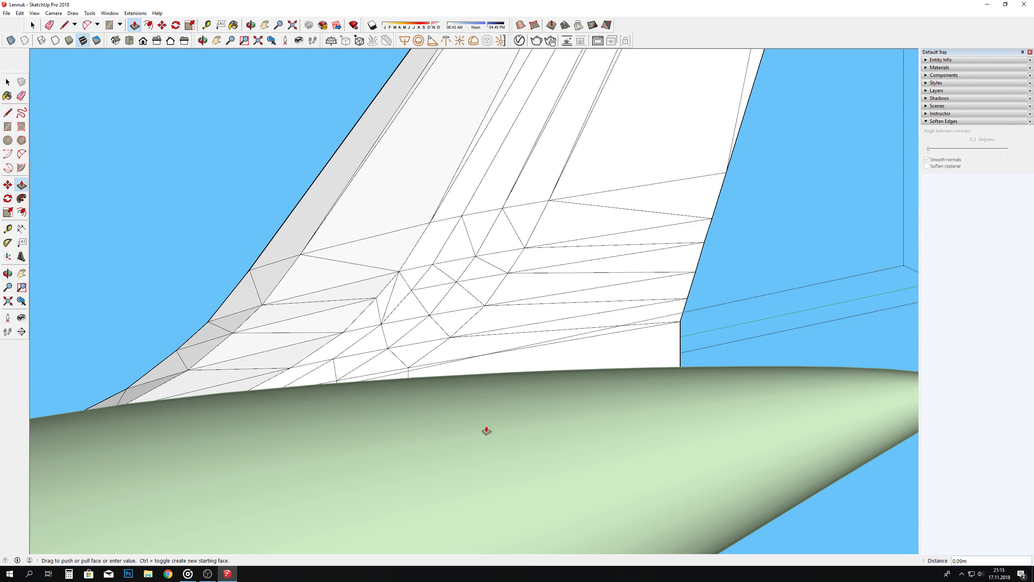
pyautogui.moveTo(487, 431); pyautogui.dragTo(487, 440)
pyautogui.click(251, 25)
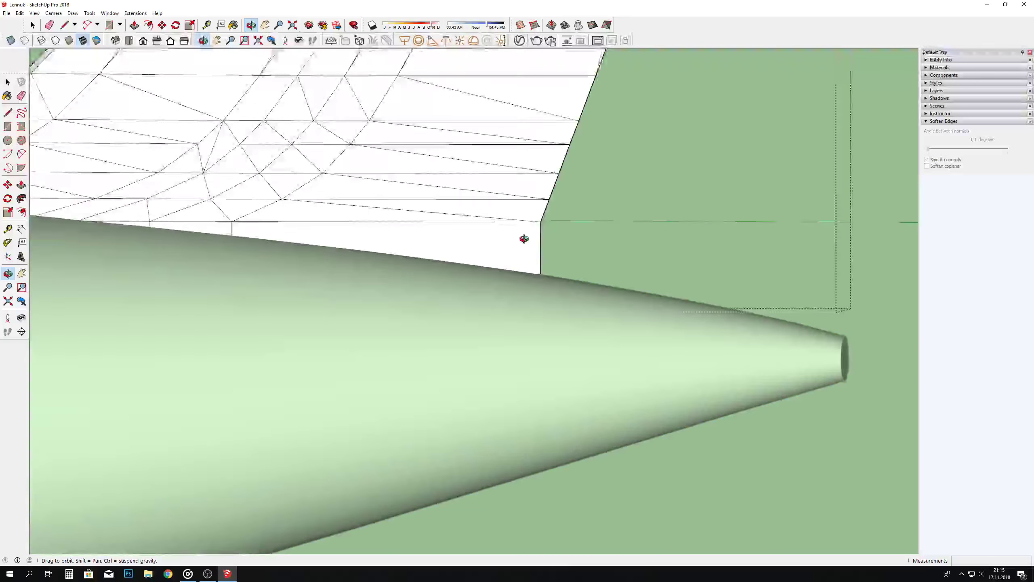
pyautogui.moveTo(448, 245)
pyautogui.mouseDown()
pyautogui.moveTo(550, 232)
pyautogui.moveTo(497, 231)
pyautogui.moveTo(351, 264)
pyautogui.moveTo(150, 162)
pyautogui.moveTo(114, 175)
pyautogui.moveTo(335, 189)
pyautogui.moveTo(48, 198)
pyautogui.mouseUp()
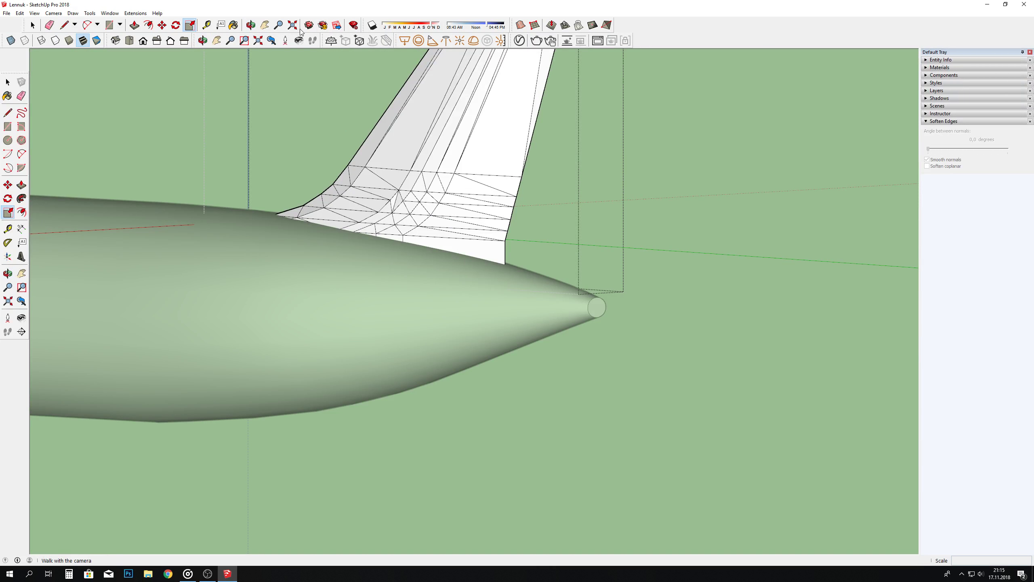
# Step: Hide the fuselage group and orbit to view the fin from underneath
pyautogui.click(28, 26)
pyautogui.click(168, 239)
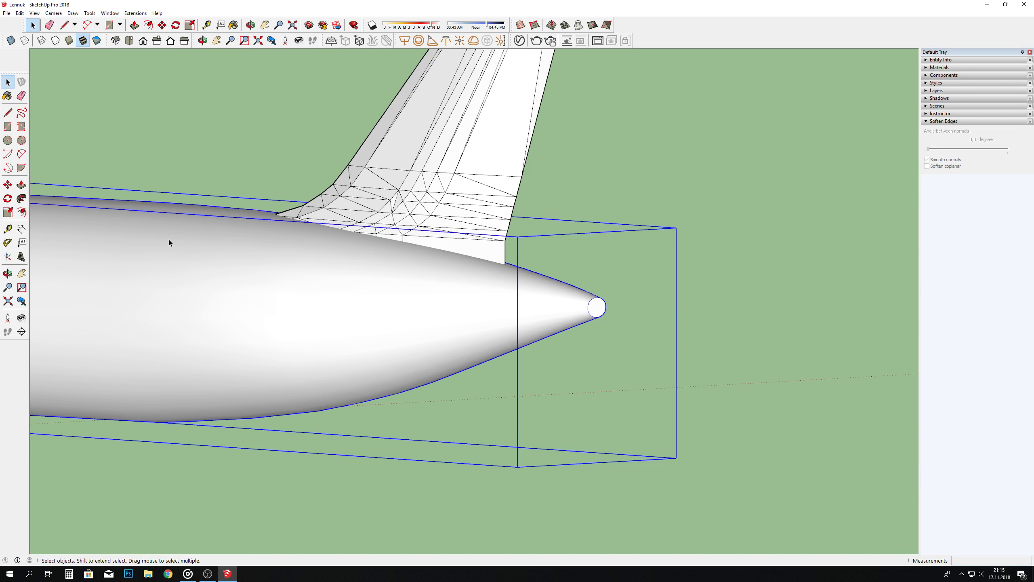
pyautogui.rightClick(168, 239)
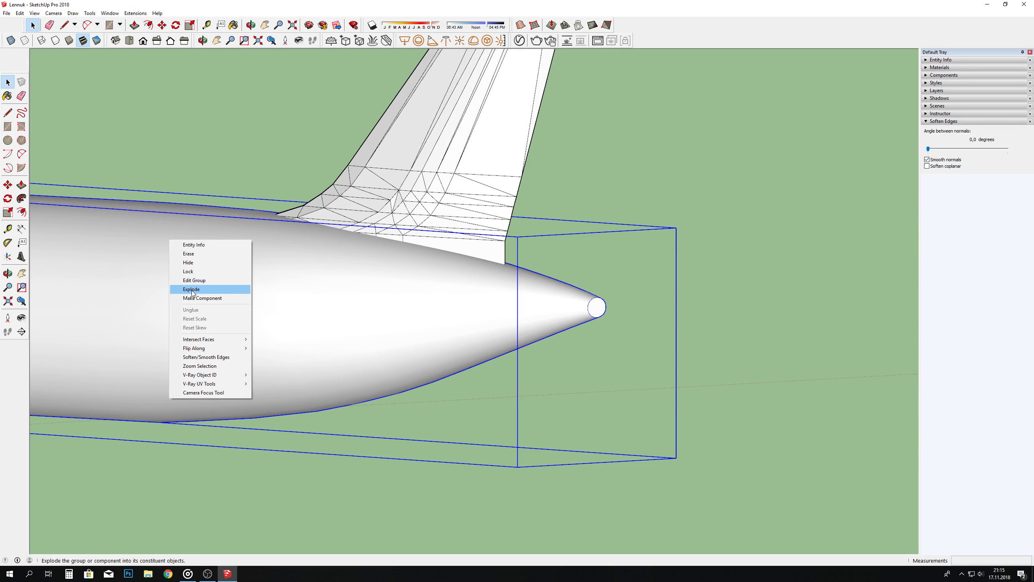
pyautogui.click(188, 262)
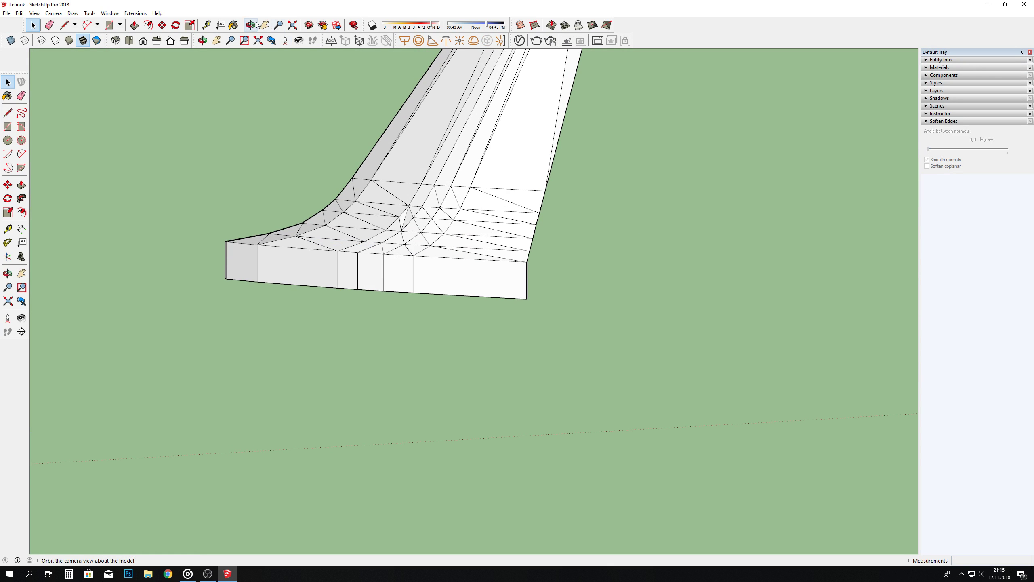
pyautogui.moveTo(432, 220); pyautogui.dragTo(82, 127, button='middle')
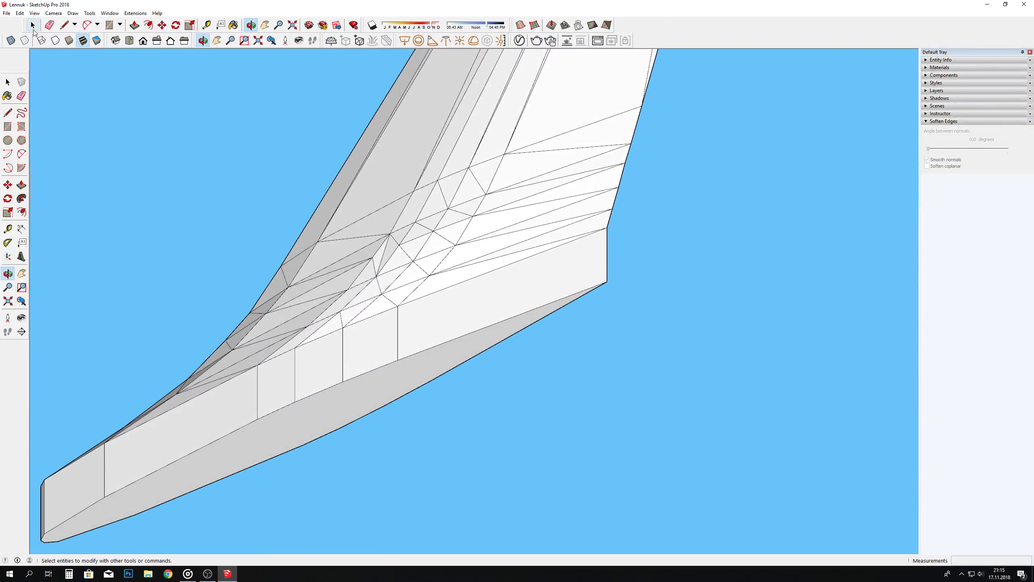
# Step: Inside the fin group, scale the underside face to 0,97 along the green axis
pyautogui.click(267, 392)
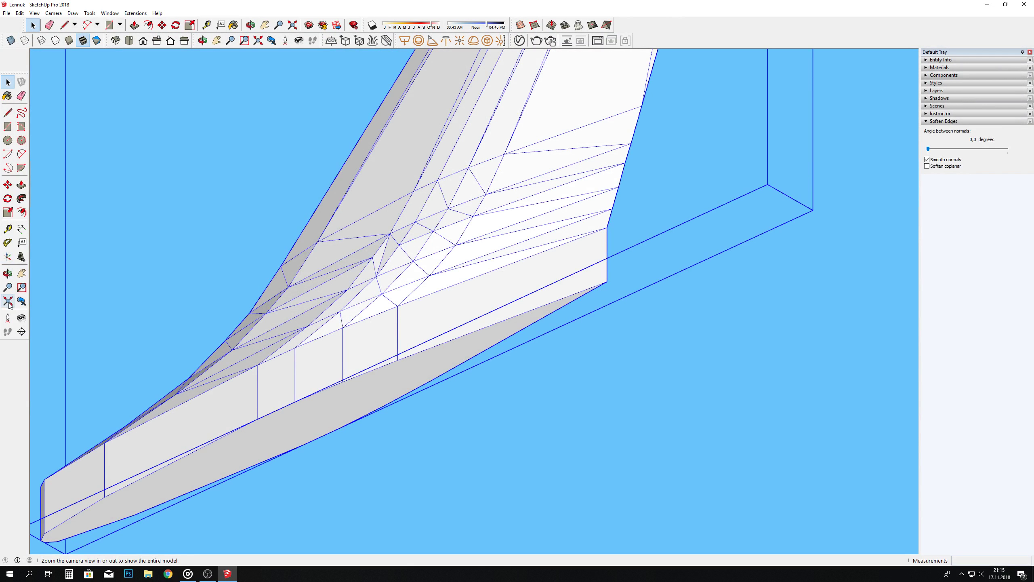
pyautogui.doubleClick(365, 393)
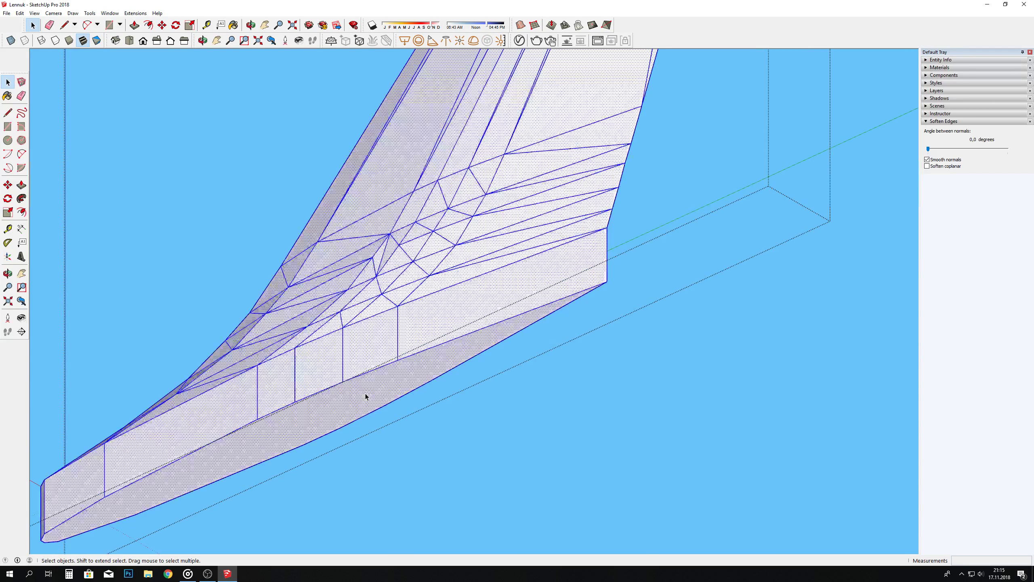
pyautogui.tripleClick(365, 393)
pyautogui.click(383, 355)
pyautogui.click(386, 381)
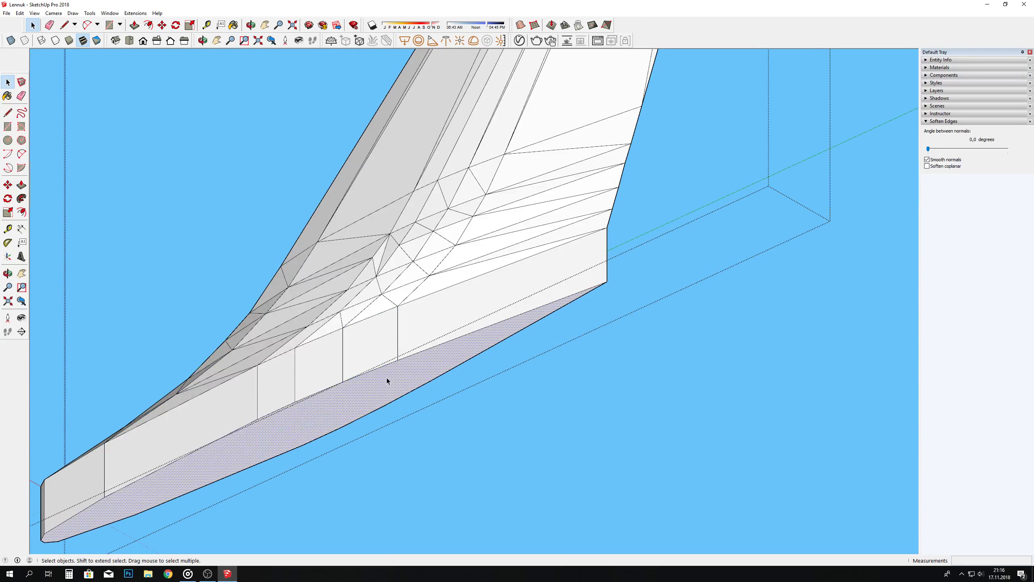
pyautogui.click(8, 212)
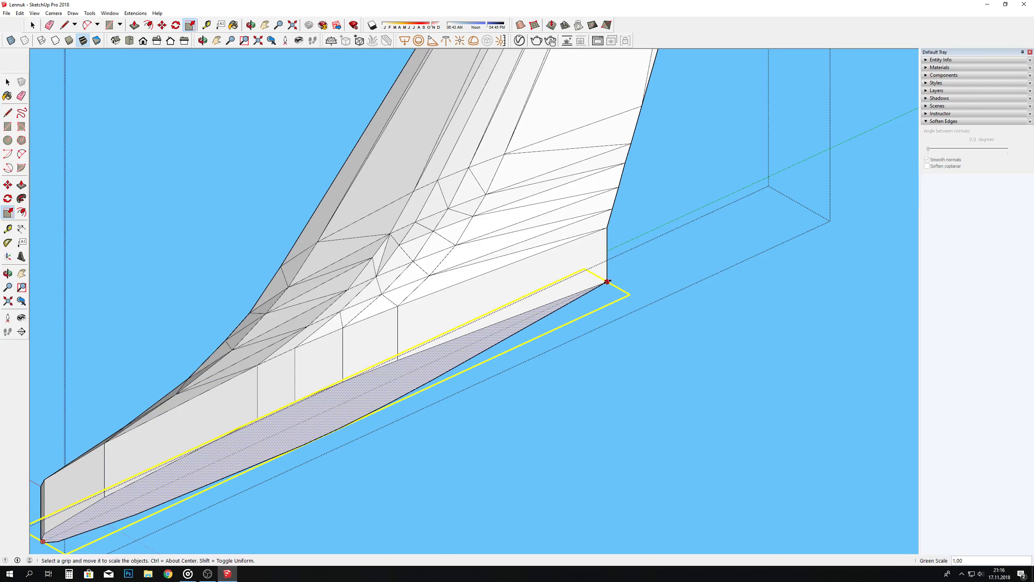
pyautogui.moveTo(608, 282)
pyautogui.mouseDown()
pyautogui.moveTo(579, 295)
pyautogui.moveTo(591, 289)
pyautogui.mouseUp()
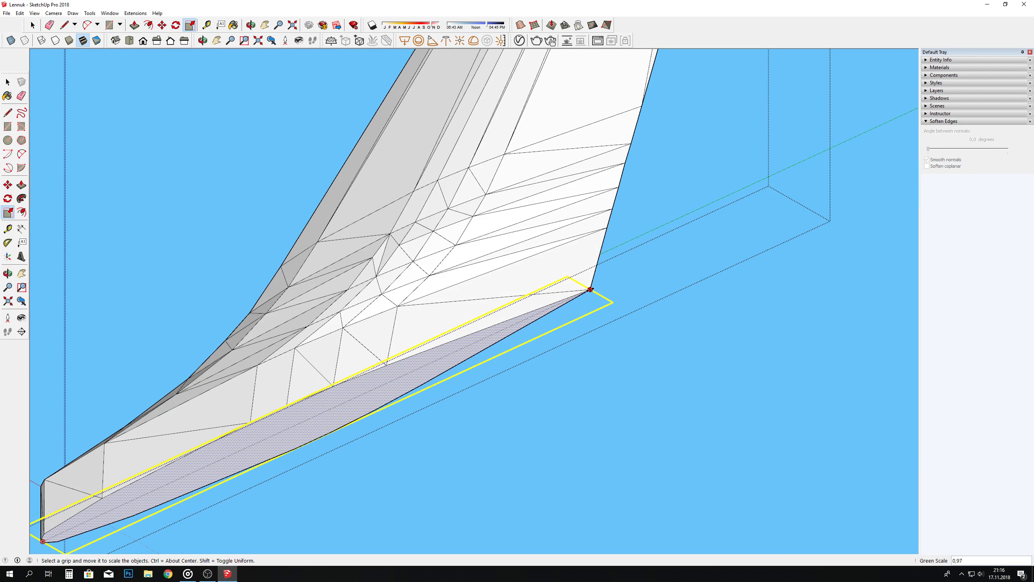
pyautogui.press('o')
pyautogui.moveTo(429, 185)
pyautogui.mouseDown()
pyautogui.moveTo(661, 280)
pyautogui.moveTo(679, 326)
pyautogui.moveTo(463, 292)
pyautogui.moveTo(504, 215)
pyautogui.moveTo(494, 174)
pyautogui.moveTo(453, 192)
pyautogui.moveTo(353, 335)
pyautogui.moveTo(346, 323)
pyautogui.mouseUp()
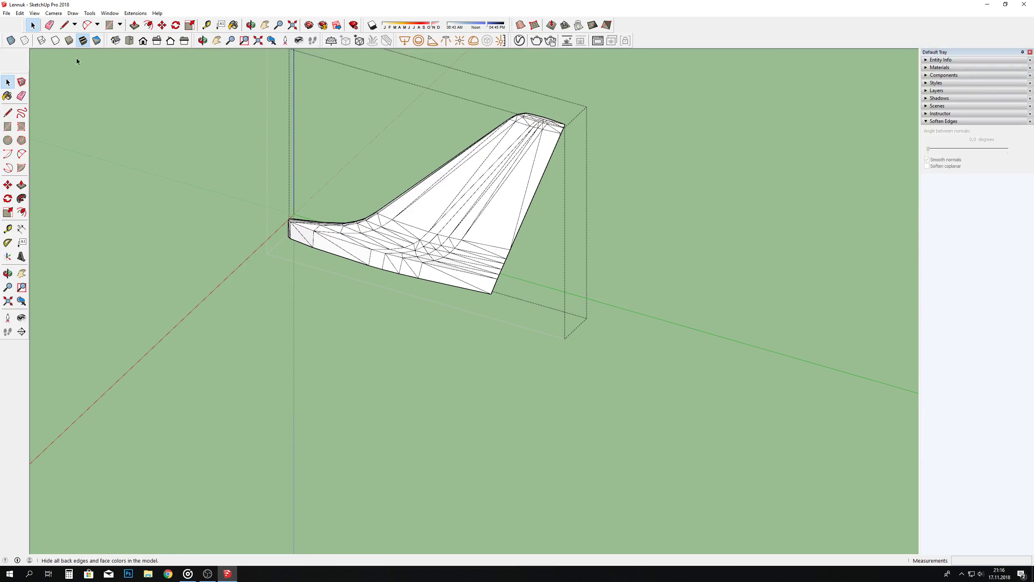
# Step: Select all fin geometry and soften its edges at 71,3° with coplanar softening
pyautogui.click(187, 117)
pyautogui.tripleClick(512, 235)
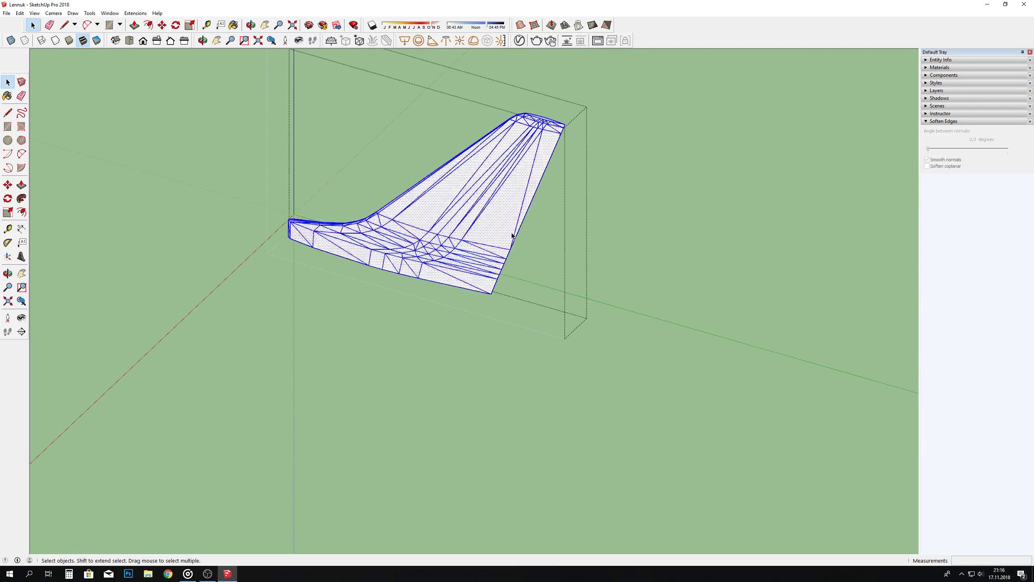
pyautogui.moveTo(950, 149); pyautogui.dragTo(962, 149)
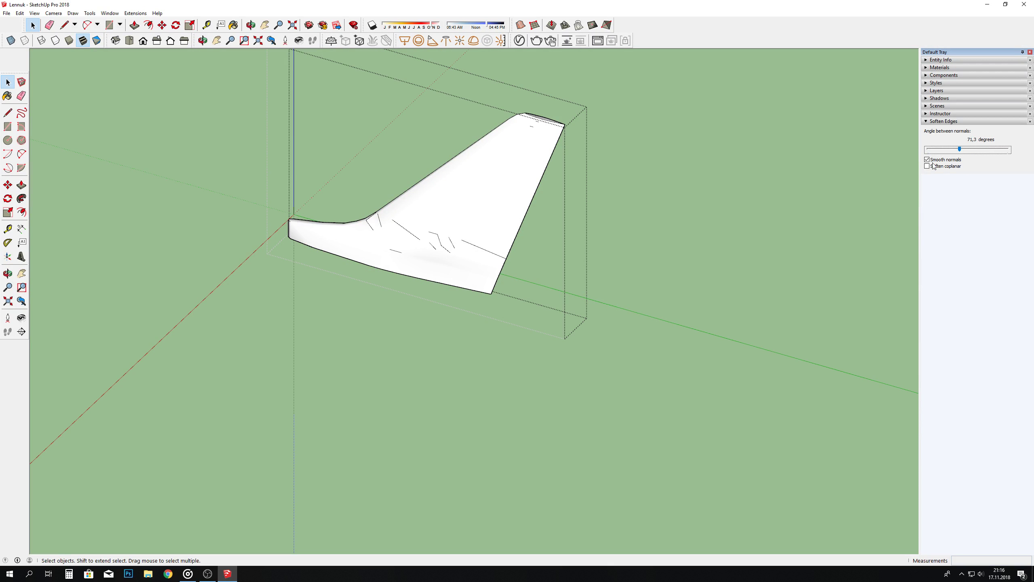
pyautogui.hotkey('shift', 'z')
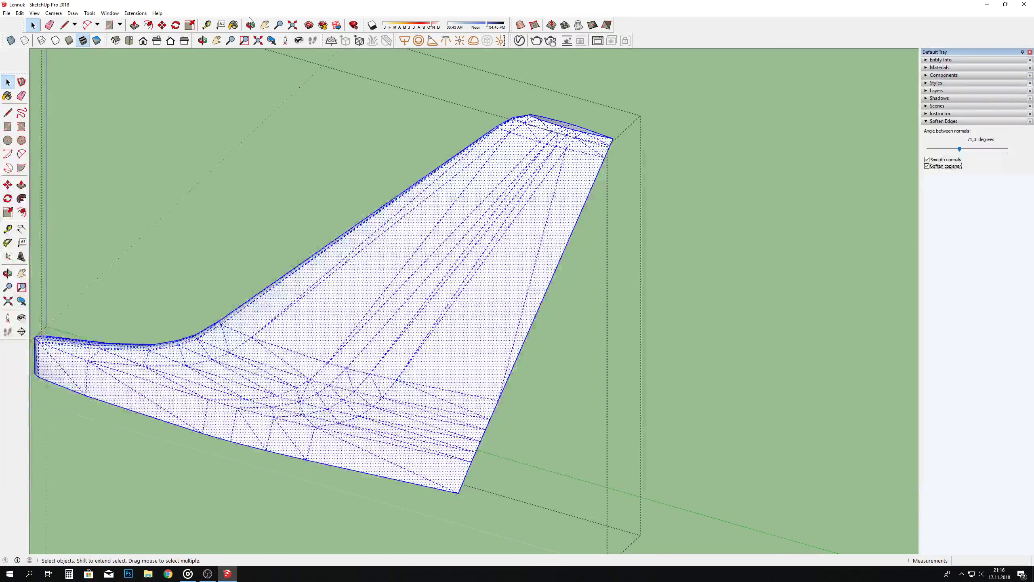
pyautogui.click(250, 25)
pyautogui.moveTo(263, 49)
pyautogui.mouseDown()
pyautogui.moveTo(338, 190)
pyautogui.moveTo(776, 224)
pyautogui.moveTo(796, 157)
pyautogui.moveTo(689, 108)
pyautogui.moveTo(263, 220)
pyautogui.moveTo(688, 307)
pyautogui.moveTo(516, 208)
pyautogui.mouseUp()
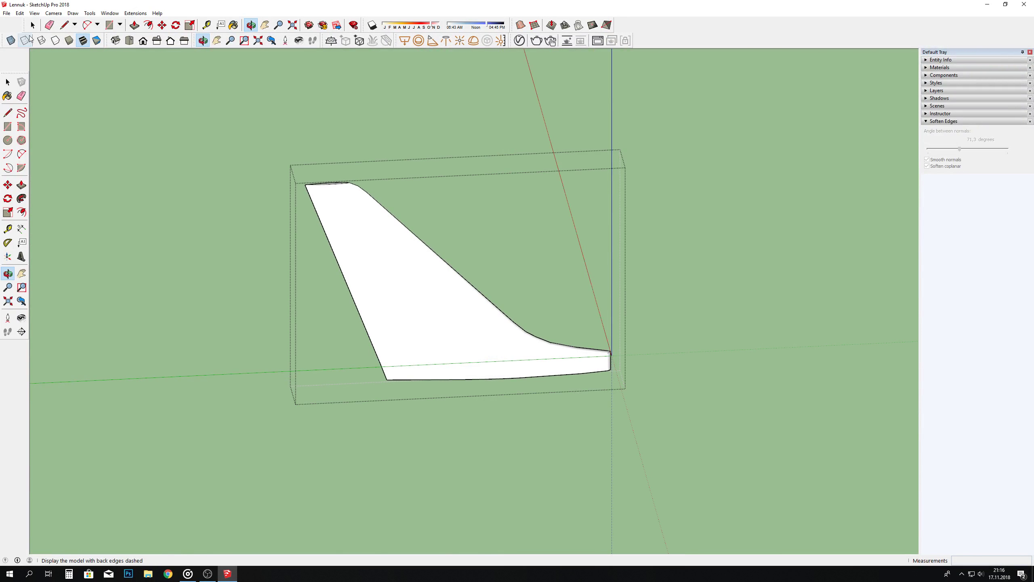
pyautogui.click(128, 163)
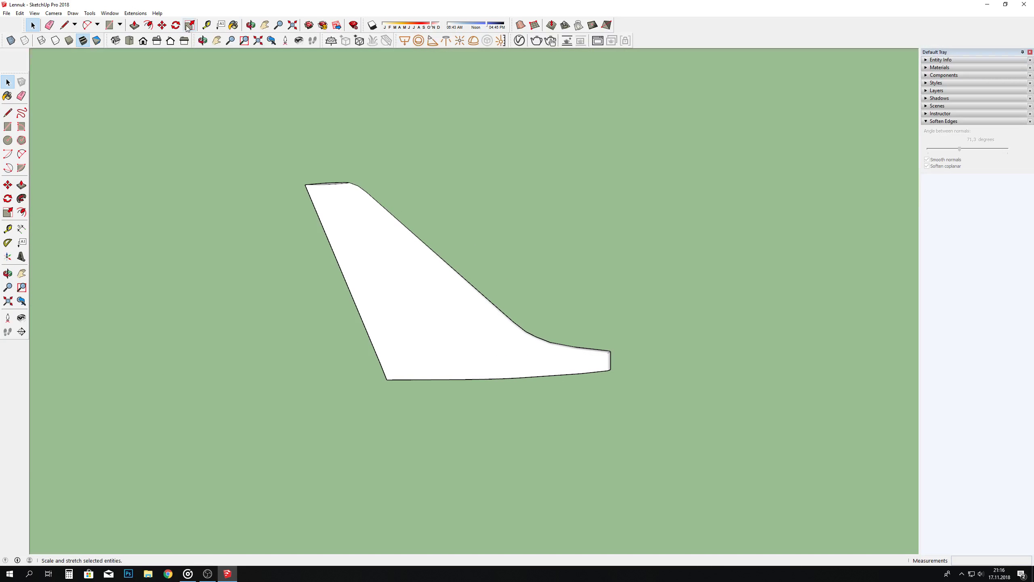
# Step: Unhide all geometry and explode the tail fin and fuselage together
pyautogui.scroll(-1, 570, 228)
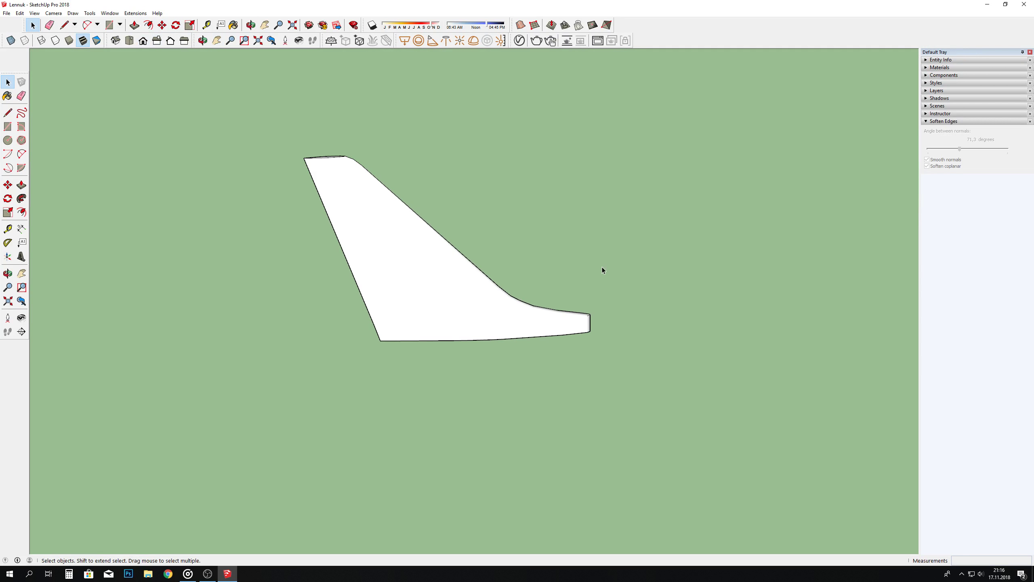
pyautogui.click(6, 13)
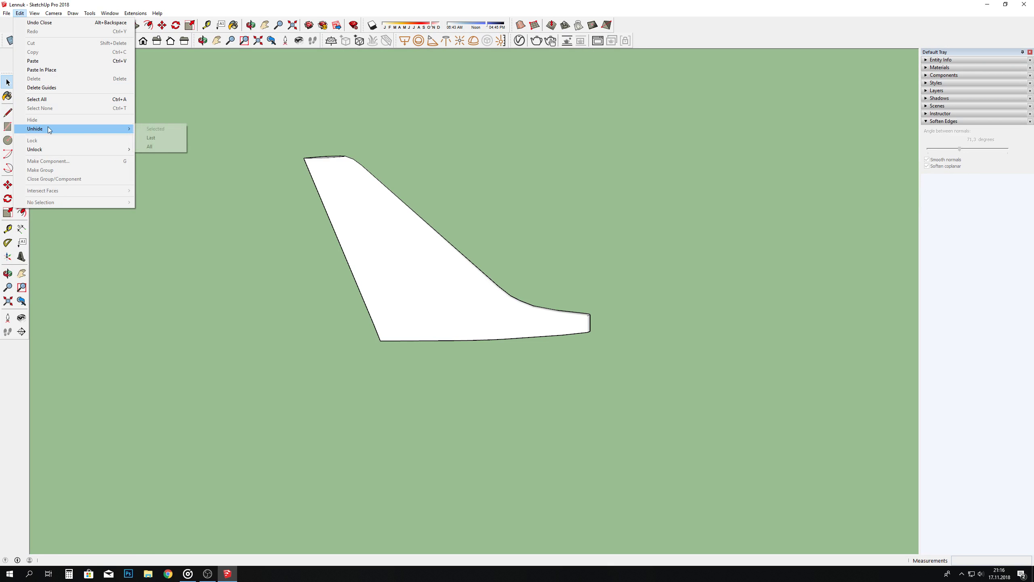
pyautogui.click(149, 138)
pyautogui.scroll(-3, 268, 207)
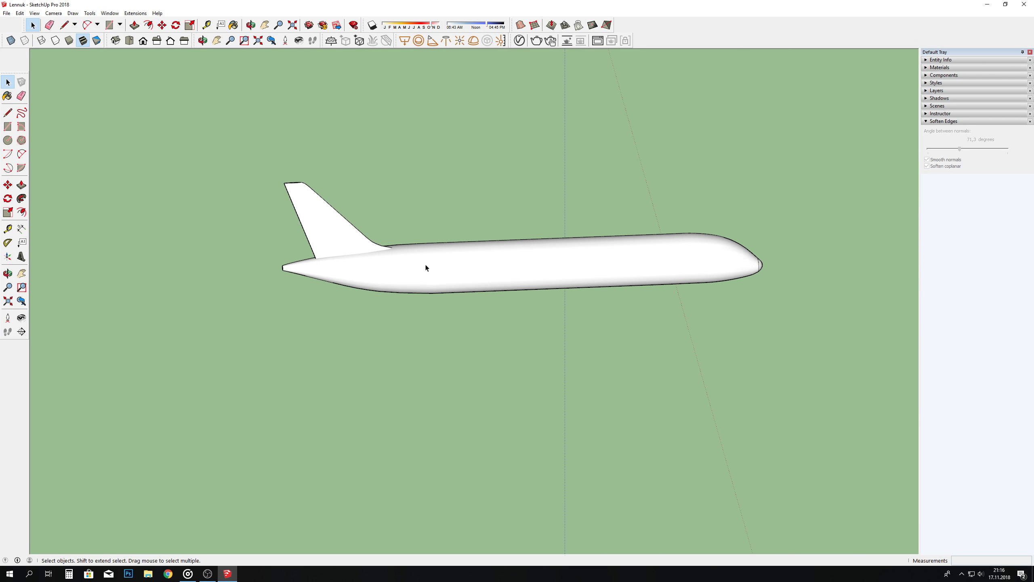
pyautogui.keyDown('ctrl'); pyautogui.click(529, 272); pyautogui.keyUp('ctrl')
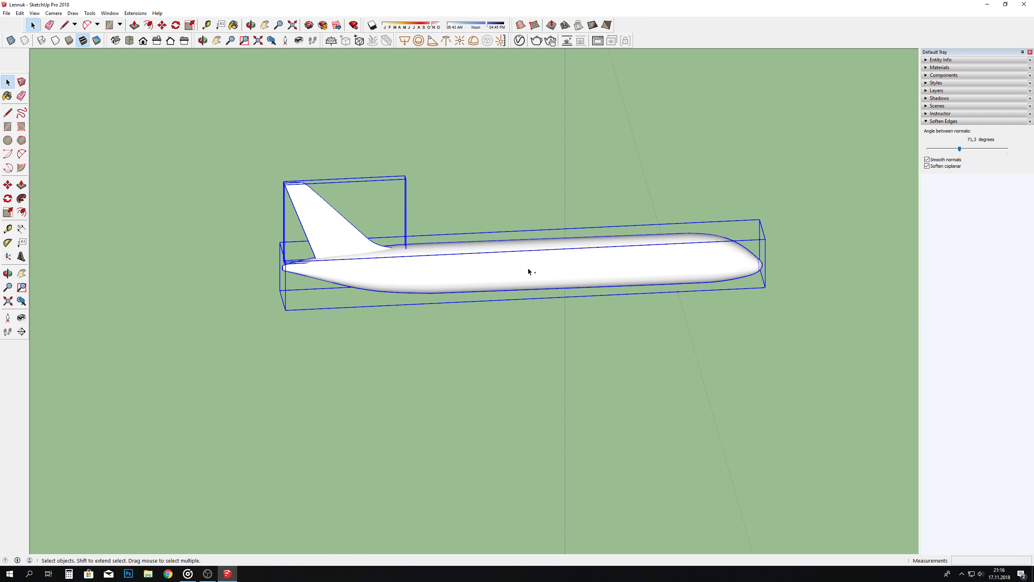
pyautogui.rightClick(347, 234)
pyautogui.click(373, 270)
# Step: Select the whole airplane and intersect its faces with the model
pyautogui.click(302, 180)
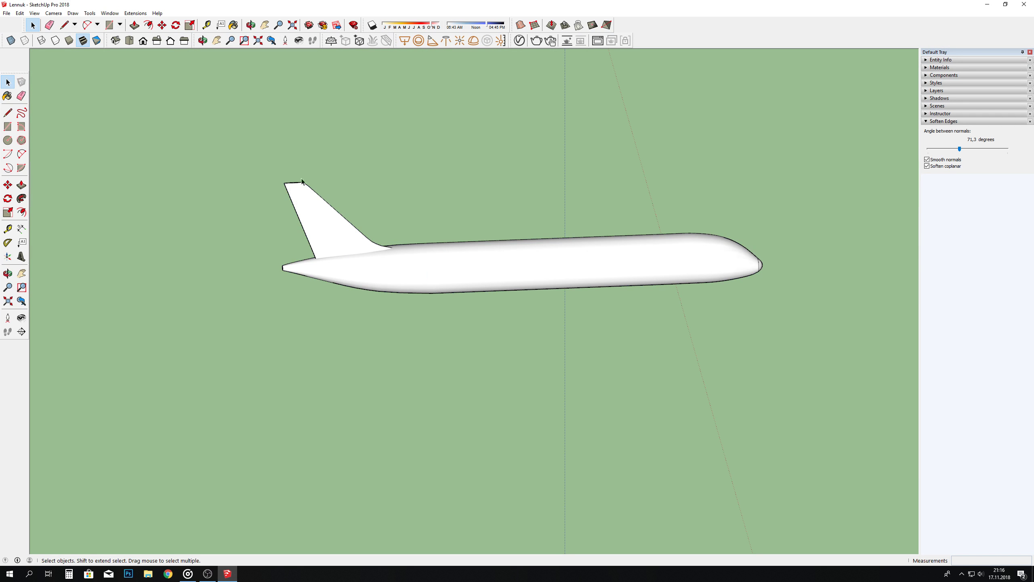
pyautogui.moveTo(221, 142); pyautogui.dragTo(805, 339)
pyautogui.rightClick(428, 261)
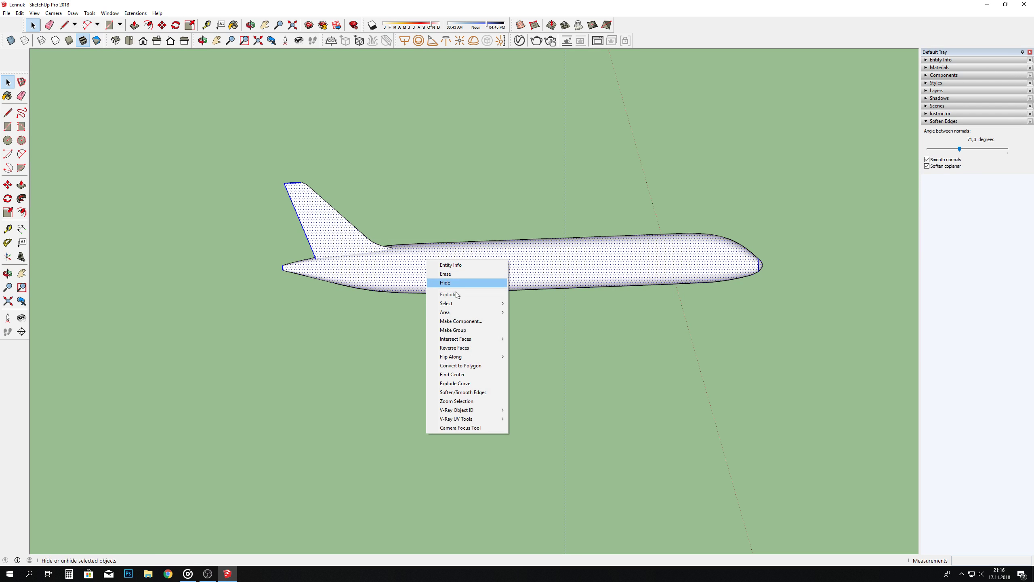
pyautogui.click(378, 256)
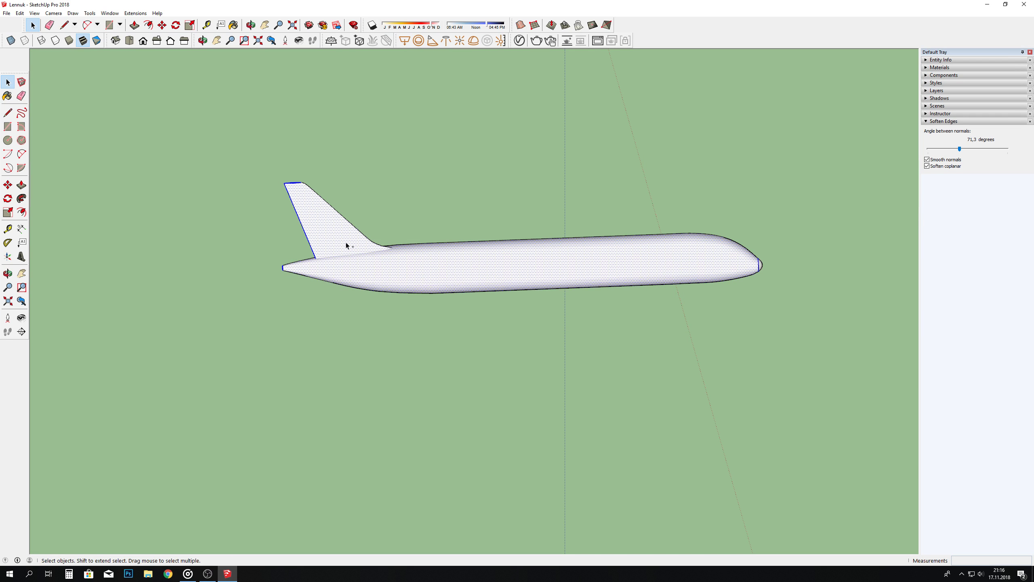
pyautogui.rightClick(390, 265)
pyautogui.moveTo(429, 341)
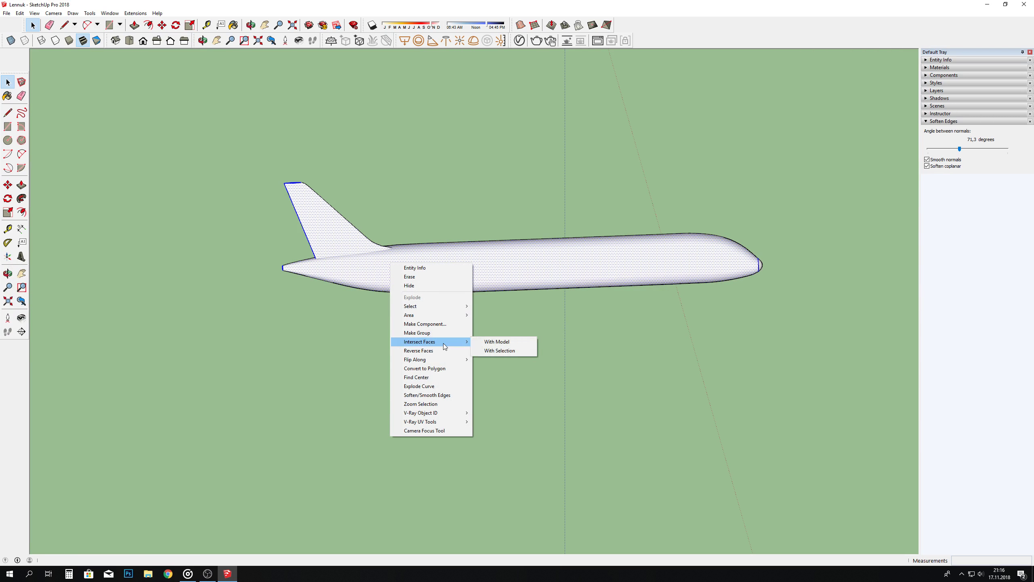
pyautogui.click(501, 348)
# Step: Switch the camera to perspective and orbit close to the fin-fuselage junction
pyautogui.scroll(4, 409, 289)
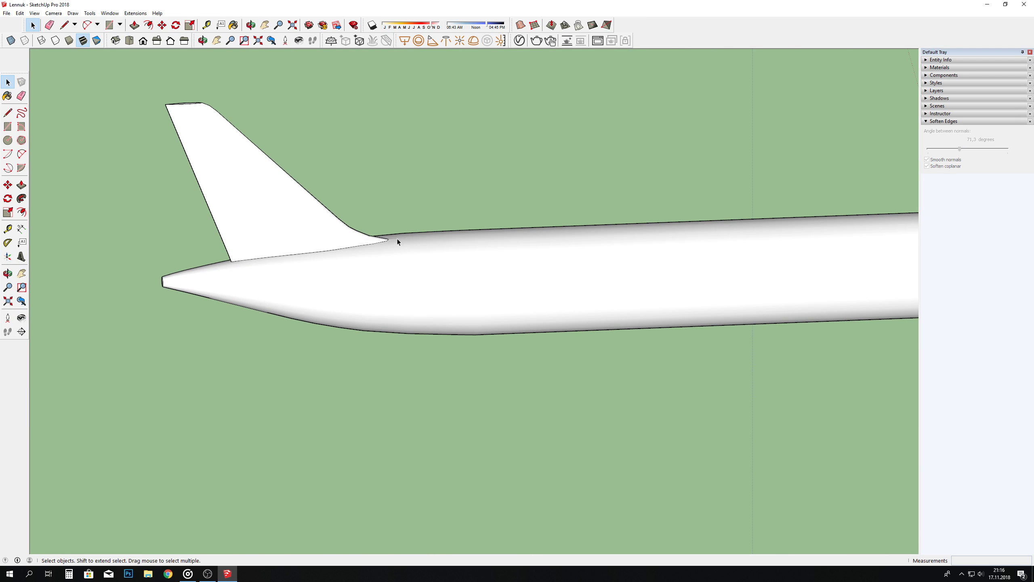
pyautogui.scroll(-1, 291, 145)
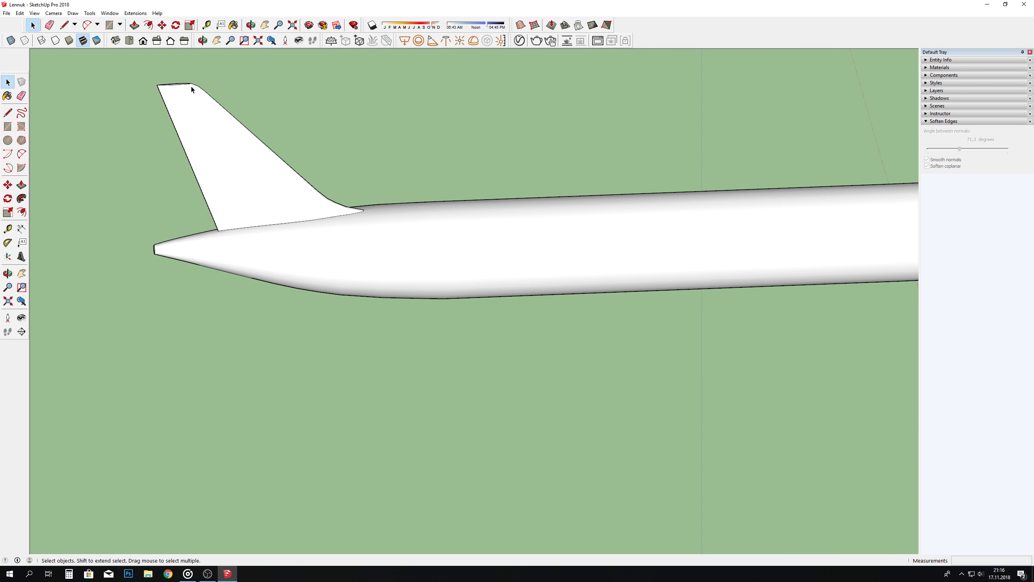
pyautogui.click(252, 25)
pyautogui.scroll(5, 257, 168)
pyautogui.moveTo(269, 175)
pyautogui.mouseDown()
pyautogui.moveTo(228, 168)
pyautogui.moveTo(339, 276)
pyautogui.moveTo(257, 240)
pyautogui.mouseUp()
pyautogui.click(53, 13)
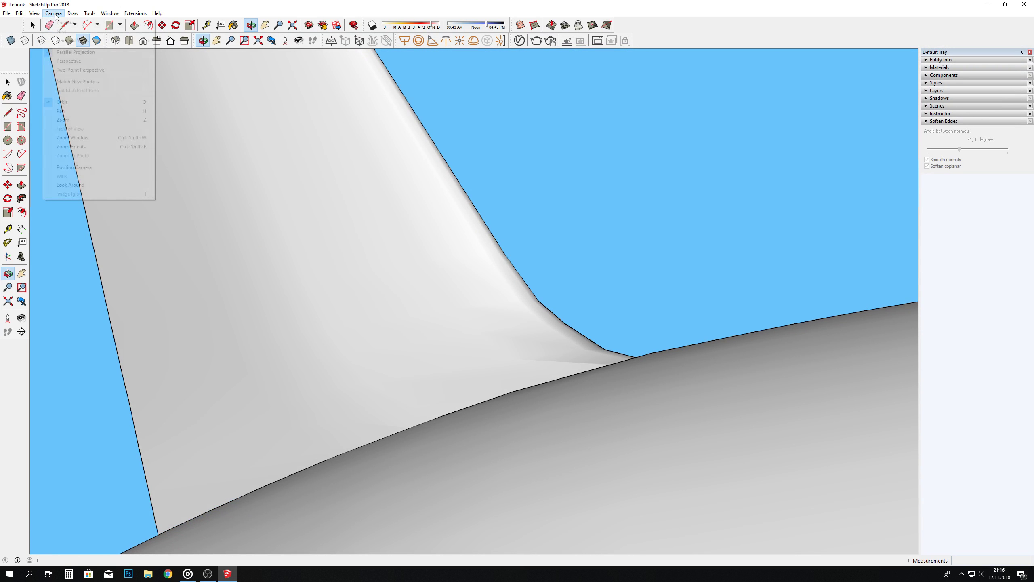
pyautogui.click(69, 61)
pyautogui.scroll(3, 503, 317)
pyautogui.scroll(4, 517, 330)
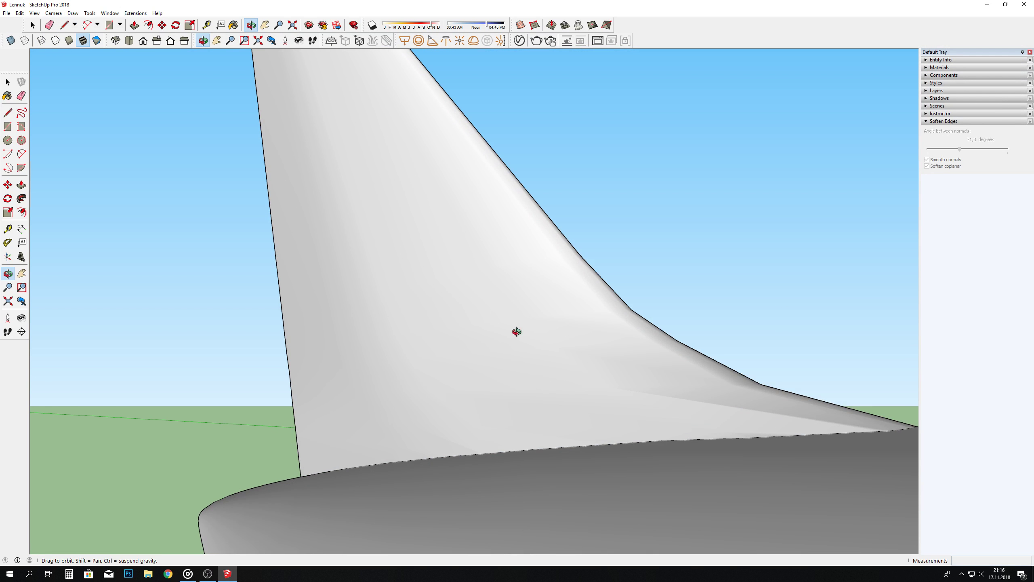
pyautogui.moveTo(518, 331); pyautogui.dragTo(410, 288)
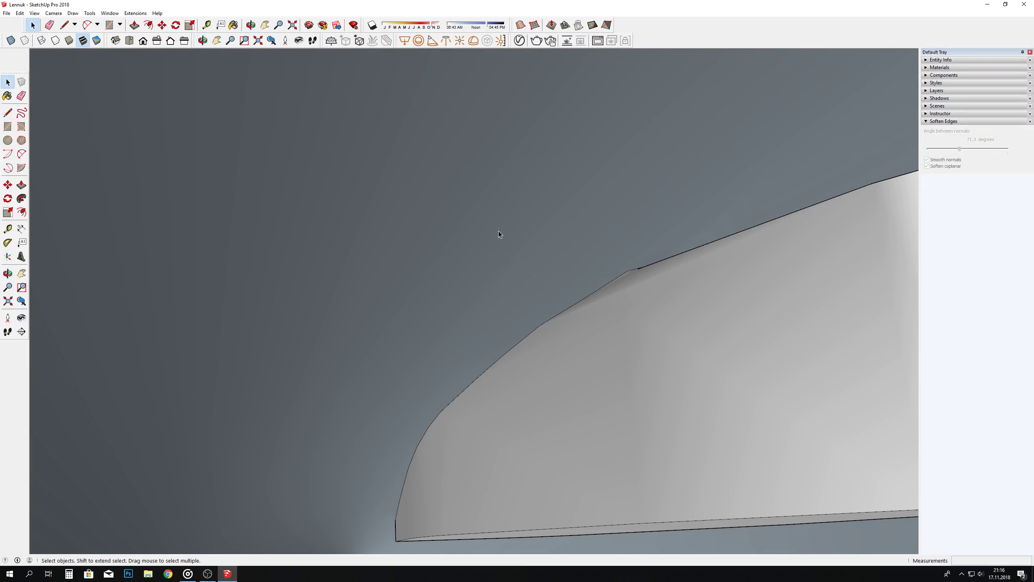
# Step: Delete the stray fin faces and leftover edges inside the fuselage
pyautogui.click(659, 369)
pyautogui.press('Delete')
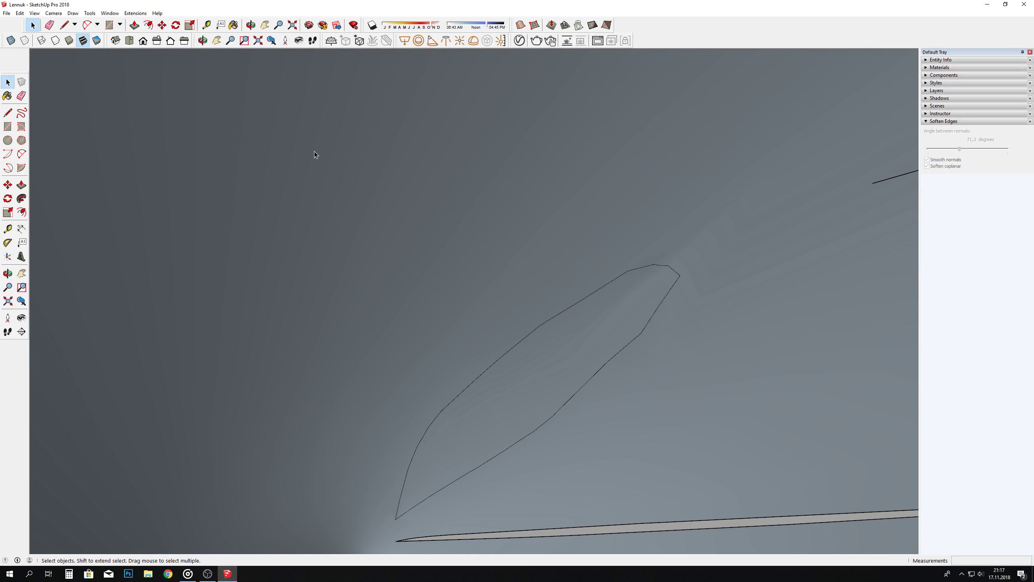
pyautogui.click(22, 319)
pyautogui.moveTo(591, 332); pyautogui.dragTo(297, 148)
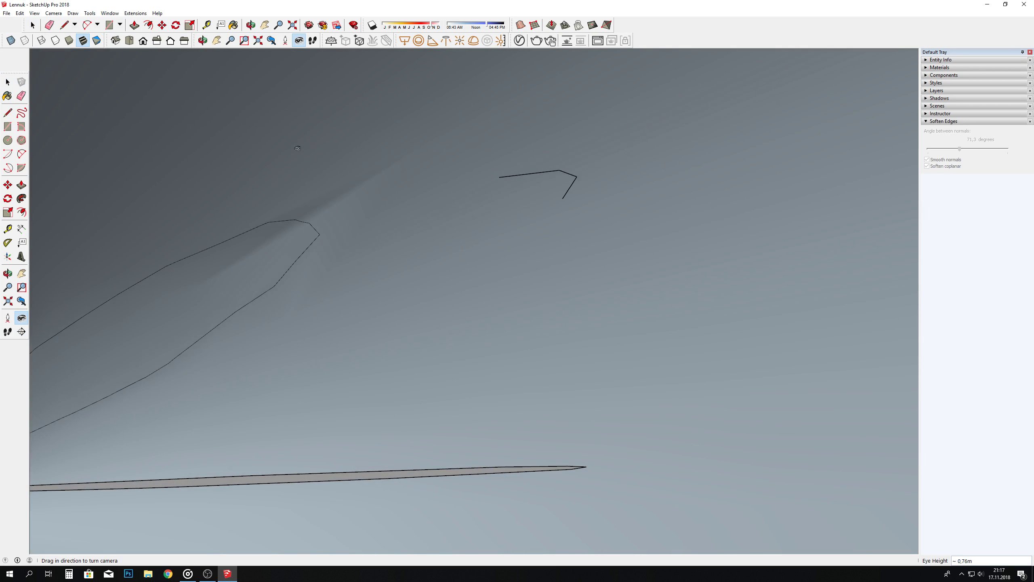
pyautogui.press('space')
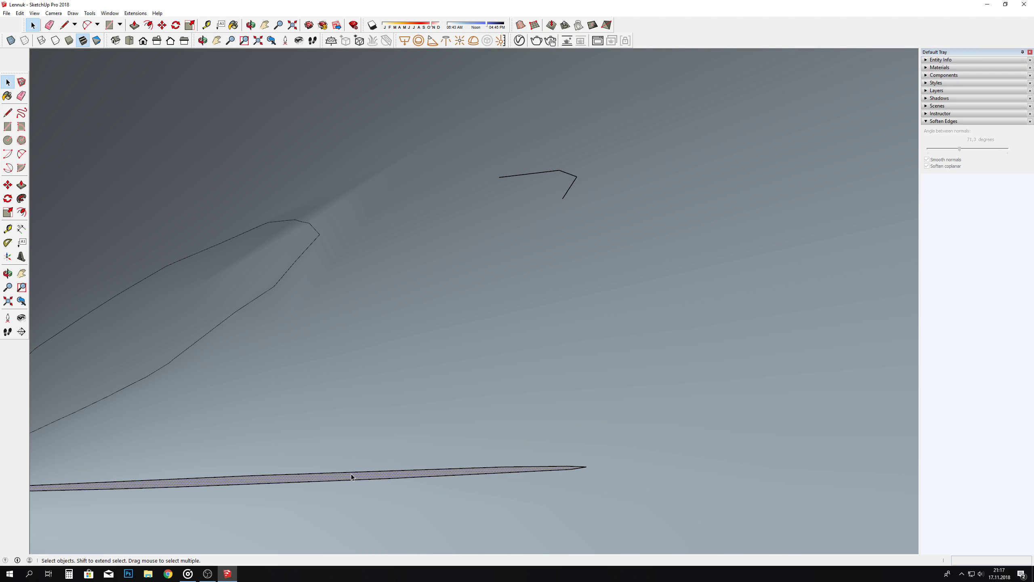
pyautogui.press('Delete')
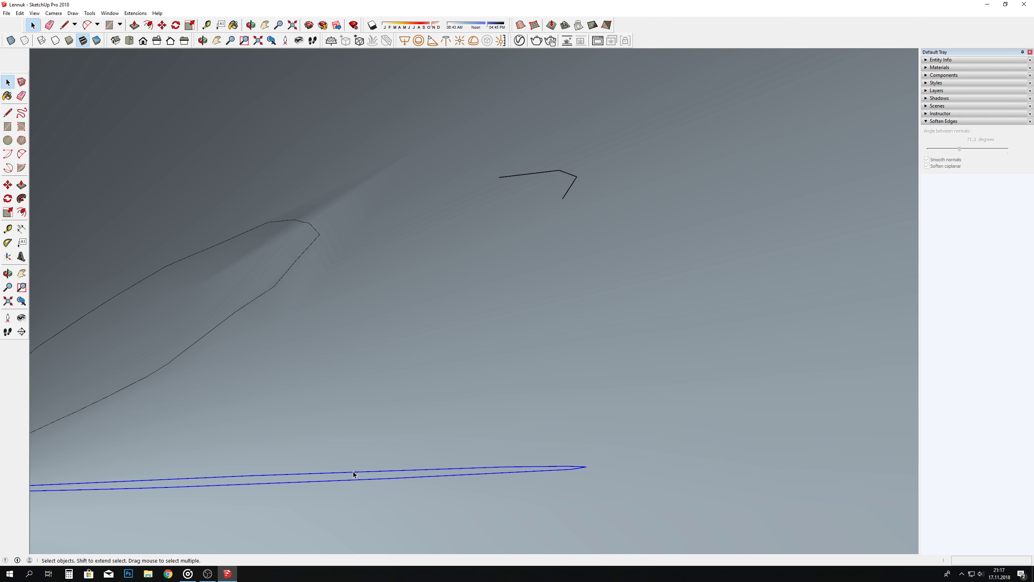
pyautogui.press('Delete')
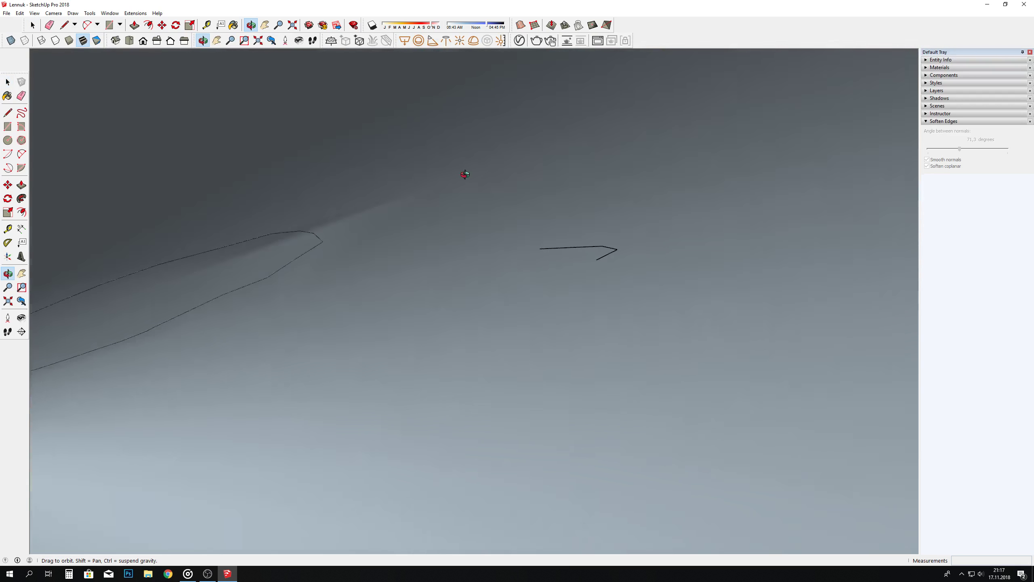
# Step: Zoom to extents and orbit to view the airplane from behind and above
pyautogui.moveTo(462, 174); pyautogui.dragTo(254, 179, button='middle')
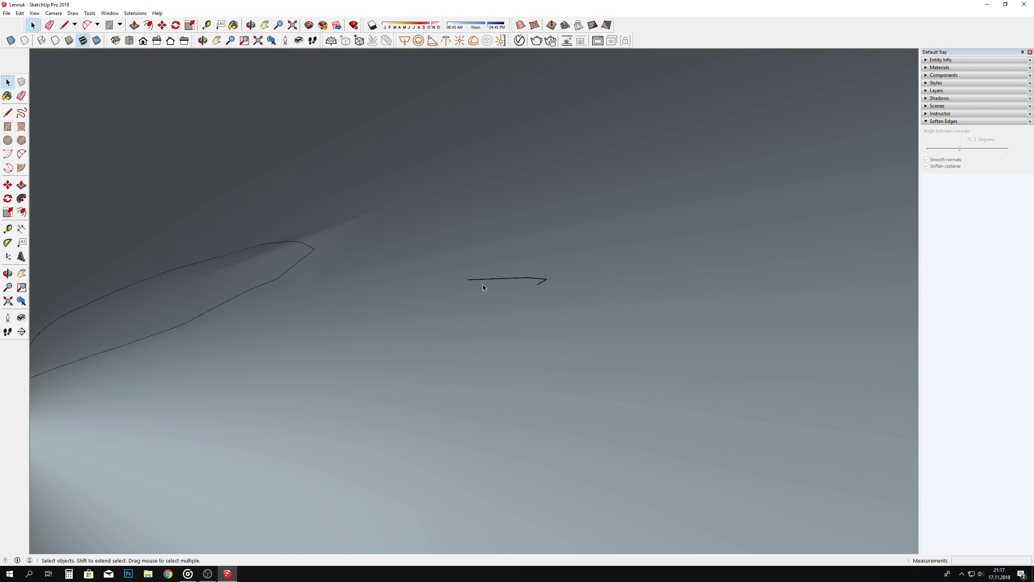
pyautogui.click(22, 322)
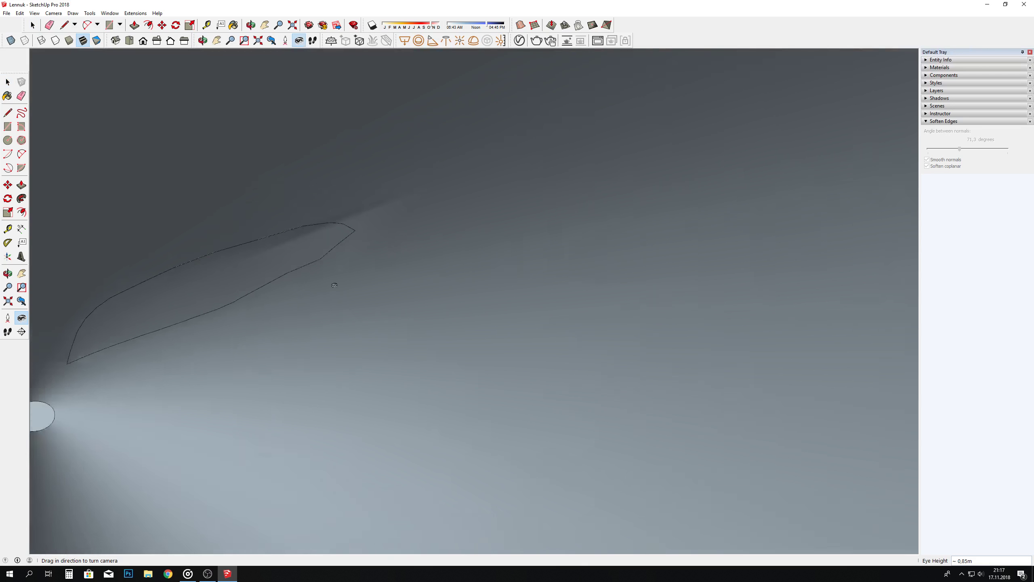
pyautogui.moveTo(82, 359); pyautogui.dragTo(254, 338)
pyautogui.click(292, 26)
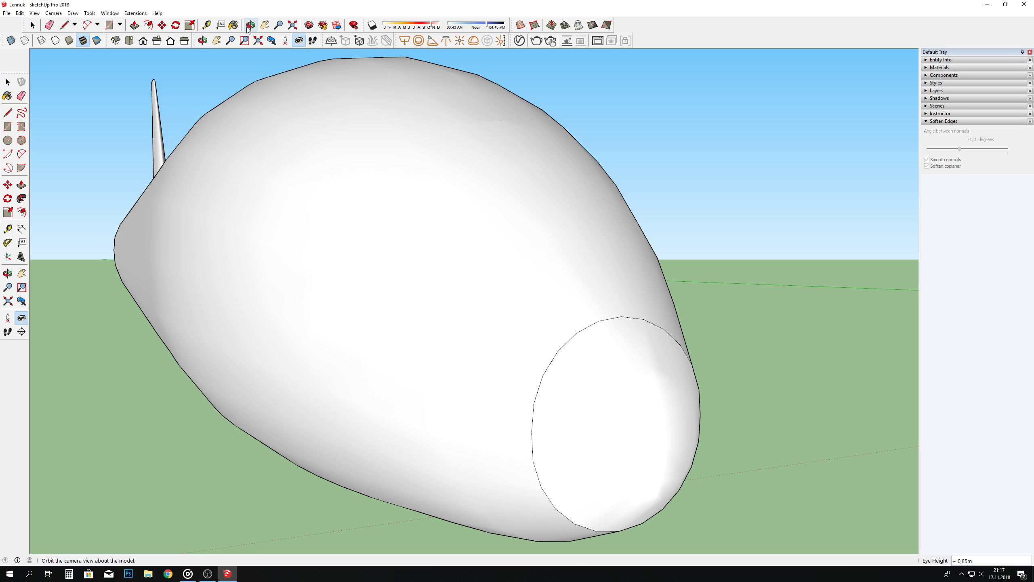
pyautogui.click(251, 26)
pyautogui.scroll(-3, 677, 363)
pyautogui.scroll(-3, 530, 323)
pyautogui.scroll(8, 457, 321)
pyautogui.moveTo(457, 321)
pyautogui.mouseDown()
pyautogui.moveTo(894, 409)
pyautogui.moveTo(422, 351)
pyautogui.moveTo(697, 249)
pyautogui.moveTo(758, 255)
pyautogui.moveTo(713, 301)
pyautogui.moveTo(658, 406)
pyautogui.mouseUp()
pyautogui.moveTo(503, 374)
pyautogui.mouseDown()
pyautogui.moveTo(603, 317)
pyautogui.moveTo(635, 249)
pyautogui.moveTo(711, 245)
pyautogui.moveTo(676, 307)
pyautogui.moveTo(561, 215)
pyautogui.moveTo(462, 247)
pyautogui.mouseUp()
pyautogui.scroll(3, 556, 224)
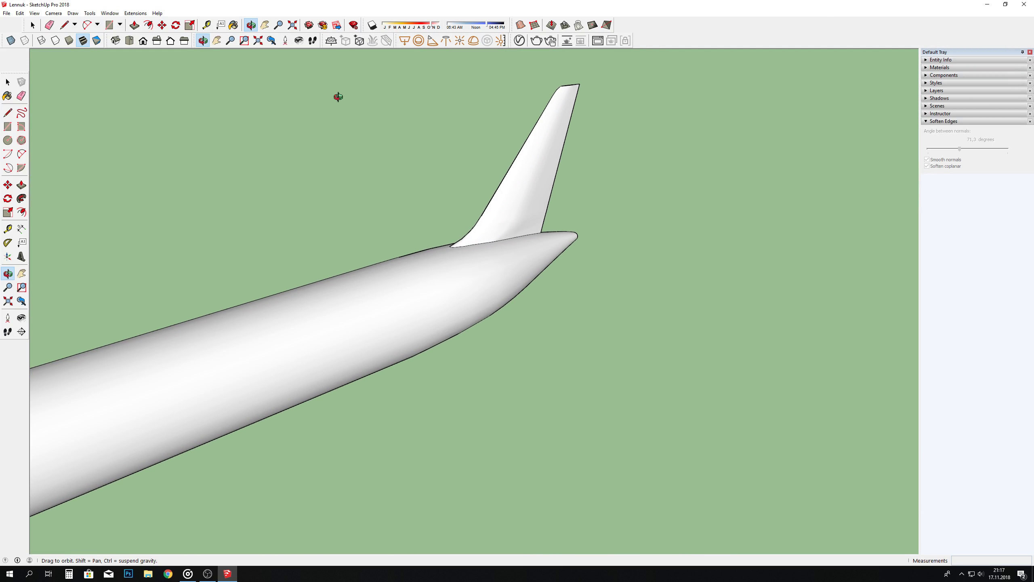
# Step: Select the tail fin surface and make it a separate object
pyautogui.moveTo(338, 97); pyautogui.dragTo(359, 151)
pyautogui.click(33, 25)
pyautogui.scroll(-3, 467, 218)
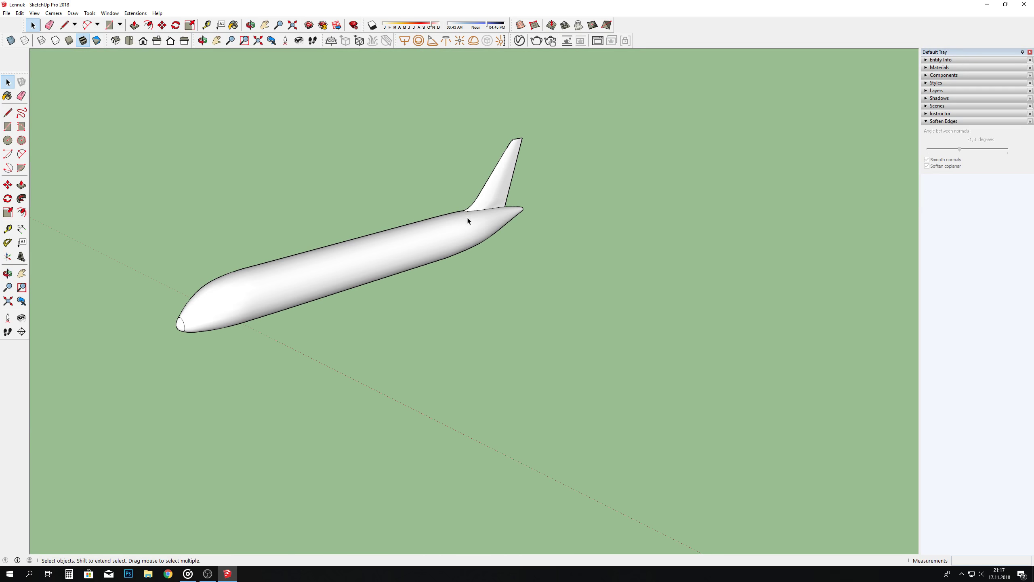
pyautogui.doubleClick(426, 237)
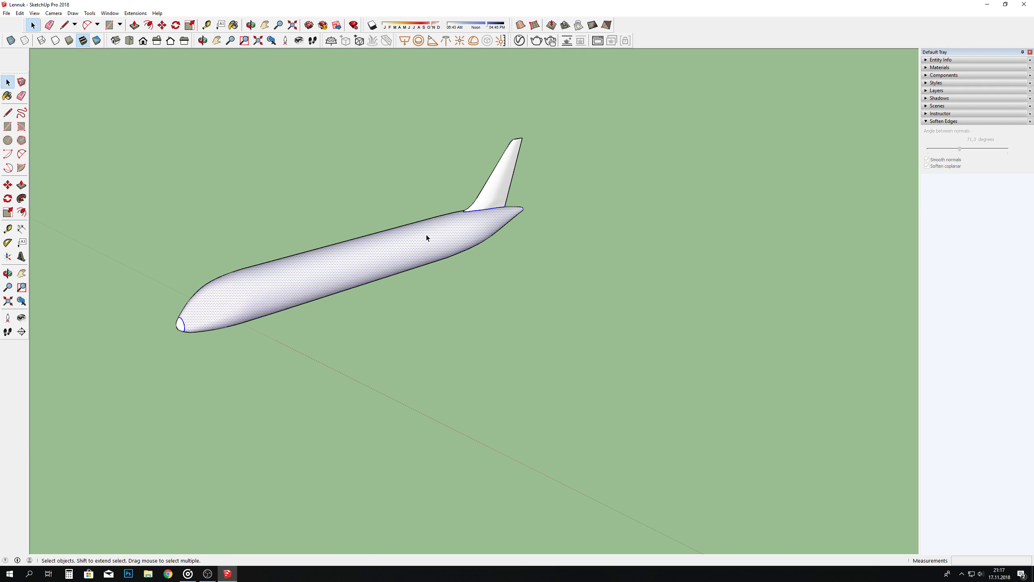
pyautogui.tripleClick(250, 299)
pyautogui.rightClick(382, 270)
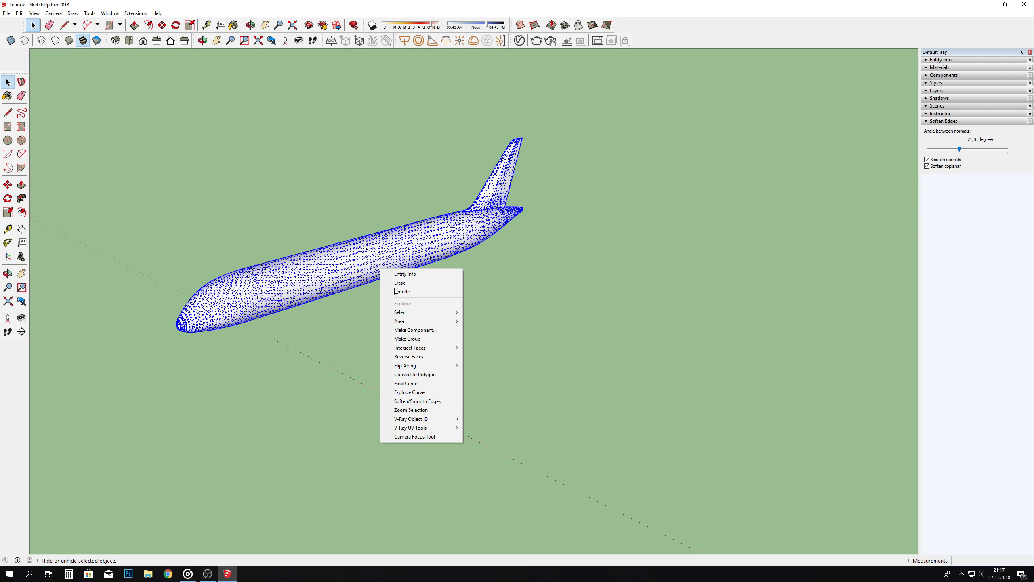
pyautogui.click(395, 291)
pyautogui.click(534, 180)
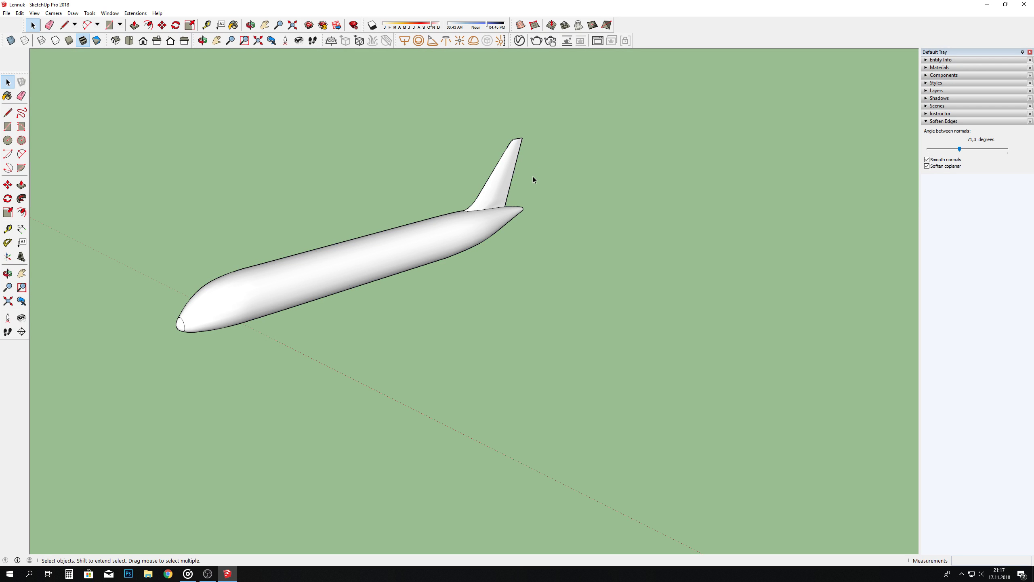
pyautogui.scroll(2, 501, 175)
pyautogui.rightClick(501, 176)
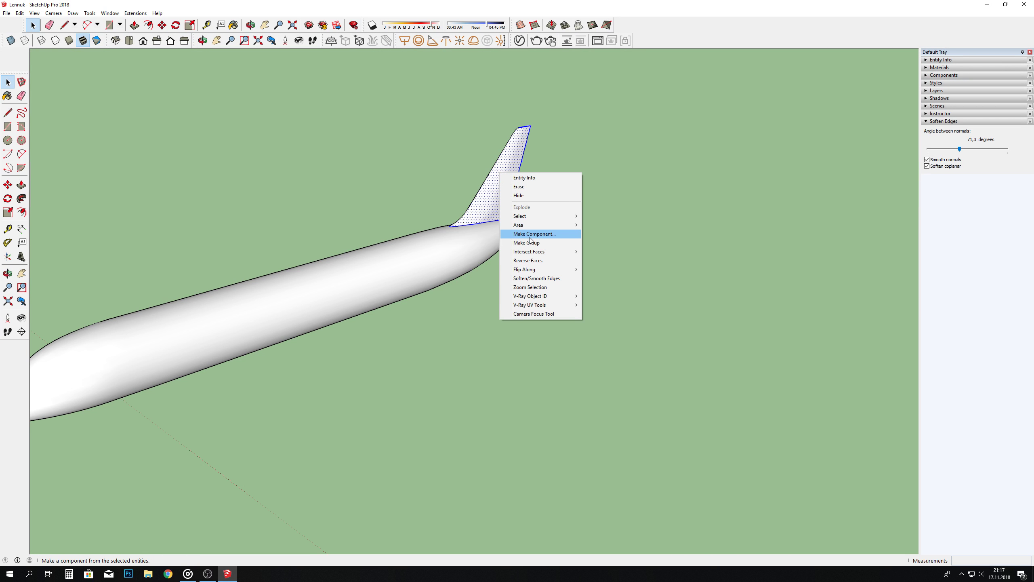
pyautogui.click(534, 240)
# Step: Group all of the fuselage geometry into a single group
pyautogui.click(411, 255)
pyautogui.tripleClick(409, 258)
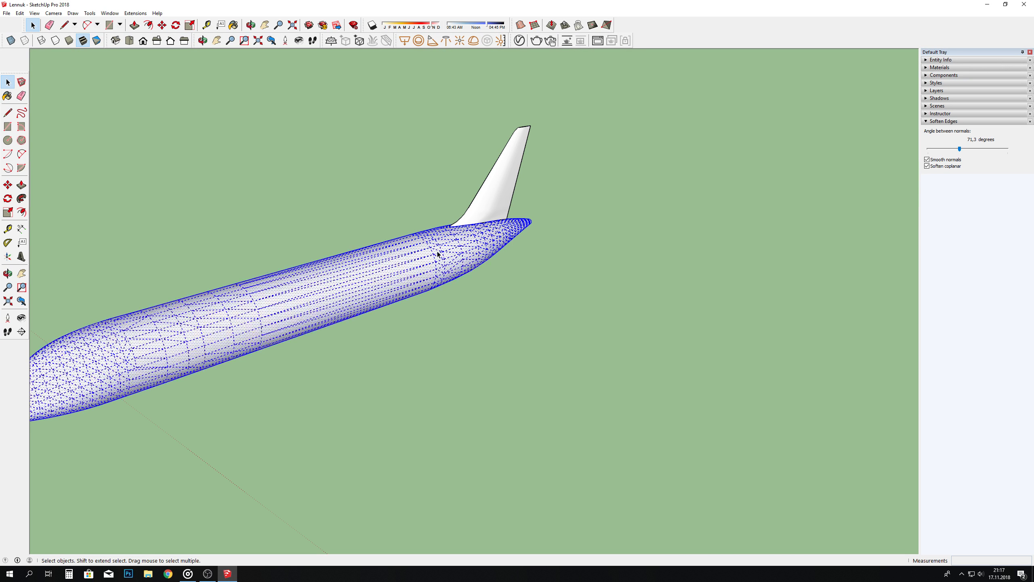
pyautogui.rightClick(438, 251)
pyautogui.click(471, 322)
pyautogui.scroll(-3, 566, 304)
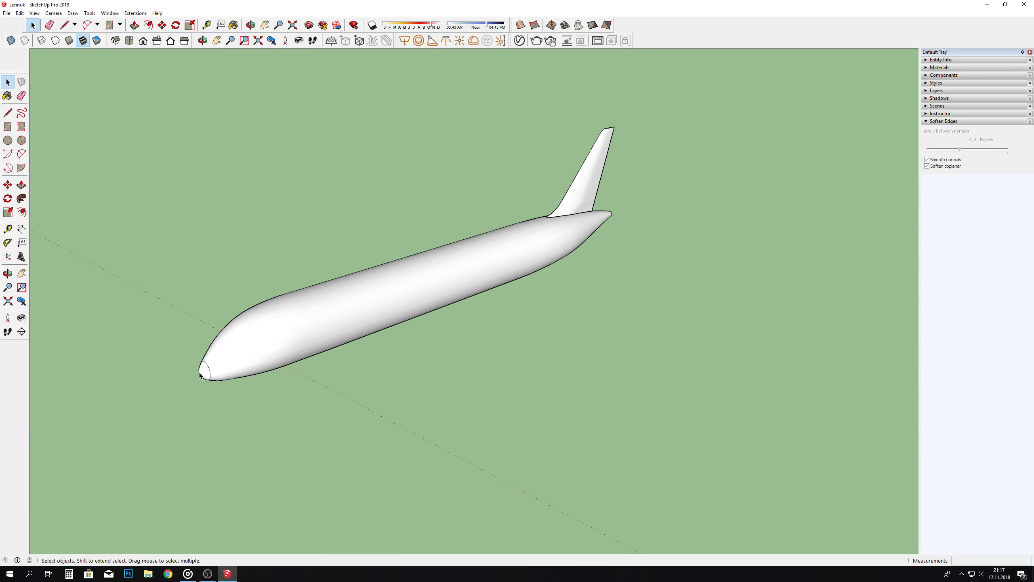
pyautogui.click(254, 350)
# Step: Zoom and orbit to view the fuselage nose head-on, then select its flat circular face
pyautogui.scroll(3, 218, 369)
pyautogui.scroll(3, 200, 375)
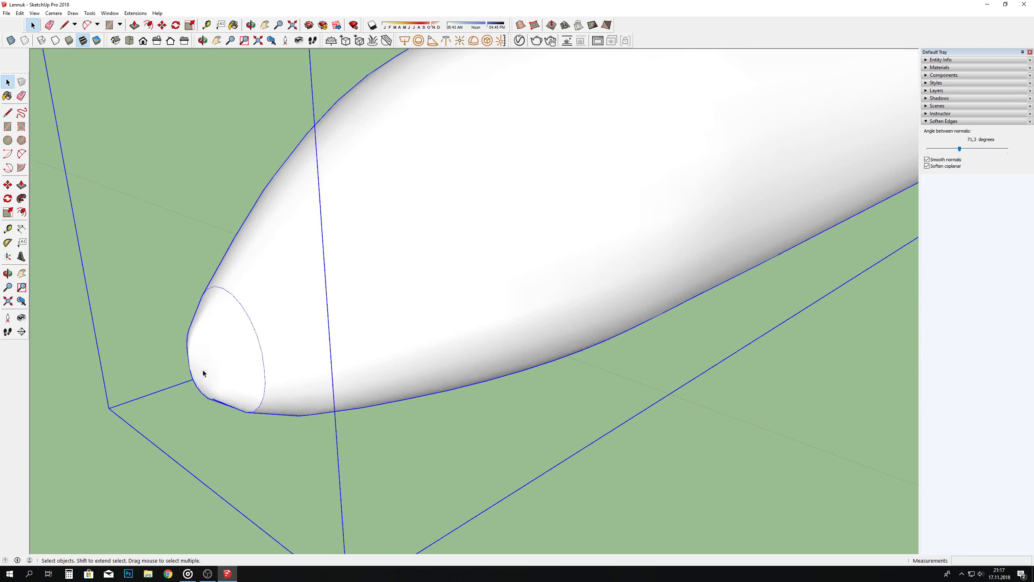
pyautogui.scroll(2, 186, 406)
pyautogui.scroll(1, 201, 381)
pyautogui.click(251, 25)
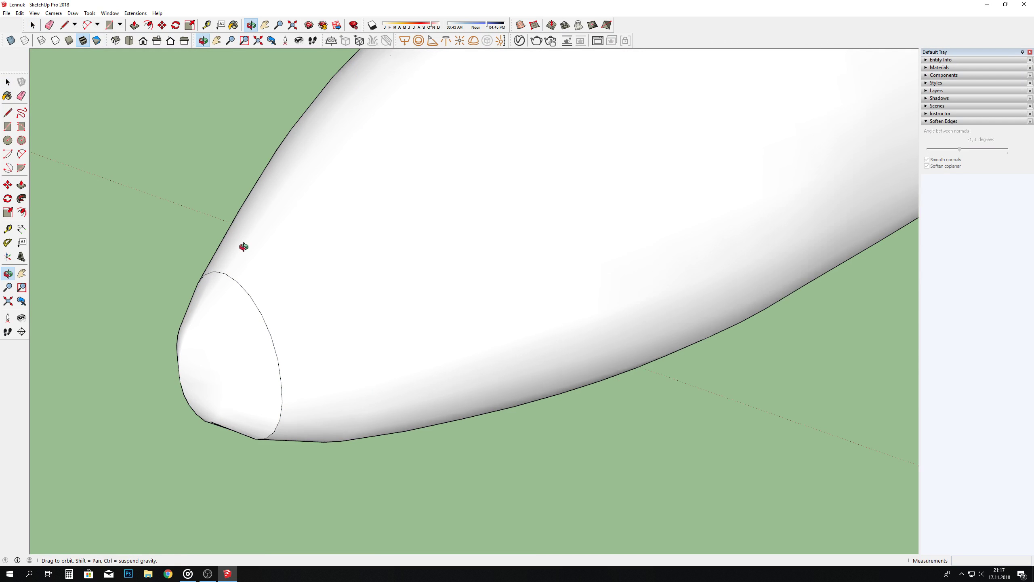
pyautogui.moveTo(242, 245)
pyautogui.mouseDown()
pyautogui.moveTo(483, 185)
pyautogui.moveTo(493, 194)
pyautogui.moveTo(383, 252)
pyautogui.moveTo(84, 61)
pyautogui.mouseUp()
pyautogui.scroll(3, 520, 203)
pyautogui.scroll(2, 462, 245)
pyautogui.scroll(-3, 455, 238)
pyautogui.scroll(3, 468, 243)
pyautogui.doubleClick(123, 98)
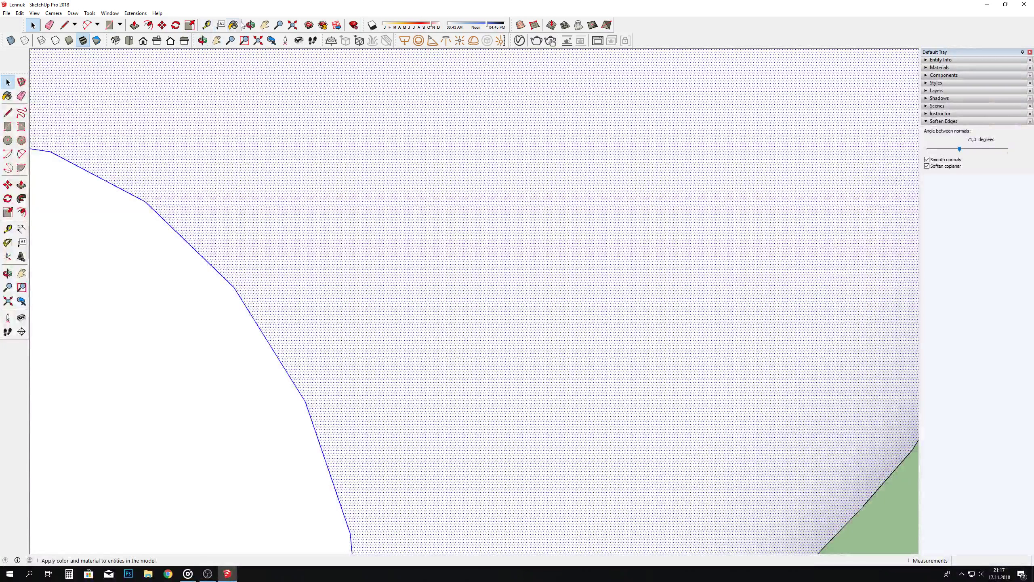
# Step: Hide the nose circle face, then delete both half faces and their dividing edge
pyautogui.scroll(-3, 270, 212)
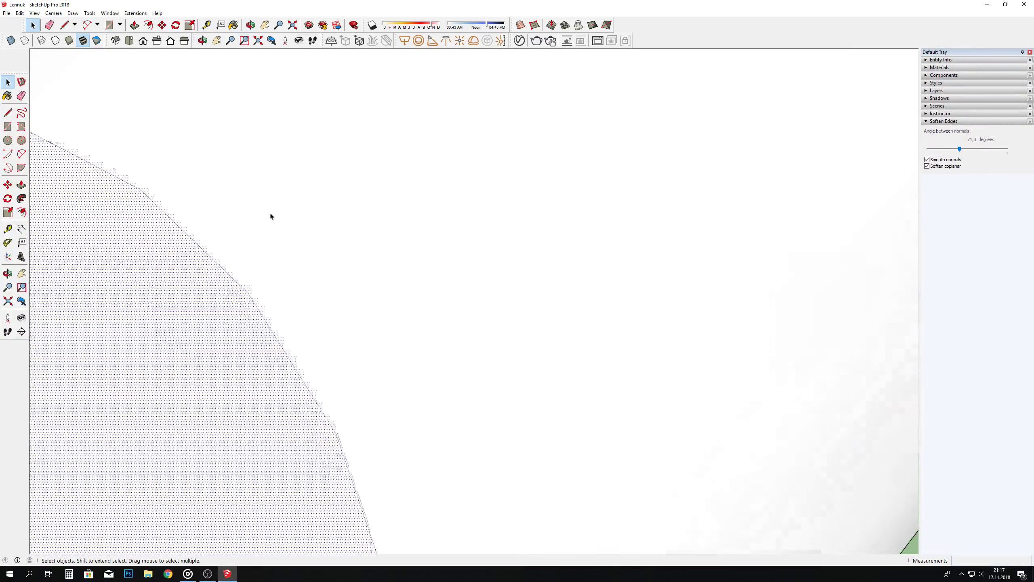
pyautogui.scroll(-3, 381, 204)
pyautogui.scroll(-2, 312, 245)
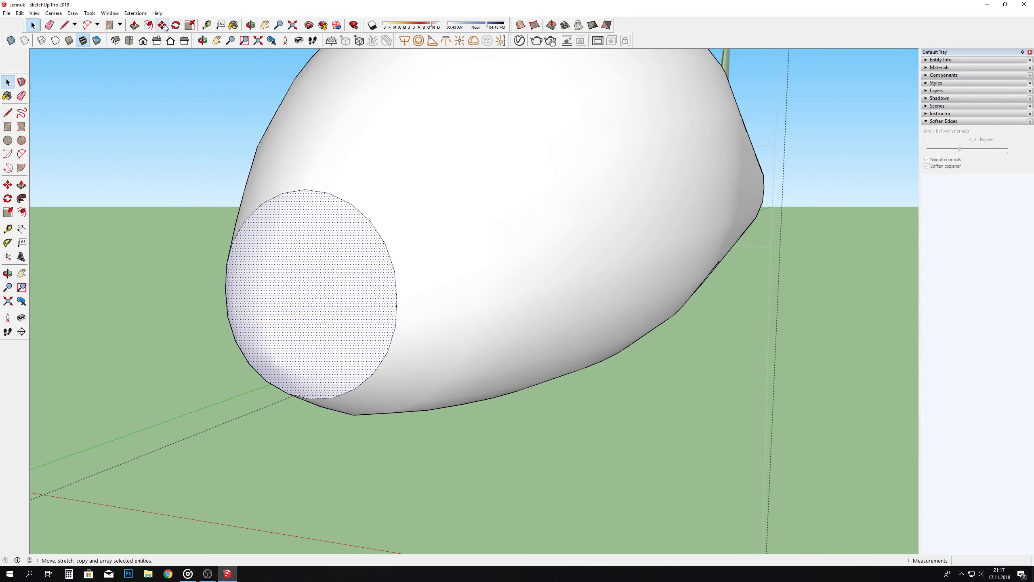
pyautogui.click(322, 246)
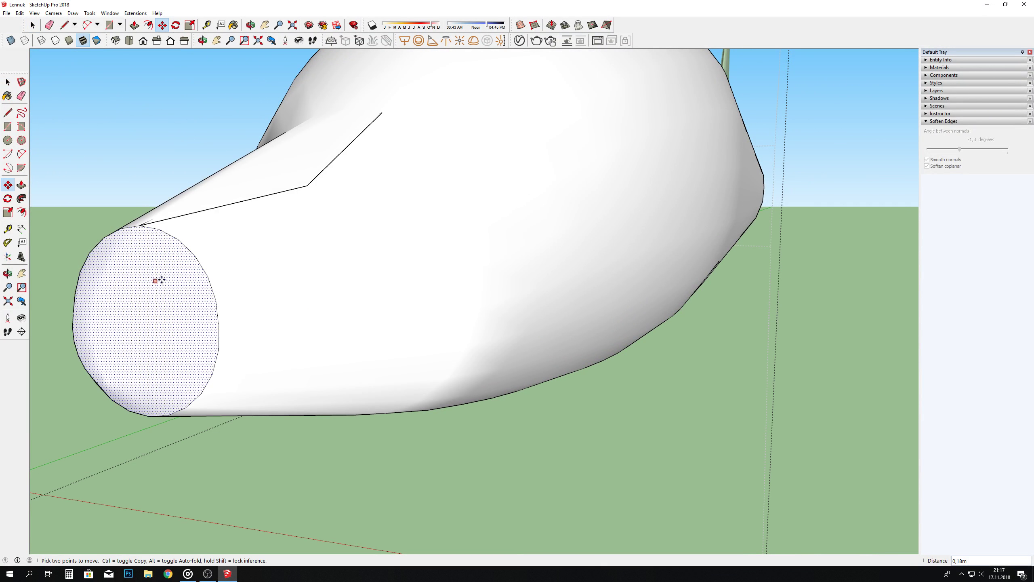
pyautogui.press('Escape')
pyautogui.rightClick(338, 271)
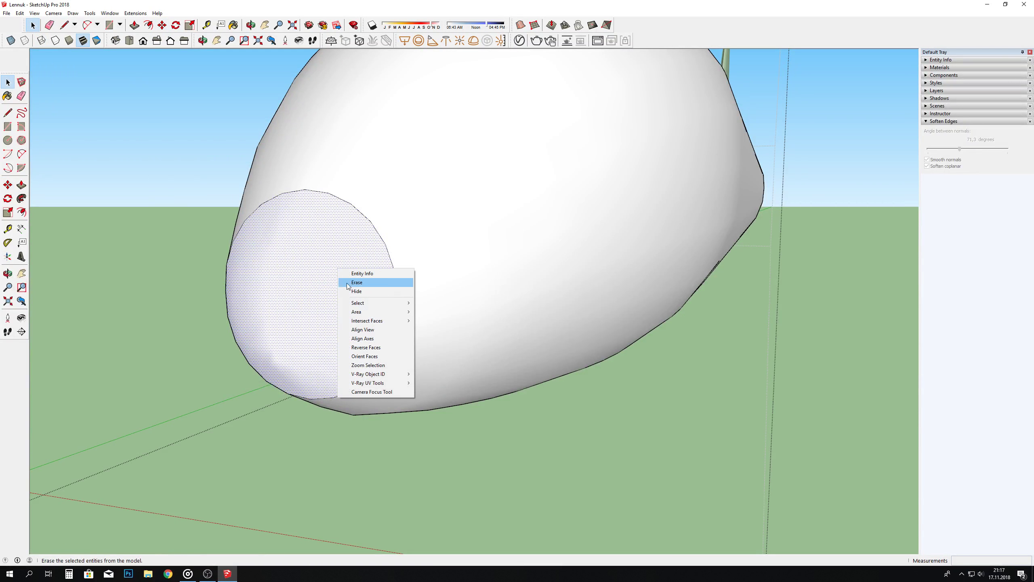
pyautogui.click(359, 291)
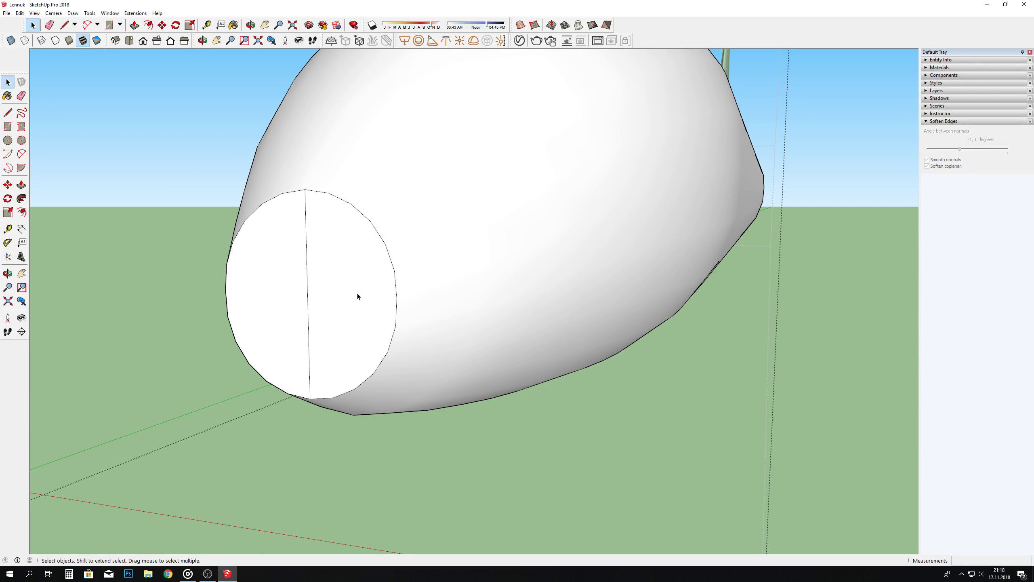
pyautogui.click(287, 276)
pyautogui.press('Delete')
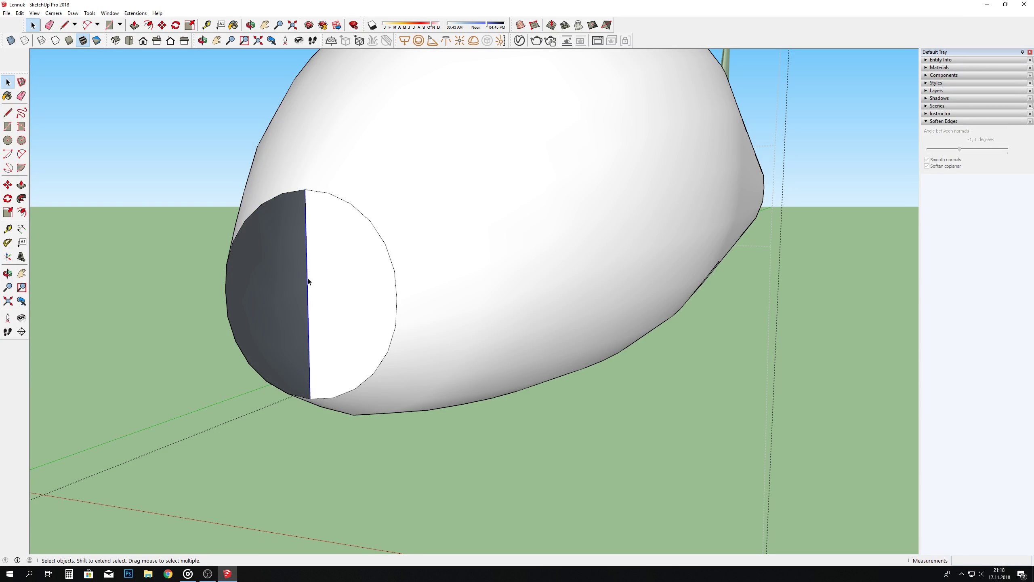
pyautogui.press('Delete')
pyautogui.scroll(-3, 333, 258)
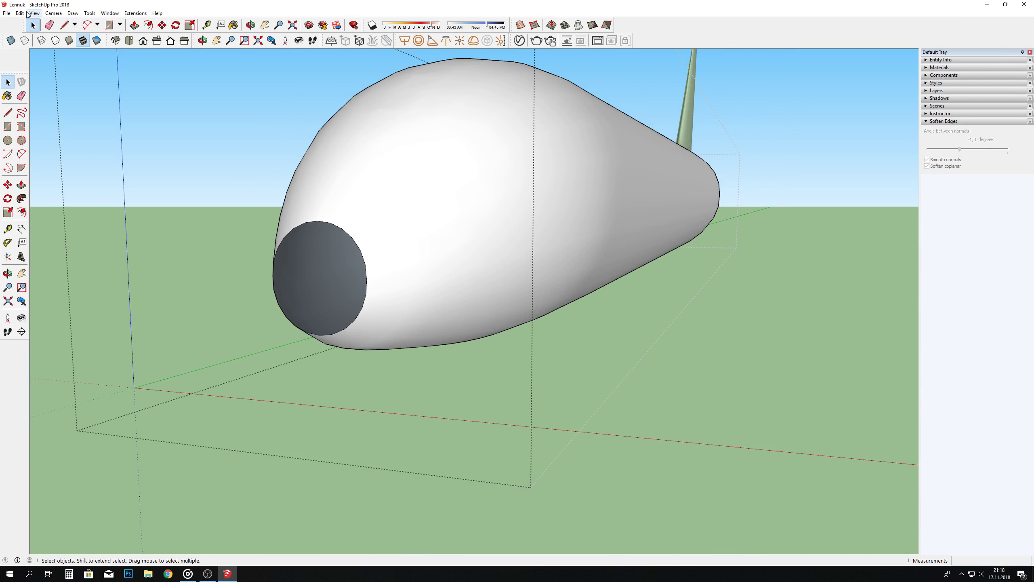
# Step: Unhide the last hidden face and erase the circle edge around the nose
pyautogui.click(22, 14)
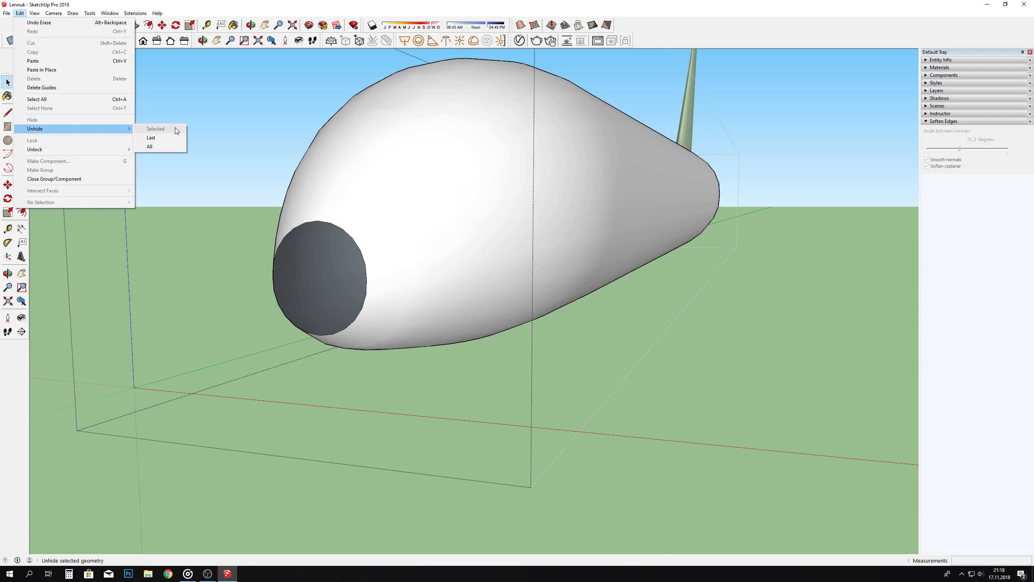
pyautogui.click(167, 138)
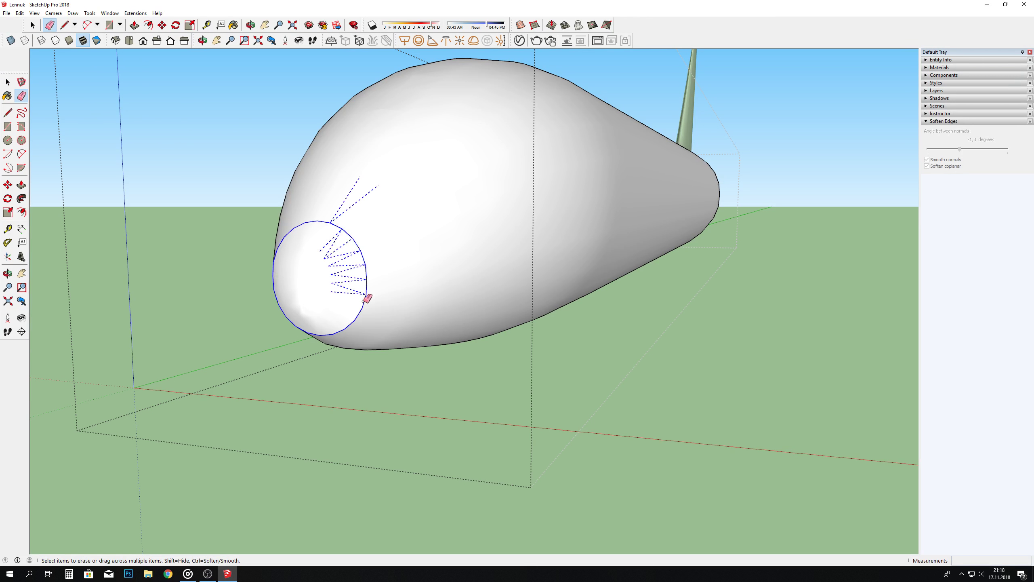
pyautogui.moveTo(363, 301); pyautogui.dragTo(353, 316)
pyautogui.click(255, 35)
pyautogui.moveTo(582, 185)
pyautogui.mouseDown()
pyautogui.moveTo(525, 358)
pyautogui.moveTo(607, 175)
pyautogui.moveTo(332, 243)
pyautogui.moveTo(122, 212)
pyautogui.mouseUp()
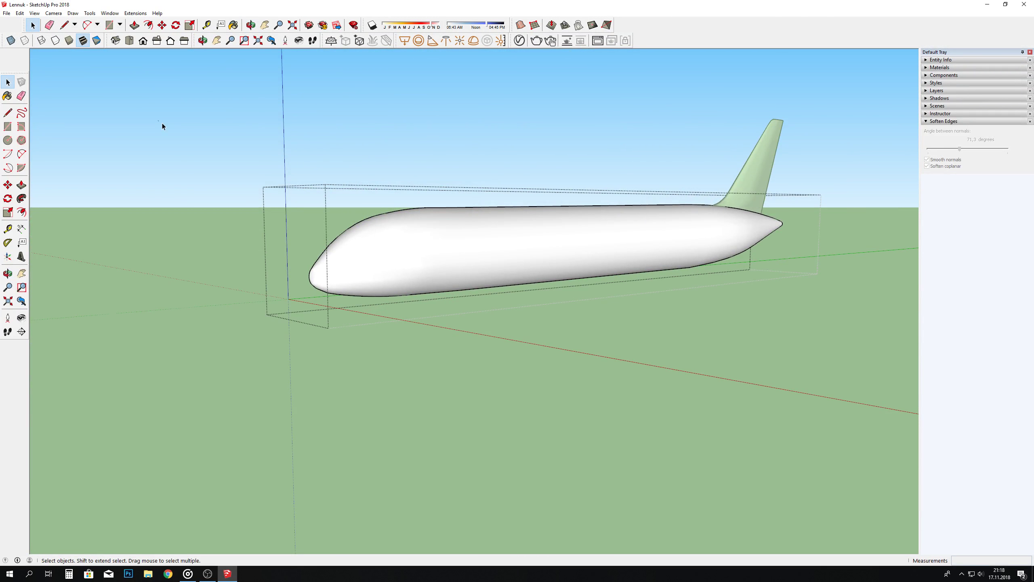
# Step: Close the fuselage group, orbit to a large side-on view of the plane, then bring OBS forward
pyautogui.click(162, 126)
pyautogui.moveTo(618, 123)
pyautogui.mouseDown()
pyautogui.moveTo(596, 171)
pyautogui.moveTo(508, 192)
pyautogui.moveTo(515, 200)
pyautogui.moveTo(210, 132)
pyautogui.moveTo(229, 99)
pyautogui.moveTo(776, 121)
pyautogui.moveTo(183, 282)
pyautogui.moveTo(458, 258)
pyautogui.moveTo(545, 275)
pyautogui.moveTo(632, 365)
pyautogui.moveTo(445, 302)
pyautogui.moveTo(300, 292)
pyautogui.moveTo(683, 241)
pyautogui.moveTo(653, 249)
pyautogui.mouseUp()
pyautogui.moveTo(458, 272)
pyautogui.mouseDown()
pyautogui.moveTo(503, 277)
pyautogui.moveTo(540, 307)
pyautogui.moveTo(616, 284)
pyautogui.moveTo(709, 291)
pyautogui.moveTo(292, 329)
pyautogui.mouseUp()
pyautogui.moveTo(93, 289)
pyautogui.mouseDown()
pyautogui.moveTo(247, 256)
pyautogui.moveTo(538, 303)
pyautogui.moveTo(104, 339)
pyautogui.moveTo(178, 337)
pyautogui.moveTo(238, 358)
pyautogui.moveTo(224, 400)
pyautogui.mouseUp()
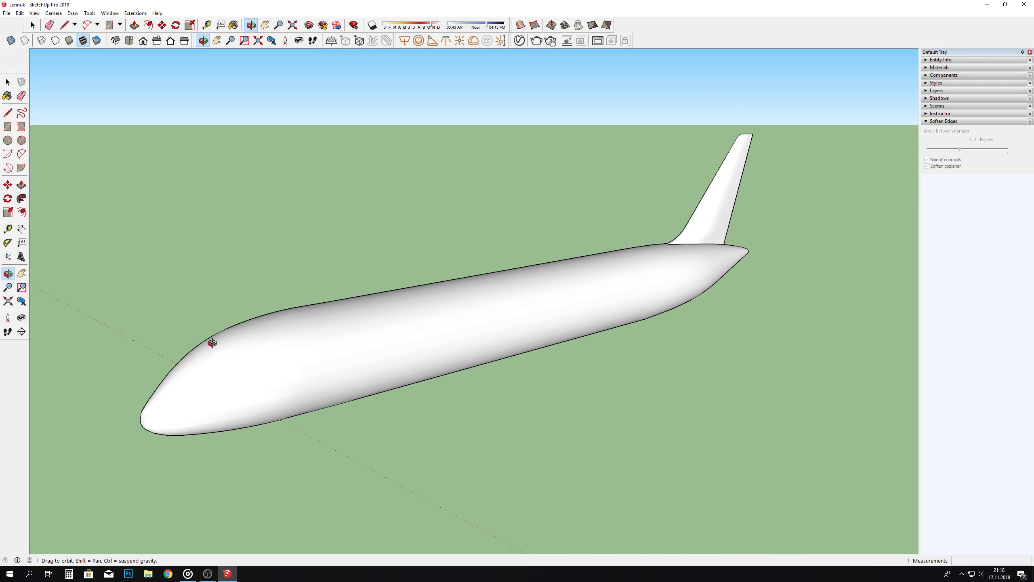
pyautogui.click(209, 575)
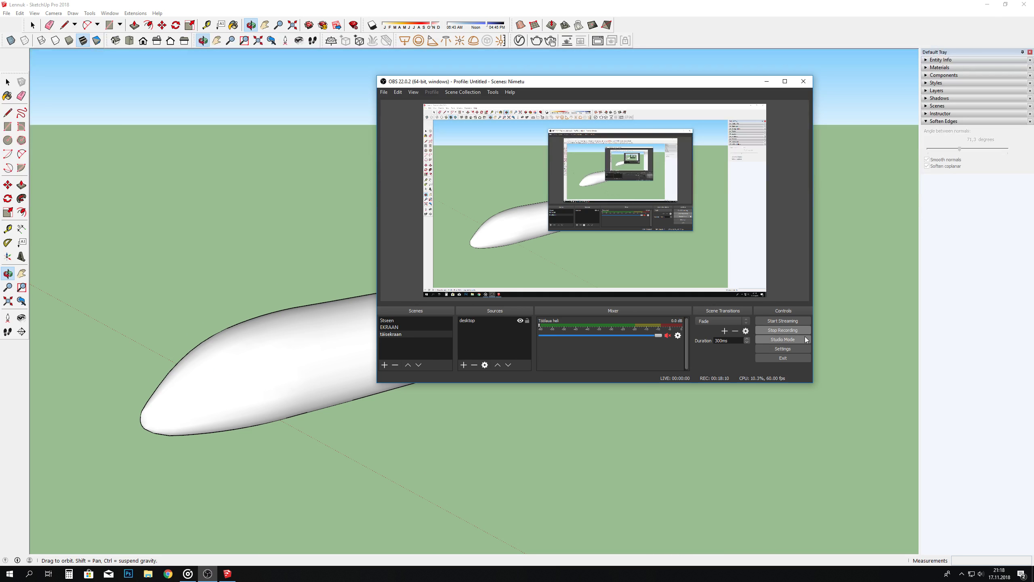